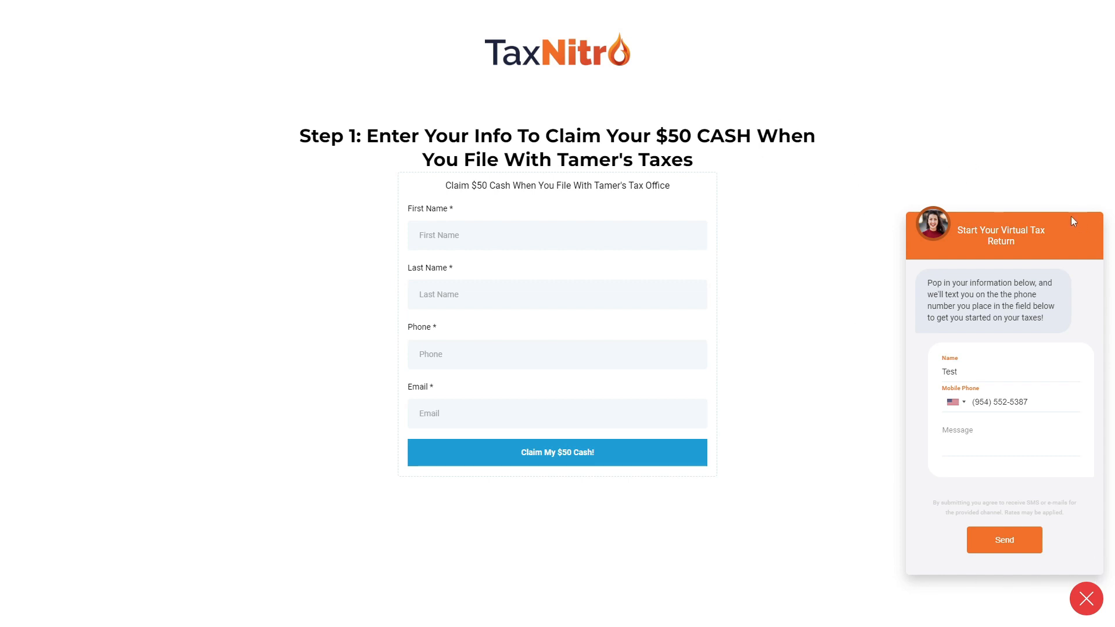
Close and reopen the chat widget on the sample landing page to examine how it appears to visitors.
{"action": "left_click", "coordinate": [1078, 607]}
{"action": "left_click", "coordinate": [1078, 608]}
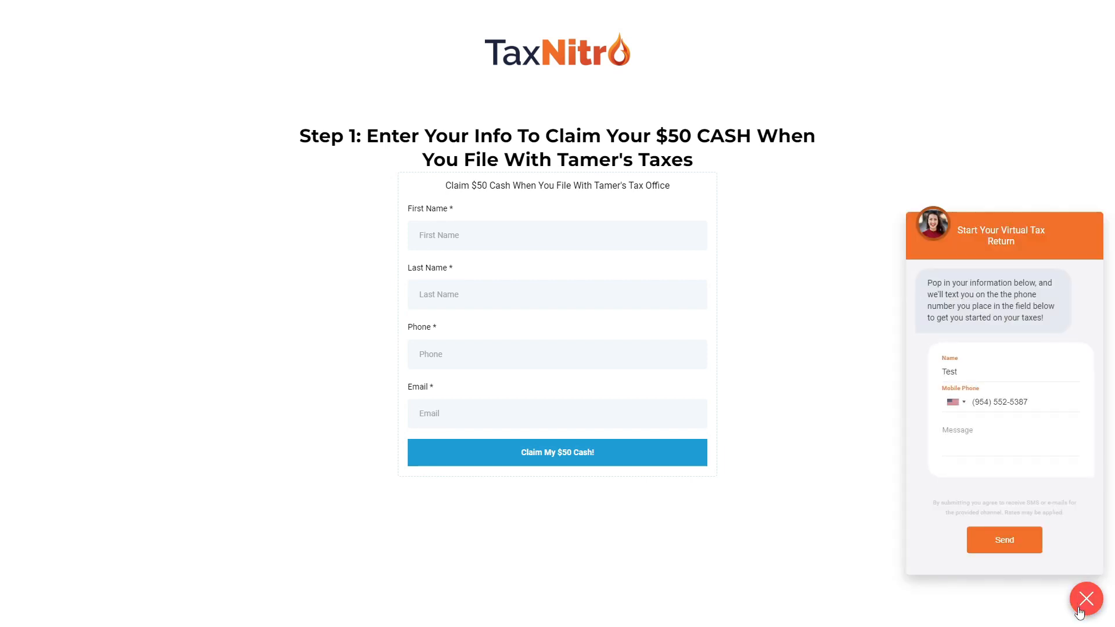
{"action": "left_click", "coordinate": [1078, 611]}
{"action": "left_click", "coordinate": [1078, 611]}
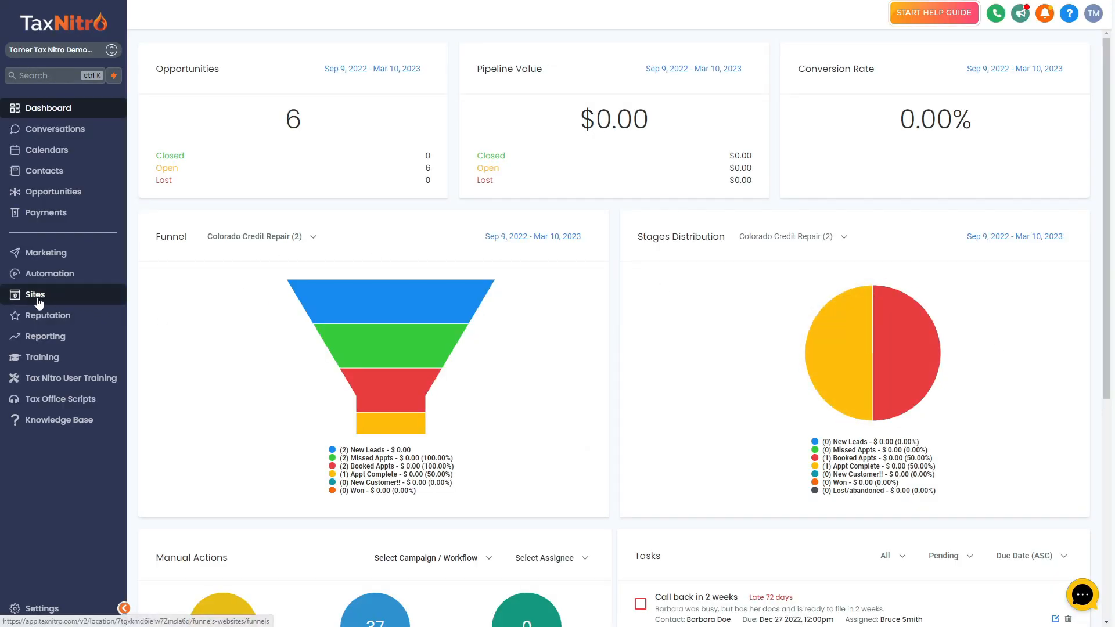
Open the Chat Widget settings for the sites and toggle the chat bubble off and back on.
{"action": "left_click", "coordinate": [36, 296]}
{"action": "left_click", "coordinate": [604, 39]}
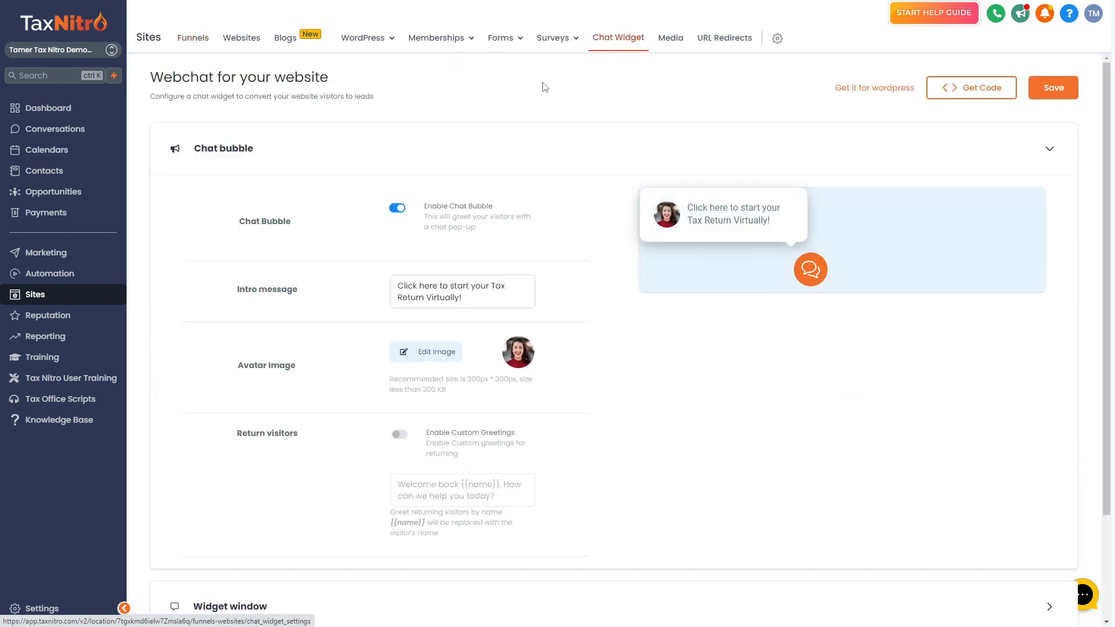
{"action": "left_click", "coordinate": [398, 208]}
{"action": "left_click", "coordinate": [397, 209]}
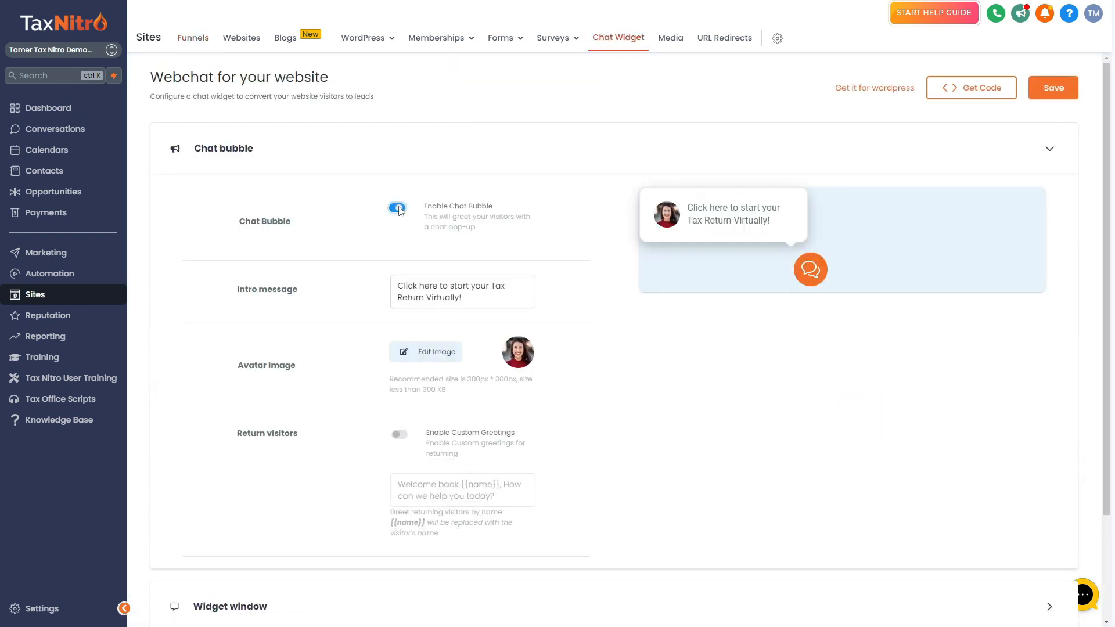
Examine the chat bubble's intro message and avatar image settings.
{"action": "left_click_drag", "start_coordinate": [478, 298], "coordinate": [350, 283]}
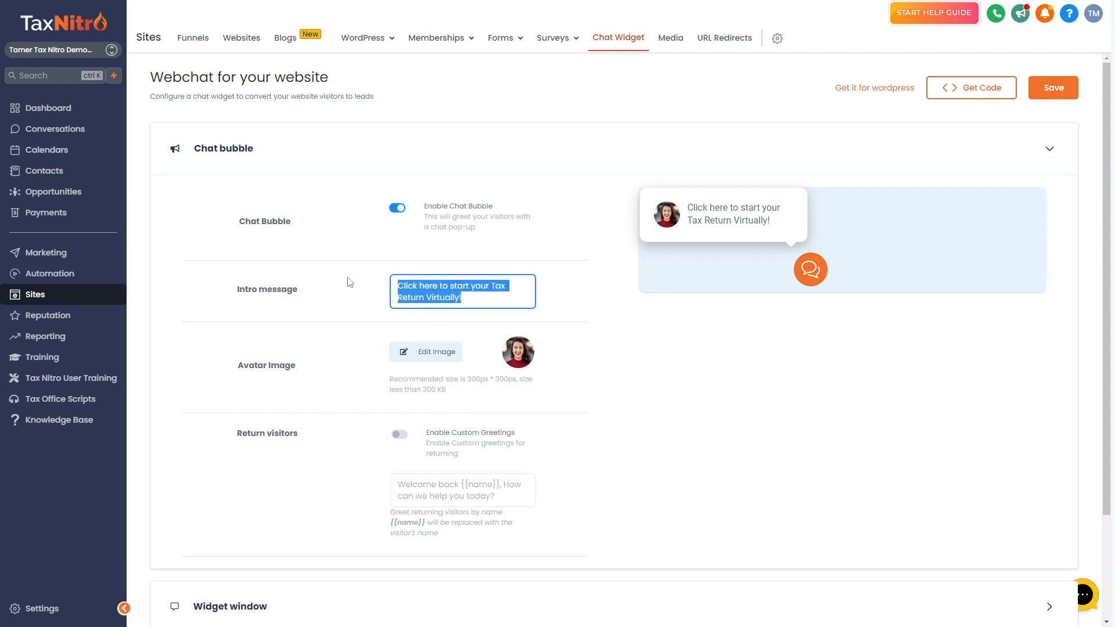
{"action": "left_click", "coordinate": [477, 294]}
{"action": "left_click_drag", "start_coordinate": [478, 294], "coordinate": [350, 283]}
{"action": "left_click", "coordinate": [476, 296]}
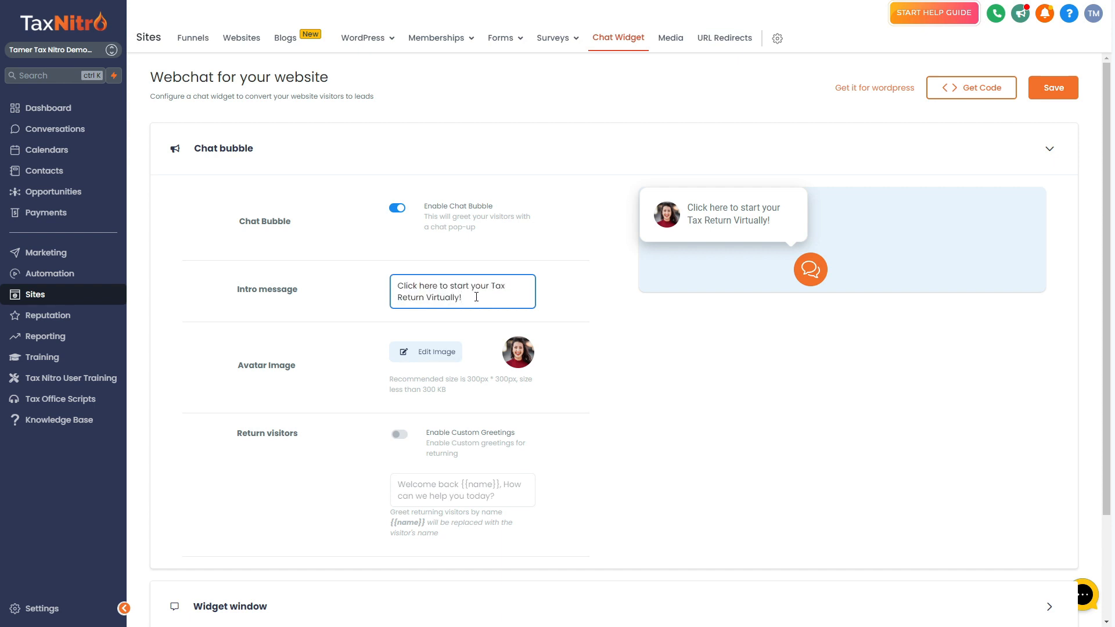
{"action": "triple_click", "coordinate": [476, 292]}
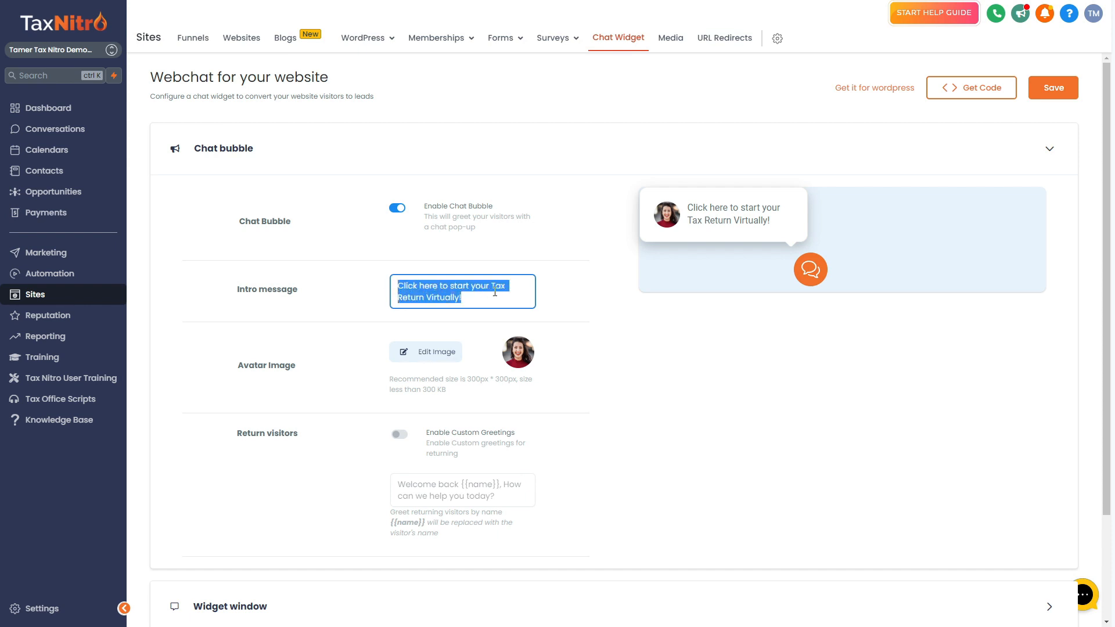
{"action": "left_click", "coordinate": [470, 294]}
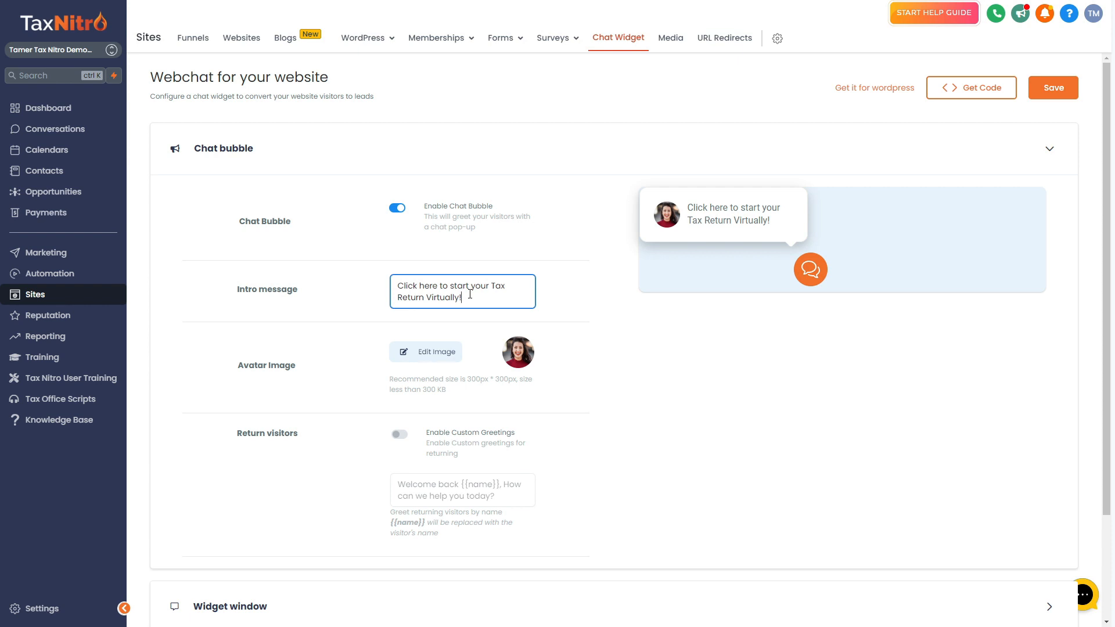
{"action": "key", "text": "ctrl+a"}
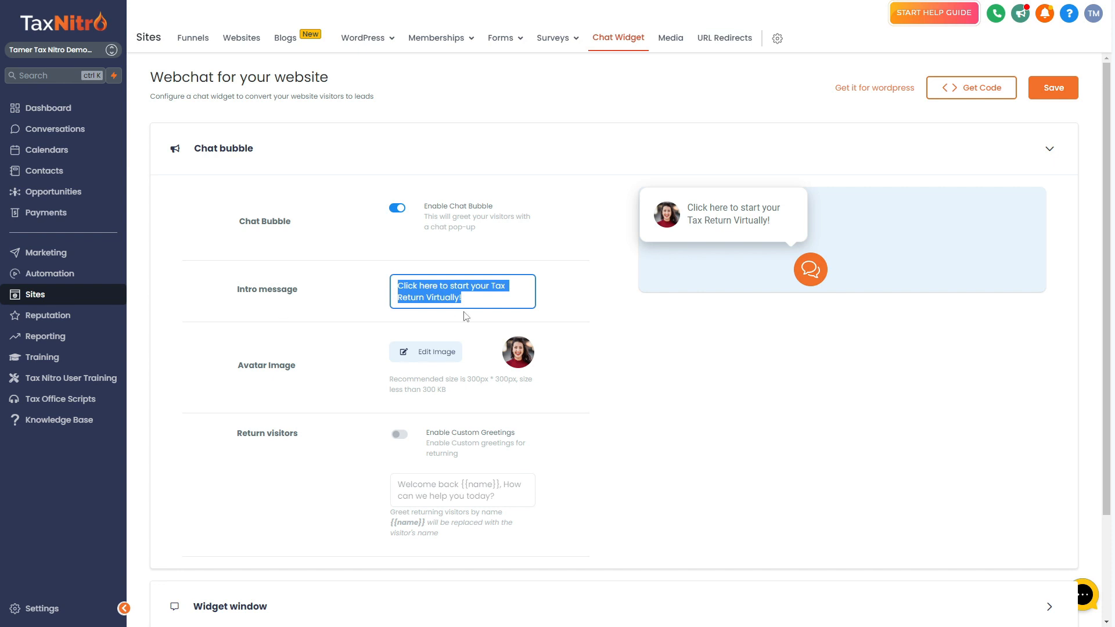
{"action": "scroll", "coordinate": [585, 327], "scroll_direction": "down", "scroll_amount": 1}
{"action": "left_click", "coordinate": [585, 327]}
{"action": "left_click_drag", "start_coordinate": [223, 307], "coordinate": [301, 308]}
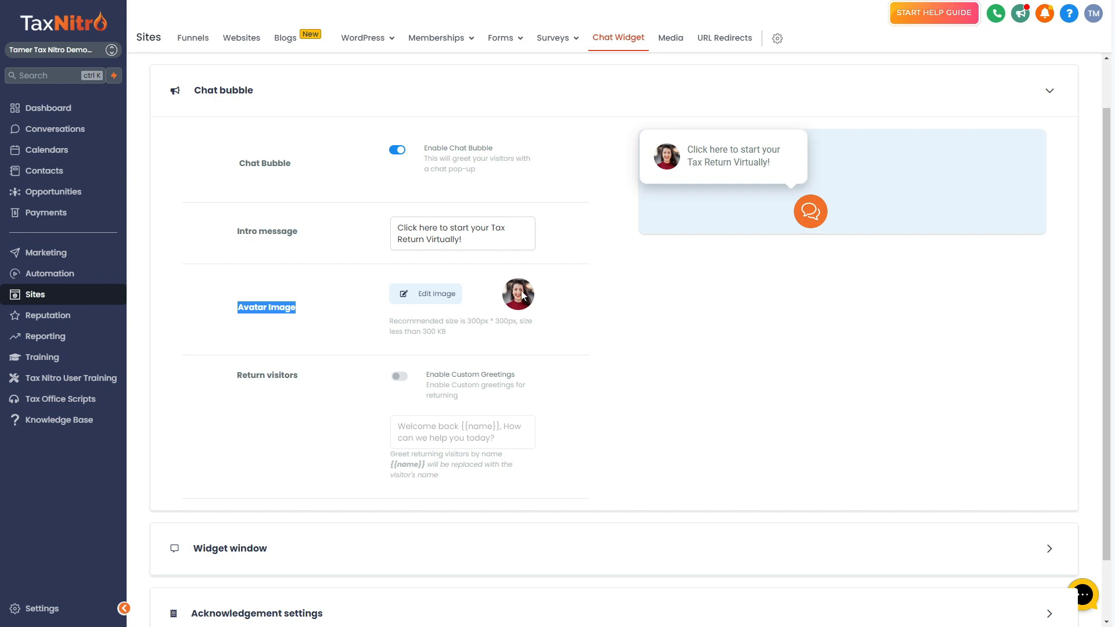
{"action": "left_click", "coordinate": [285, 284]}
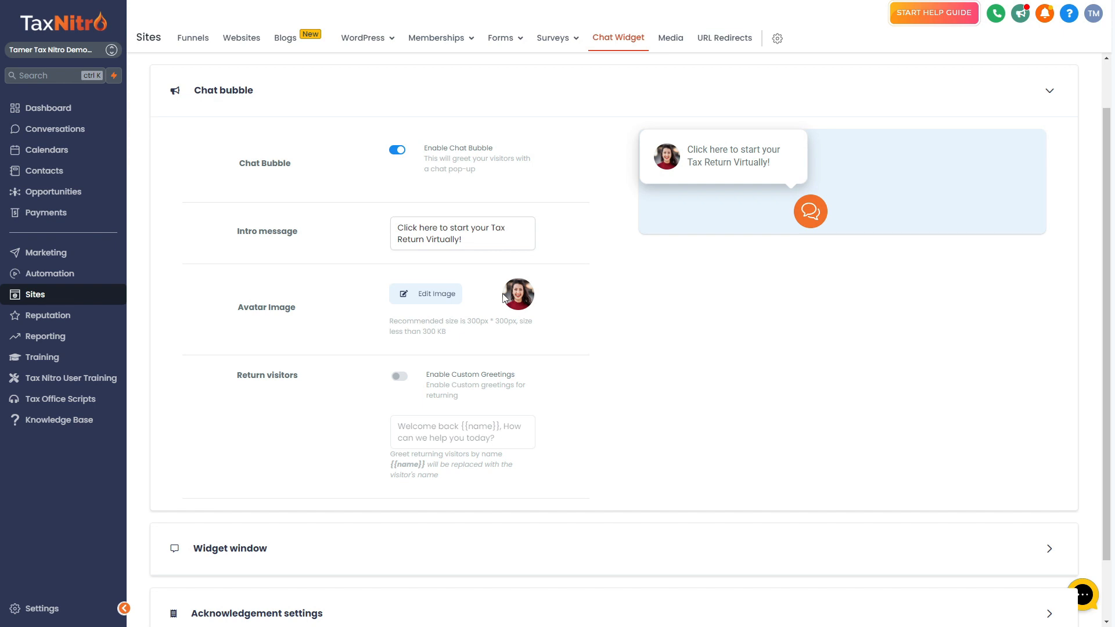
{"action": "scroll", "coordinate": [503, 297], "scroll_direction": "down", "scroll_amount": 2}
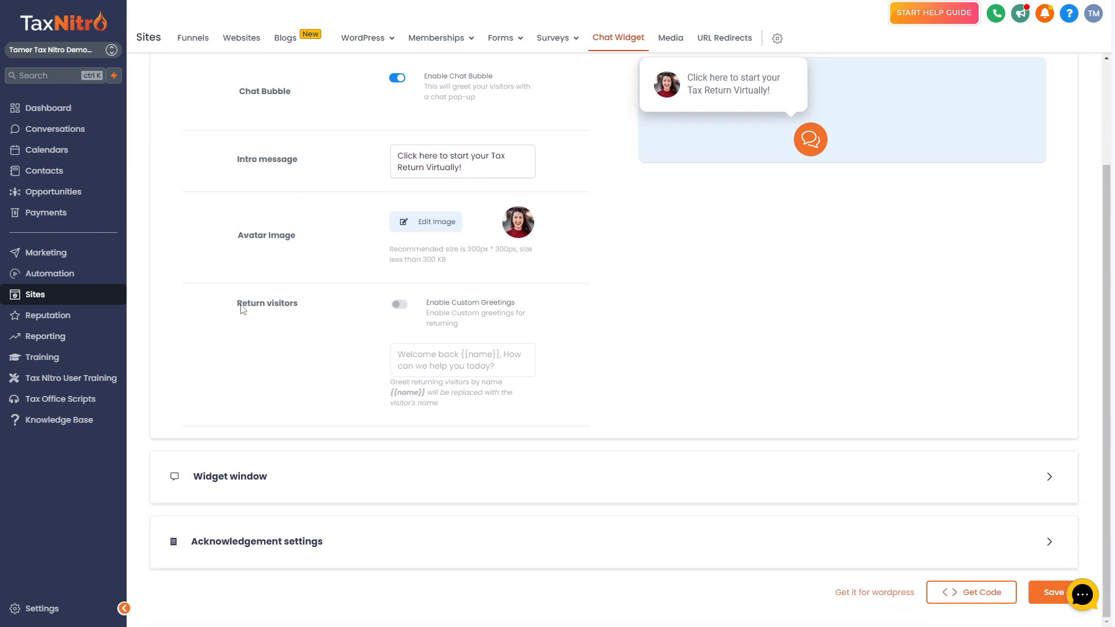
Try enabling the custom greeting for return visitors, and turn it back off.
{"action": "left_click_drag", "start_coordinate": [242, 308], "coordinate": [306, 309]}
{"action": "left_click", "coordinate": [306, 310]}
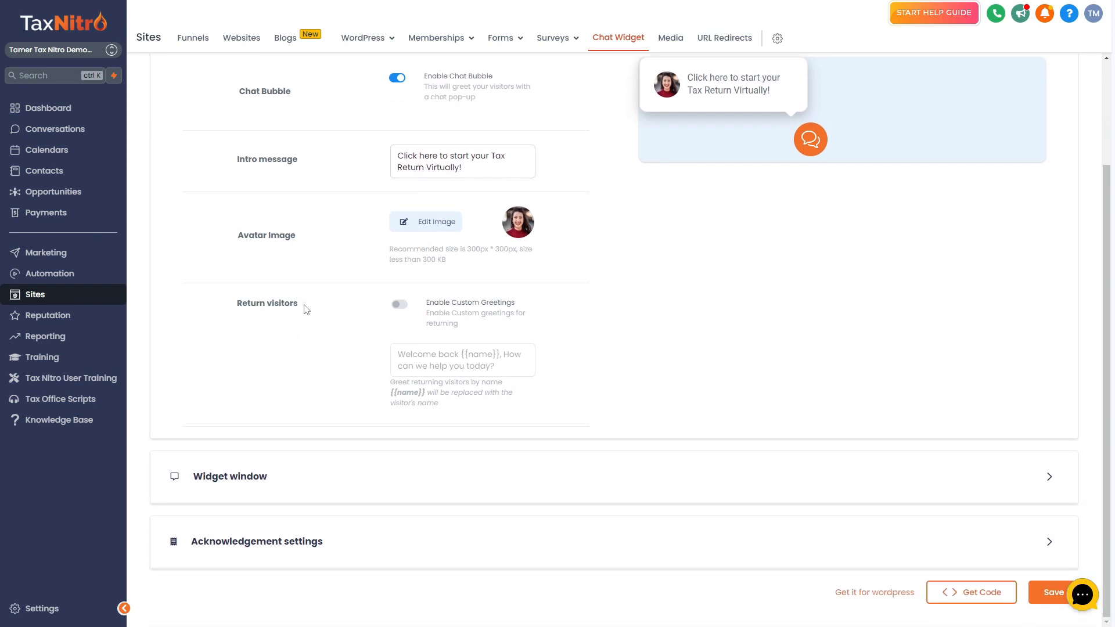
{"action": "left_click_drag", "start_coordinate": [427, 303], "coordinate": [526, 328]}
{"action": "left_click", "coordinate": [400, 304]}
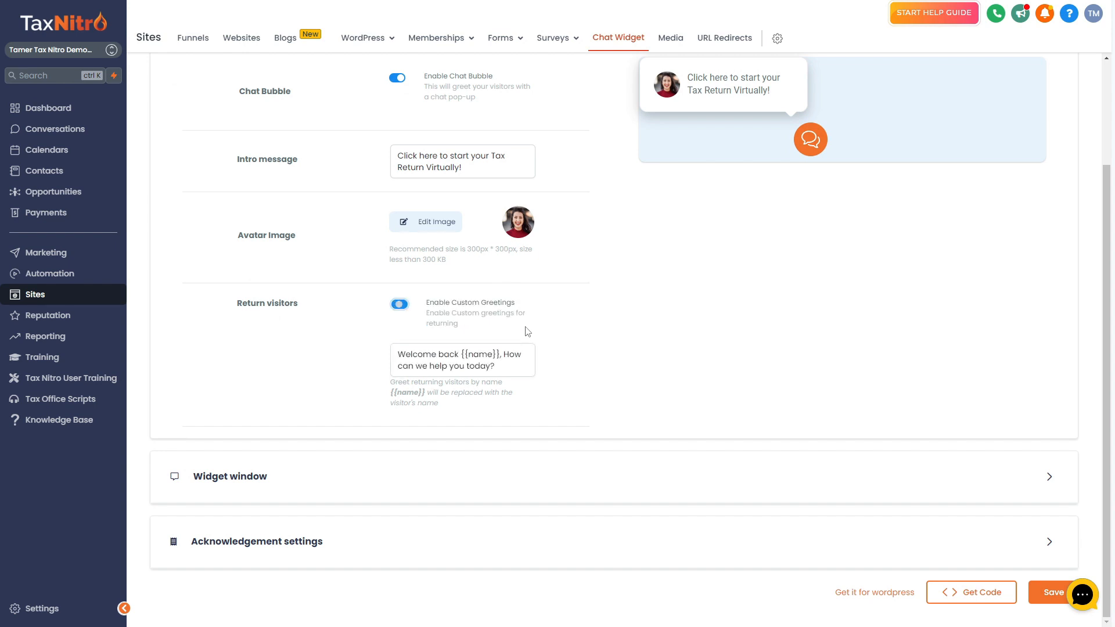
{"action": "left_click", "coordinate": [400, 309]}
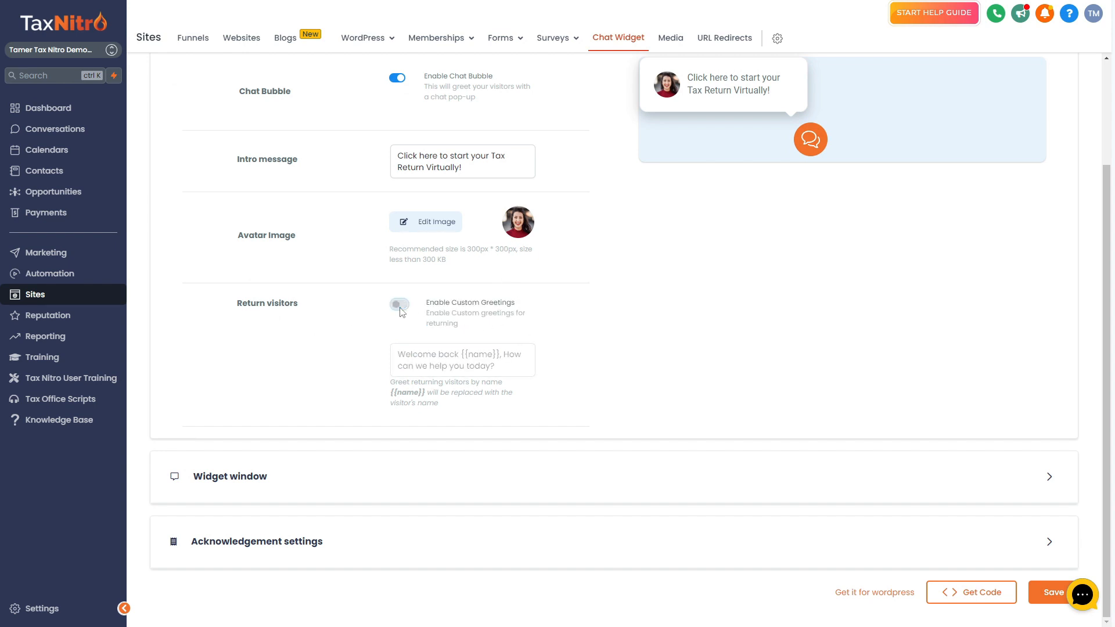
Reread the chat bubble's intro message text.
{"action": "left_click_drag", "start_coordinate": [486, 160], "coordinate": [397, 156]}
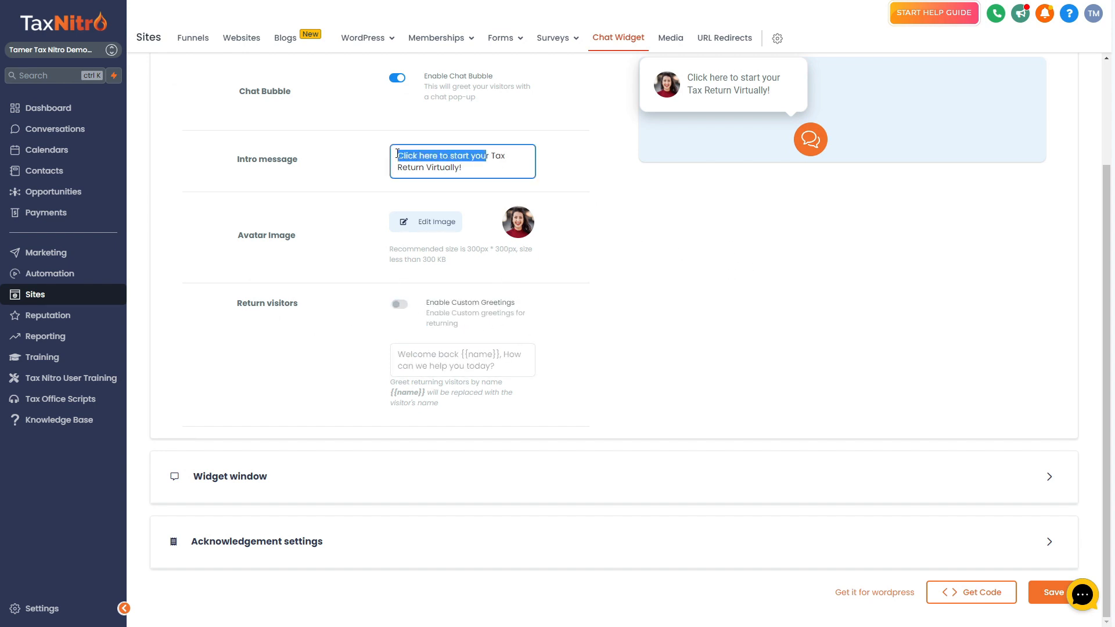
{"action": "left_click", "coordinate": [458, 166]}
{"action": "left_click_drag", "start_coordinate": [462, 168], "coordinate": [486, 167]}
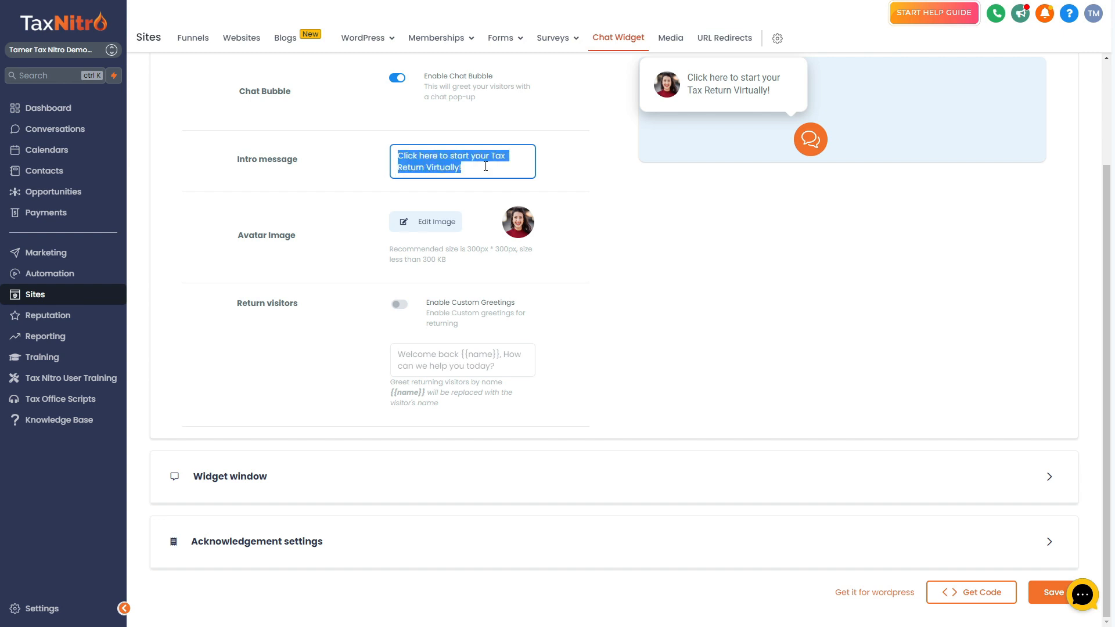
{"action": "left_click", "coordinate": [485, 167]}
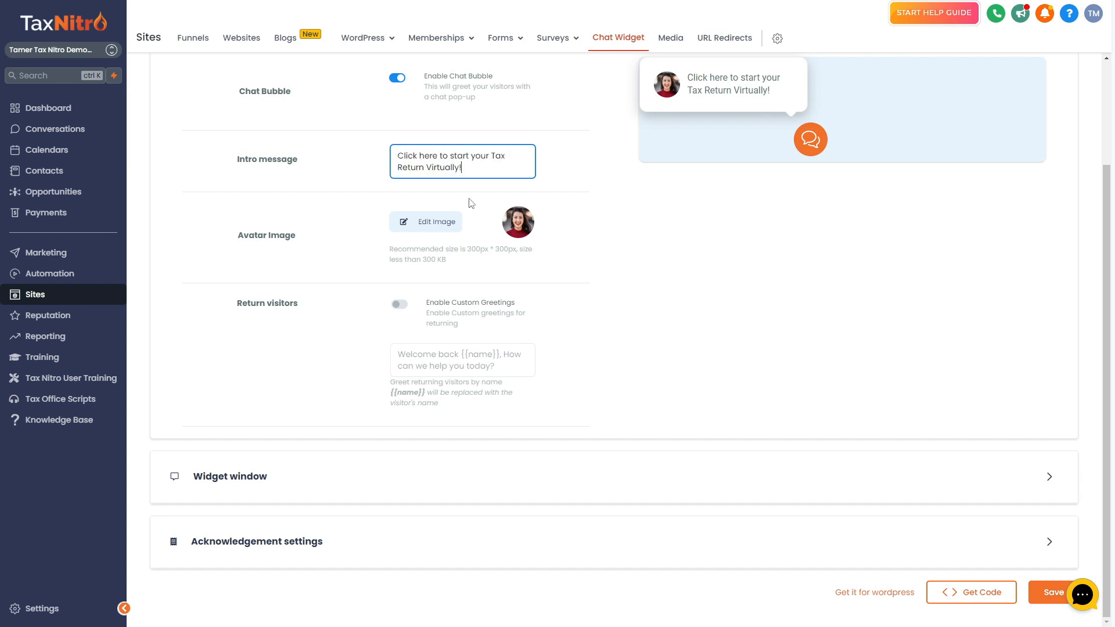
Collapse the chat bubble settings and expand the Widget window settings.
{"action": "left_click", "coordinate": [225, 477]}
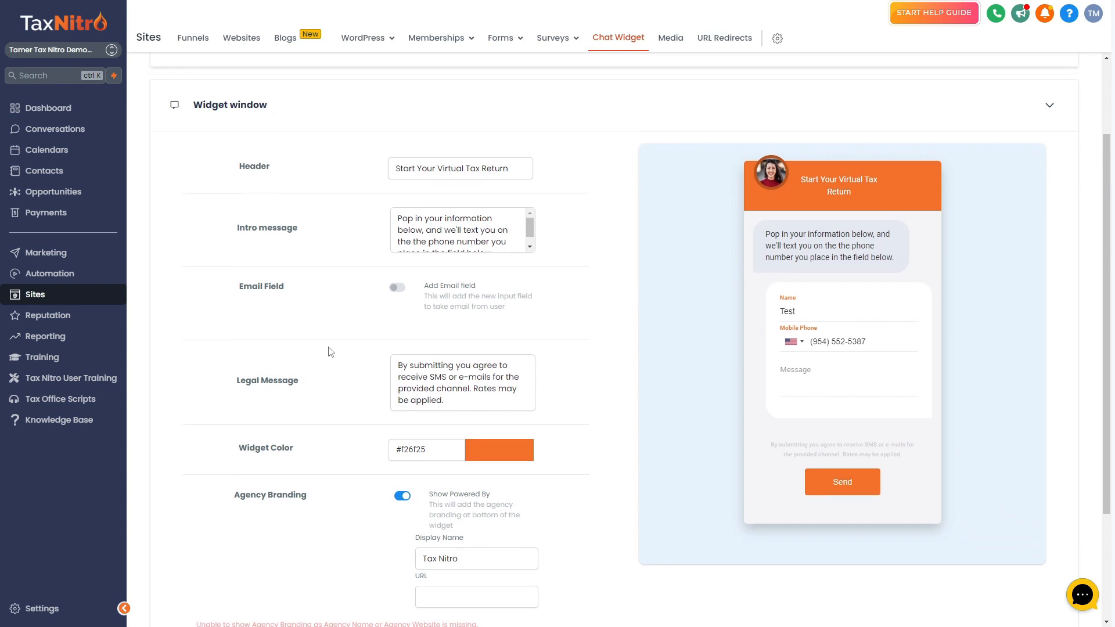
{"action": "left_click", "coordinate": [218, 150]}
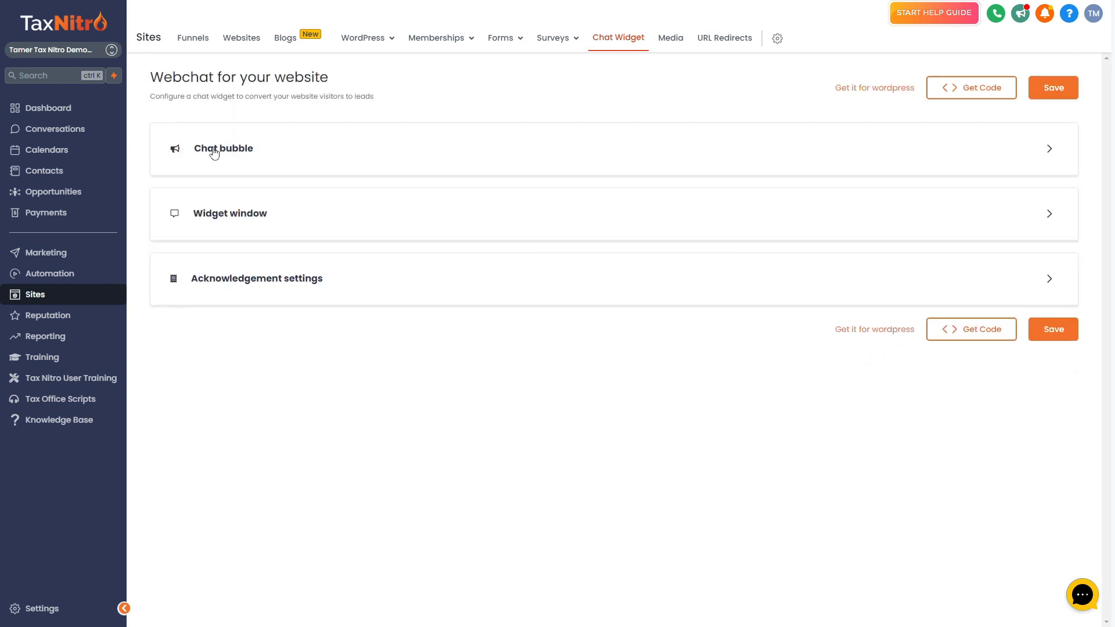
{"action": "left_click", "coordinate": [212, 213]}
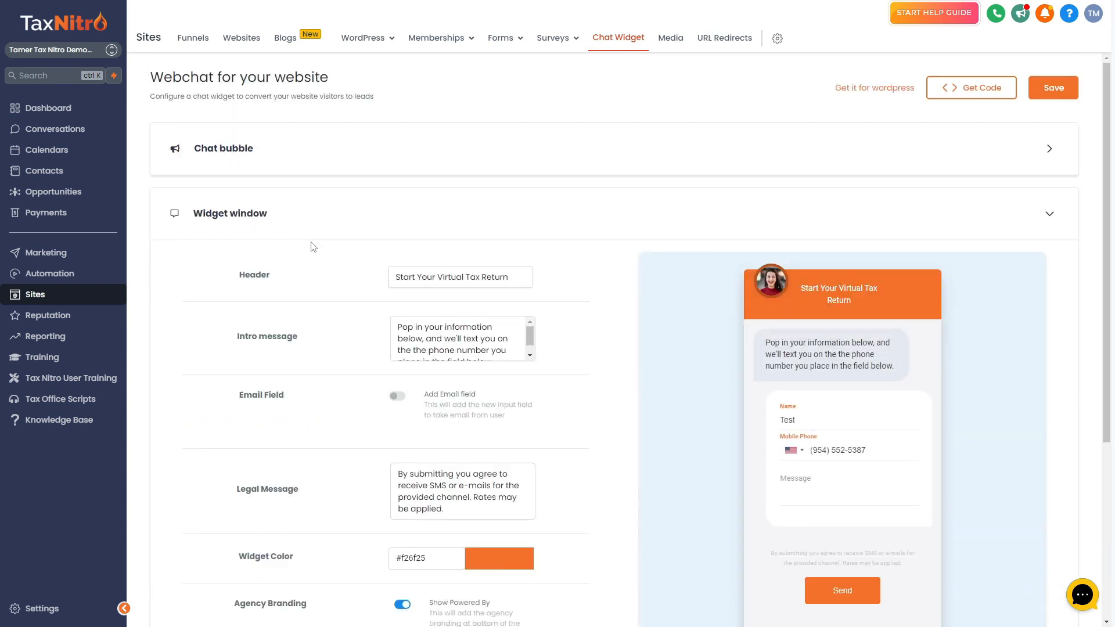
{"action": "scroll", "coordinate": [683, 253], "scroll_direction": "down", "scroll_amount": 1}
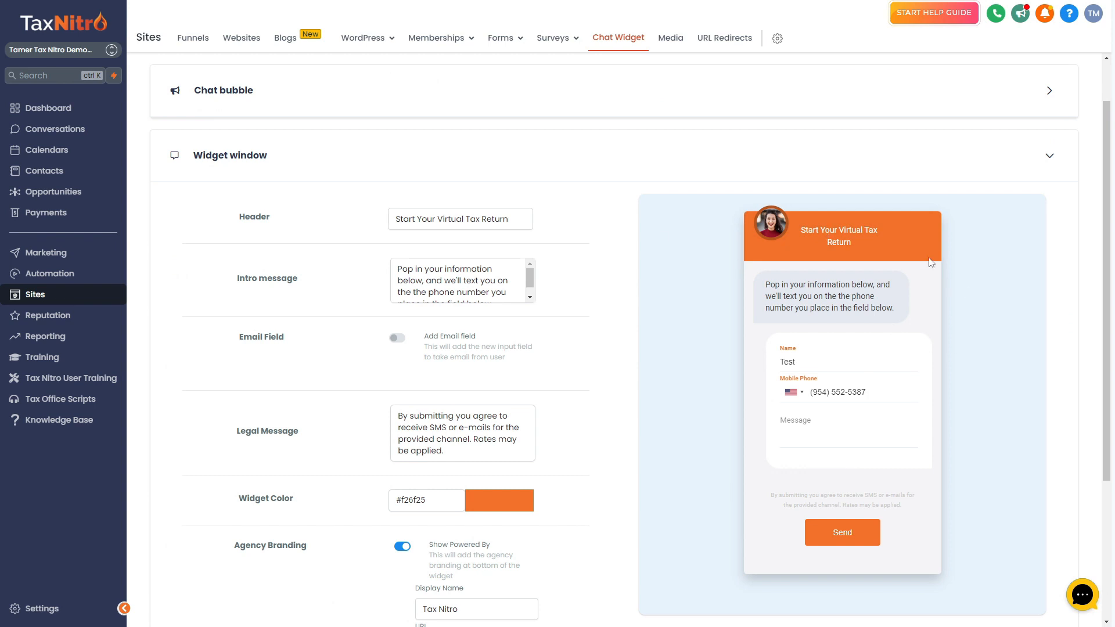
Compare the widget window's intro message with the message, name and mobile phone fields in the widget preview.
{"action": "left_click_drag", "start_coordinate": [871, 395], "coordinate": [747, 395]}
{"action": "left_click_drag", "start_coordinate": [798, 362], "coordinate": [692, 388]}
{"action": "left_click", "coordinate": [530, 297]}
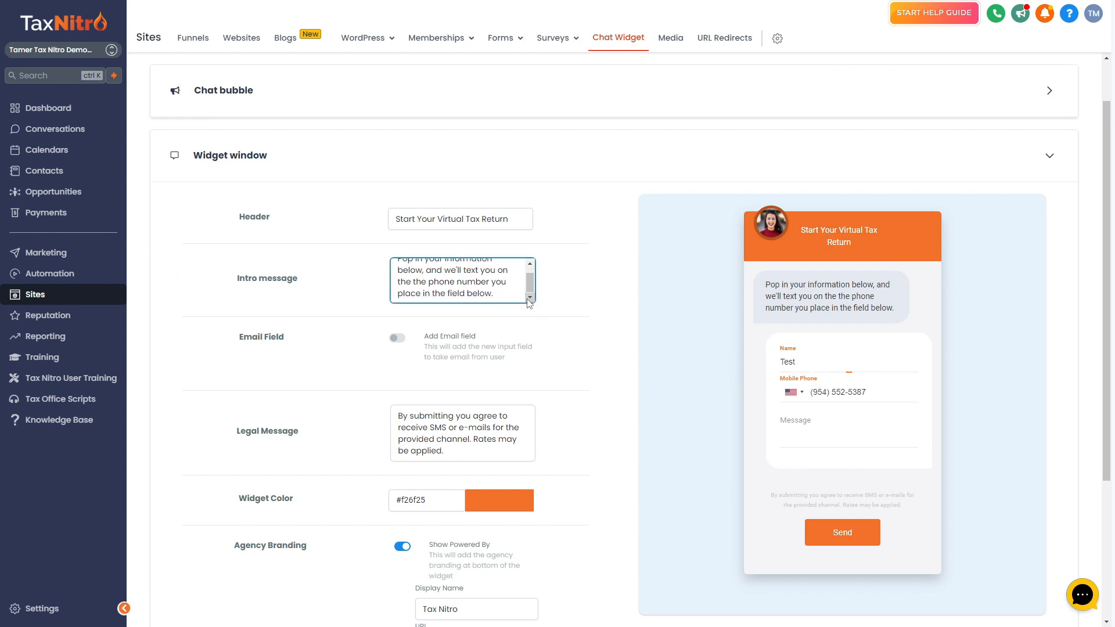
{"action": "scroll", "coordinate": [533, 289], "scroll_direction": "up", "scroll_amount": 1}
{"action": "triple_click", "coordinate": [434, 268]}
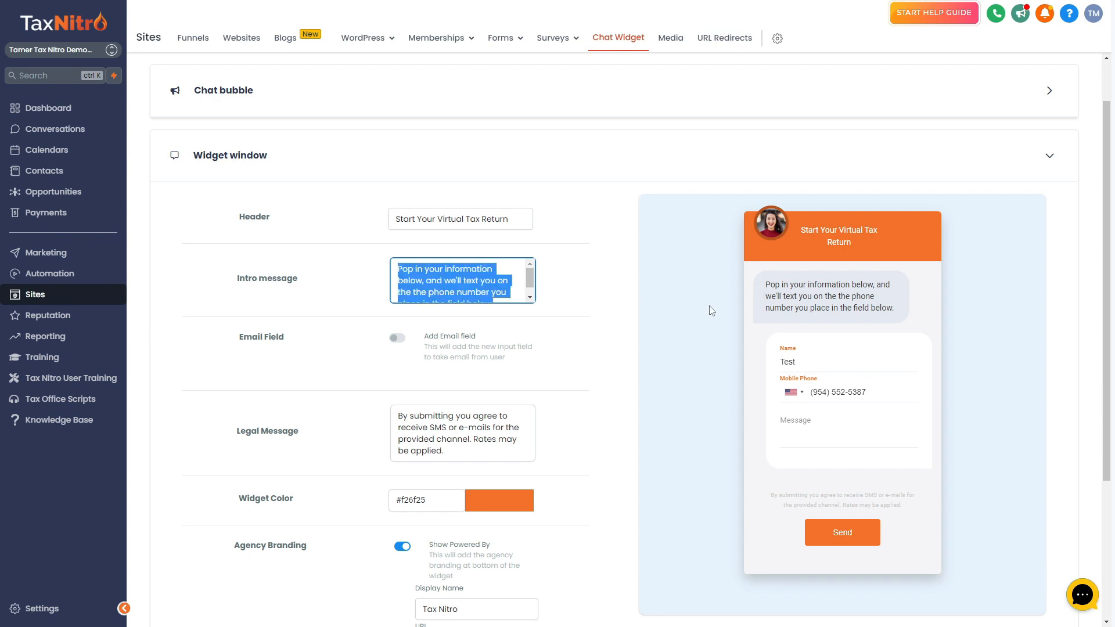
{"action": "left_click_drag", "start_coordinate": [771, 288], "coordinate": [904, 316]}
{"action": "left_click", "coordinate": [905, 316]}
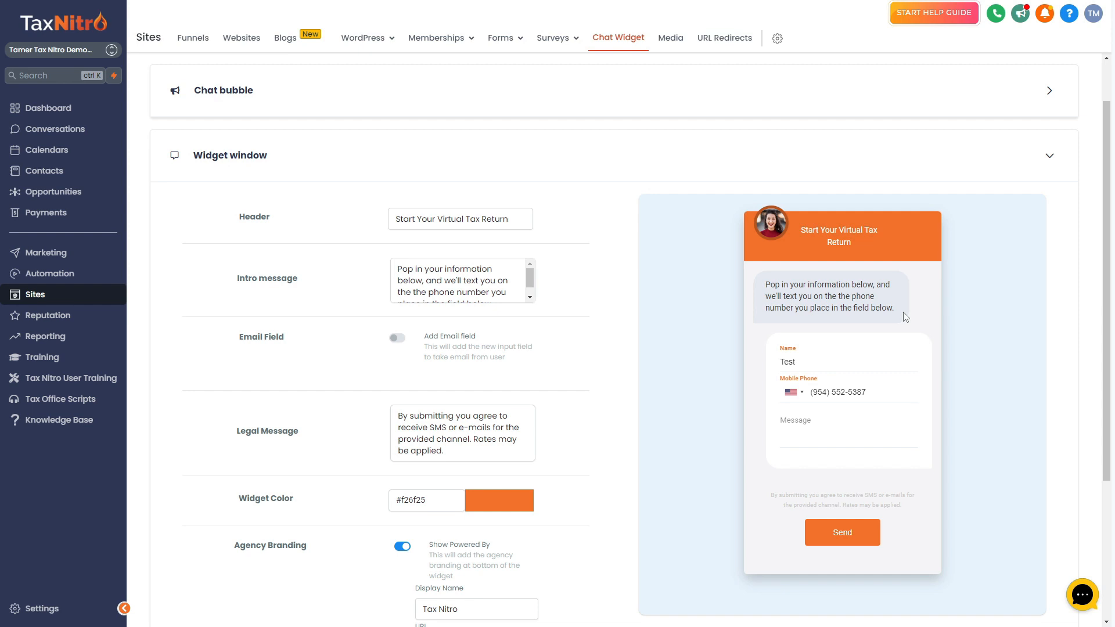
{"action": "triple_click", "coordinate": [423, 269]}
{"action": "left_click", "coordinate": [551, 277]}
{"action": "left_click", "coordinate": [532, 299]}
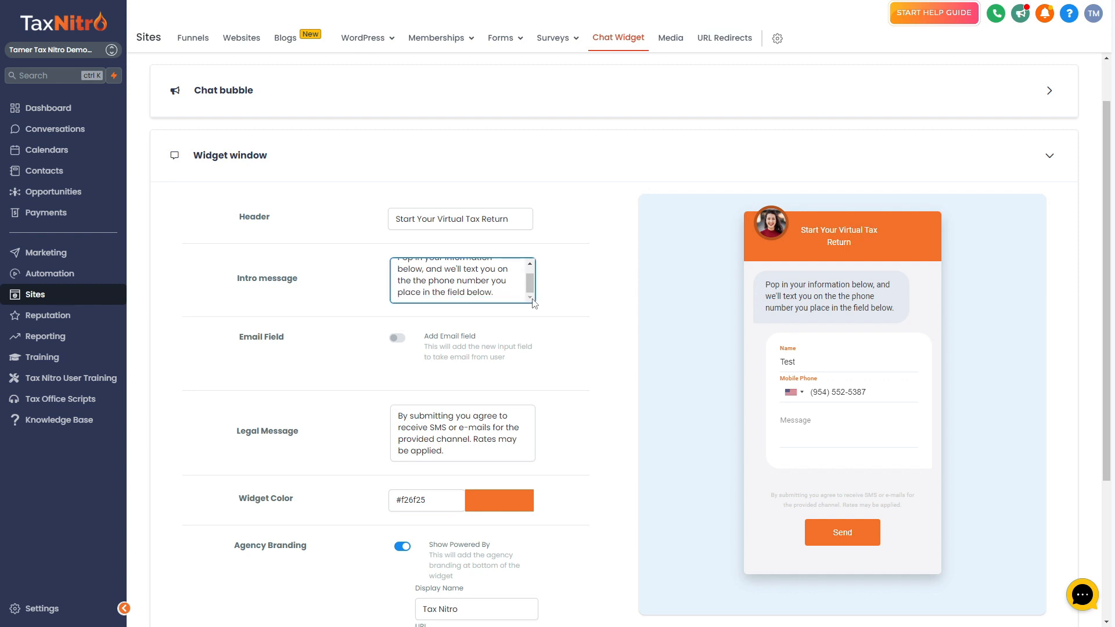
{"action": "left_click_drag", "start_coordinate": [531, 285], "coordinate": [535, 291]}
{"action": "triple_click", "coordinate": [873, 390]}
{"action": "left_click", "coordinate": [582, 309]}
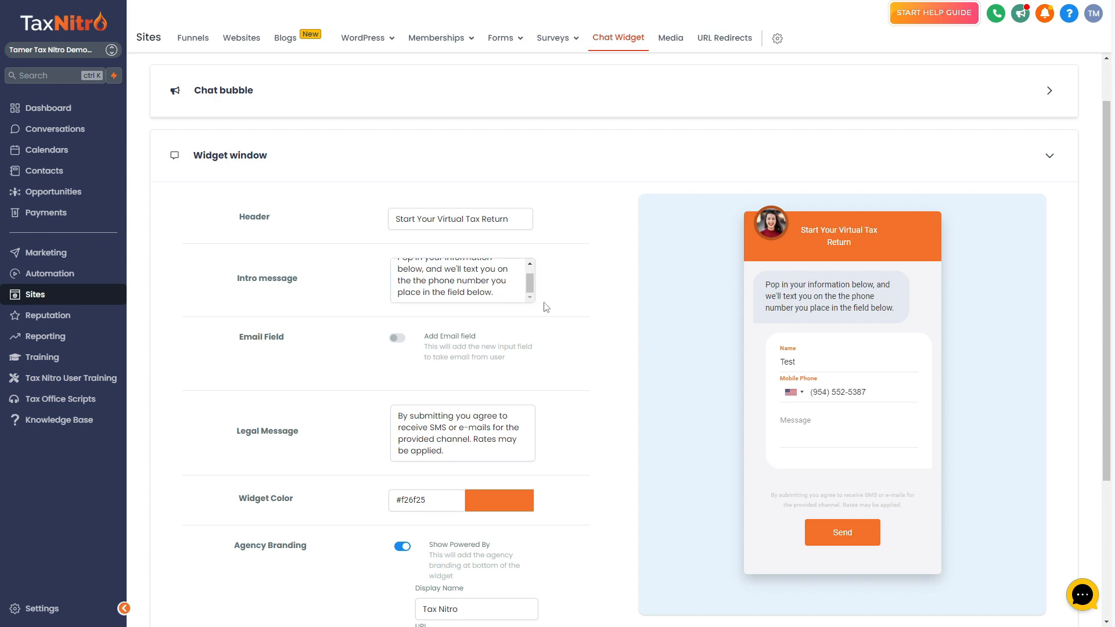
{"action": "triple_click", "coordinate": [508, 285]}
{"action": "left_click", "coordinate": [595, 298]}
Try adding the email field to the widget form, read its description, and turn it back off.
{"action": "left_click", "coordinate": [397, 338]}
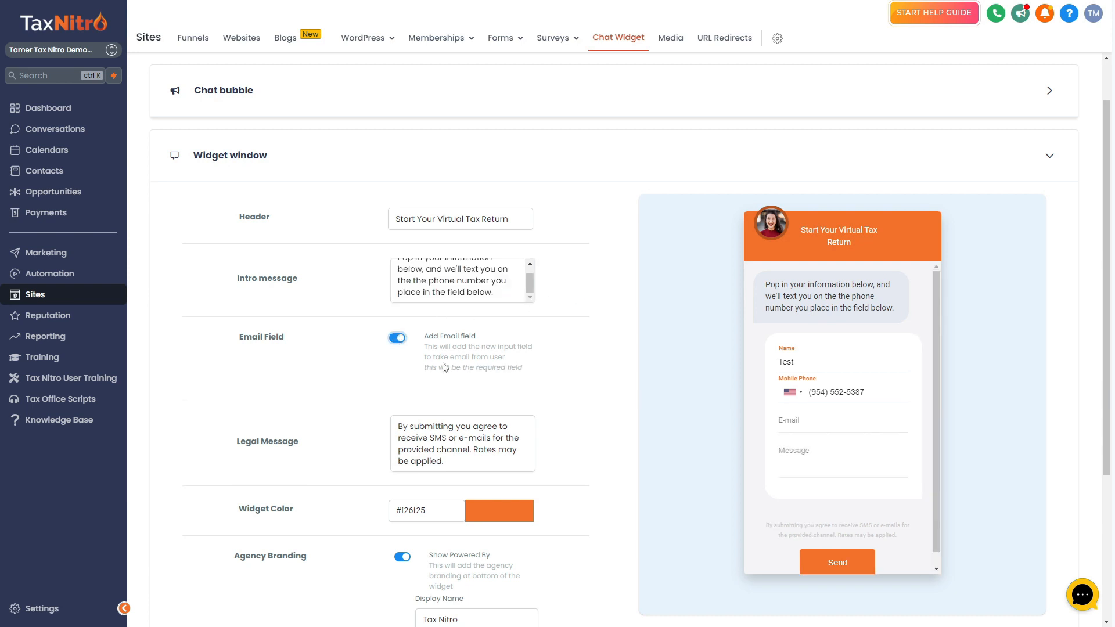
{"action": "left_click_drag", "start_coordinate": [424, 337], "coordinate": [511, 373]}
{"action": "left_click", "coordinate": [557, 389]}
{"action": "left_click", "coordinate": [397, 338]}
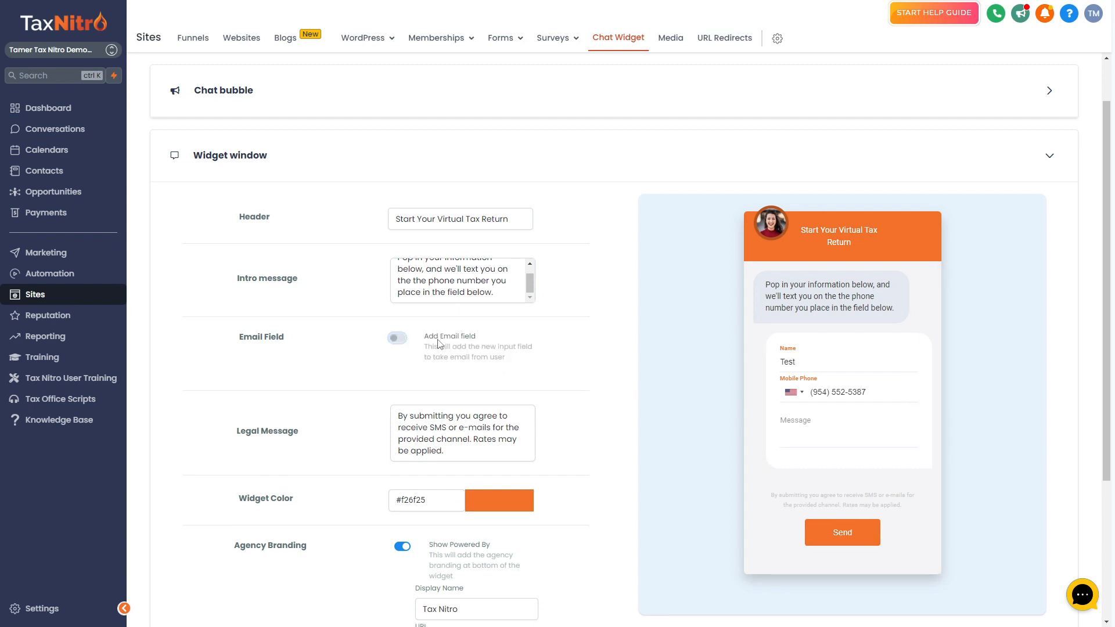
Review the widget window's legal message about receiving SMS or e-mails.
{"action": "scroll", "coordinate": [517, 355], "scroll_direction": "down", "scroll_amount": 3}
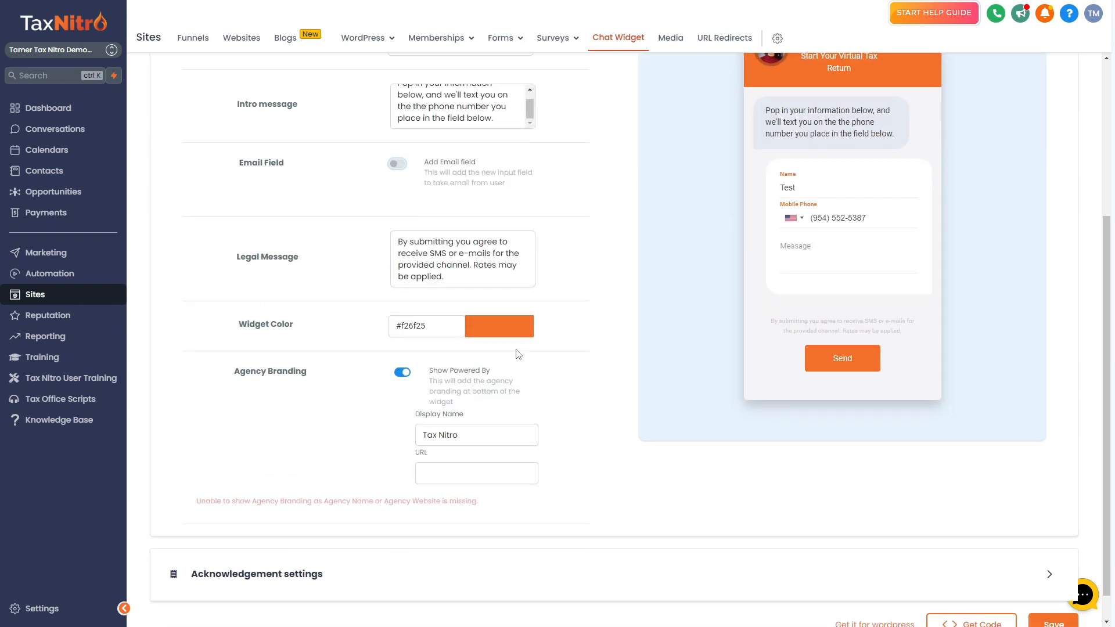
{"action": "scroll", "coordinate": [520, 339], "scroll_direction": "up", "scroll_amount": 1}
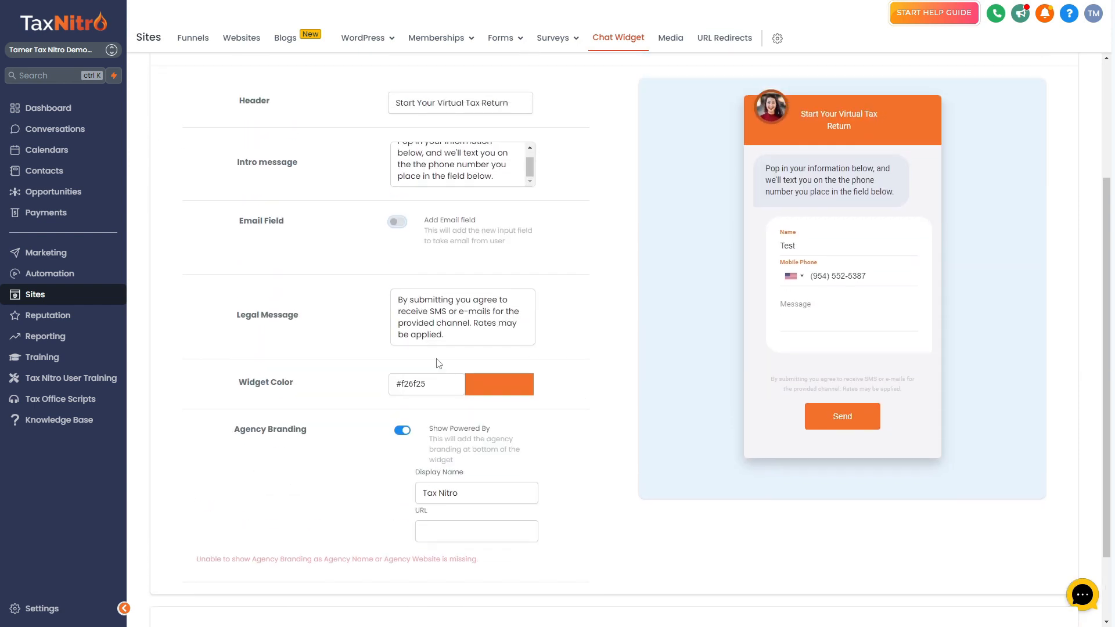
{"action": "left_click_drag", "start_coordinate": [469, 337], "coordinate": [321, 277]}
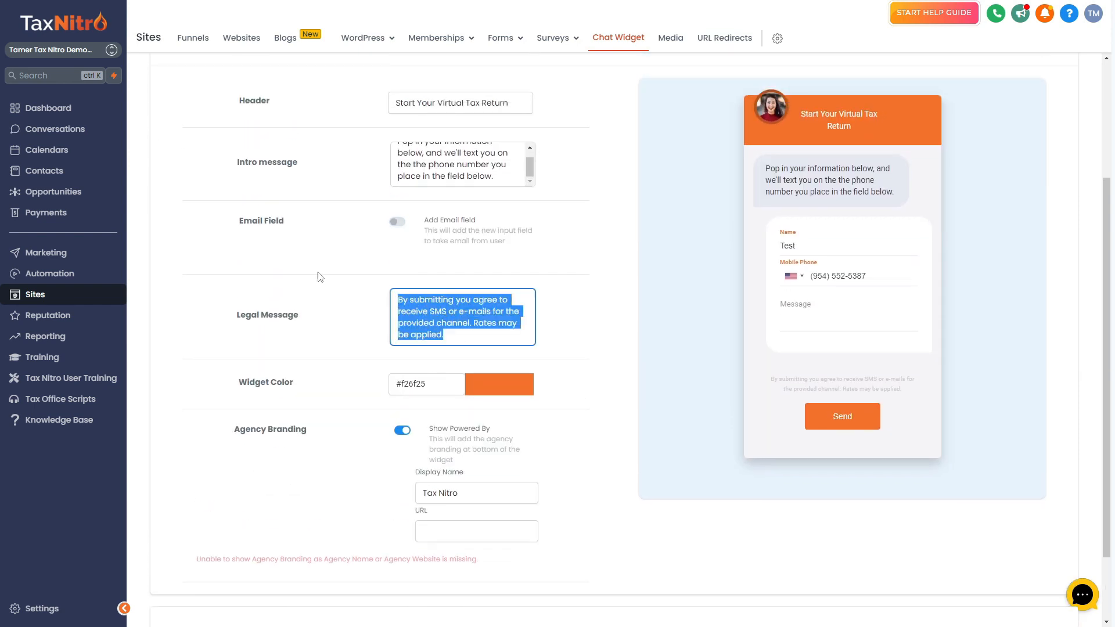
{"action": "left_click", "coordinate": [340, 306]}
{"action": "left_click_drag", "start_coordinate": [443, 334], "coordinate": [308, 274]}
{"action": "left_click_drag", "start_coordinate": [444, 335], "coordinate": [347, 279]}
{"action": "left_click", "coordinate": [446, 323]}
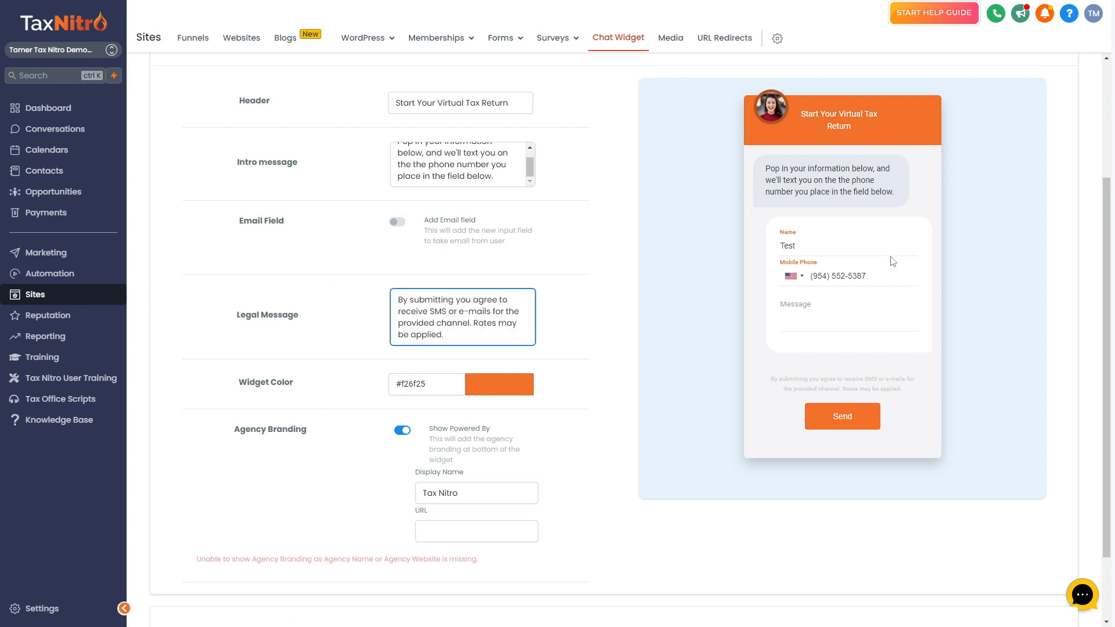
Check the widget color in its color picker against the widget preview, and close the picker without choosing another color.
{"action": "left_click_drag", "start_coordinate": [238, 384], "coordinate": [319, 387]}
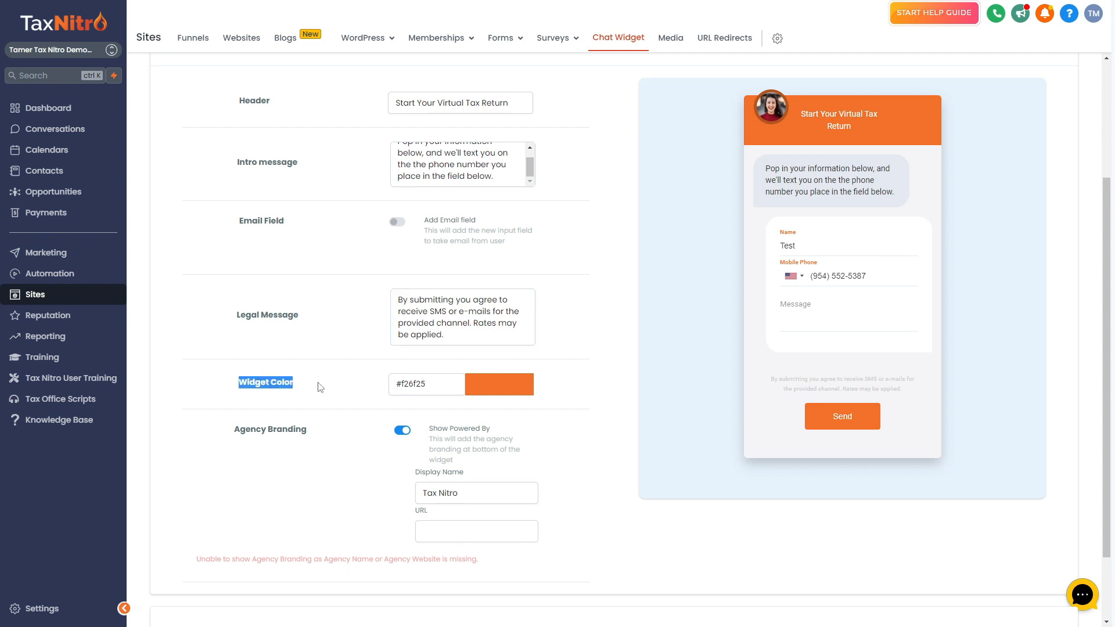
{"action": "left_click", "coordinate": [503, 382]}
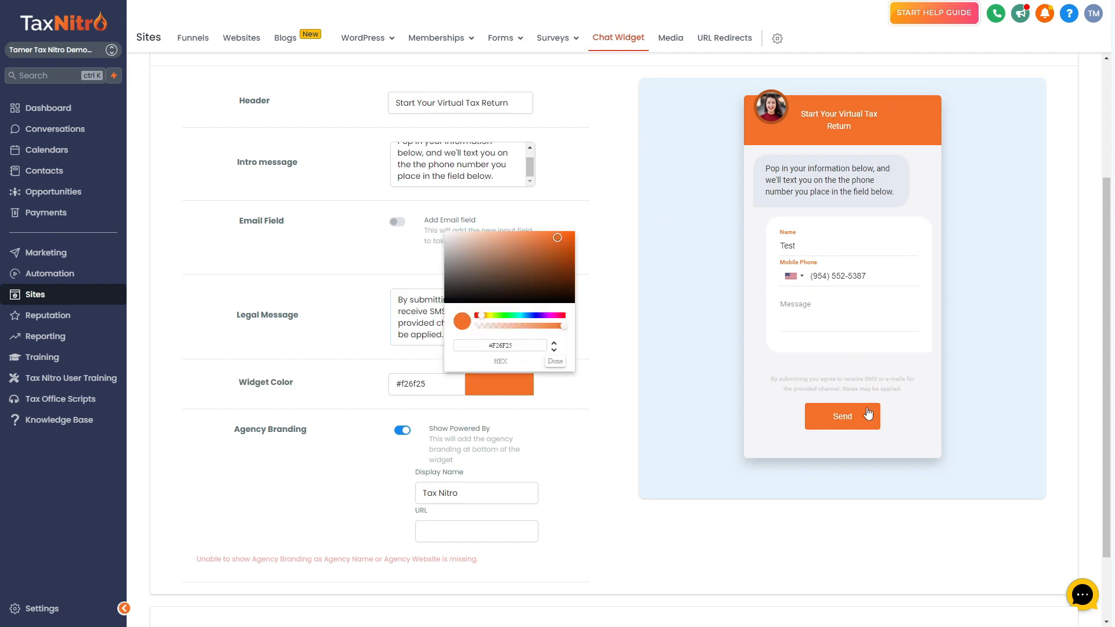
{"action": "left_click", "coordinate": [480, 379]}
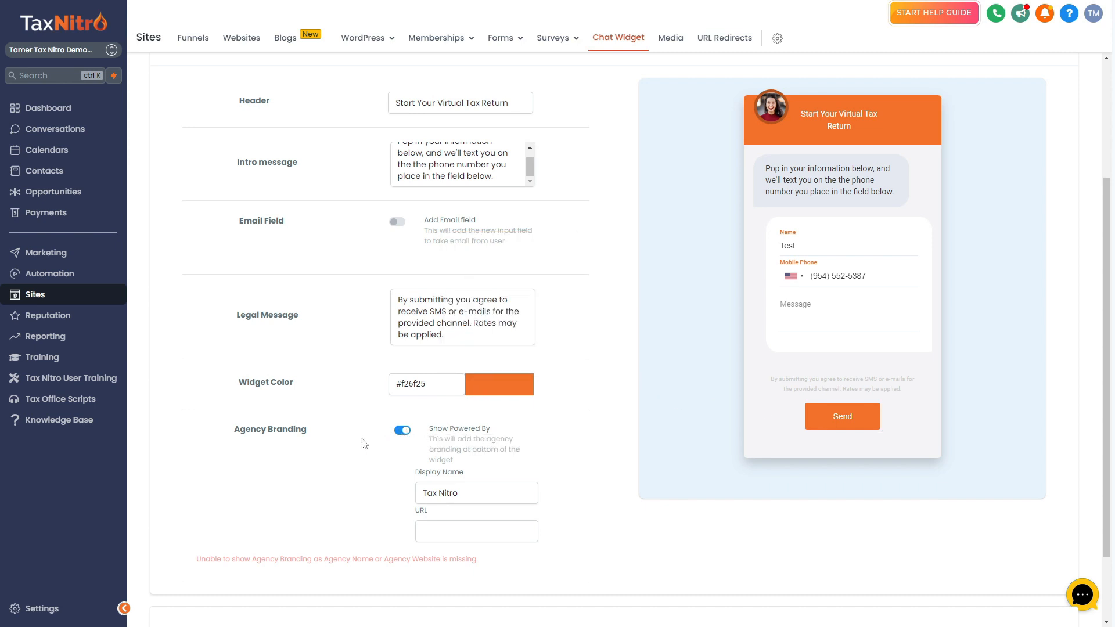
Review the Agency Branding option and its Show Powered By description, display name and URL fields.
{"action": "left_click_drag", "start_coordinate": [227, 433], "coordinate": [335, 433]}
{"action": "left_click", "coordinate": [335, 434]}
{"action": "left_click", "coordinate": [464, 439]}
{"action": "left_click_drag", "start_coordinate": [475, 440], "coordinate": [422, 428]}
{"action": "left_click", "coordinate": [421, 426]}
{"action": "scroll", "coordinate": [534, 437], "scroll_direction": "down", "scroll_amount": 2}
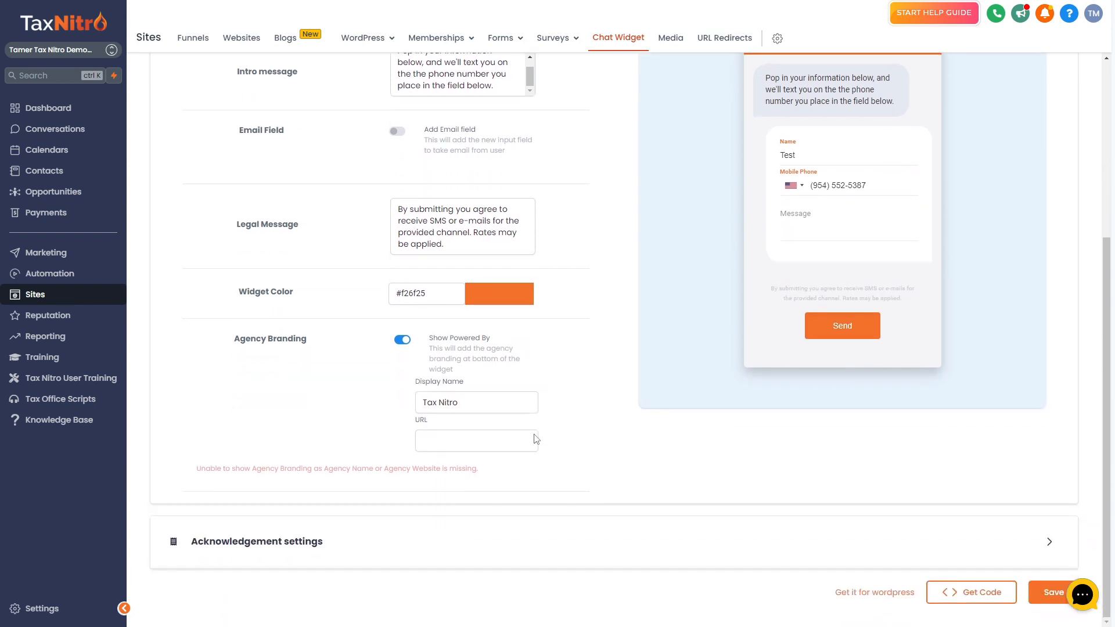
Review the acknowledgement greeting and message in the Acknowledgement settings, and save the chat widget settings.
{"action": "left_click", "coordinate": [292, 556]}
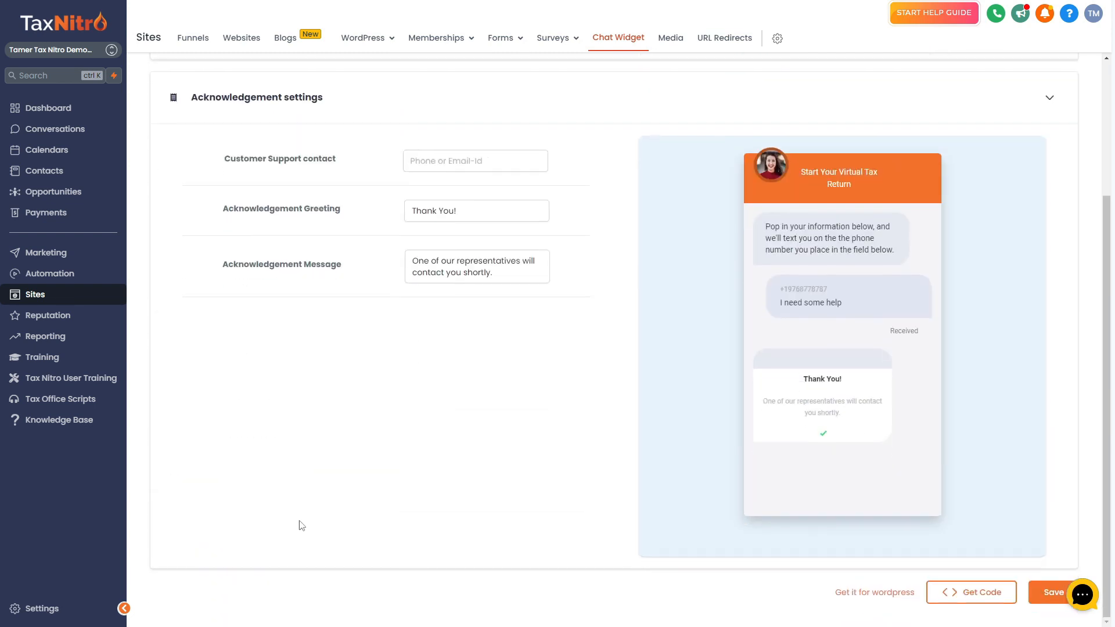
{"action": "left_click_drag", "start_coordinate": [495, 273], "coordinate": [350, 255]}
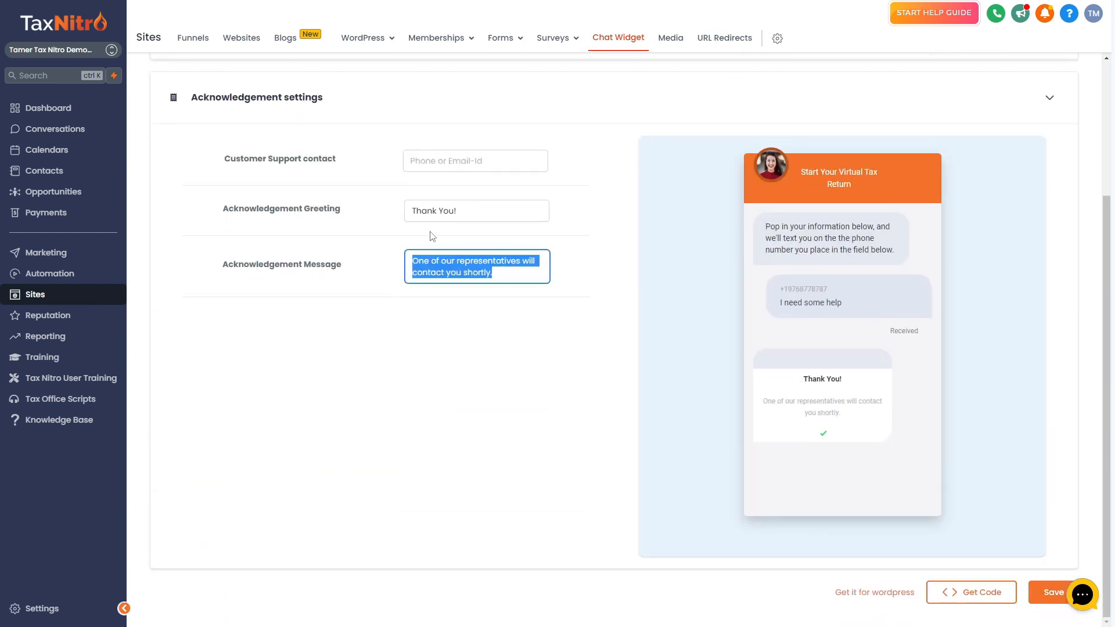
{"action": "left_click_drag", "start_coordinate": [463, 212], "coordinate": [341, 213]}
{"action": "left_click", "coordinate": [504, 217]}
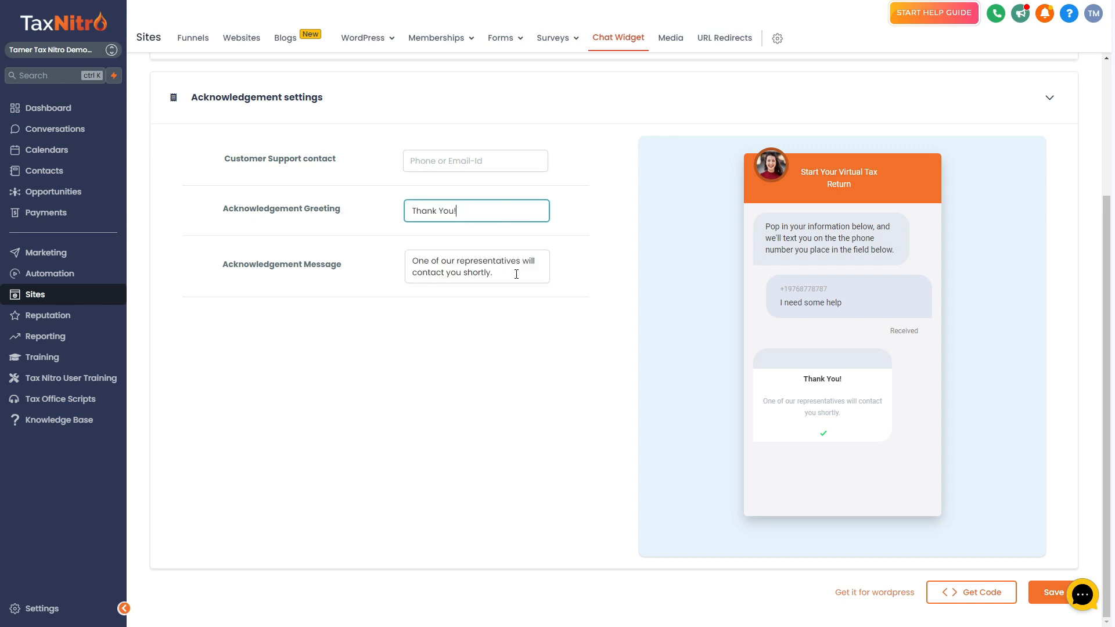
{"action": "left_click_drag", "start_coordinate": [515, 276], "coordinate": [308, 249]}
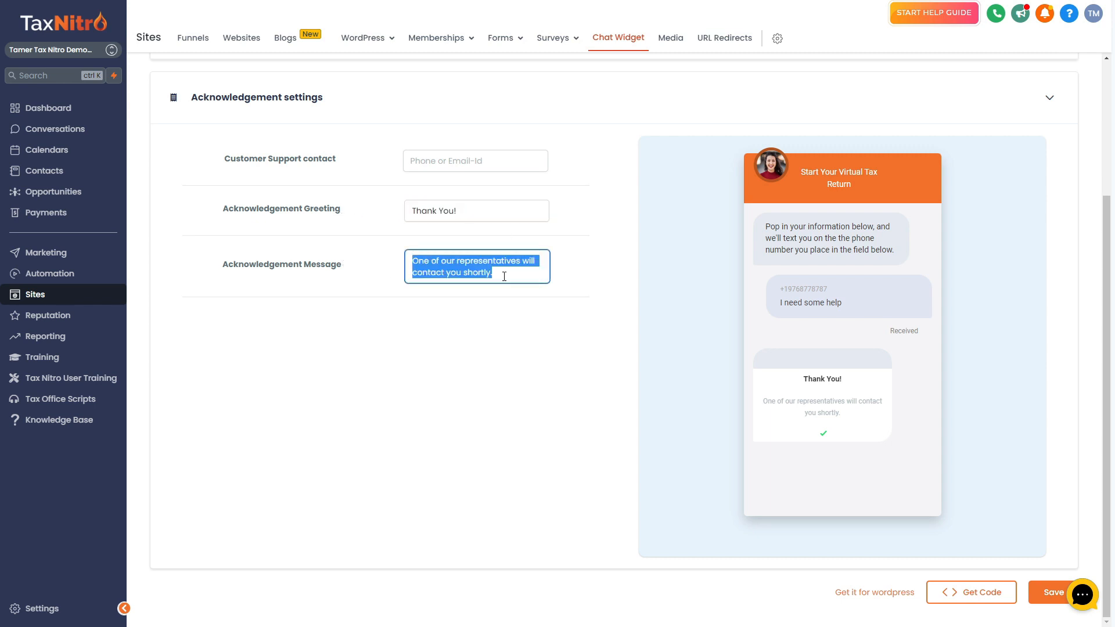
{"action": "scroll", "coordinate": [516, 330], "scroll_direction": "up", "scroll_amount": 3}
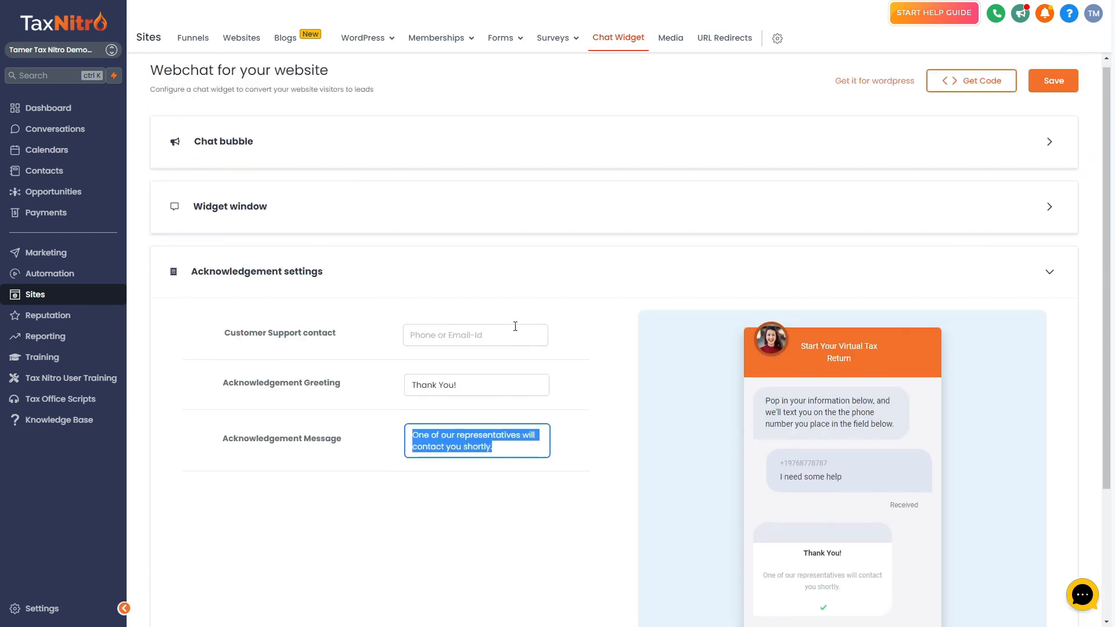
{"action": "left_click", "coordinate": [1065, 87]}
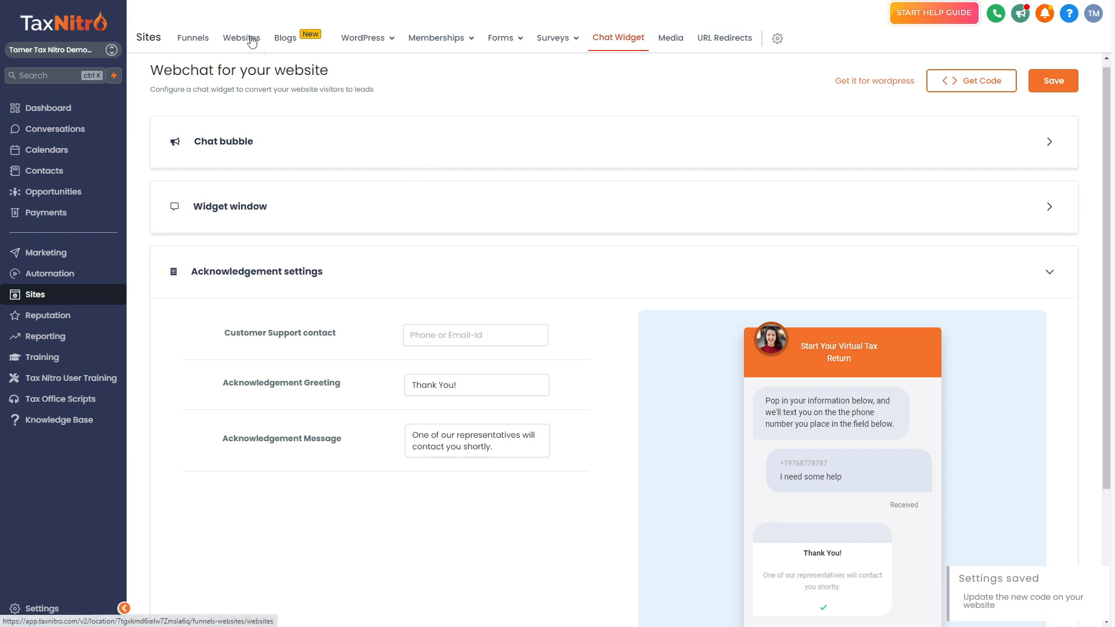
Open the settings of the New Leads & Bookings funnel.
{"action": "left_click", "coordinate": [197, 39]}
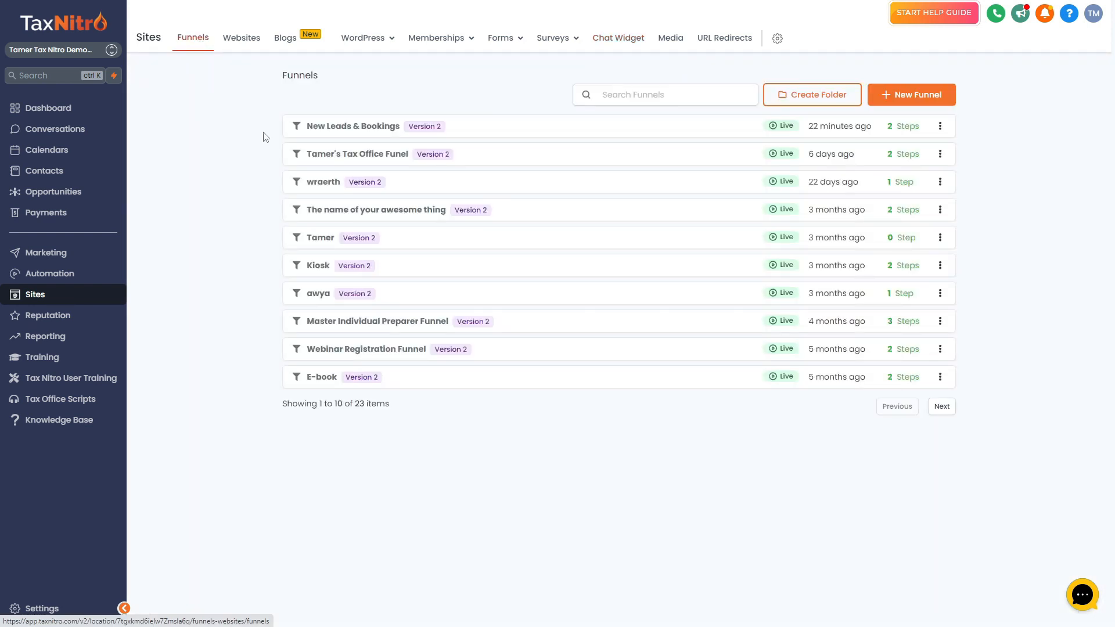
{"action": "left_click", "coordinate": [367, 126]}
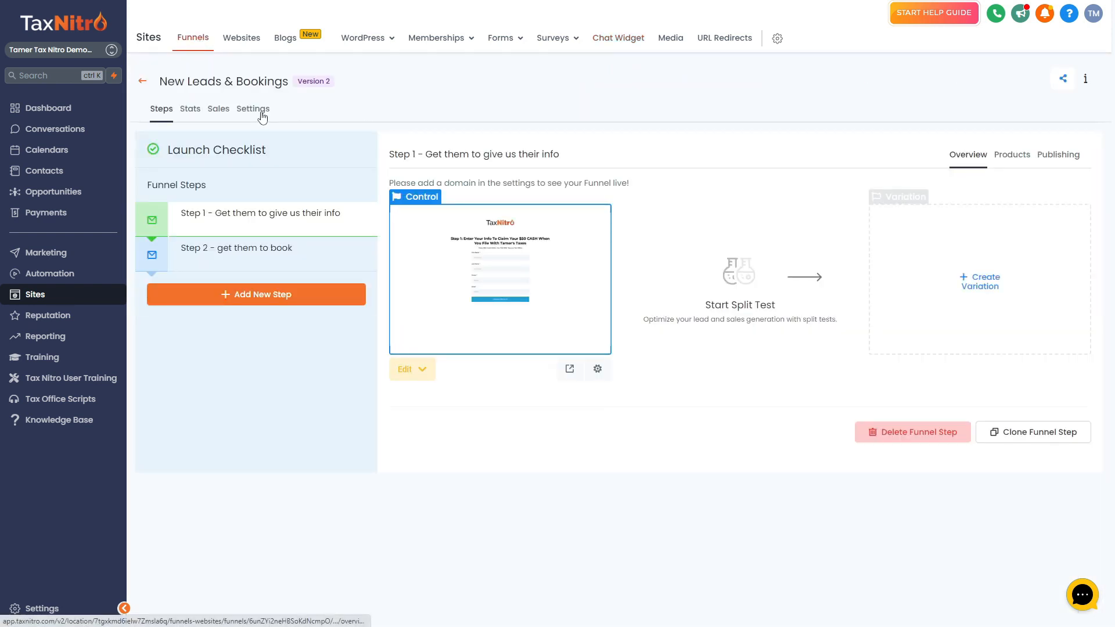
{"action": "left_click", "coordinate": [260, 113]}
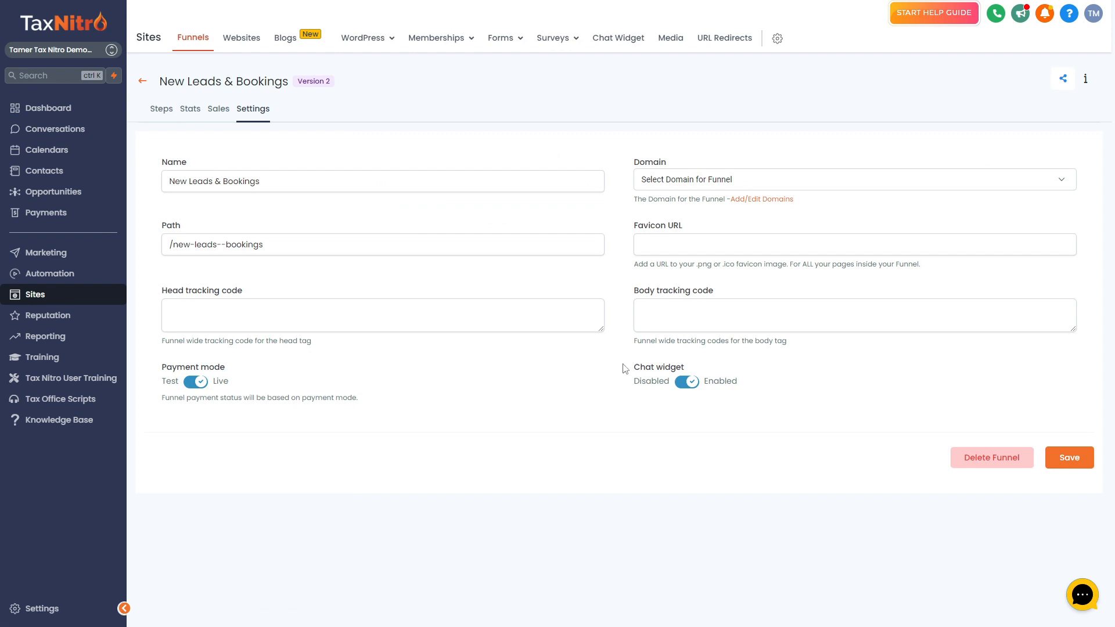
Toggle the funnel's chat widget off and back to Enabled, and save the funnel settings.
{"action": "left_click_drag", "start_coordinate": [625, 365], "coordinate": [710, 376]}
{"action": "triple_click", "coordinate": [667, 367]}
{"action": "left_click", "coordinate": [686, 384]}
{"action": "left_click", "coordinate": [682, 381]}
{"action": "left_click", "coordinate": [1071, 459]}
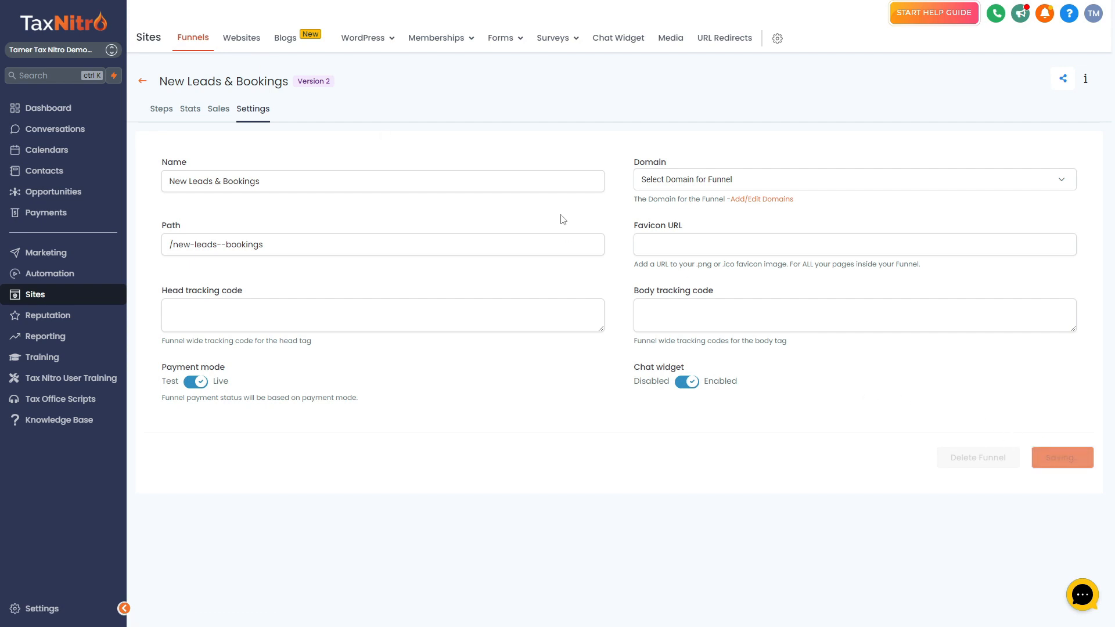
Check the chat widget option in the Tax Office Lead Generating Website's settings, and return to its pages.
{"action": "left_click", "coordinate": [244, 41]}
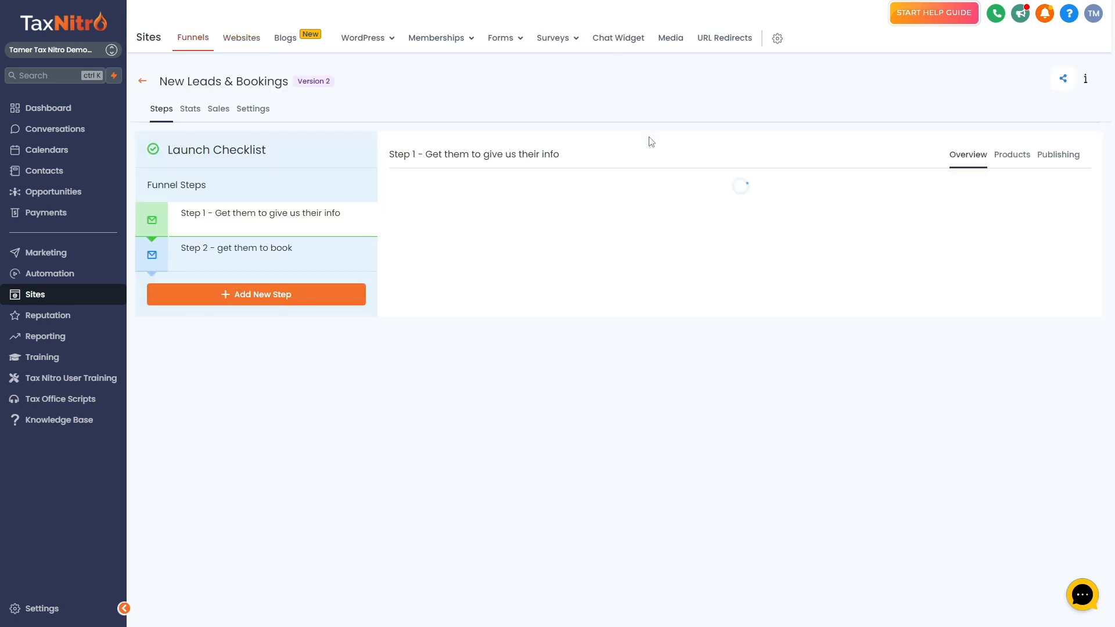
{"action": "left_click", "coordinate": [233, 42]}
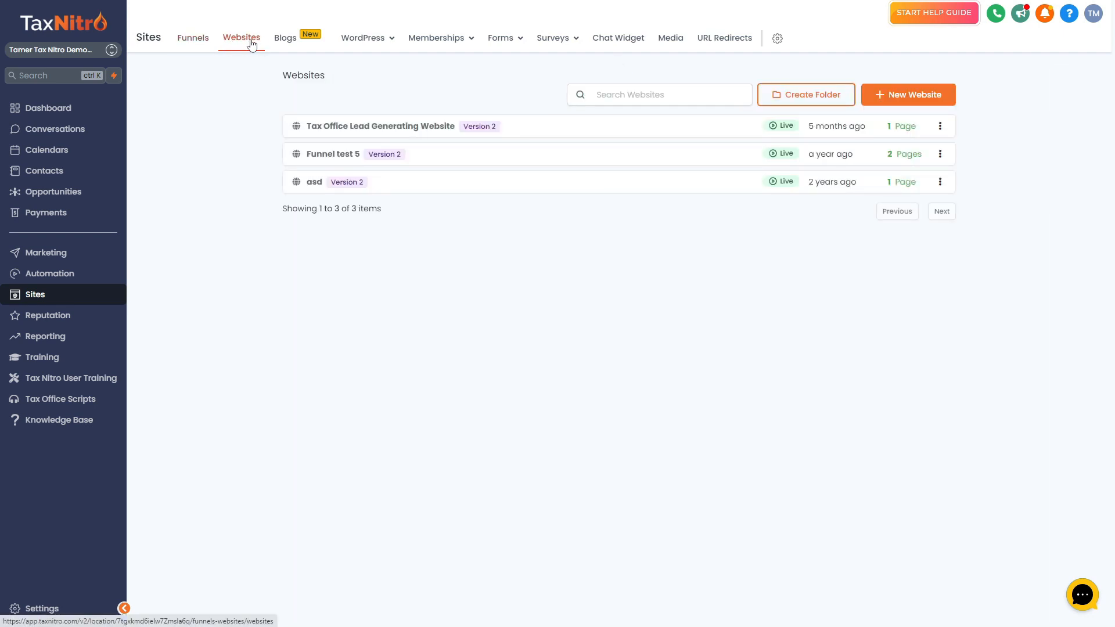
{"action": "left_click", "coordinate": [346, 130]}
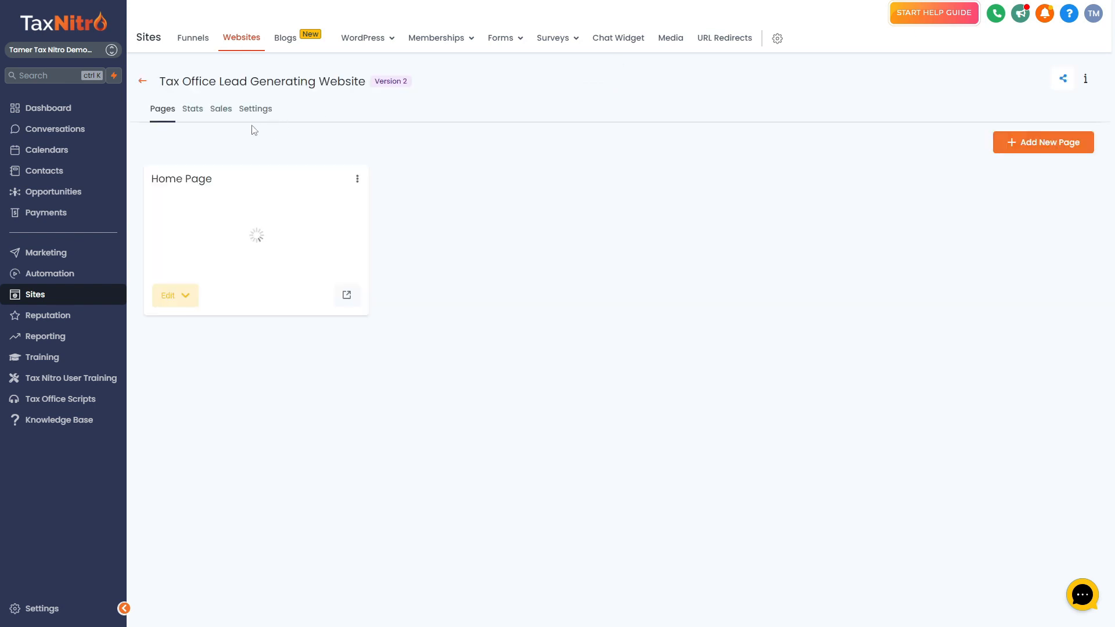
{"action": "left_click", "coordinate": [249, 116]}
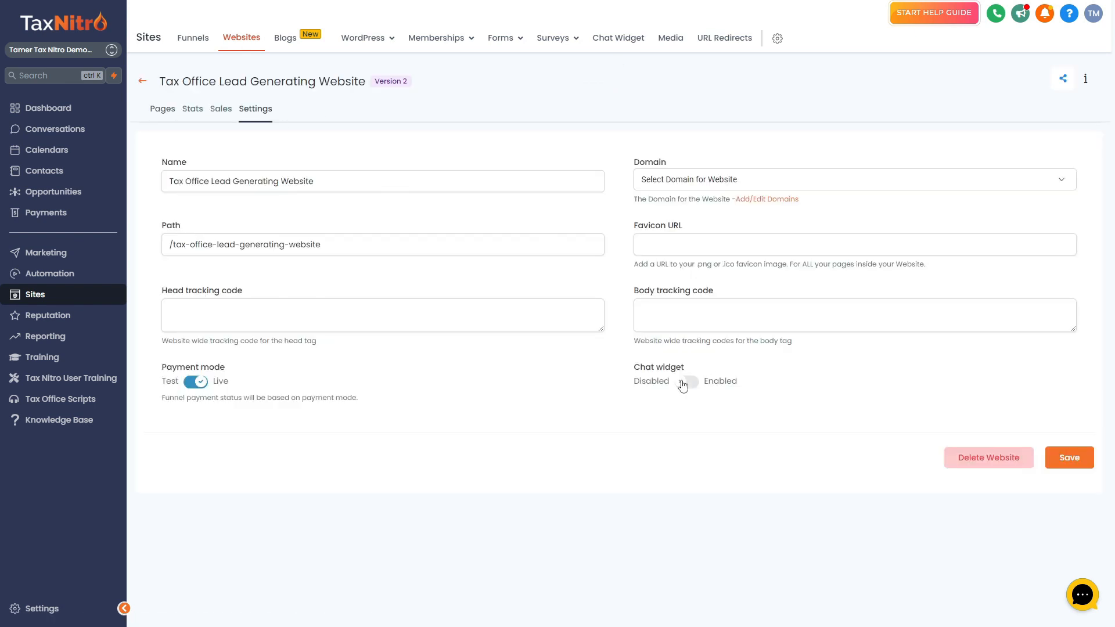
{"action": "left_click", "coordinate": [163, 113]}
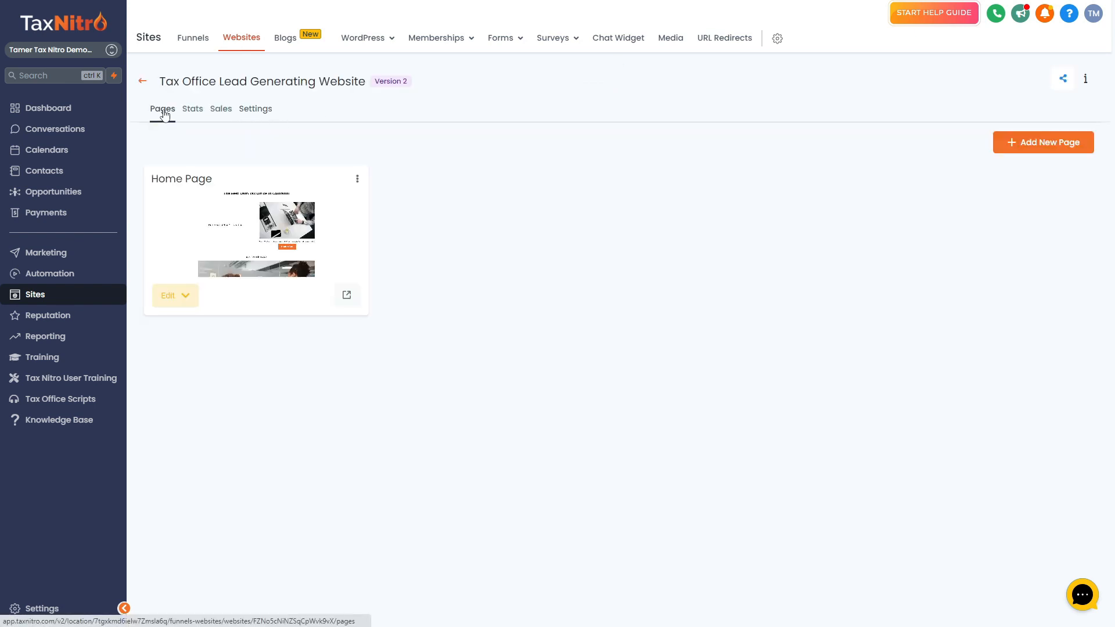
Return to the chat widget configuration, and open and copy its body embed code.
{"action": "left_click", "coordinate": [633, 41]}
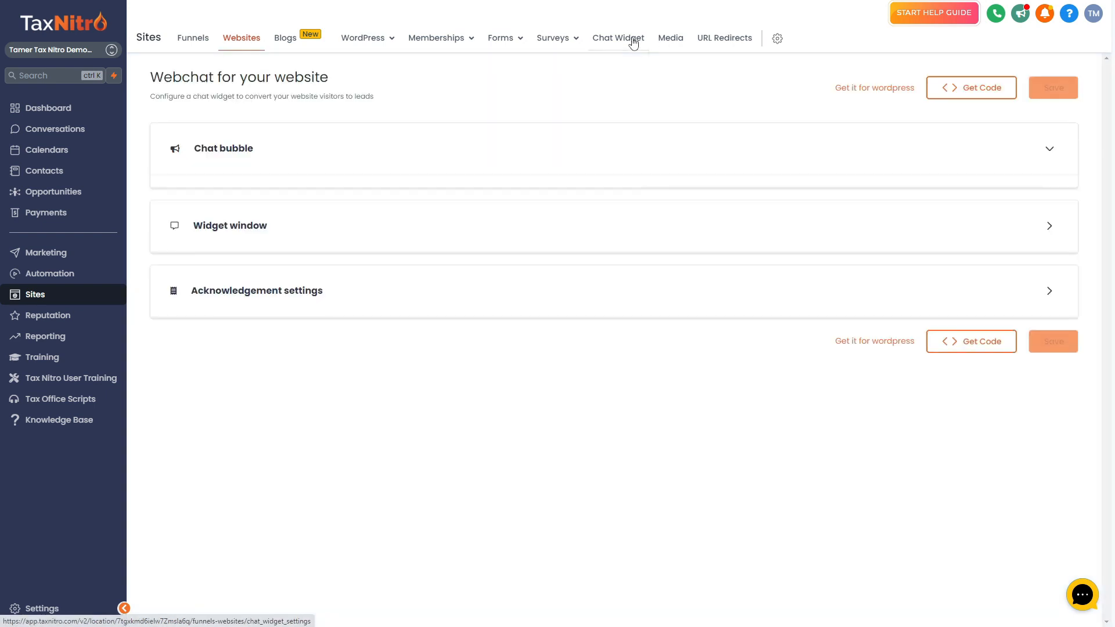
{"action": "left_click", "coordinate": [555, 146]}
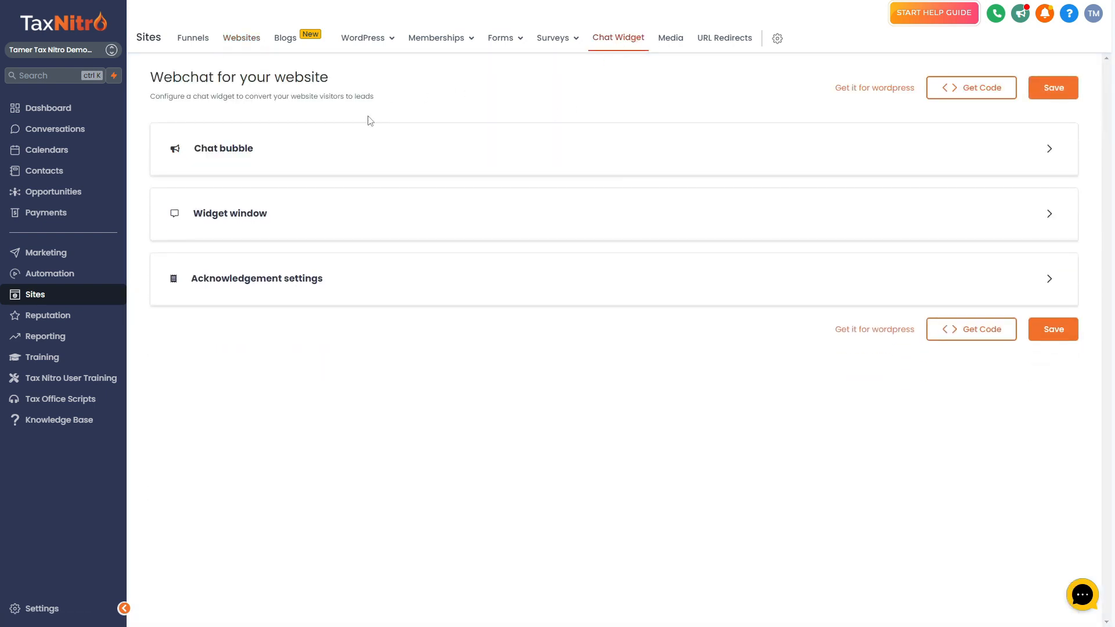
{"action": "left_click", "coordinate": [300, 143]}
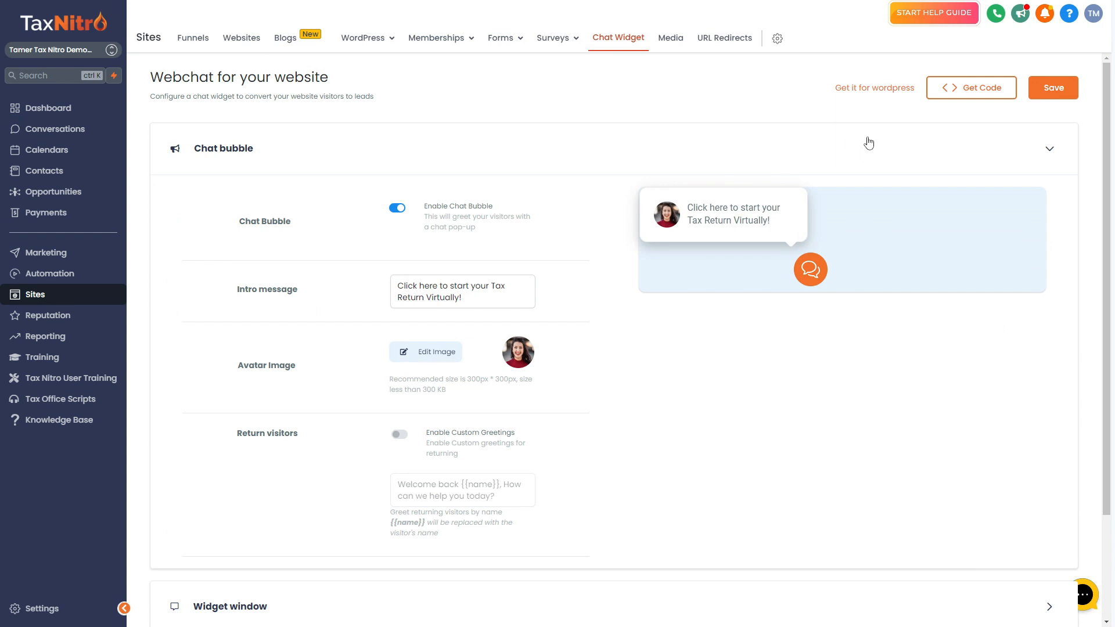
{"action": "left_click", "coordinate": [973, 96]}
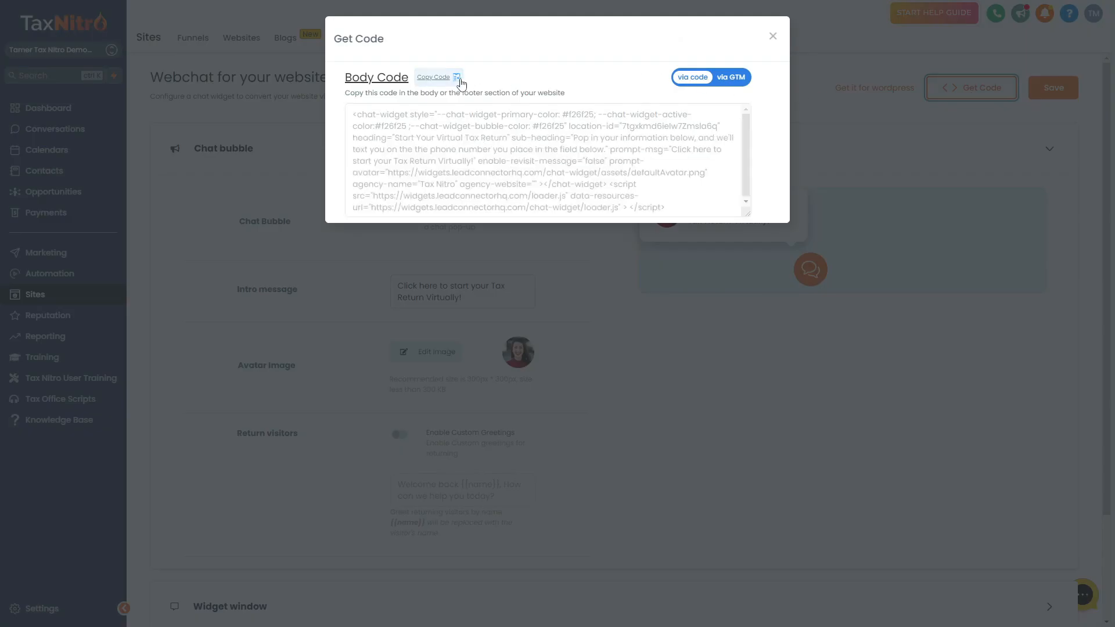
{"action": "left_click", "coordinate": [438, 81]}
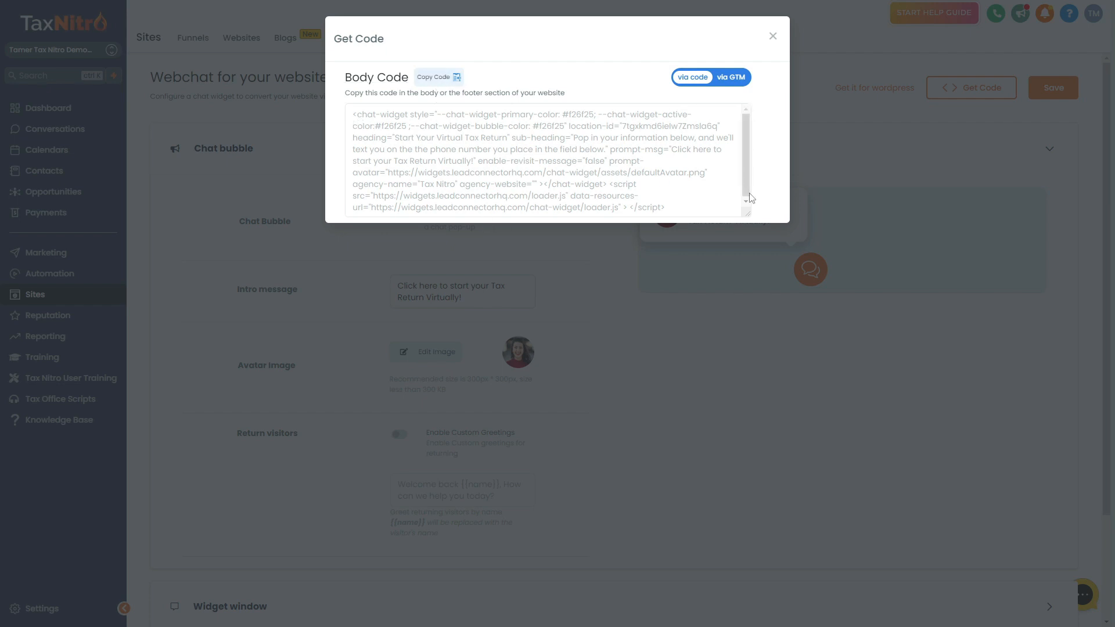
Enlarge the body code box, select the entire chat widget script and copy the selection.
{"action": "left_click_drag", "start_coordinate": [748, 214], "coordinate": [760, 275]}
{"action": "left_click_drag", "start_coordinate": [664, 207], "coordinate": [277, 110]}
{"action": "left_click", "coordinate": [997, 89]}
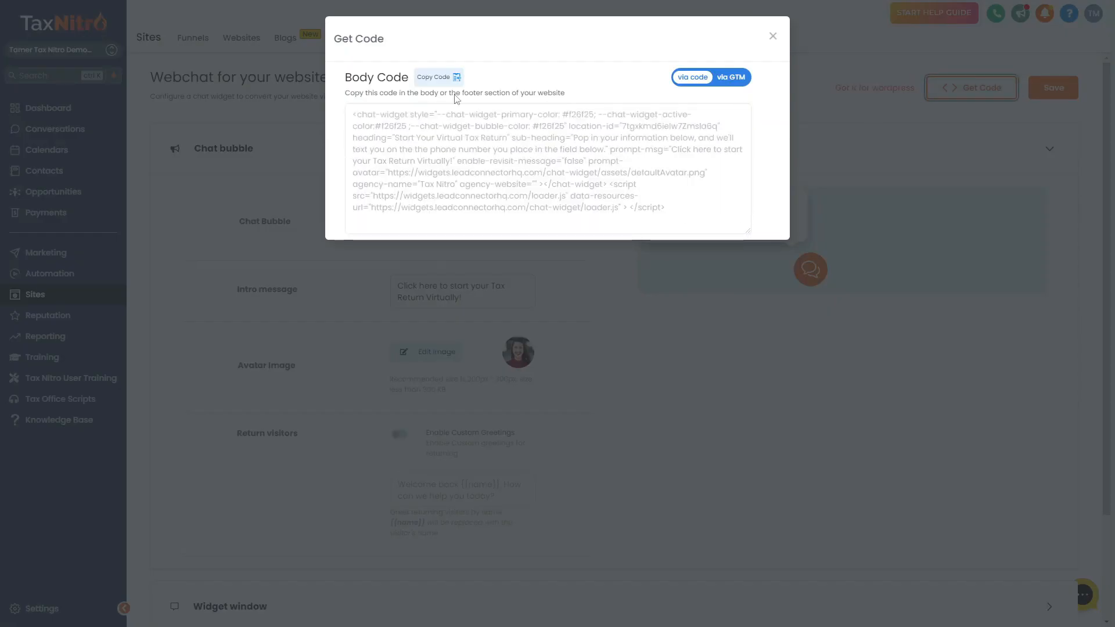
{"action": "left_click_drag", "start_coordinate": [684, 219], "coordinate": [349, 110]}
{"action": "right_click", "coordinate": [443, 145]}
{"action": "left_click", "coordinate": [468, 153]}
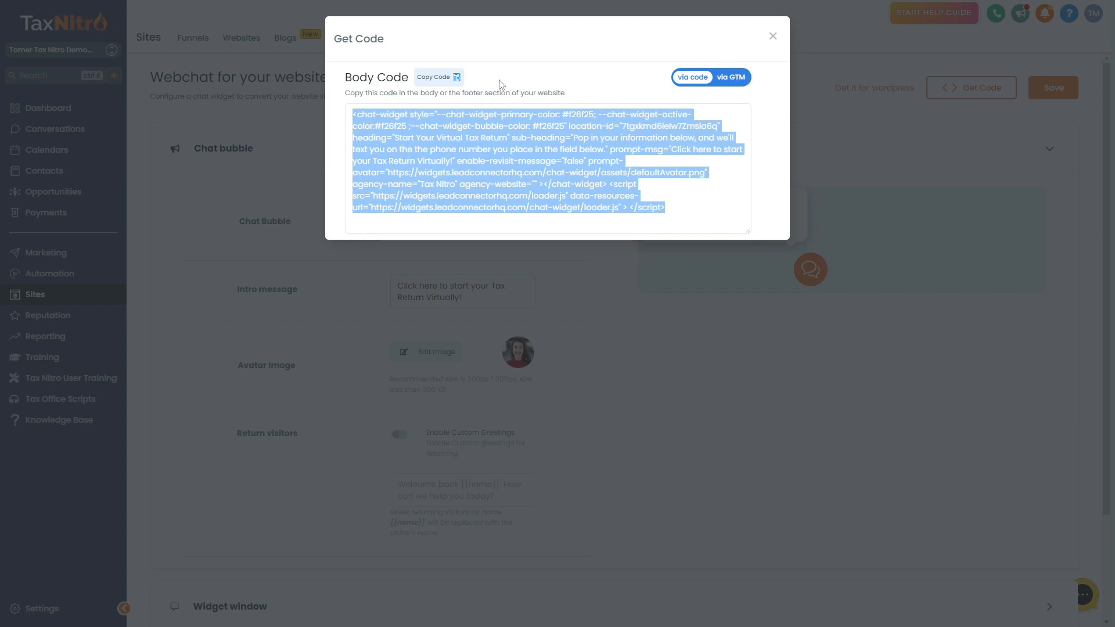
Close the embed code dialog and reread the webchat page's heading and description with the chat bubble settings collapsed.
{"action": "left_click", "coordinate": [773, 37]}
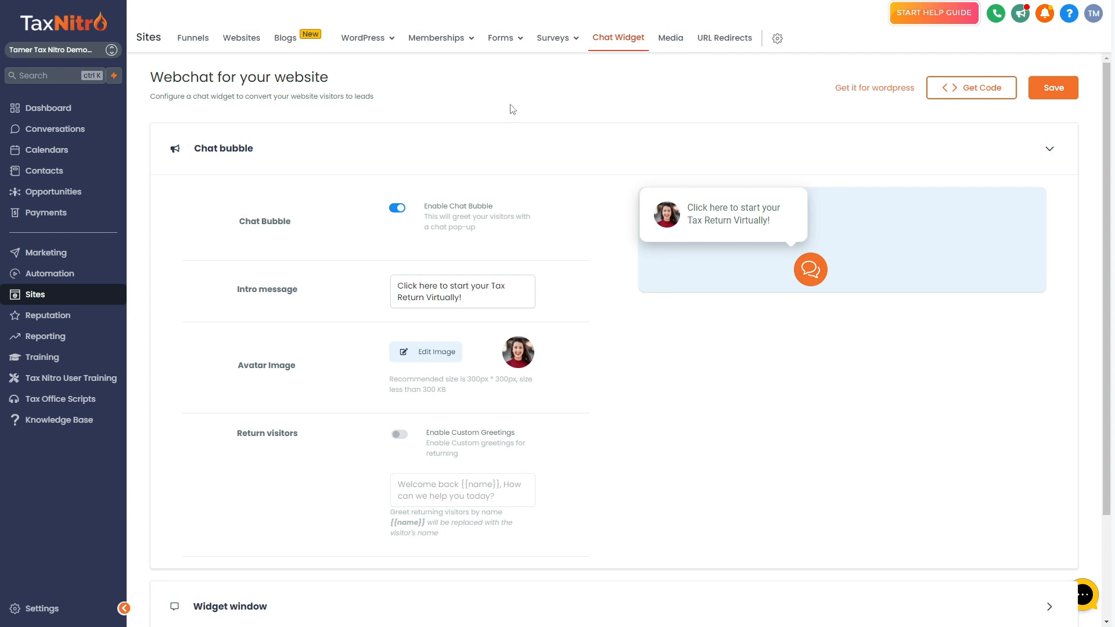
{"action": "left_click", "coordinate": [246, 152]}
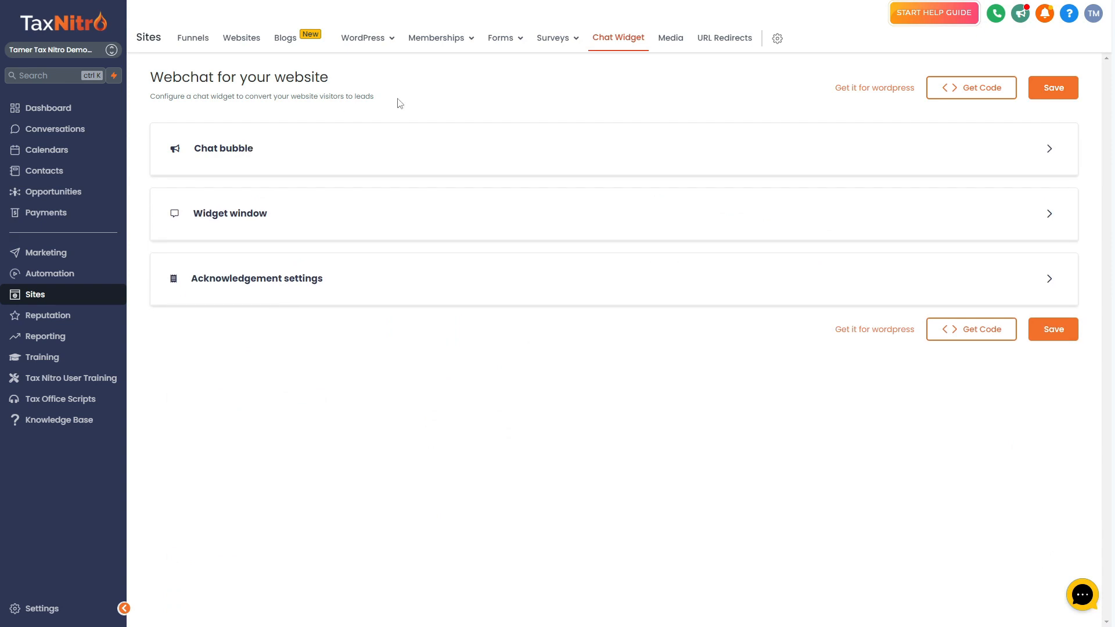
{"action": "left_click_drag", "start_coordinate": [400, 103], "coordinate": [149, 75]}
{"action": "left_click", "coordinate": [359, 98]}
{"action": "mouse_move", "coordinate": [377, 96]}
{"action": "left_mouse_down"}
{"action": "mouse_move", "coordinate": [150, 76]}
{"action": "mouse_move", "coordinate": [387, 101]}
{"action": "left_mouse_up"}
{"action": "left_click", "coordinate": [405, 103]}
Open the Chat Widget Automations folder among the automation workflows.
{"action": "left_click", "coordinate": [52, 276]}
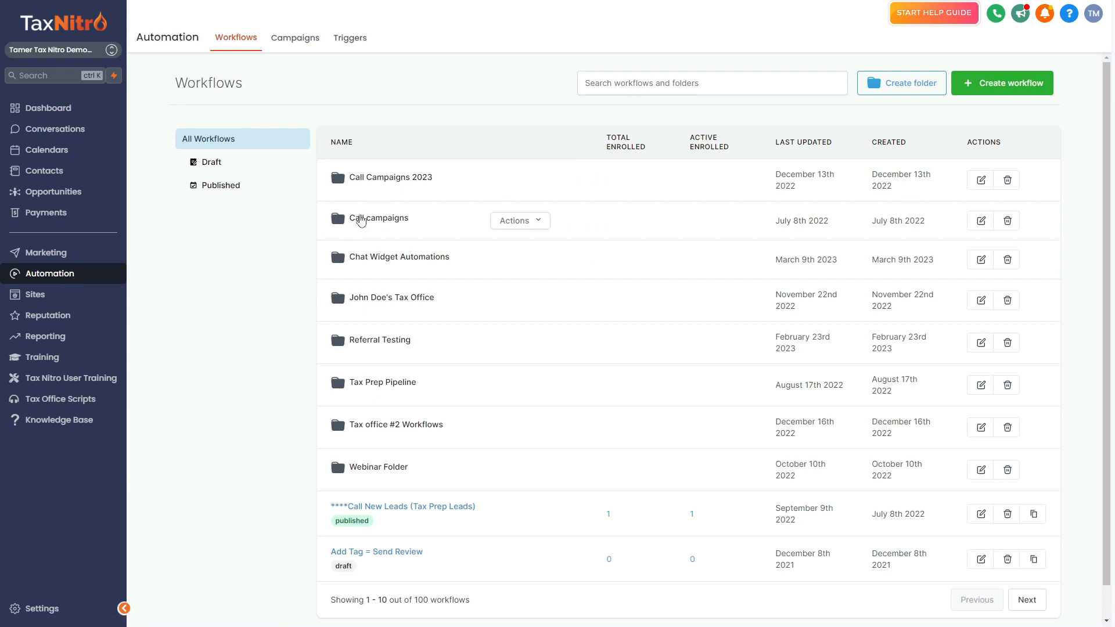
{"action": "left_click_drag", "start_coordinate": [323, 260], "coordinate": [461, 266]}
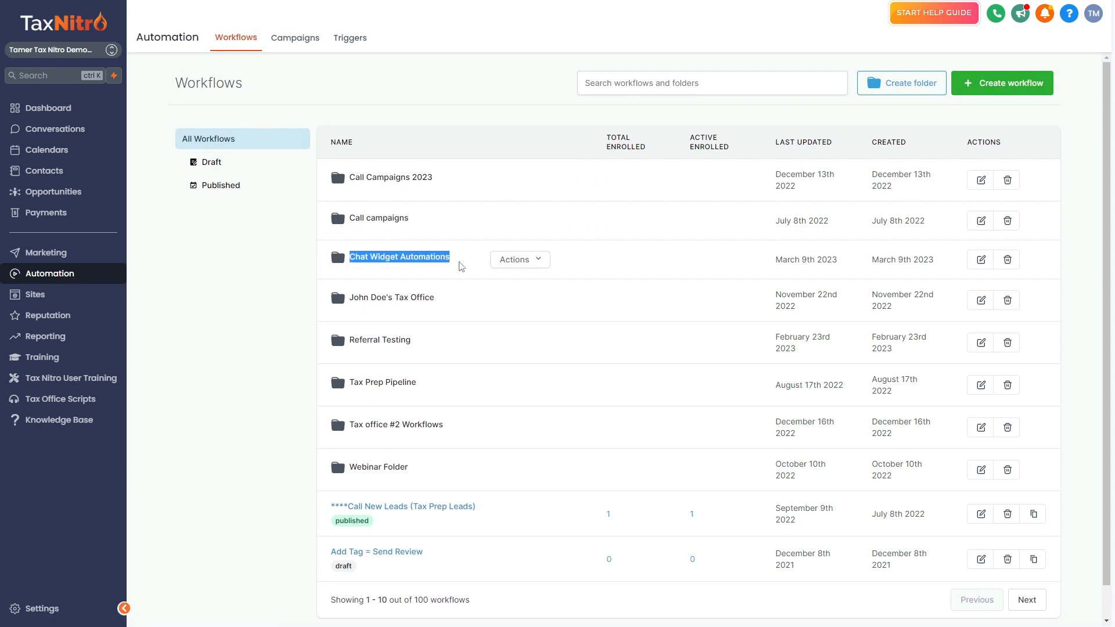
{"action": "left_click", "coordinate": [290, 268]}
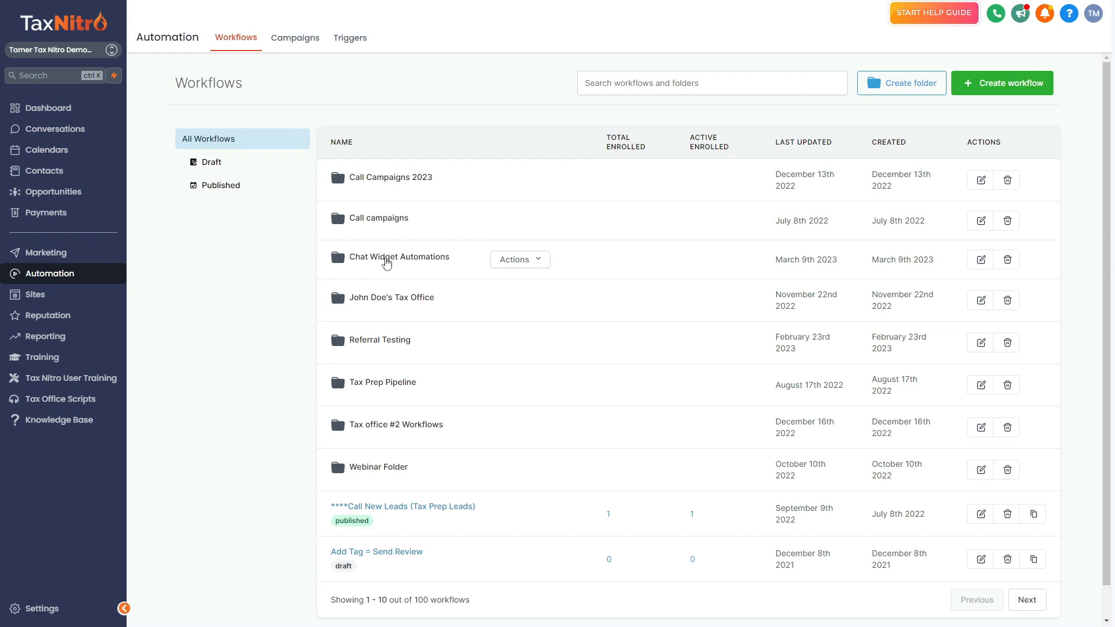
{"action": "left_click", "coordinate": [386, 259]}
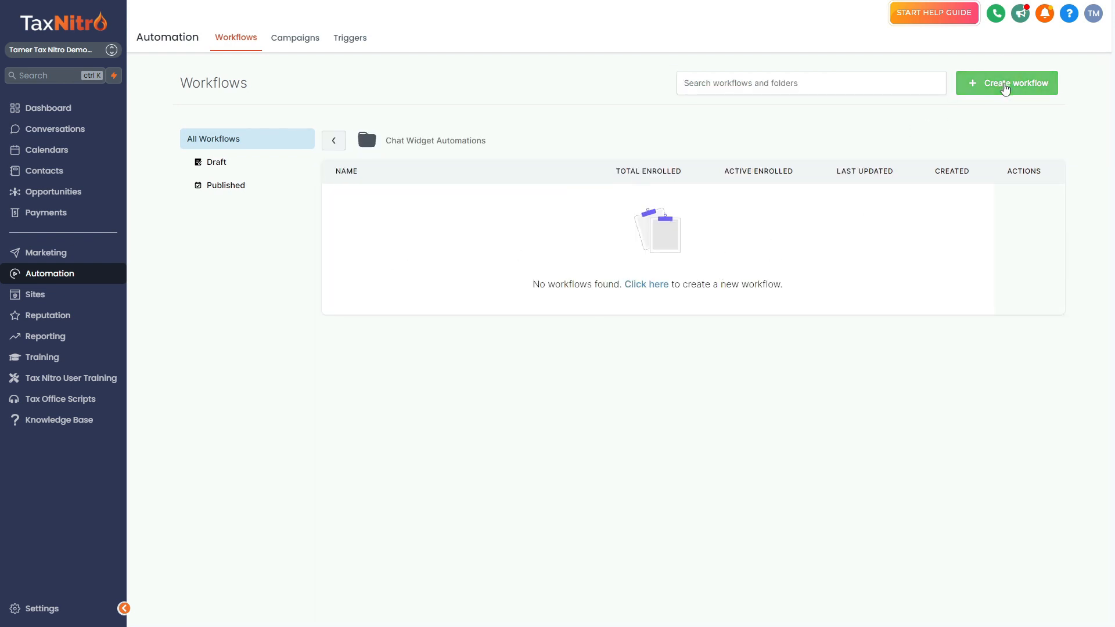
Create a new blank workflow in the Chat Widget Automations folder and name it Chat Widget Activated.
{"action": "left_click", "coordinate": [1005, 88]}
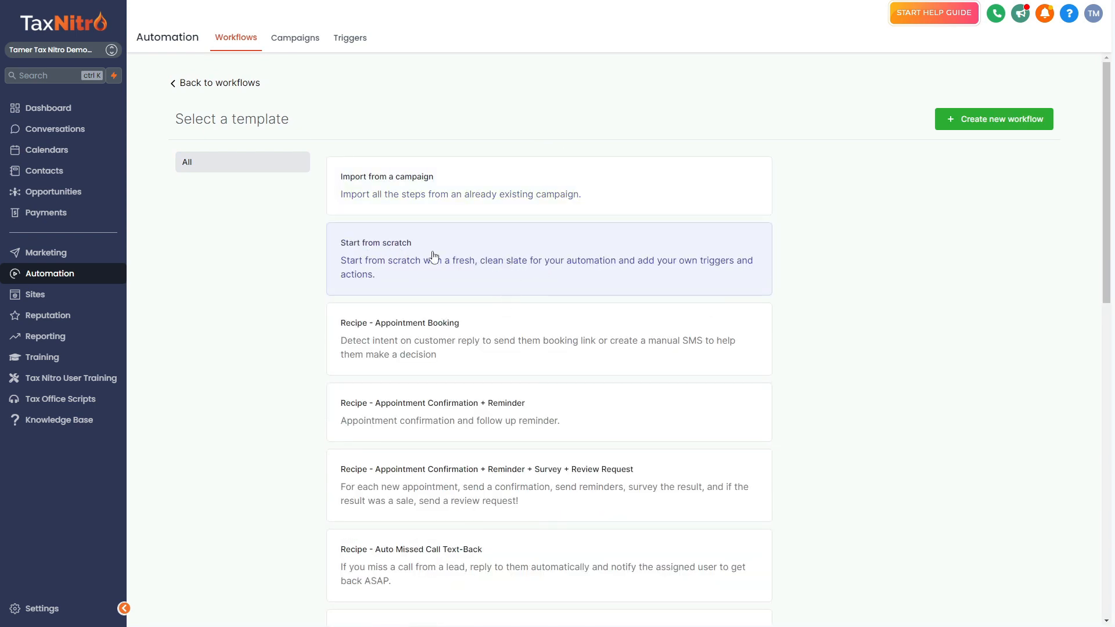
{"action": "left_click", "coordinate": [975, 128]}
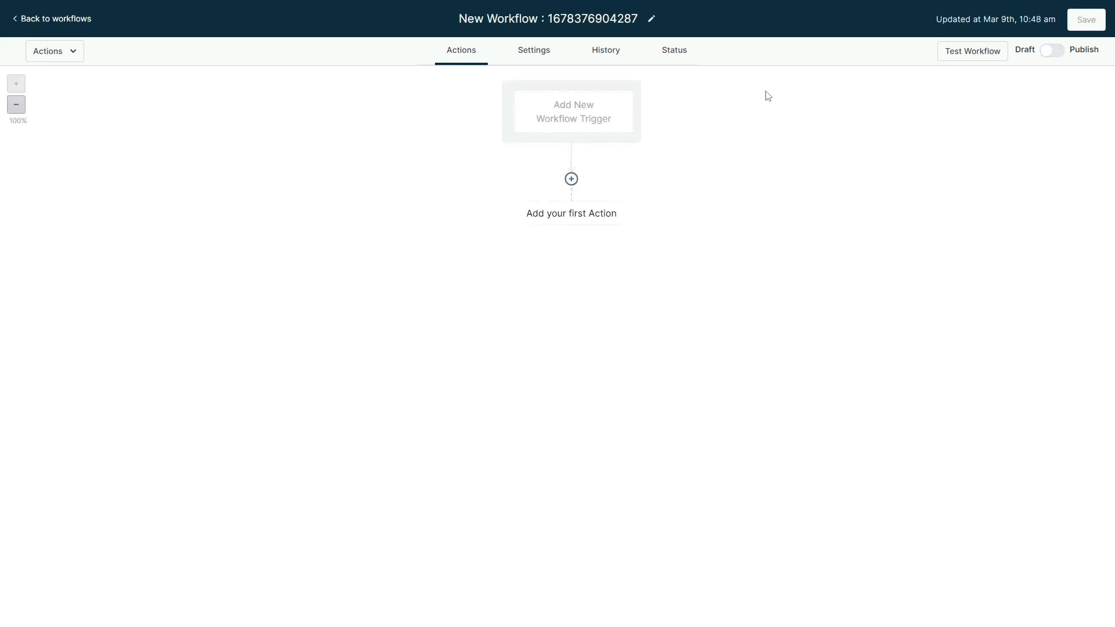
{"action": "left_click", "coordinate": [544, 23]}
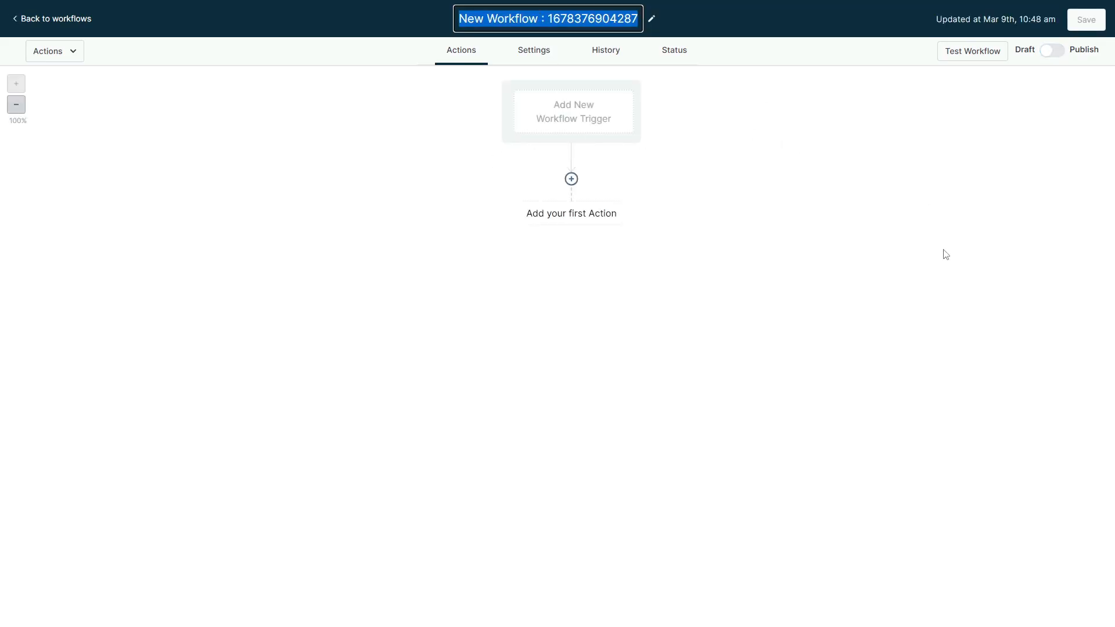
{"action": "type", "text": "Chat Ch"}
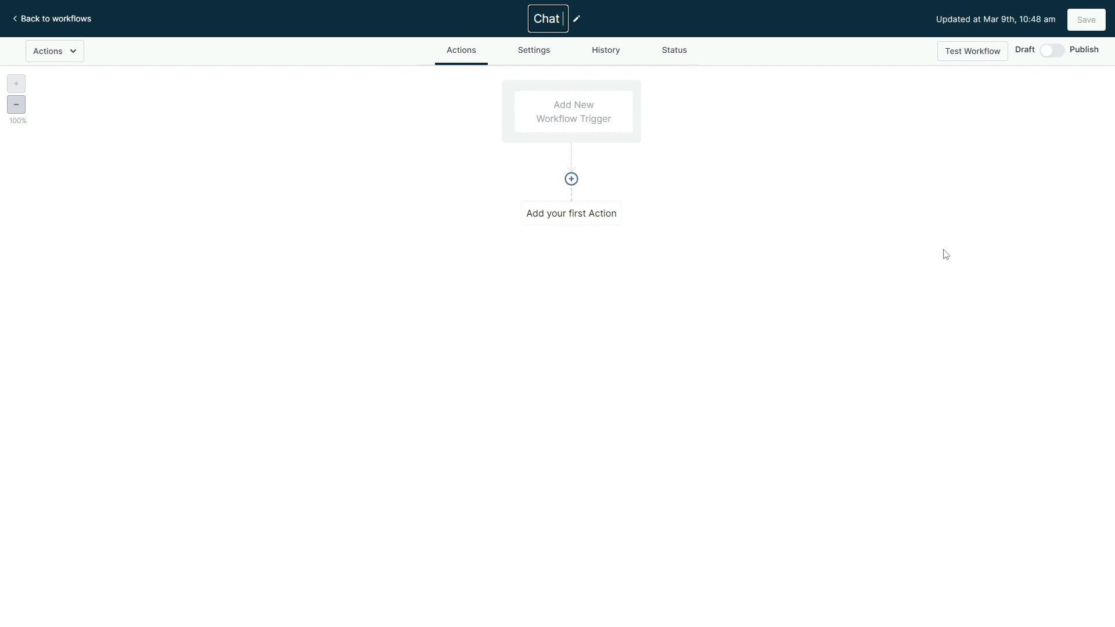
{"action": "key", "text": "BackSpace"}
{"action": "key", "text": "BackSpace"}
{"action": "type", "text": "Widget "}
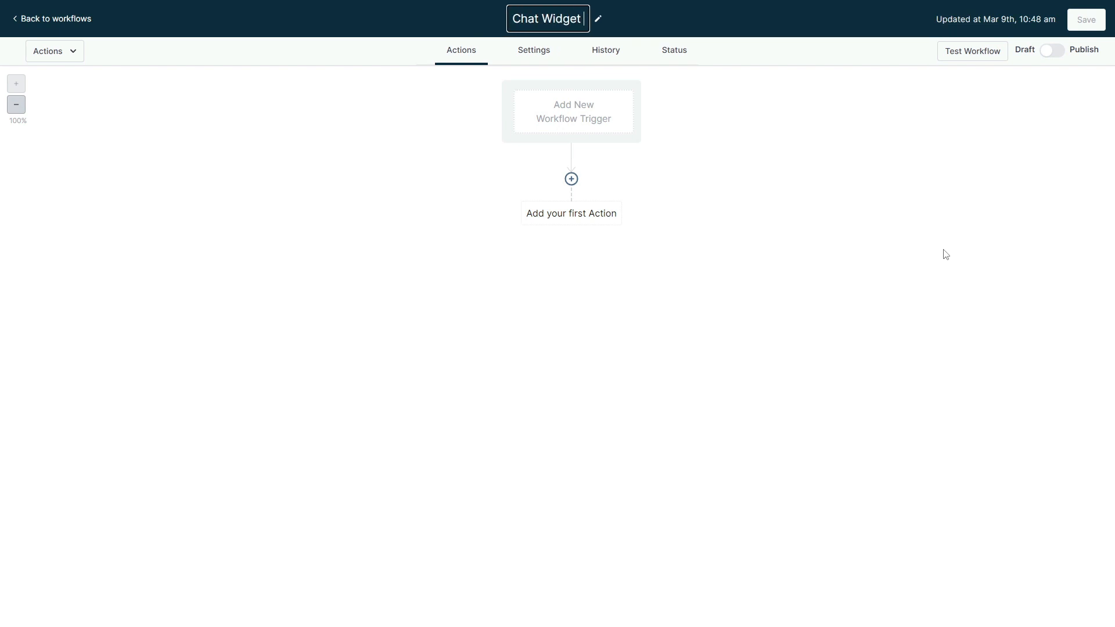
{"action": "type", "text": "Activaterd"}
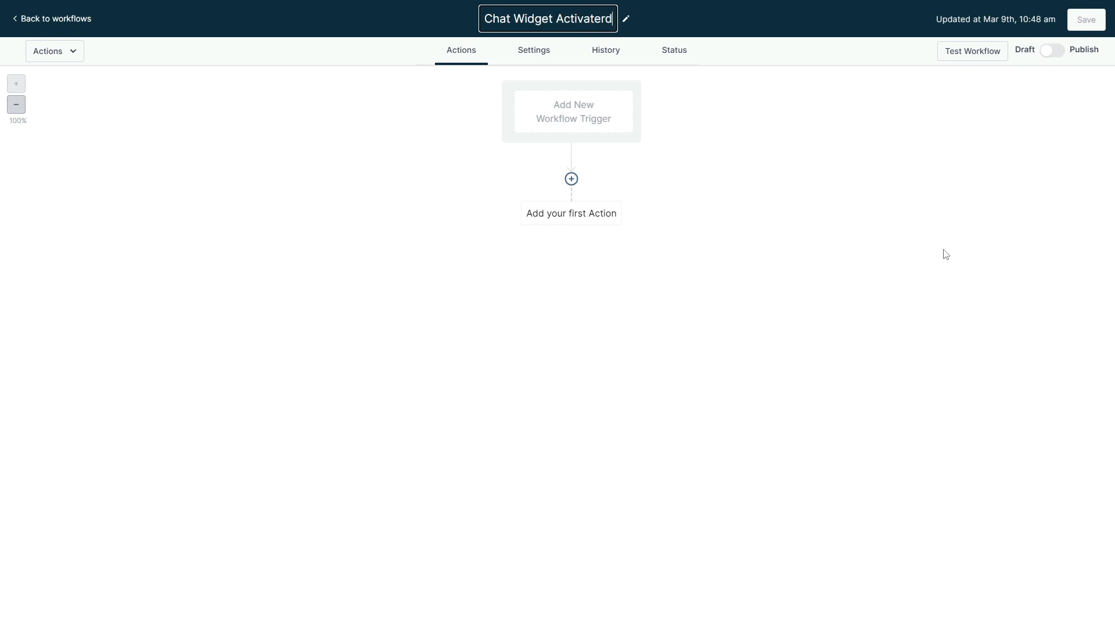
{"action": "key", "text": "BackSpace"}
{"action": "key", "text": "BackSpace"}
{"action": "type", "text": "d"}
{"action": "key", "text": "Return"}
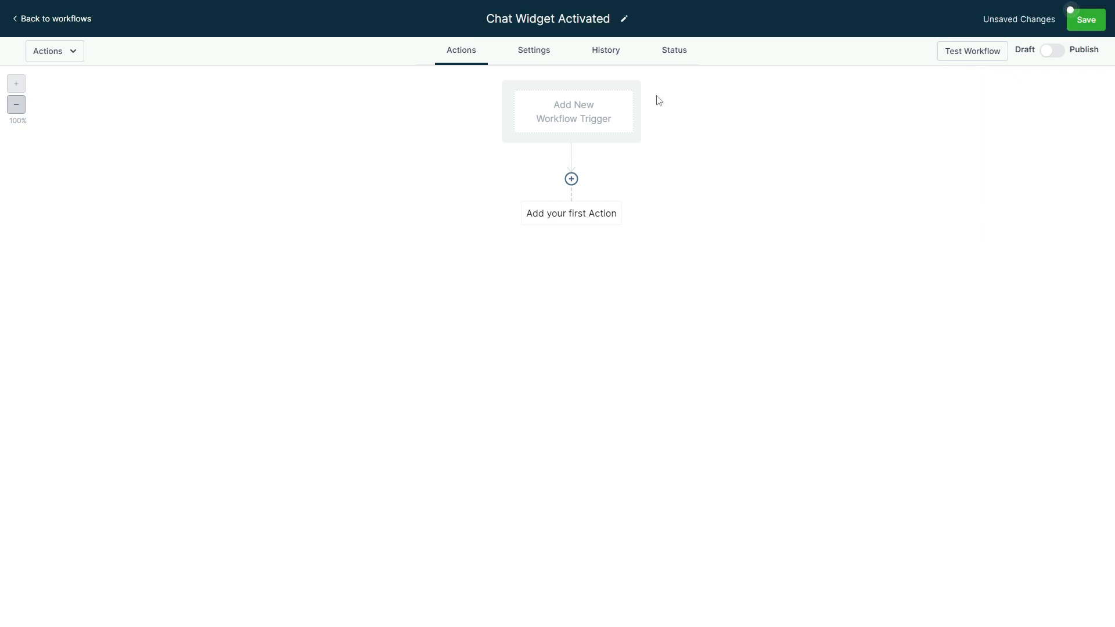
Enable Allow Multiple and Auto Mark as Read in the workflow's settings and save the workflow.
{"action": "left_click", "coordinate": [529, 53]}
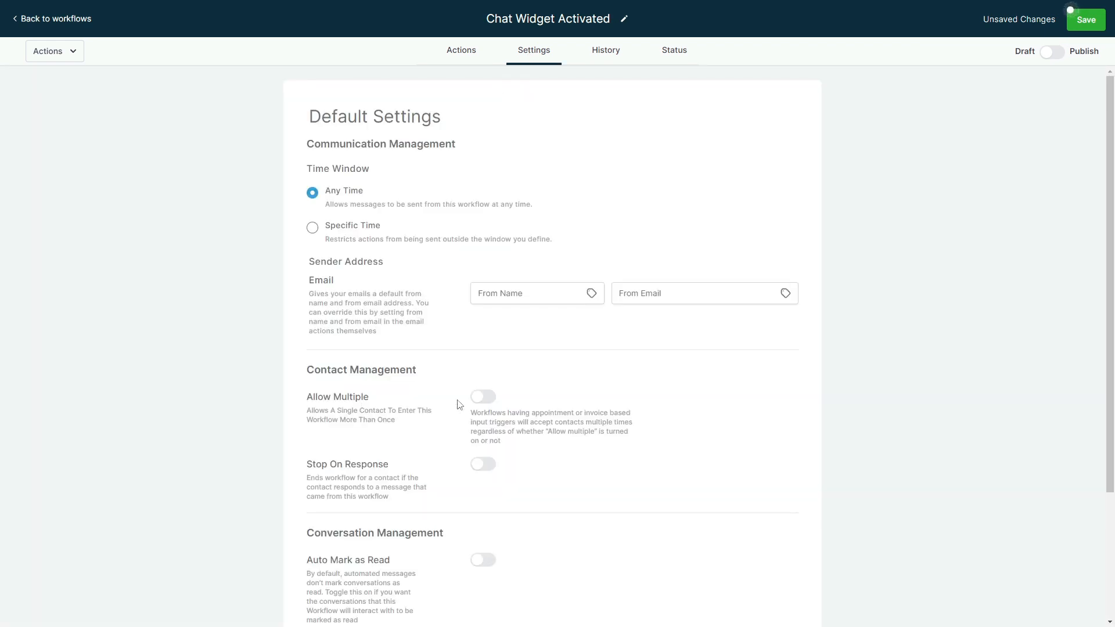
{"action": "left_click", "coordinate": [483, 397]}
{"action": "scroll", "coordinate": [464, 400], "scroll_direction": "down", "scroll_amount": 3}
{"action": "left_click", "coordinate": [479, 393]}
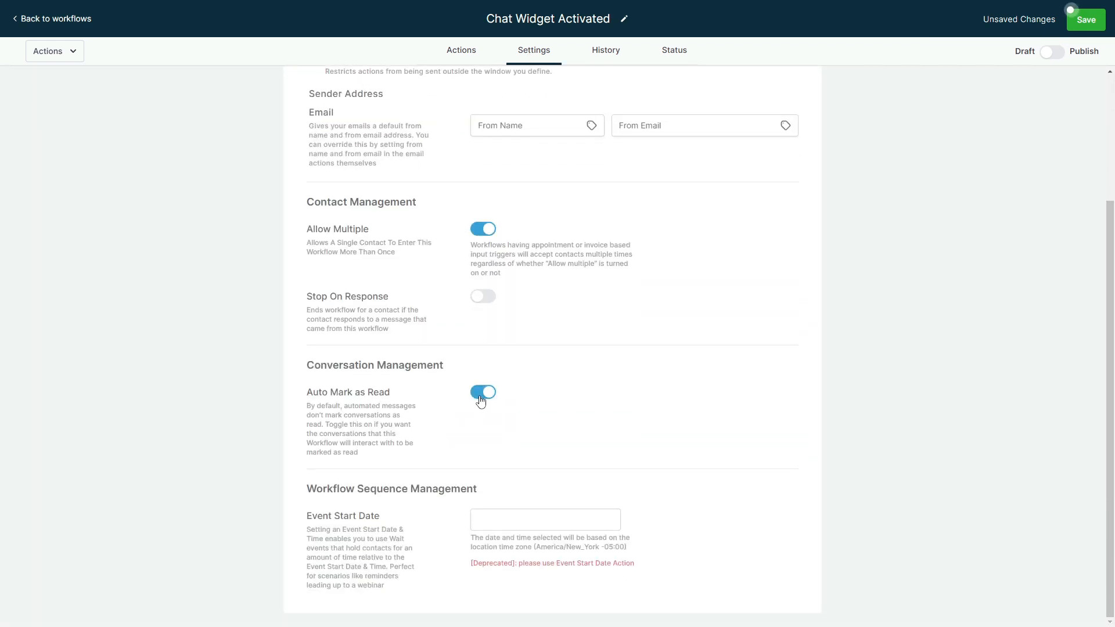
{"action": "scroll", "coordinate": [455, 406], "scroll_direction": "up", "scroll_amount": 3}
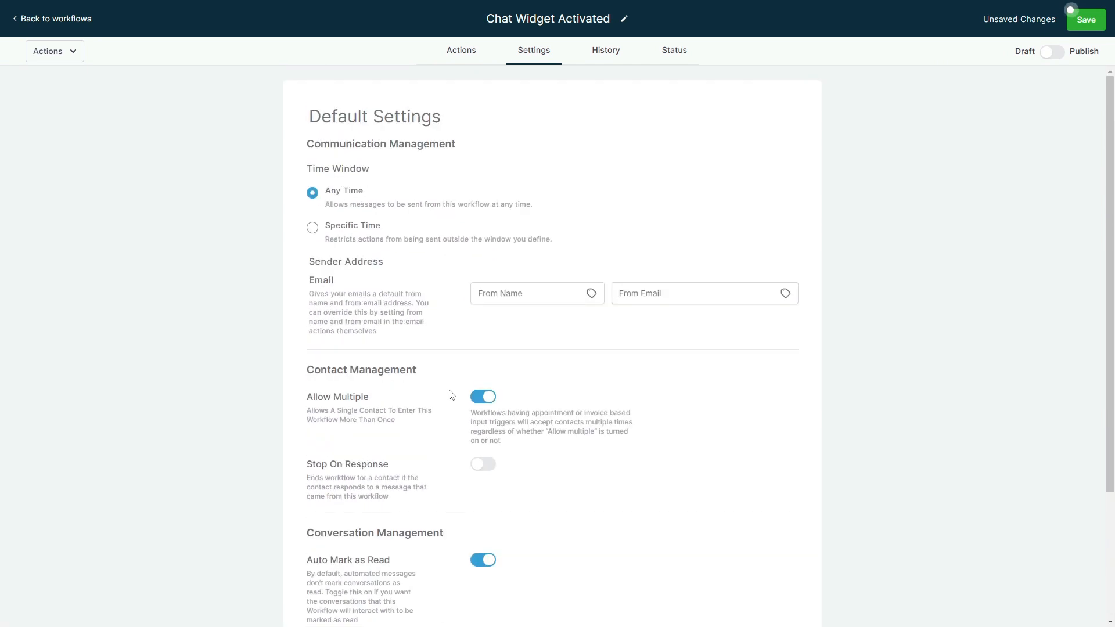
{"action": "left_click", "coordinate": [1080, 24]}
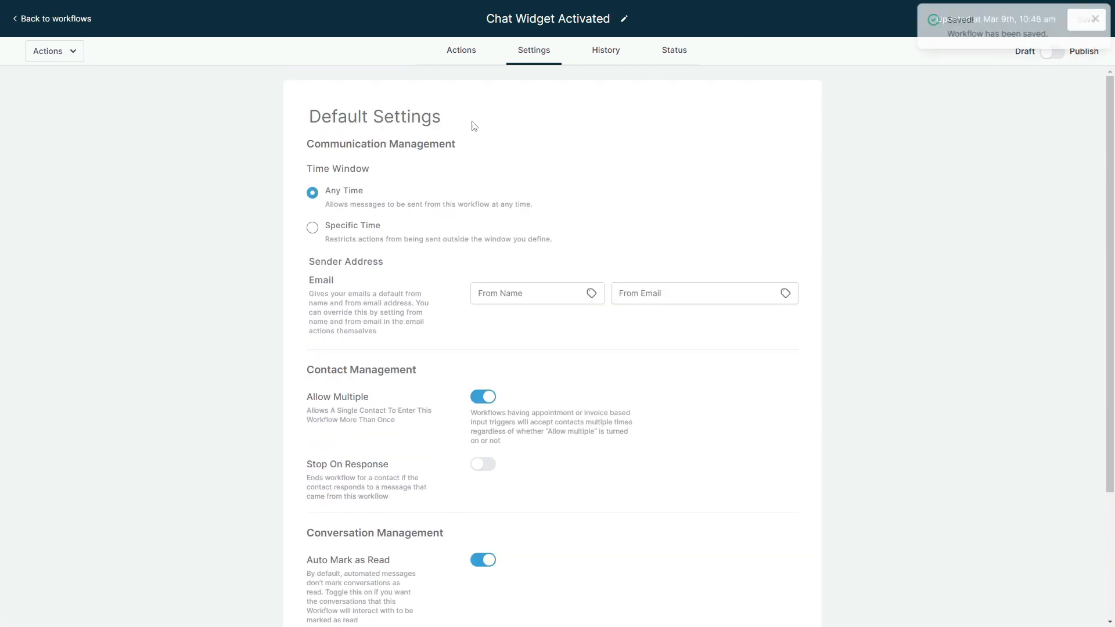
Return to the workflow's actions and add a Customer Replied trigger from the contact actions.
{"action": "left_click", "coordinate": [472, 56]}
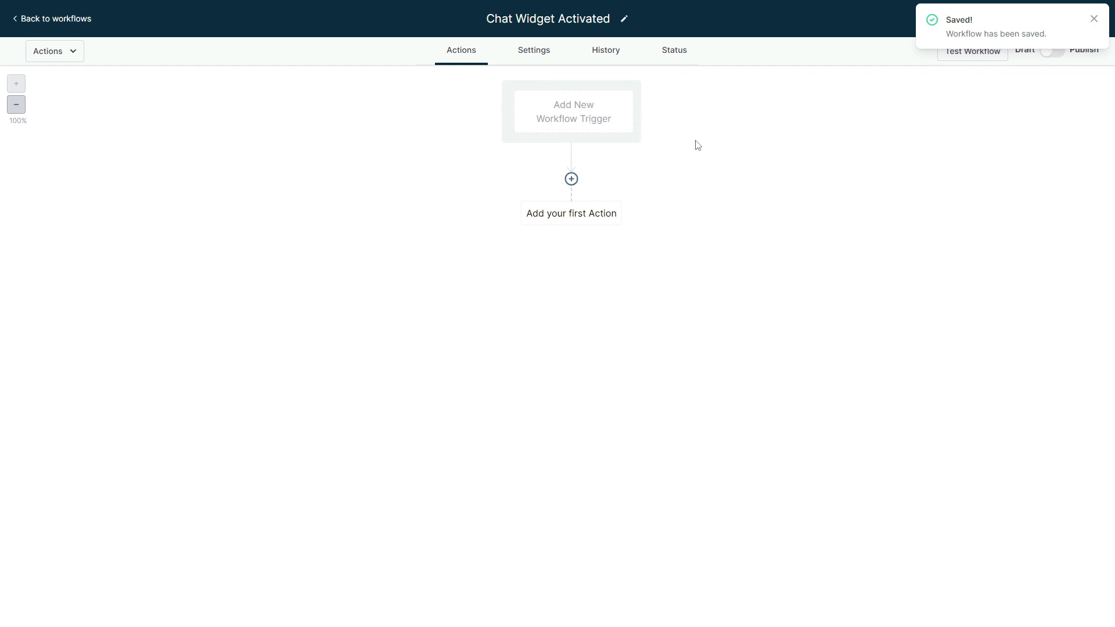
{"action": "left_click", "coordinate": [569, 122]}
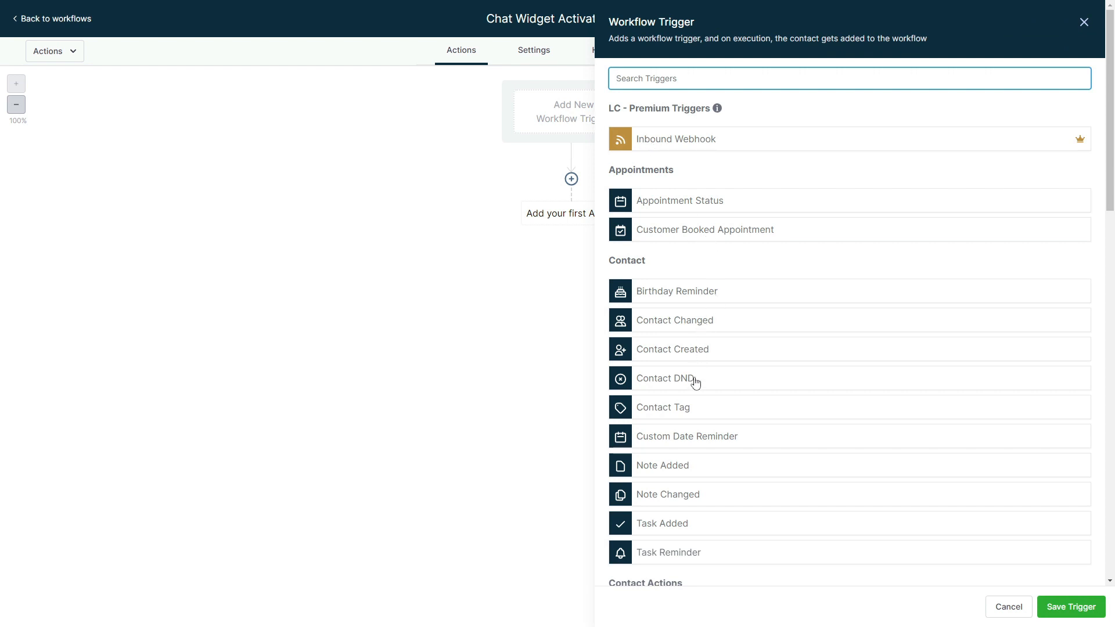
{"action": "scroll", "coordinate": [696, 385], "scroll_direction": "down", "scroll_amount": 1}
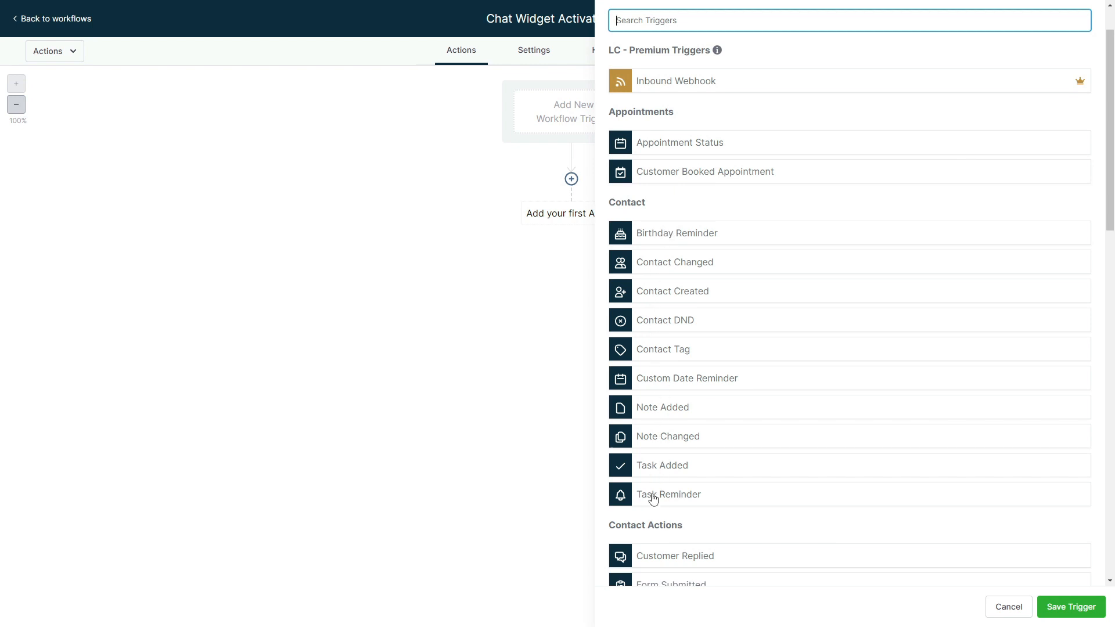
{"action": "scroll", "coordinate": [670, 500], "scroll_direction": "down", "scroll_amount": 2}
{"action": "left_click_drag", "start_coordinate": [609, 412], "coordinate": [690, 415]}
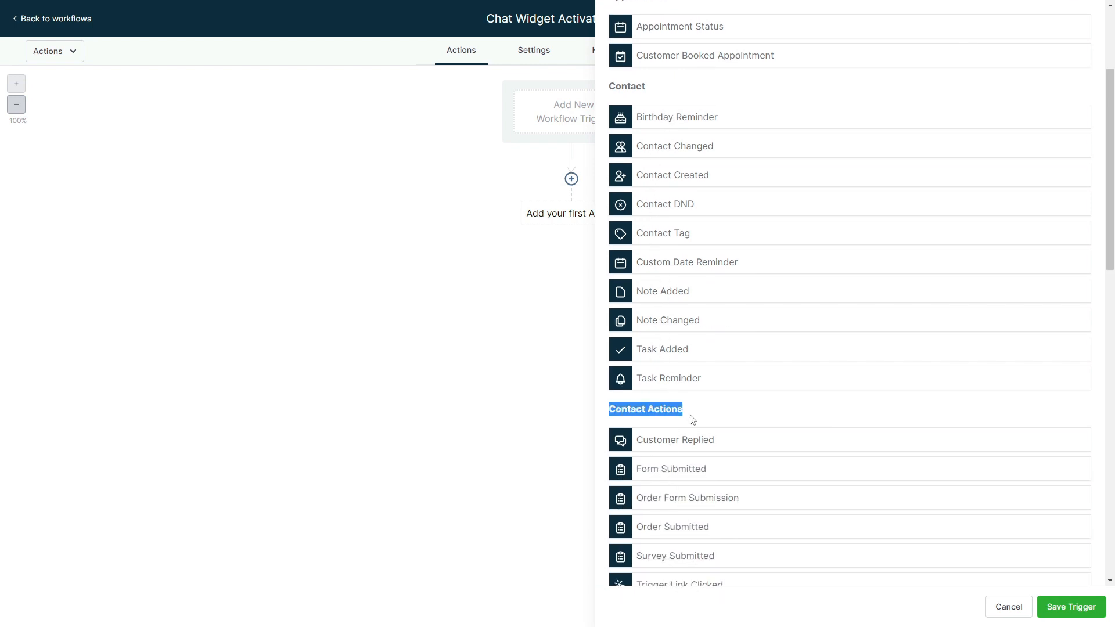
{"action": "left_click", "coordinate": [696, 417]}
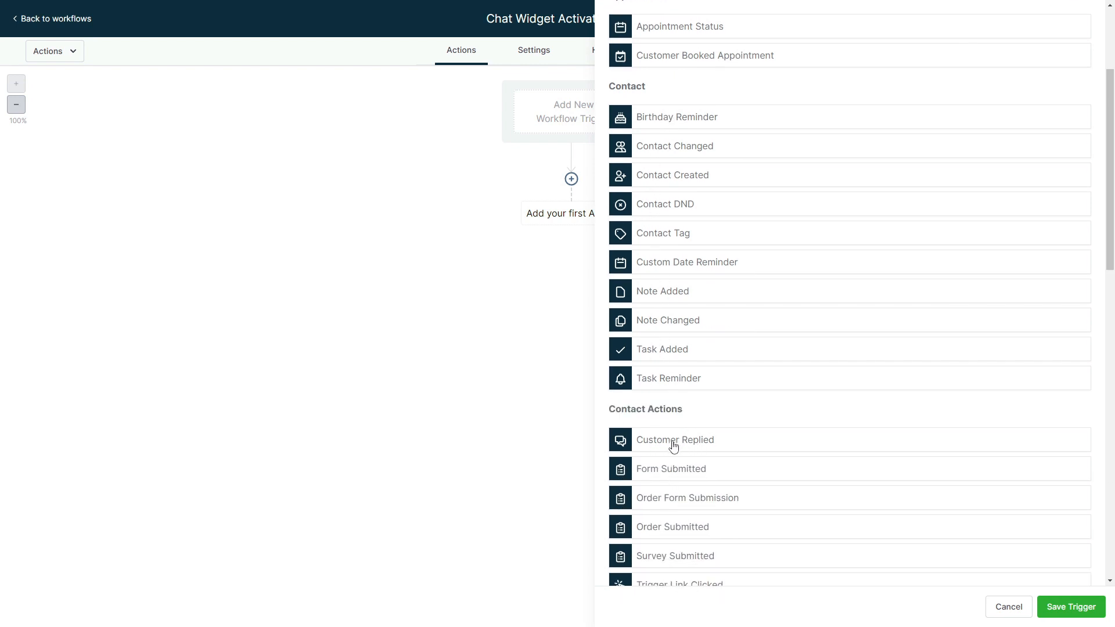
{"action": "left_click", "coordinate": [724, 446]}
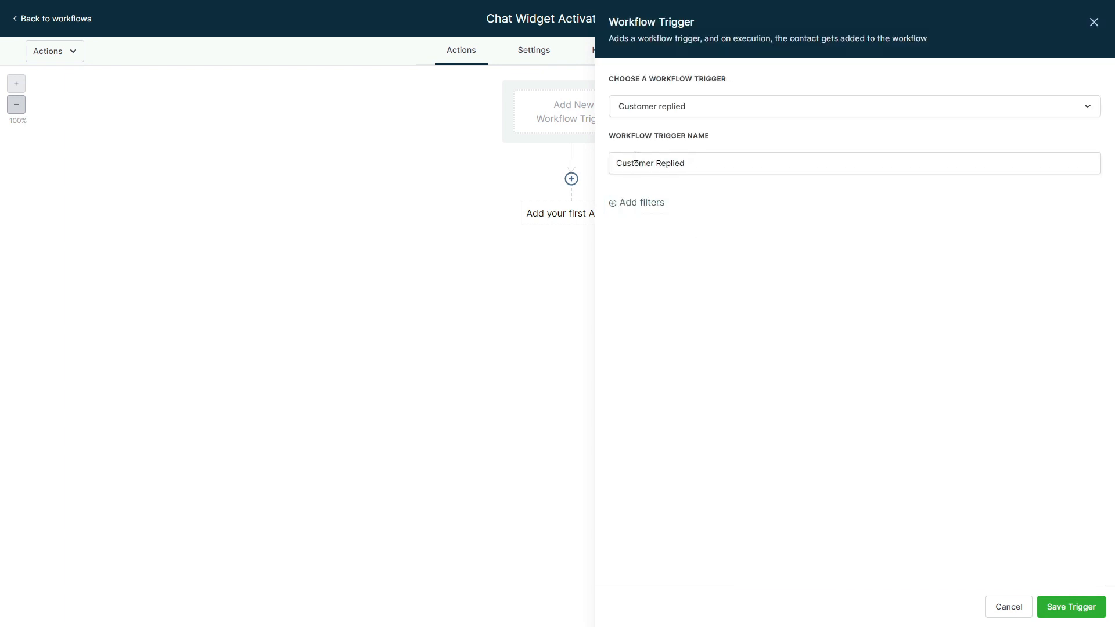
Filter the Customer Replied trigger by reply channel Chat Widget and save the trigger.
{"action": "left_click", "coordinate": [630, 212]}
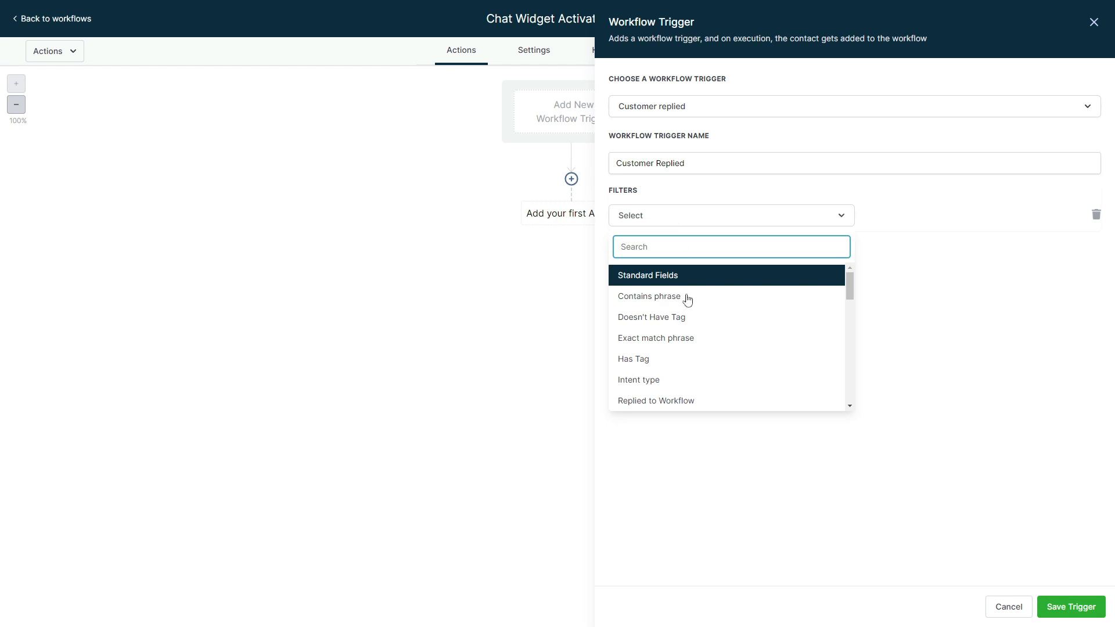
{"action": "scroll", "coordinate": [691, 313], "scroll_direction": "down", "scroll_amount": 1}
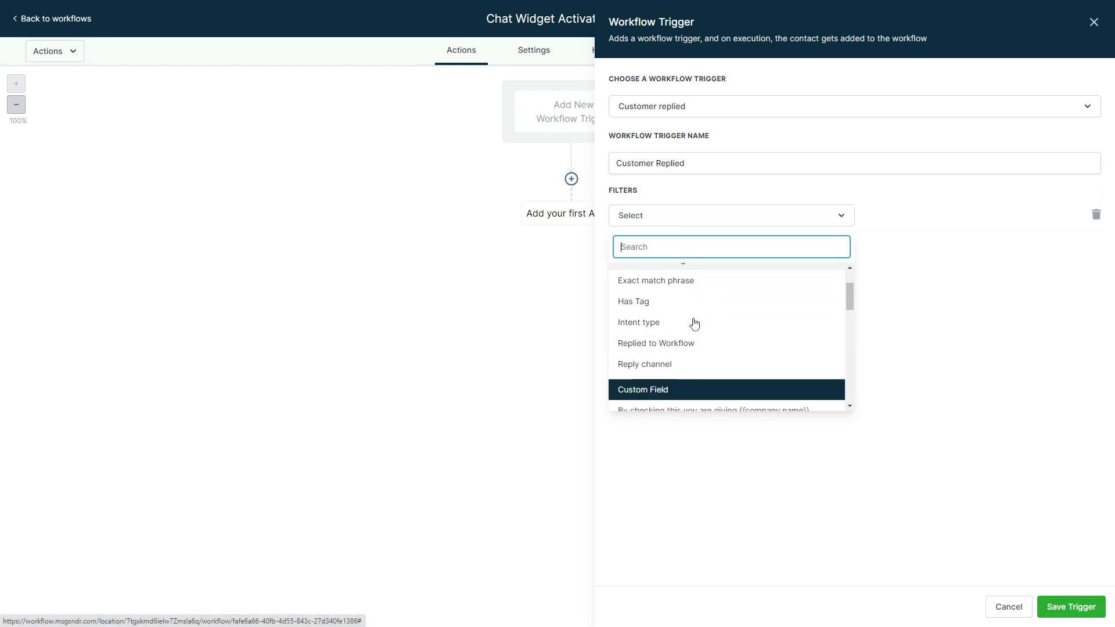
{"action": "left_click", "coordinate": [646, 366]}
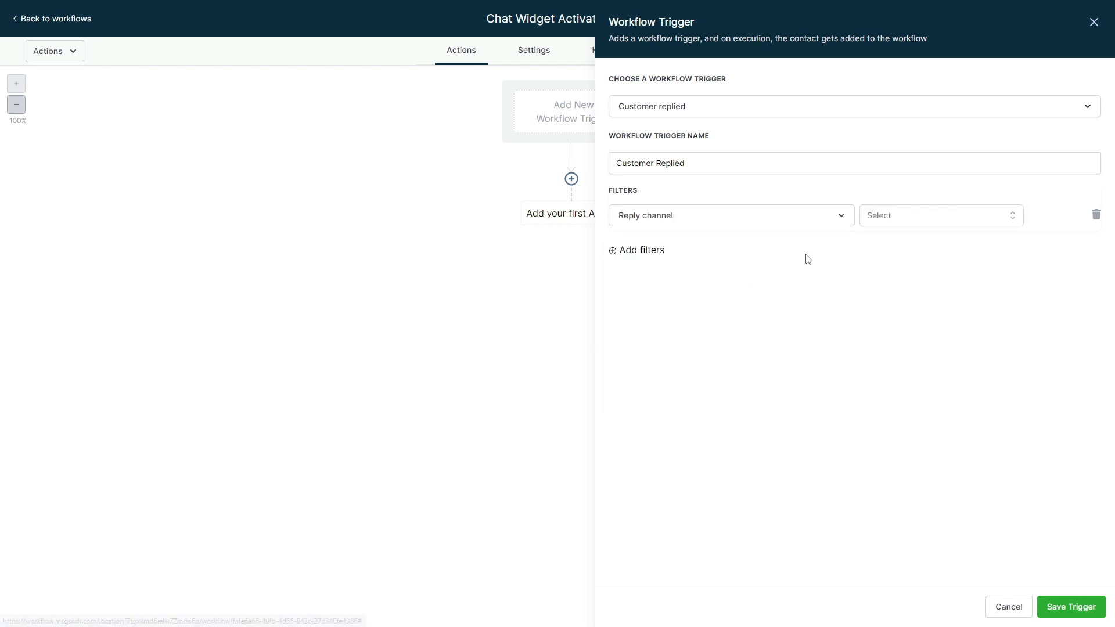
{"action": "left_click", "coordinate": [894, 216]}
{"action": "left_click_drag", "start_coordinate": [1017, 294], "coordinate": [1018, 316]}
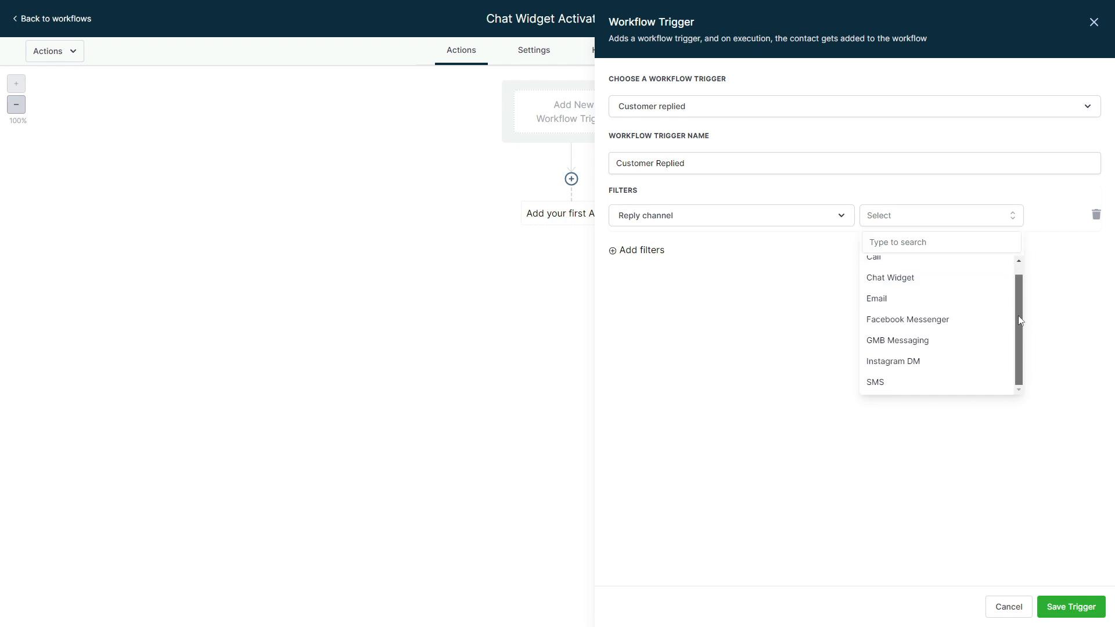
{"action": "scroll", "coordinate": [936, 287], "scroll_direction": "up", "scroll_amount": 1}
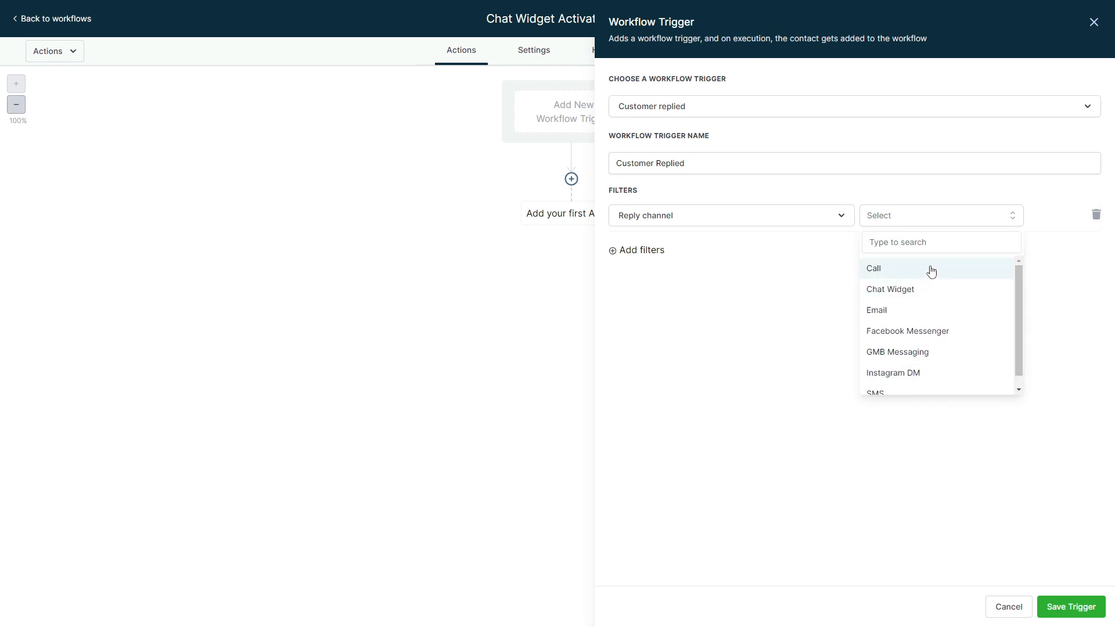
{"action": "left_click", "coordinate": [892, 295]}
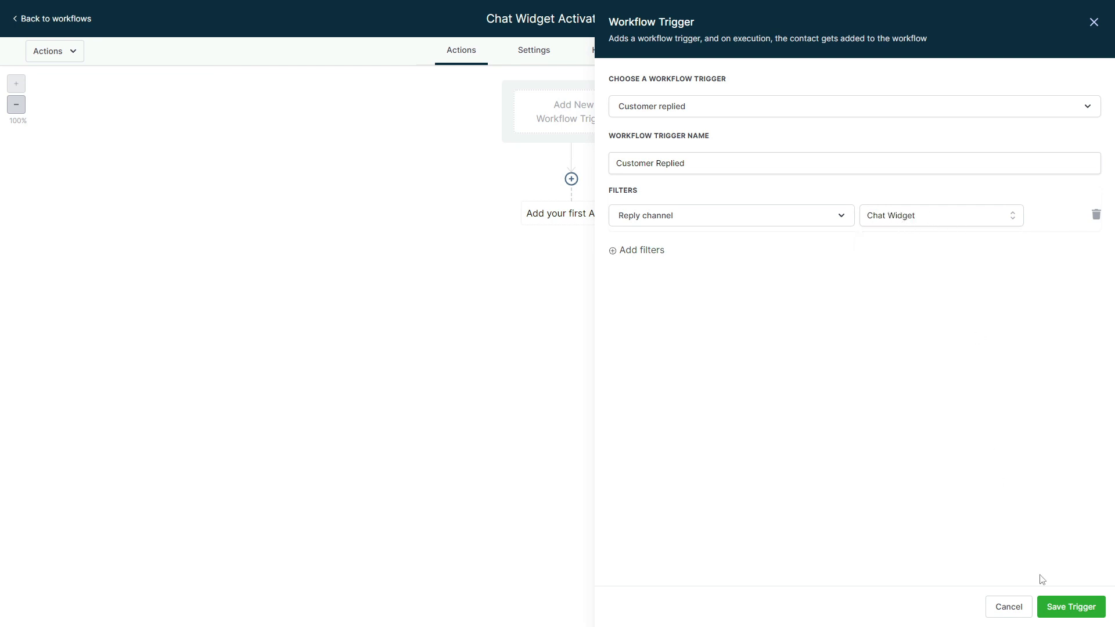
{"action": "left_click", "coordinate": [1060, 607]}
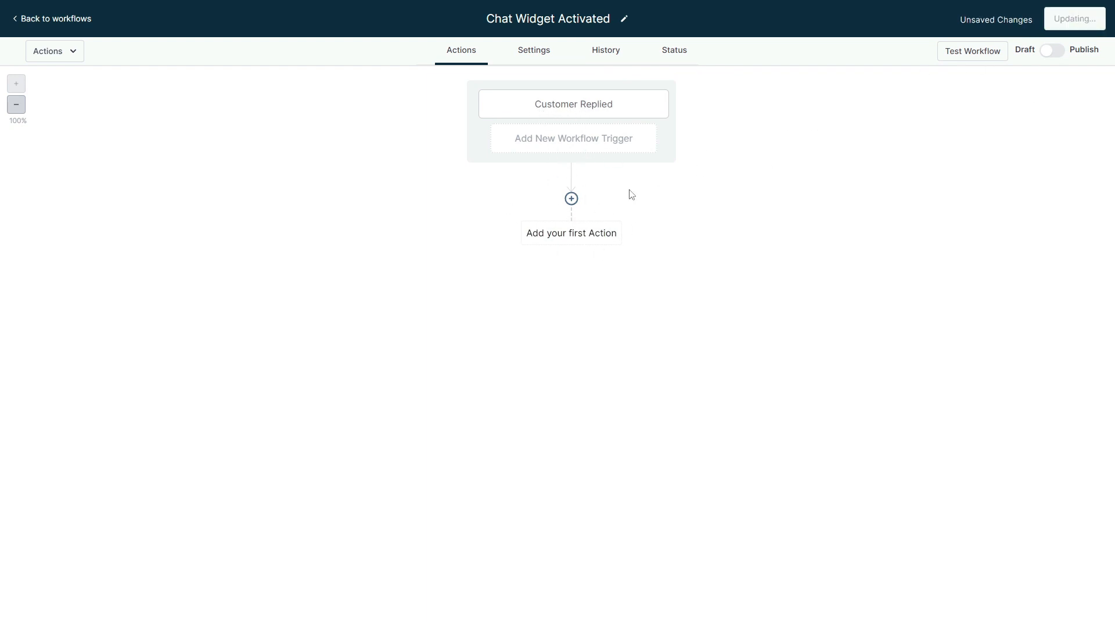
Add a Send SMS action starting "Hi {{contact.first_name}} thanks for reaching out, just for full discolsure, this is TaxNitro-Bot.", using the first-name custom value.
{"action": "left_click", "coordinate": [572, 199]}
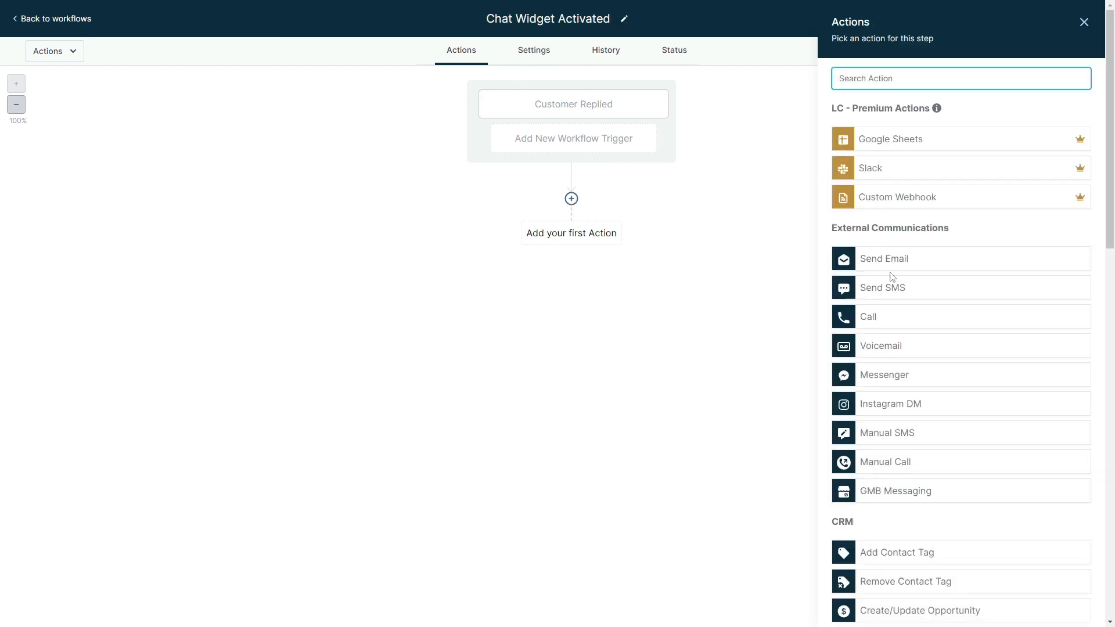
{"action": "left_click", "coordinate": [890, 288]}
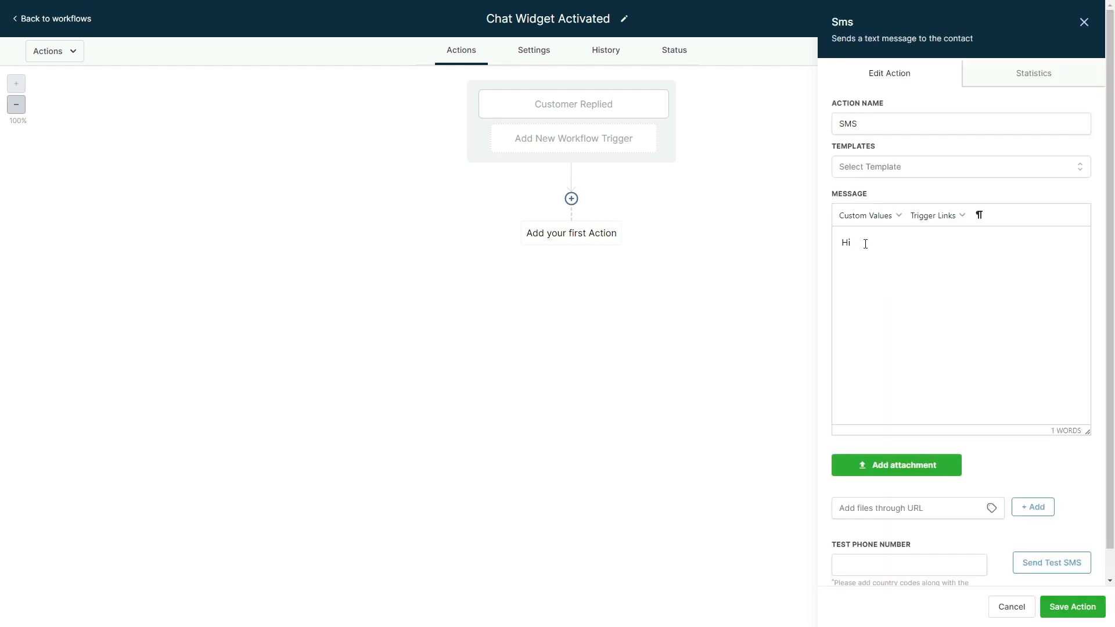
{"action": "type", "text": "Hi"}
{"action": "left_click", "coordinate": [867, 215]}
{"action": "mouse_move", "coordinate": [856, 237]}
{"action": "left_click", "coordinate": [930, 239]}
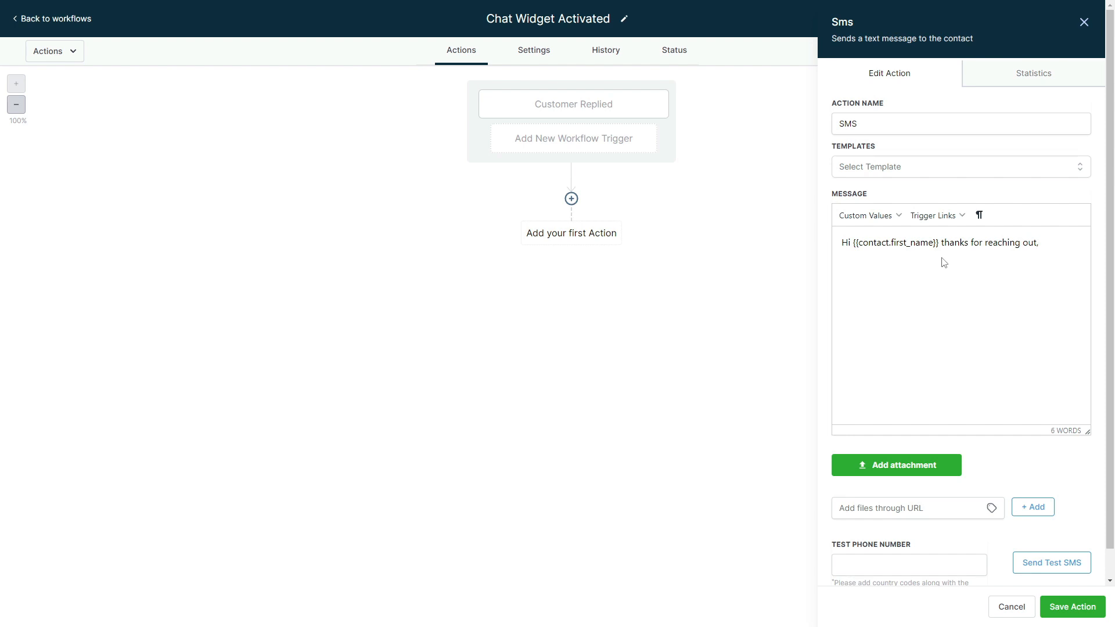
{"action": "type", "text": "ful"}
{"action": "type", "text": "itro-Bot."}
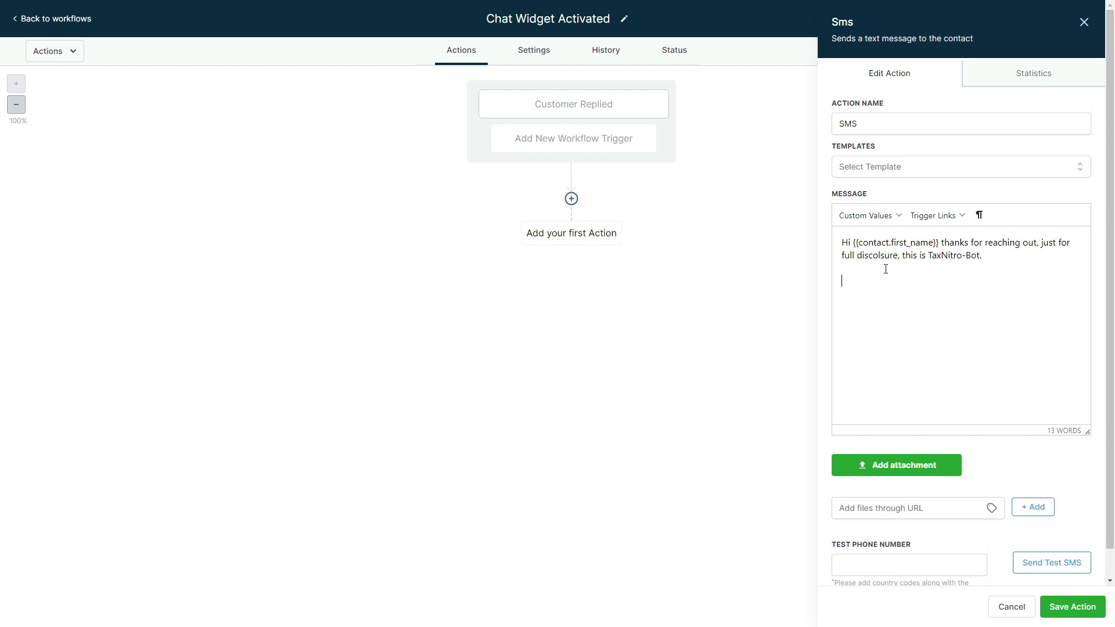
Add the line "I have a few options for you to select from:" below the SMS greeting.
{"action": "left_click_drag", "start_coordinate": [987, 259], "coordinate": [963, 259]}
{"action": "left_click", "coordinate": [930, 277]}
{"action": "left_click", "coordinate": [983, 270]}
{"action": "type", "text": "I have alrea"}
{"action": "key", "text": "BackSpace"}
{"action": "key", "text": "BackSpace"}
{"action": "key", "text": "BackSpace"}
{"action": "key", "text": "BackSpace"}
{"action": "type", "text": "few options for you to select from:  "}
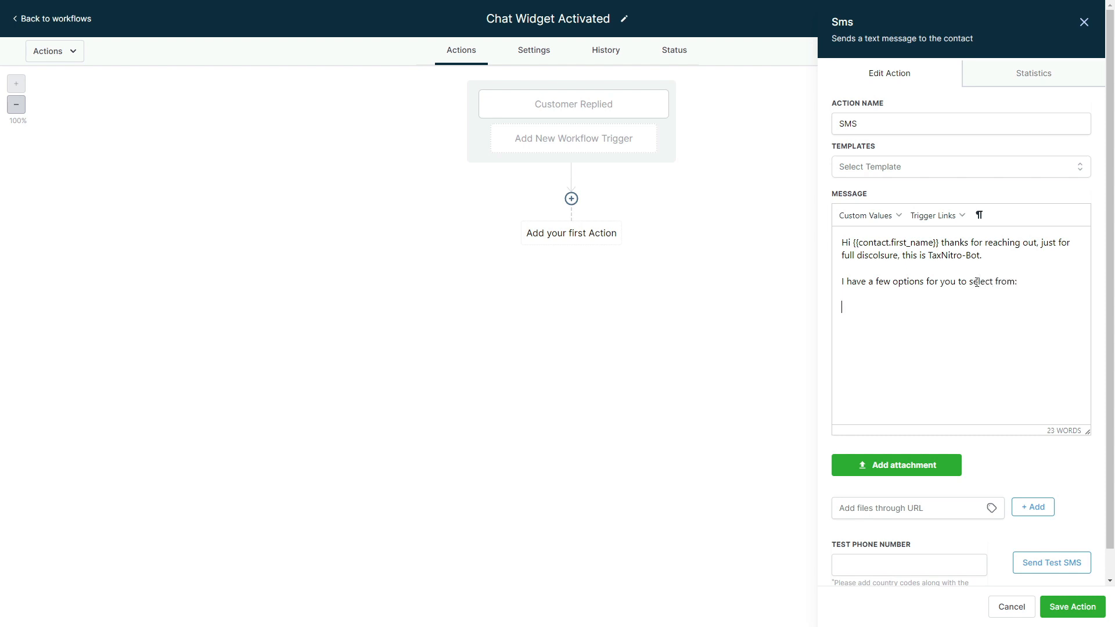
Add the first option to the SMS message: Reply "book" to book an in-office appointment.
{"action": "type", "text": "Reply \"book\" to book an appointment (virtual"}
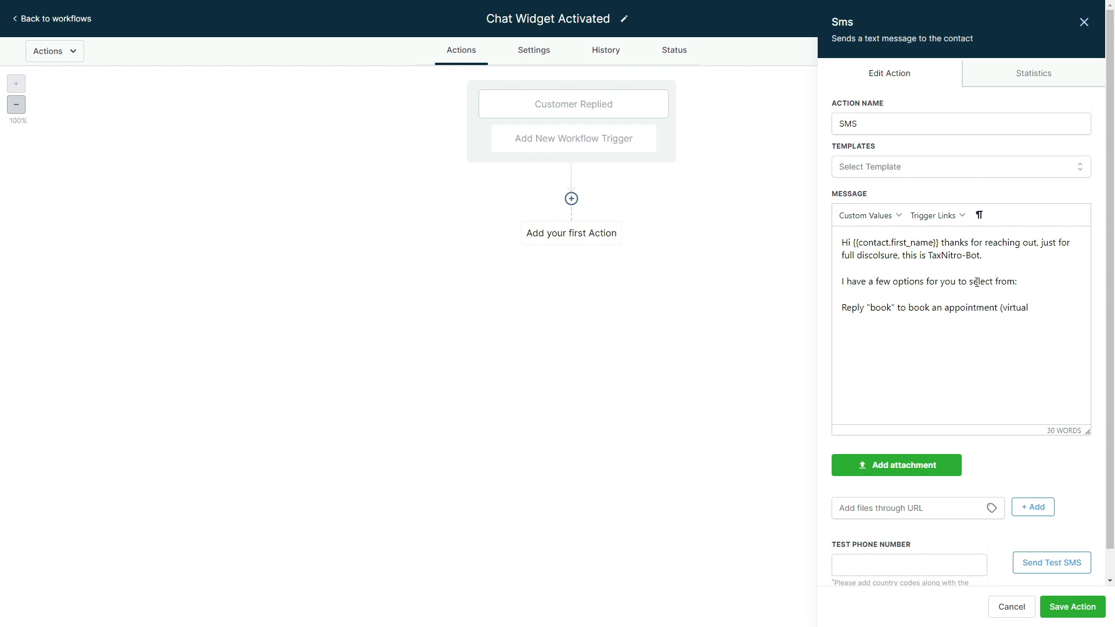
{"action": "key", "text": "BackSpace"}
{"action": "key", "text": "BackSpace"}
{"action": "key", "text": "BackSpace"}
{"action": "key", "text": "BackSpace"}
{"action": "key", "text": "BackSpace"}
{"action": "key", "text": "BackSpace"}
{"action": "key", "text": "BackSpace"}
{"action": "key", "text": "BackSpace"}
{"action": "key", "text": "BackSpace"}
{"action": "key", "text": "BackSpace"}
{"action": "key", "text": "BackSpace"}
{"action": "key", "text": "BackSpace"}
{"action": "key", "text": "BackSpace"}
{"action": "key", "text": "BackSpace"}
{"action": "key", "text": "BackSpace"}
{"action": "key", "text": "BackSpace"}
{"action": "key", "text": "BackSpace"}
{"action": "key", "text": "BackSpace"}
{"action": "key", "text": "BackSpace"}
{"action": "key", "text": "BackSpace"}
{"action": "key", "text": "BackSpace"}
{"action": "key", "text": "BackSpace"}
{"action": "key", "text": "BackSpace"}
{"action": "key", "text": "BackSpace"}
{"action": "key", "text": "BackSpace"}
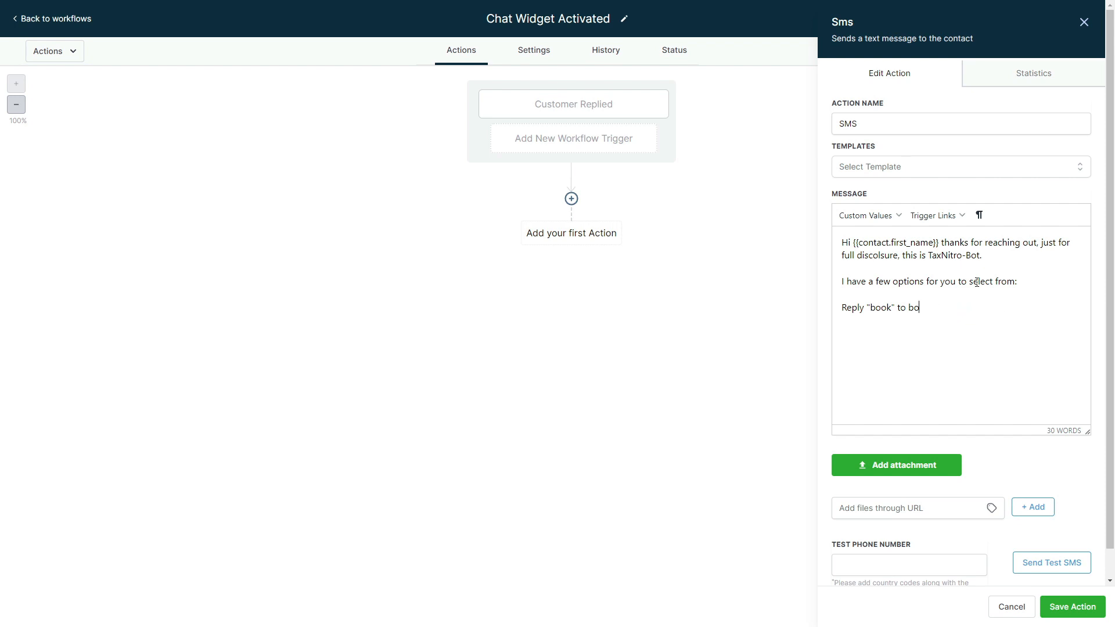
{"action": "type", "text": "book\" to bookl a"}
{"action": "key", "text": "BackSpace"}
{"action": "type", "text": "an in-office appointment "}
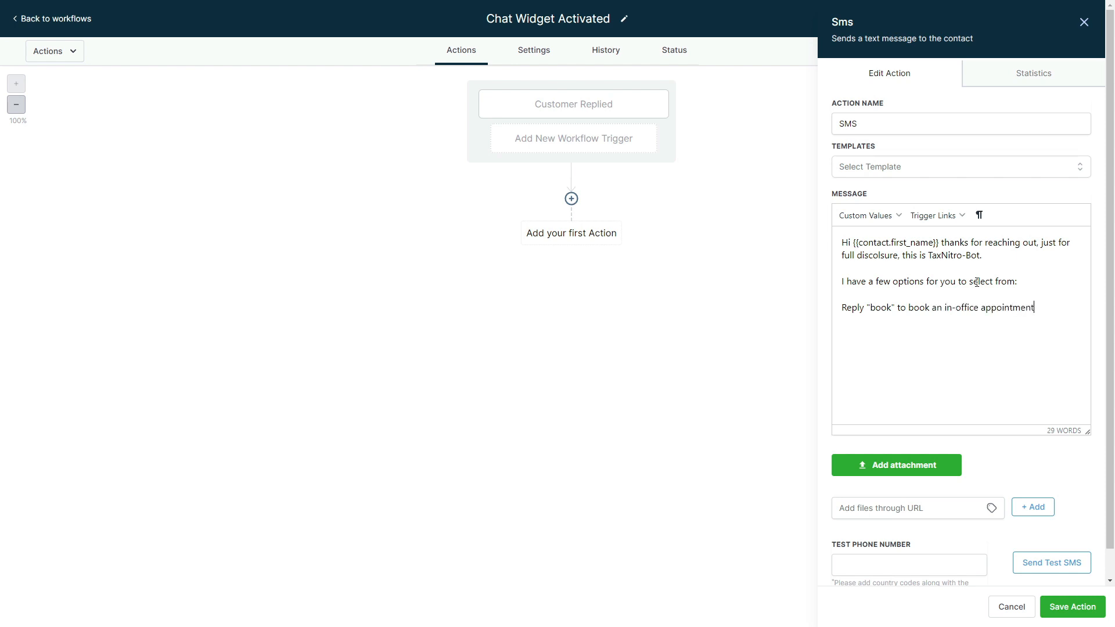
Add two more option lines: Reply "virtual" to book a virtual appointment, and Reply "call" to request a call from our office.
{"action": "type", "text": "Repl"}
{"action": "key", "text": "BackSpace"}
{"action": "key", "text": "BackSpace"}
{"action": "key", "text": "BackSpace"}
{"action": "type", "text": "Reply \"virtual\" to book a virtual appointment"}
{"action": "key", "text": "Return"}
{"action": "key", "text": "Return"}
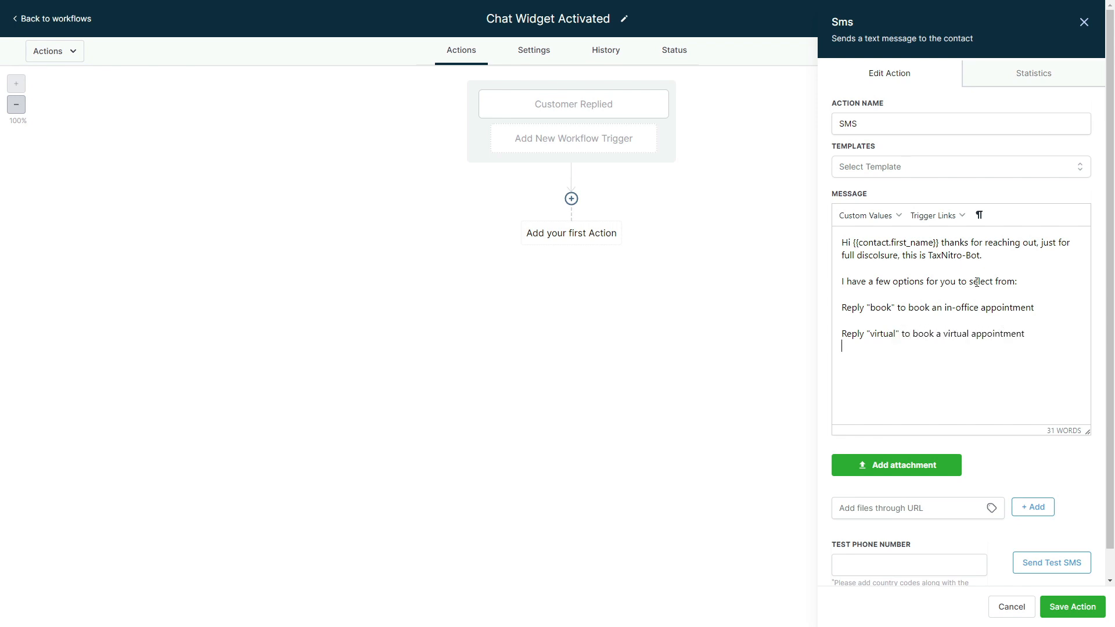
{"action": "type", "text": "Reply \"call\" to request a call from our office"}
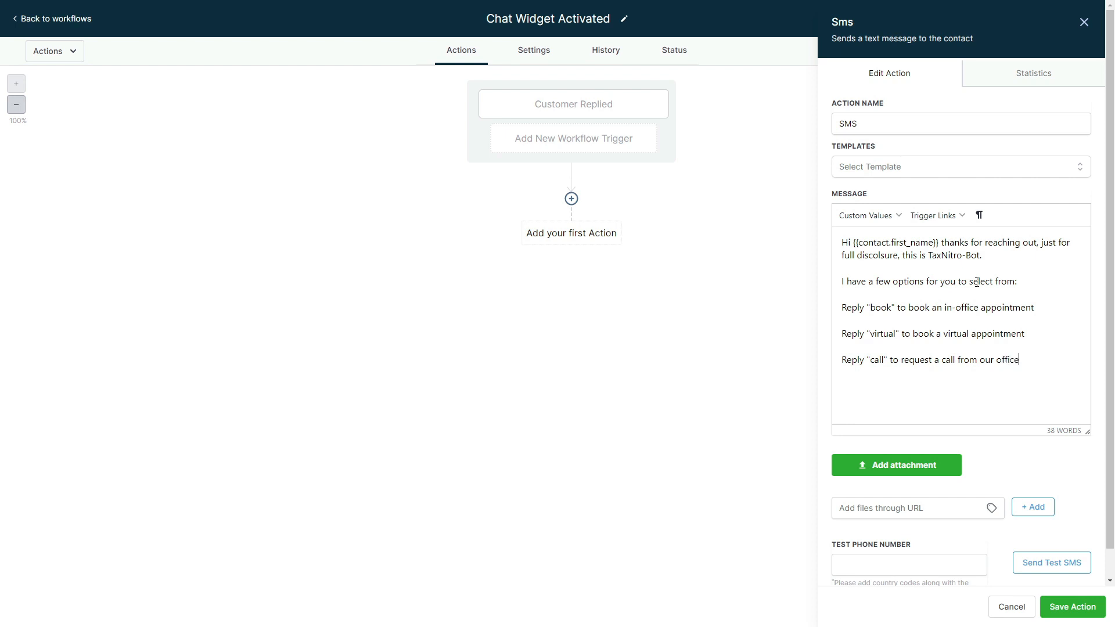
Review the SMS text and its book, virtual and call reply options by highlighting the lines.
{"action": "left_click_drag", "start_coordinate": [1053, 346], "coordinate": [813, 313]}
{"action": "left_click", "coordinate": [872, 315]}
{"action": "left_click_drag", "start_coordinate": [1019, 361], "coordinate": [801, 306]}
{"action": "left_click", "coordinate": [883, 325]}
{"action": "double_click", "coordinate": [883, 333]}
{"action": "triple_click", "coordinate": [877, 359]}
{"action": "left_click", "coordinate": [962, 398]}
{"action": "left_click_drag", "start_coordinate": [1034, 363], "coordinate": [847, 312]}
{"action": "left_click", "coordinate": [934, 330]}
{"action": "left_click_drag", "start_coordinate": [872, 309], "coordinate": [891, 314]}
{"action": "left_click_drag", "start_coordinate": [1038, 310], "coordinate": [894, 334]}
{"action": "left_click", "coordinate": [870, 334]}
{"action": "left_click_drag", "start_coordinate": [1060, 355], "coordinate": [842, 255]}
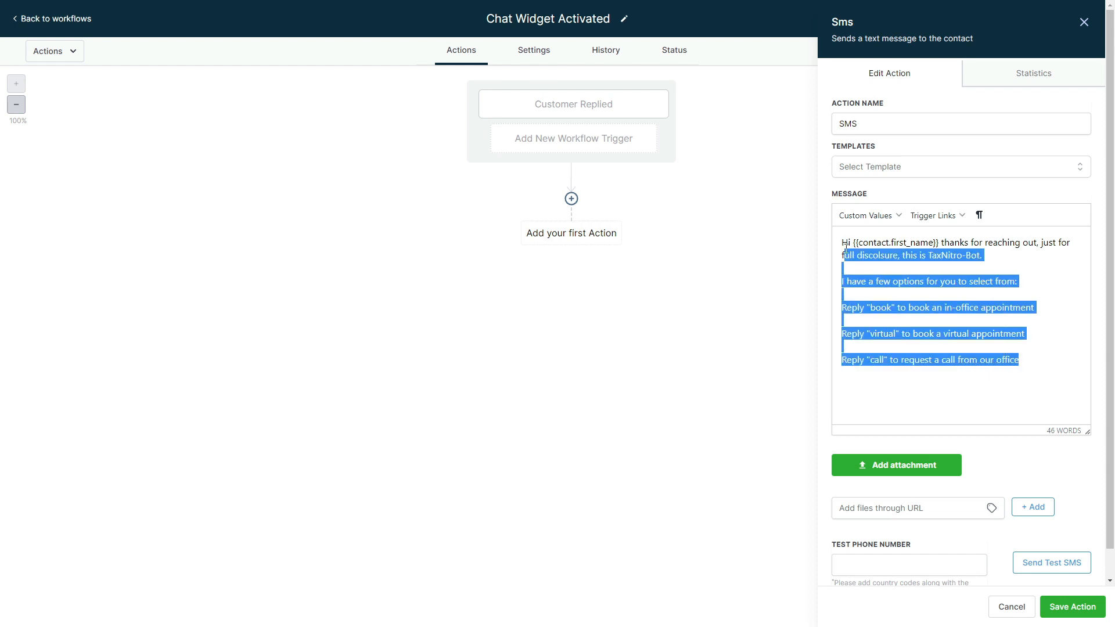
Save the SMS action with its greeting and the book, virtual and call reply options.
{"action": "left_click", "coordinate": [912, 273]}
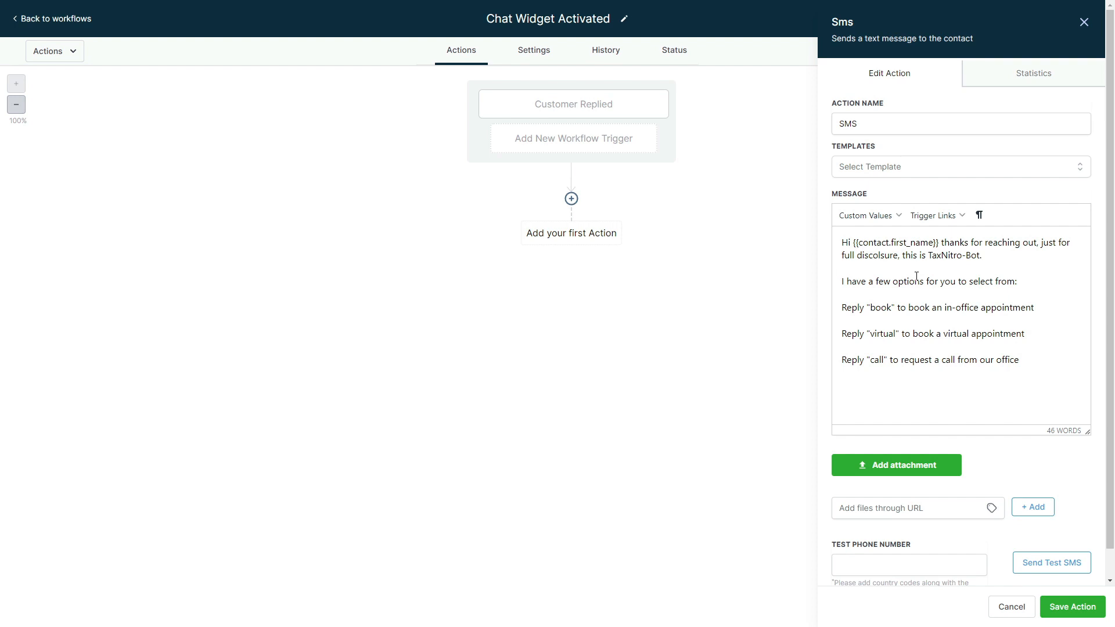
{"action": "left_click", "coordinate": [1075, 607]}
{"action": "left_click_drag", "start_coordinate": [866, 334], "coordinate": [901, 374]}
{"action": "left_click", "coordinate": [893, 390]}
{"action": "left_click", "coordinate": [870, 360]}
{"action": "double_click", "coordinate": [878, 359]}
{"action": "left_click", "coordinate": [890, 360]}
{"action": "left_click", "coordinate": [1081, 607]}
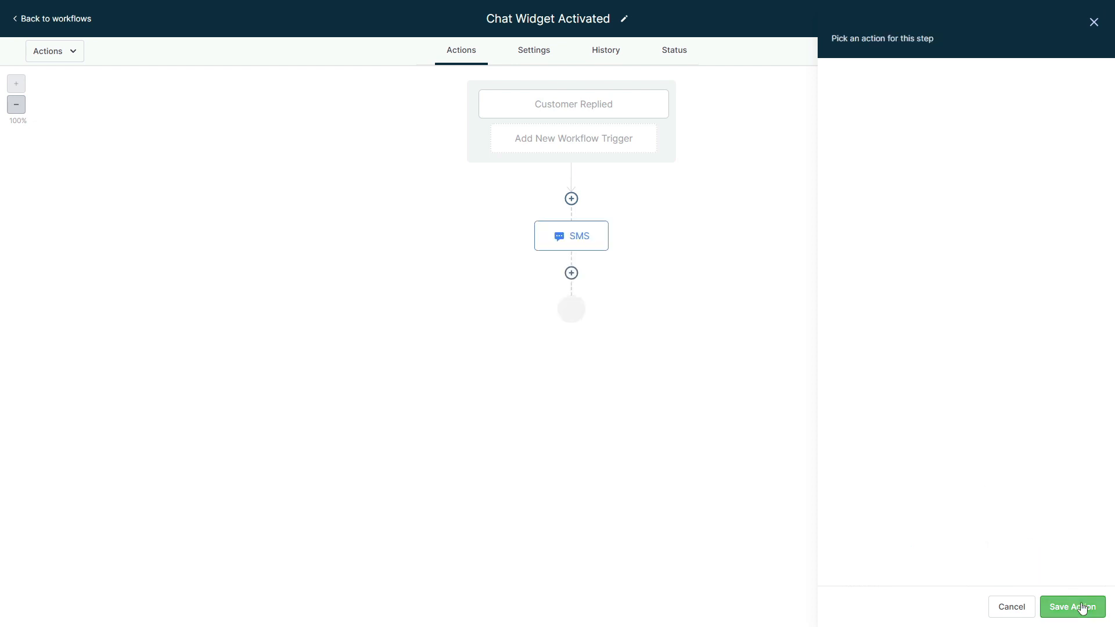
Add a Wait action after the SMS and set it to wait for Contact Reply.
{"action": "left_click", "coordinate": [572, 273]}
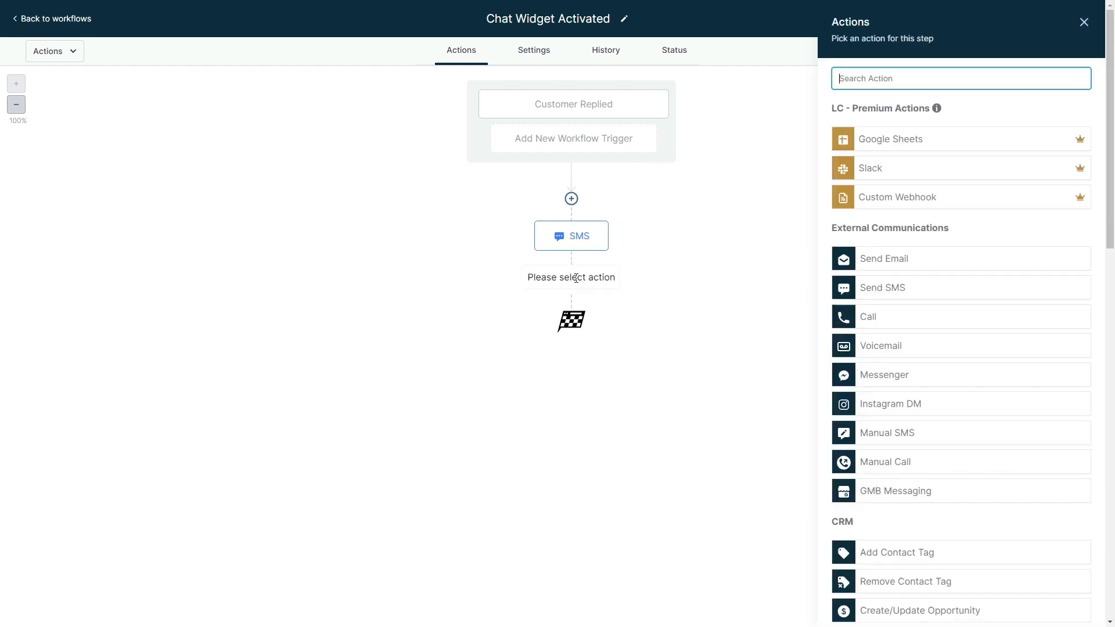
{"action": "type", "text": "wait"}
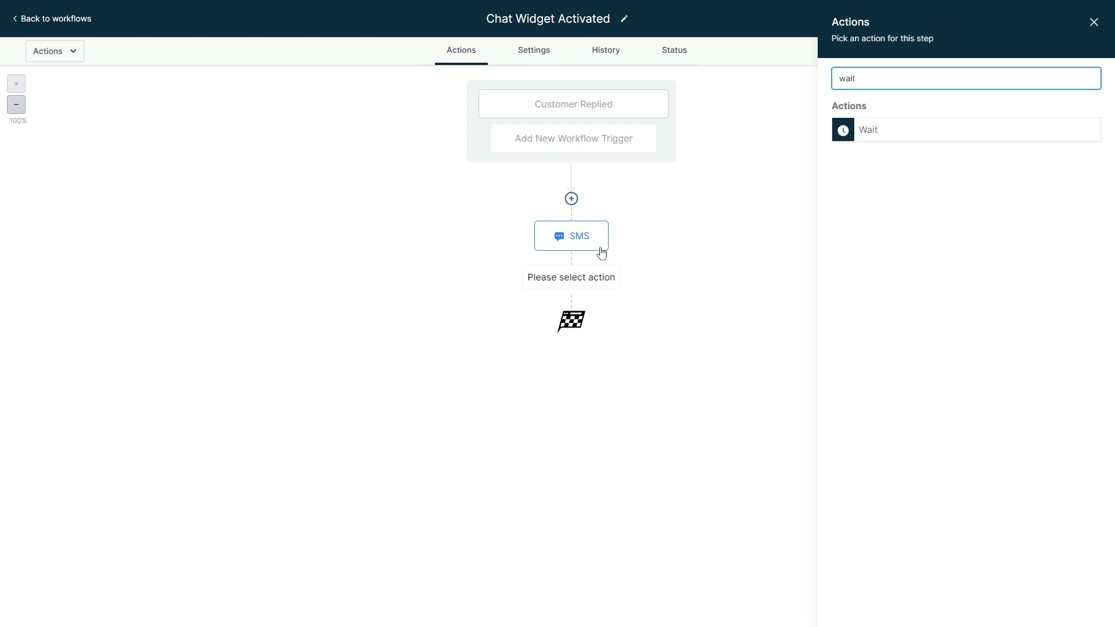
{"action": "left_click", "coordinate": [895, 138]}
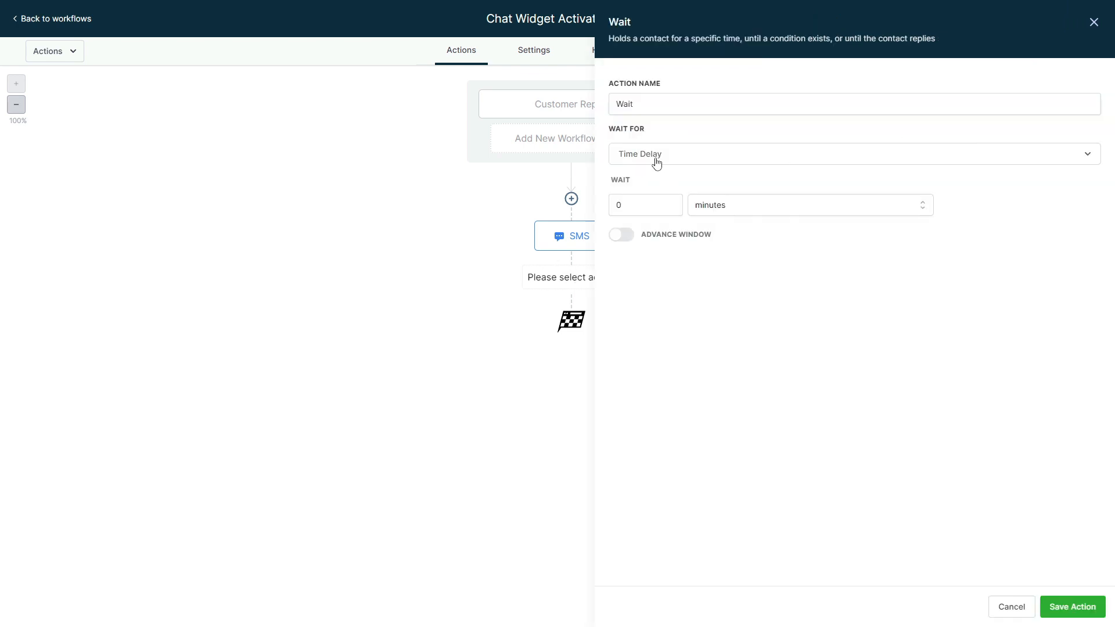
{"action": "left_click", "coordinate": [680, 163]}
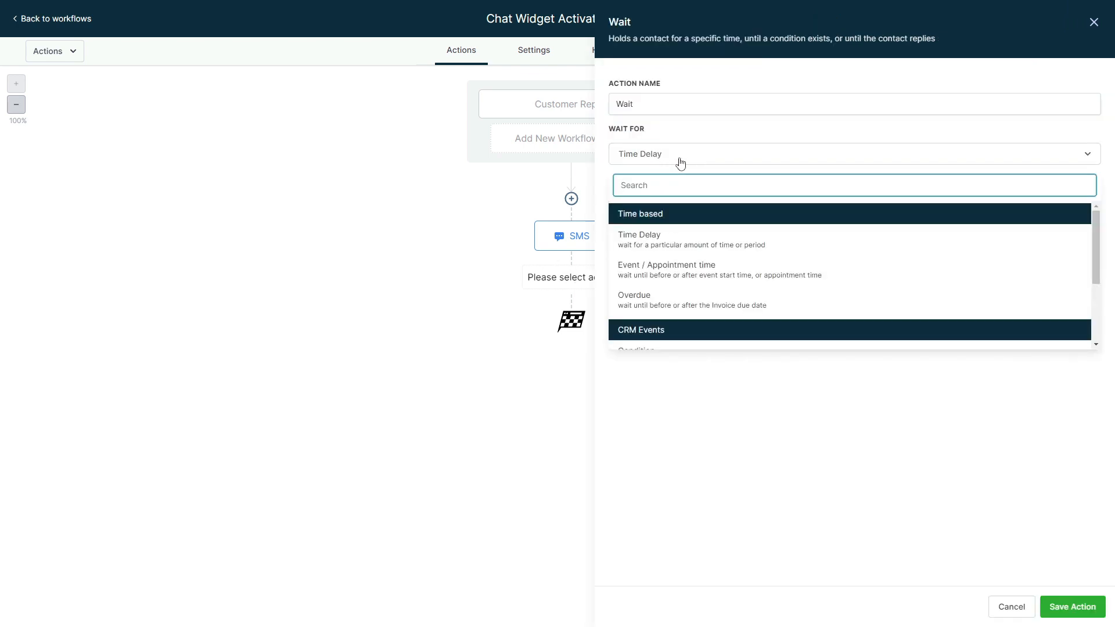
{"action": "scroll", "coordinate": [673, 244], "scroll_direction": "down", "scroll_amount": 1}
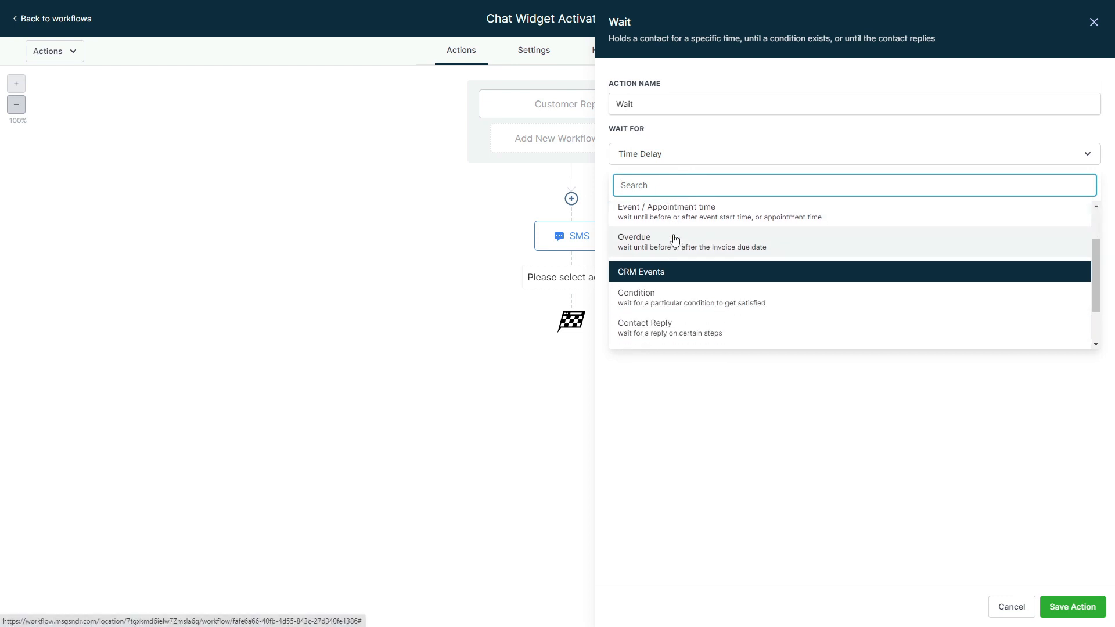
{"action": "scroll", "coordinate": [673, 239], "scroll_direction": "down", "scroll_amount": 1}
{"action": "left_click", "coordinate": [667, 273]}
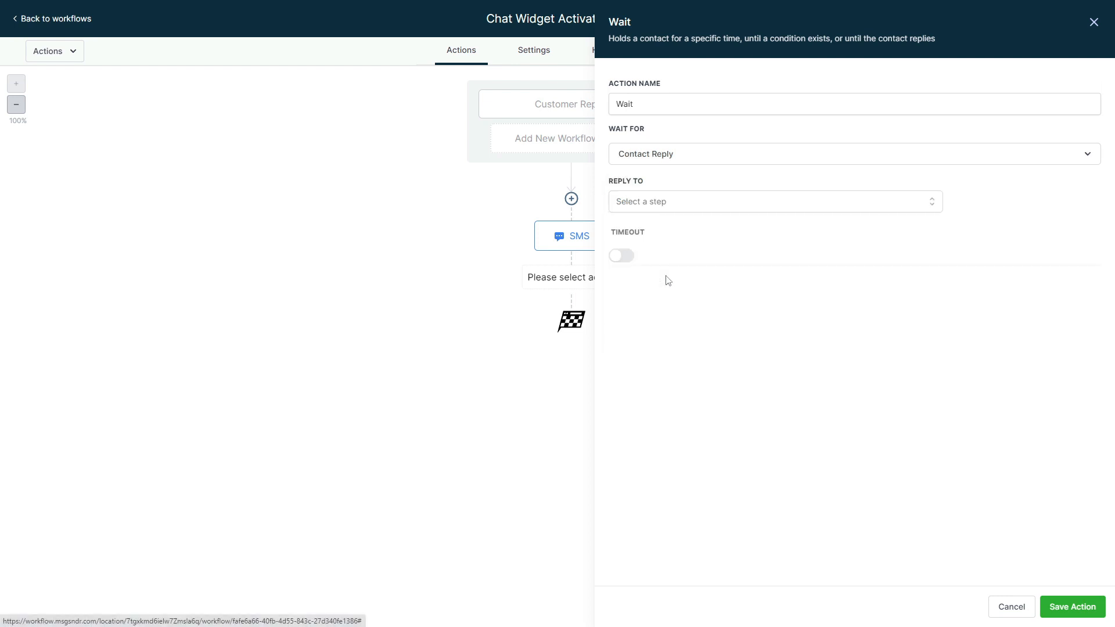
Make the Wait action hold for a reply to the SMS step and save it.
{"action": "left_click", "coordinate": [658, 201]}
{"action": "left_click", "coordinate": [720, 212]}
{"action": "left_click", "coordinate": [668, 204]}
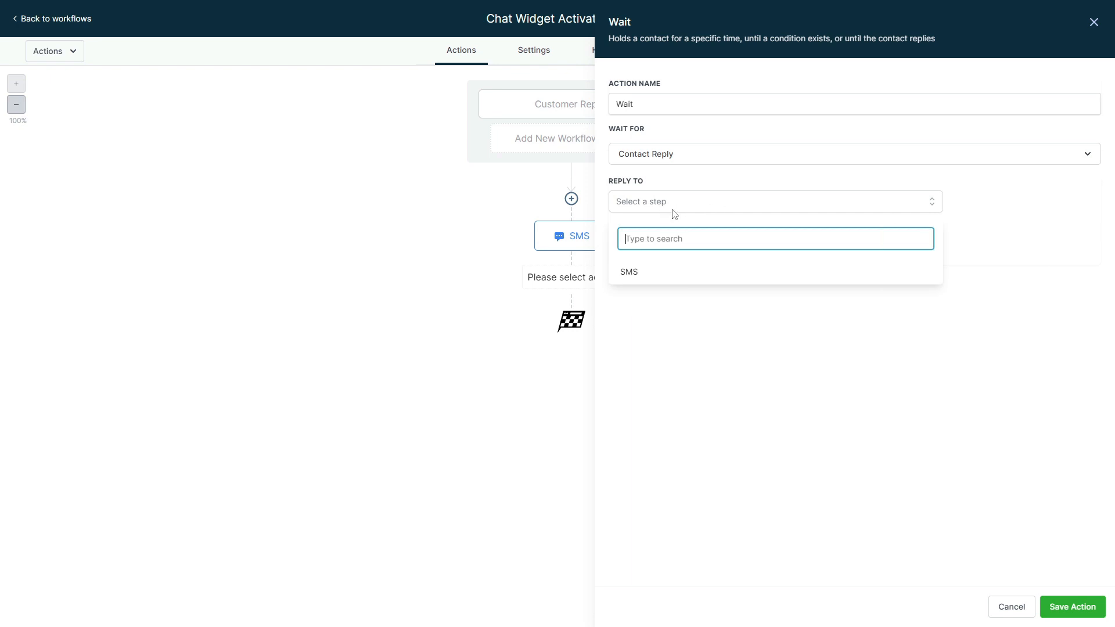
{"action": "left_click", "coordinate": [638, 273]}
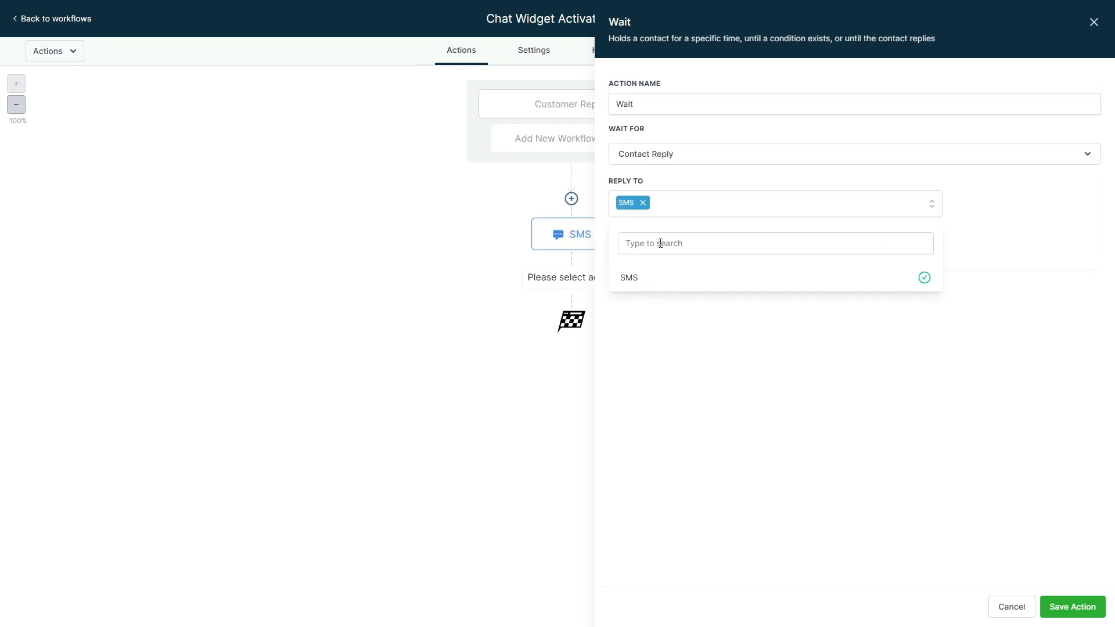
{"action": "left_click", "coordinate": [1072, 607]}
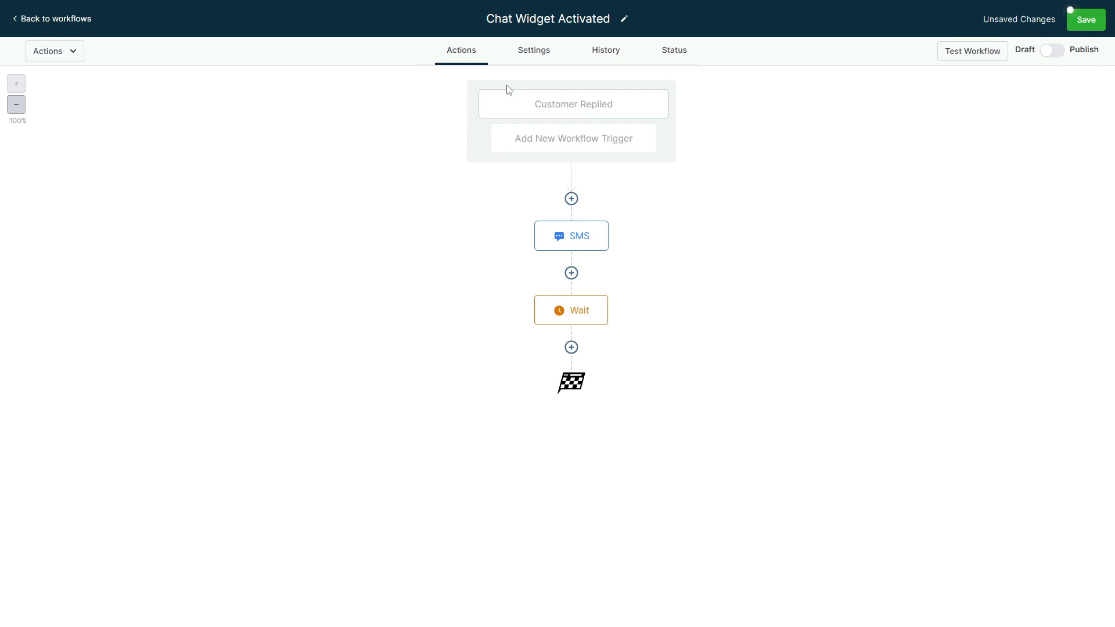
Add an If / Else action after the Wait and name its first branch "1 - Book".
{"action": "mouse_move", "coordinate": [596, 227]}
{"action": "left_click", "coordinate": [572, 348]}
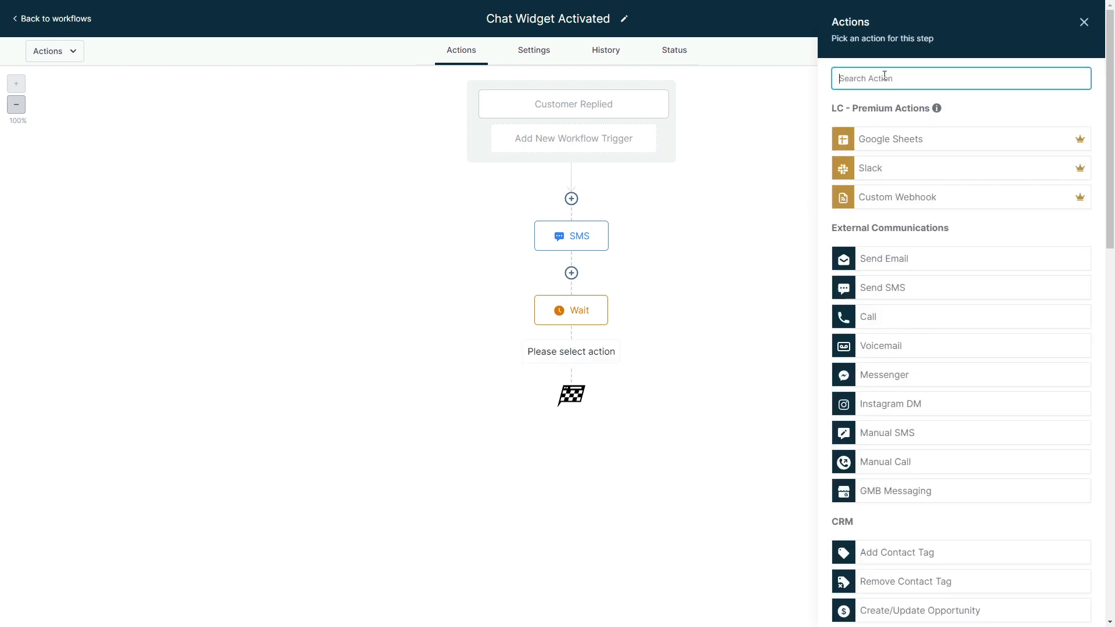
{"action": "type", "text": "if"}
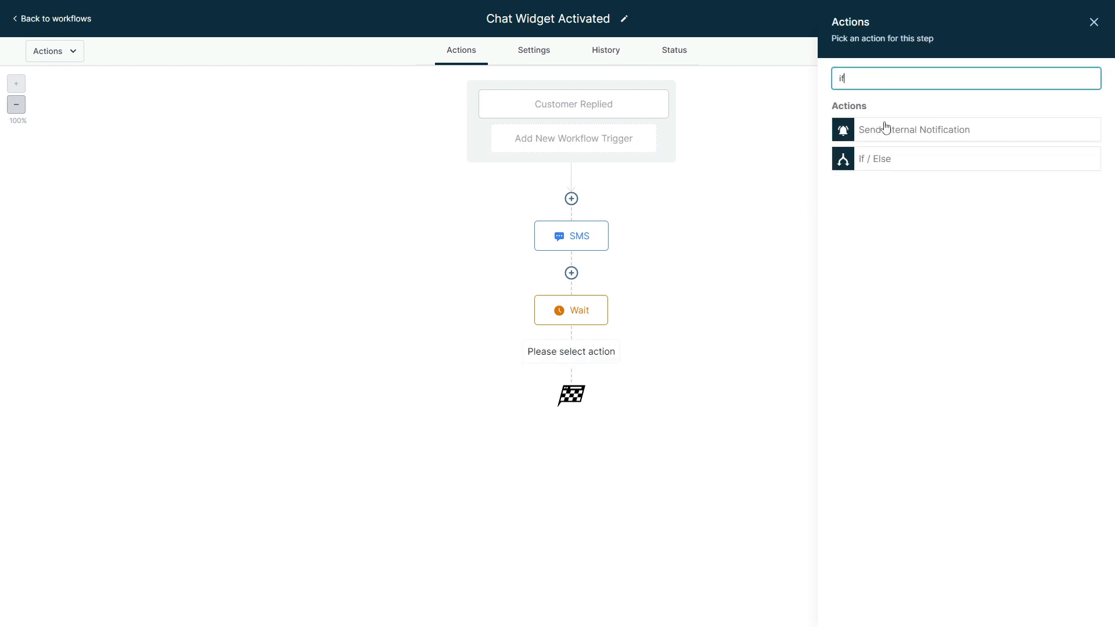
{"action": "left_click_drag", "start_coordinate": [868, 82], "coordinate": [842, 105]}
{"action": "left_click", "coordinate": [882, 167]}
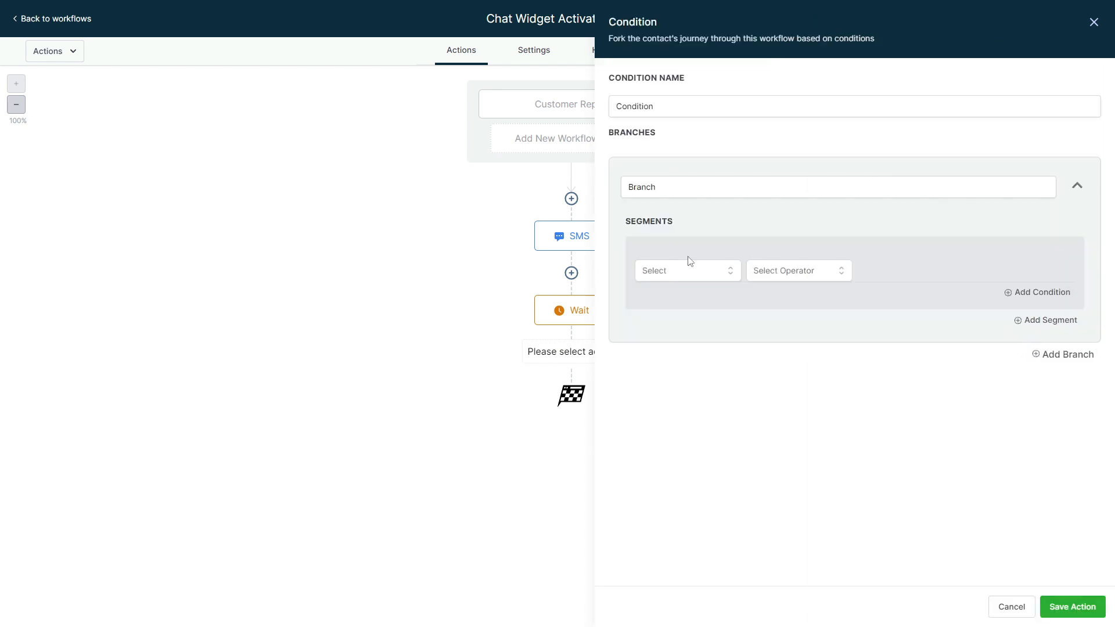
{"action": "left_click", "coordinate": [681, 195]}
{"action": "double_click", "coordinate": [678, 193]}
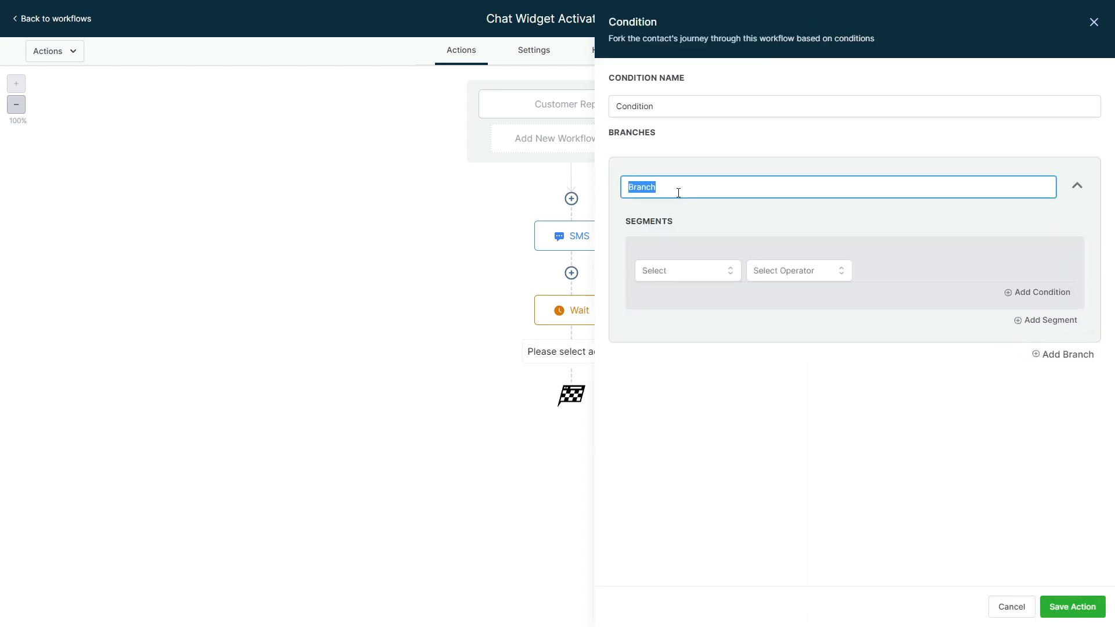
{"action": "type", "text": "1 - Book"}
Set the "1 - Book" branch condition to Replied message Contains "book".
{"action": "left_click", "coordinate": [688, 264]}
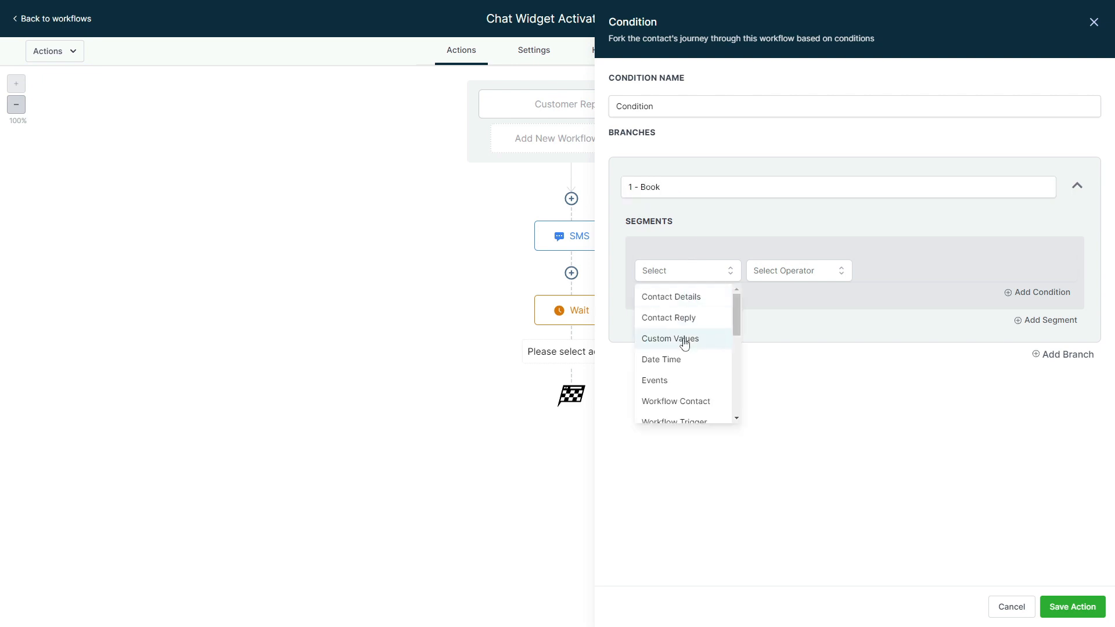
{"action": "left_click", "coordinate": [684, 272]}
{"action": "left_click", "coordinate": [683, 271]}
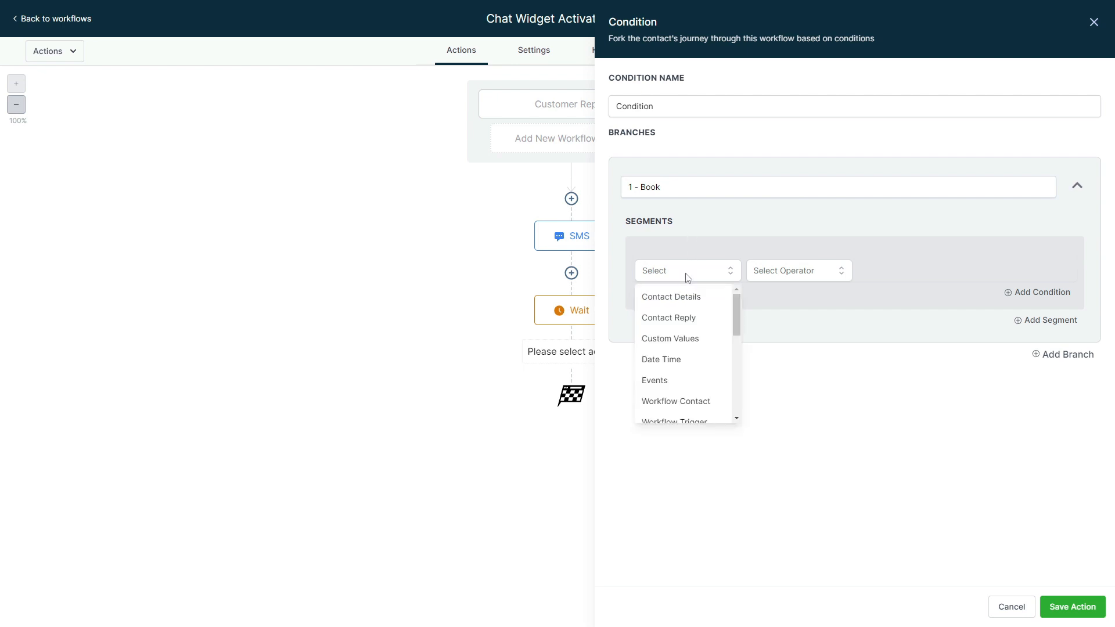
{"action": "left_click", "coordinate": [672, 320]}
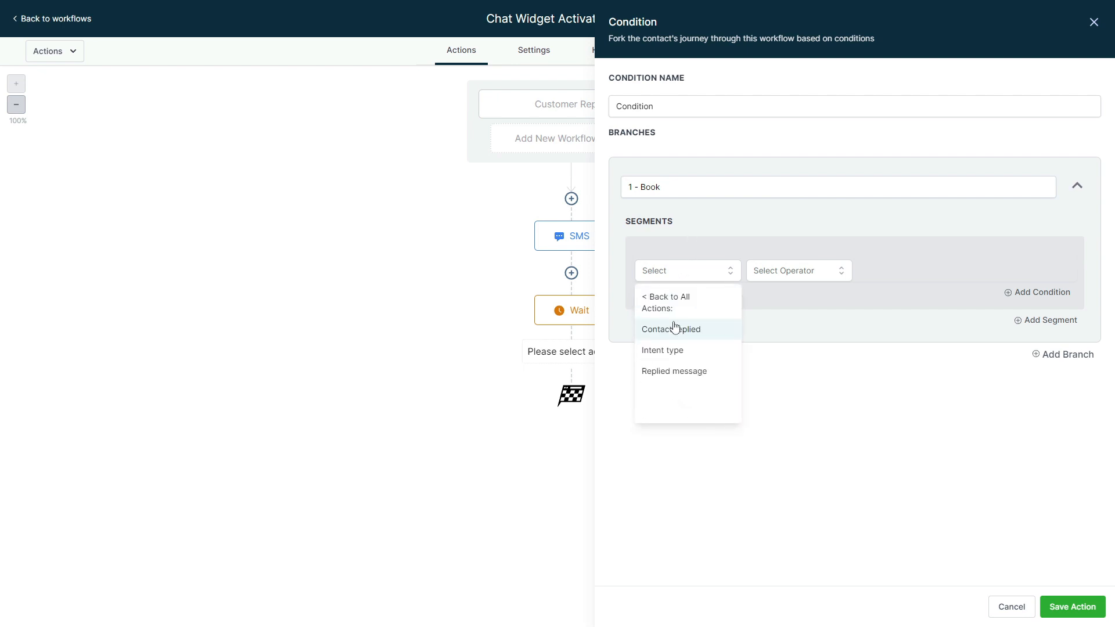
{"action": "left_click", "coordinate": [671, 373]}
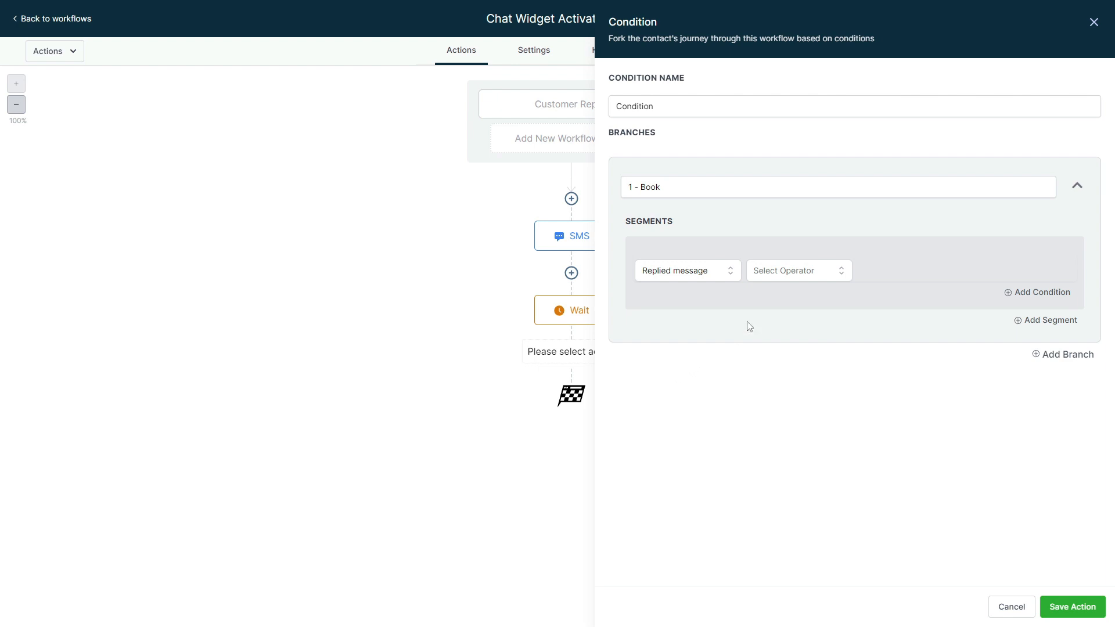
{"action": "left_click", "coordinate": [790, 276]}
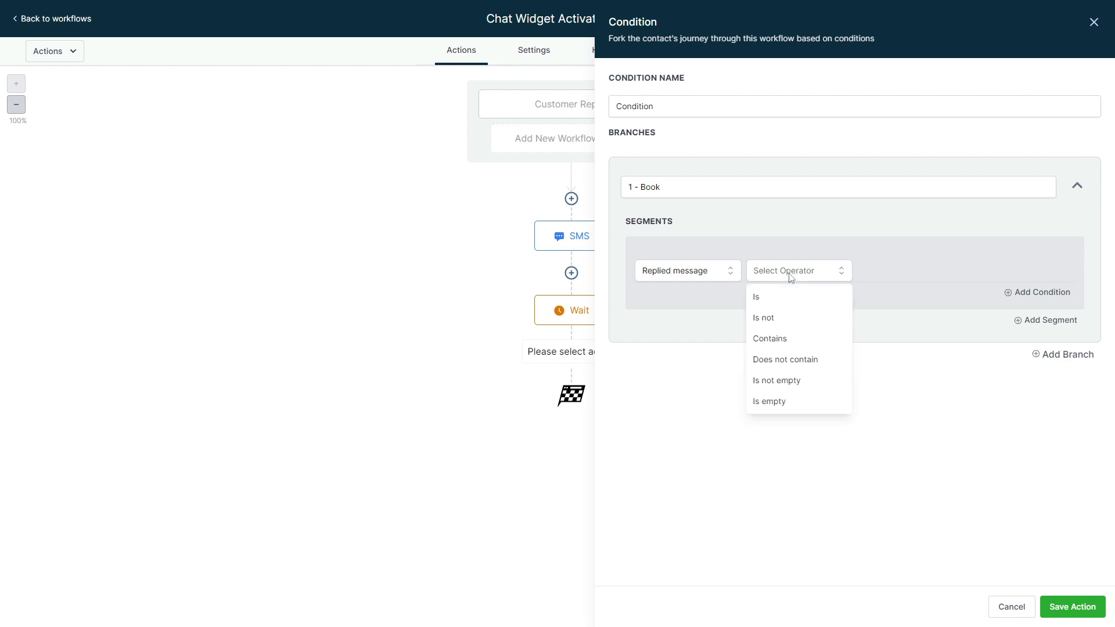
{"action": "left_click", "coordinate": [772, 339]}
{"action": "left_click", "coordinate": [904, 271]}
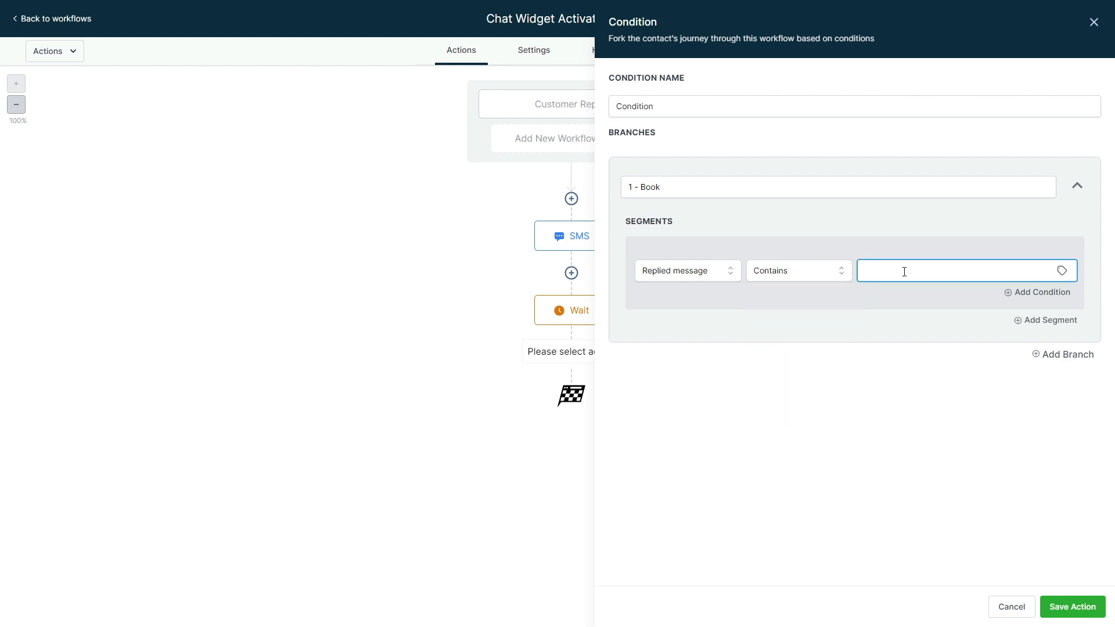
{"action": "type", "text": "book"}
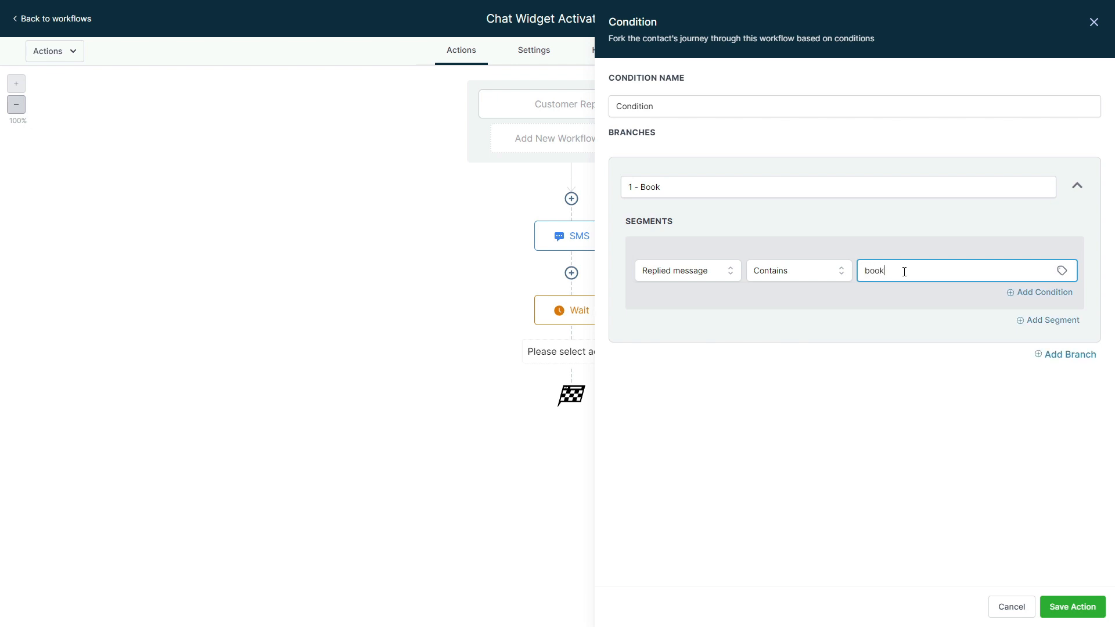
Add a second condition to the "1 - Book" branch and join the two conditions with Or.
{"action": "left_click", "coordinate": [1035, 294]}
{"action": "left_click", "coordinate": [682, 324]}
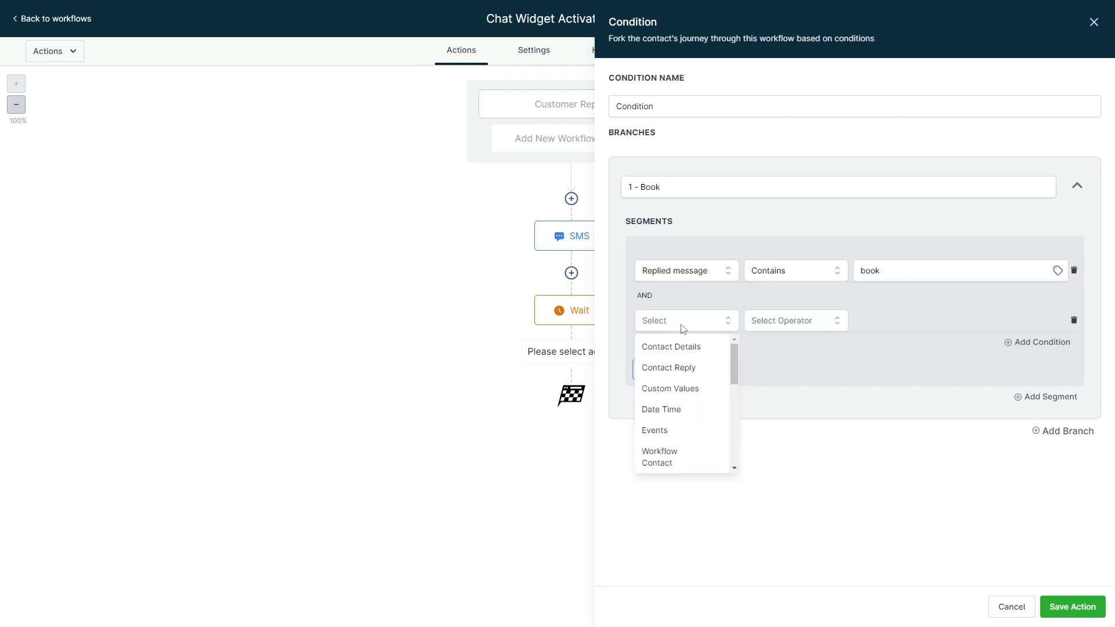
{"action": "left_click", "coordinate": [844, 333]}
{"action": "left_click", "coordinate": [678, 371]}
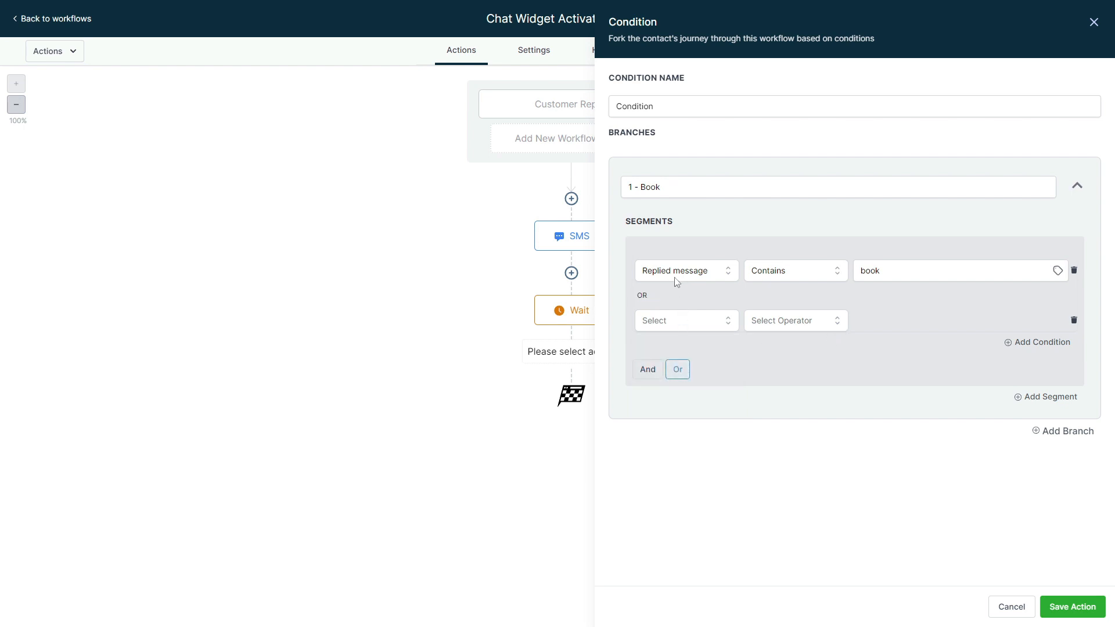
Set the second condition of the "1 - Book" branch to Replied message Contains "Book".
{"action": "left_click", "coordinate": [717, 323]}
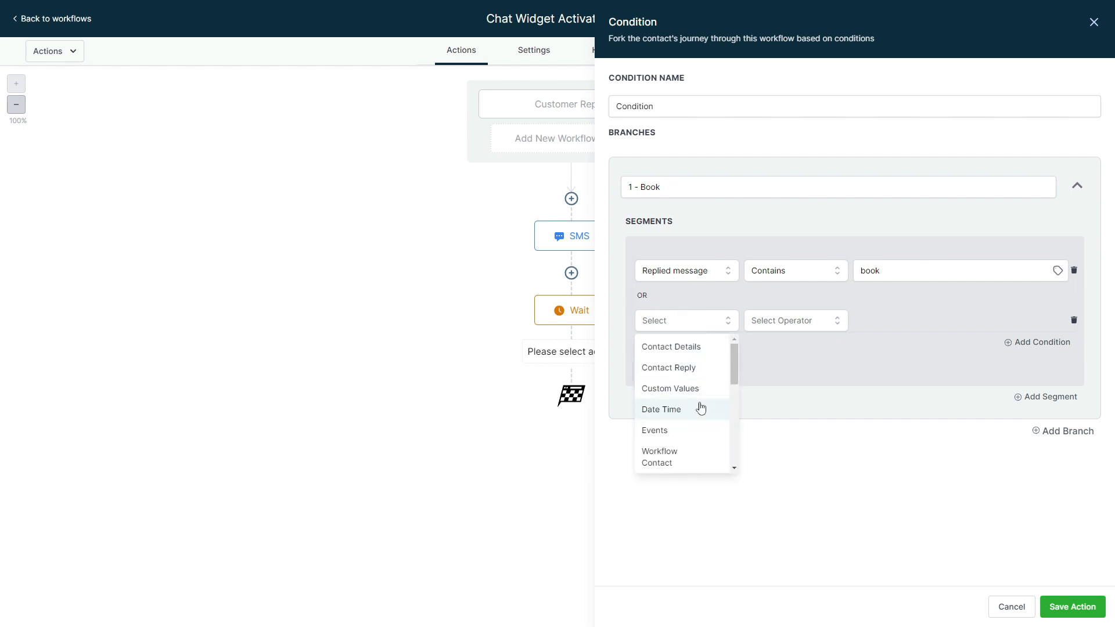
{"action": "left_click", "coordinate": [691, 369]}
{"action": "left_click", "coordinate": [715, 380]}
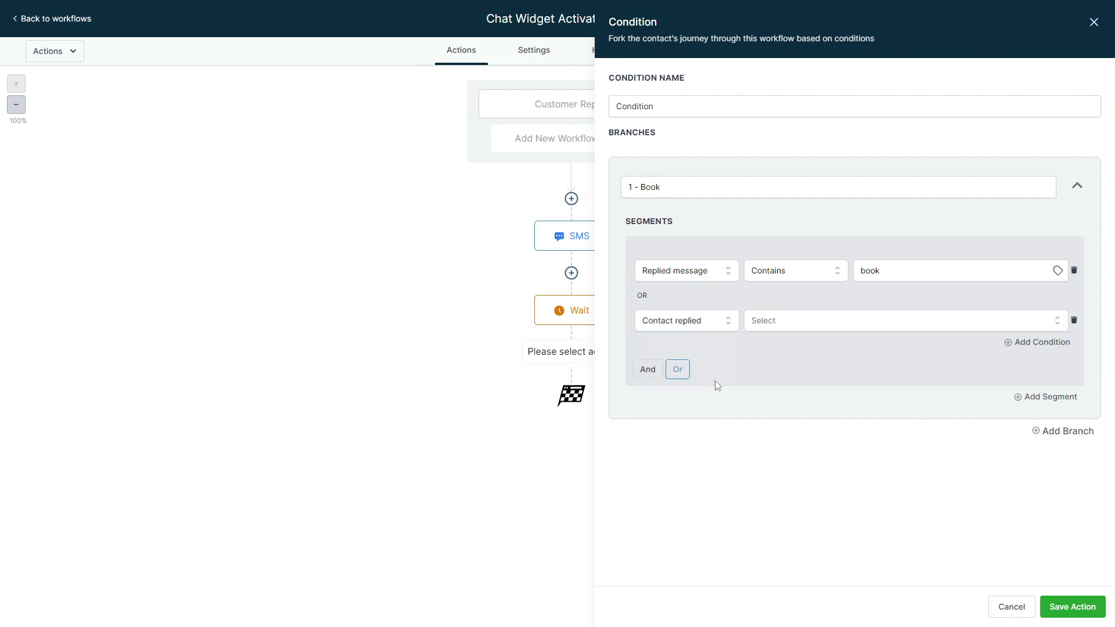
{"action": "left_click", "coordinate": [784, 330]}
{"action": "left_click", "coordinate": [696, 325]}
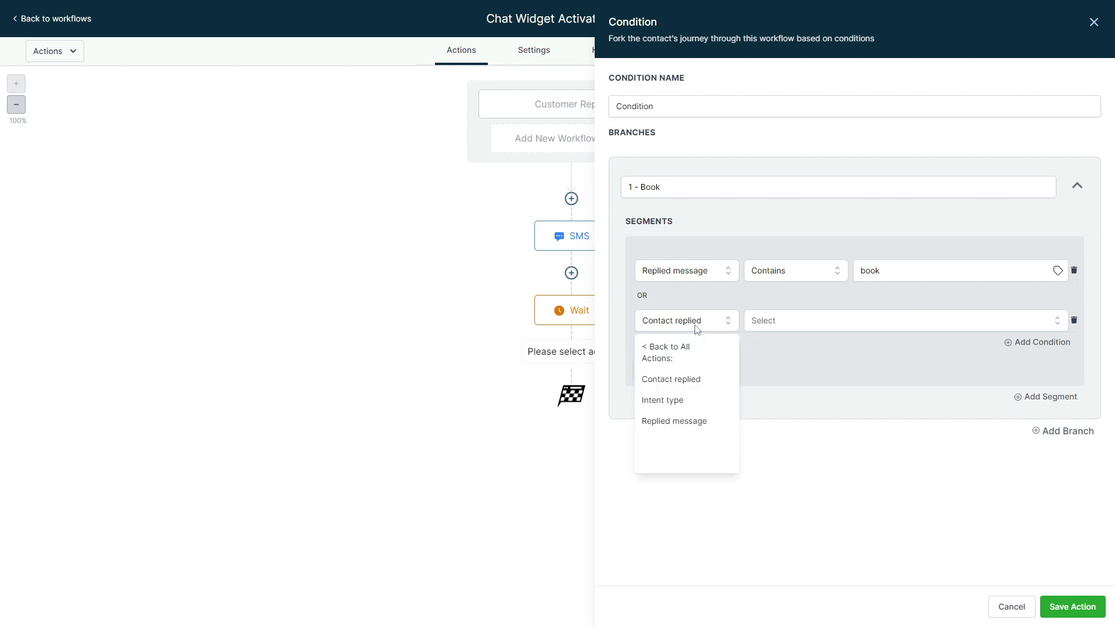
{"action": "left_click", "coordinate": [685, 423]}
{"action": "left_click", "coordinate": [782, 323]}
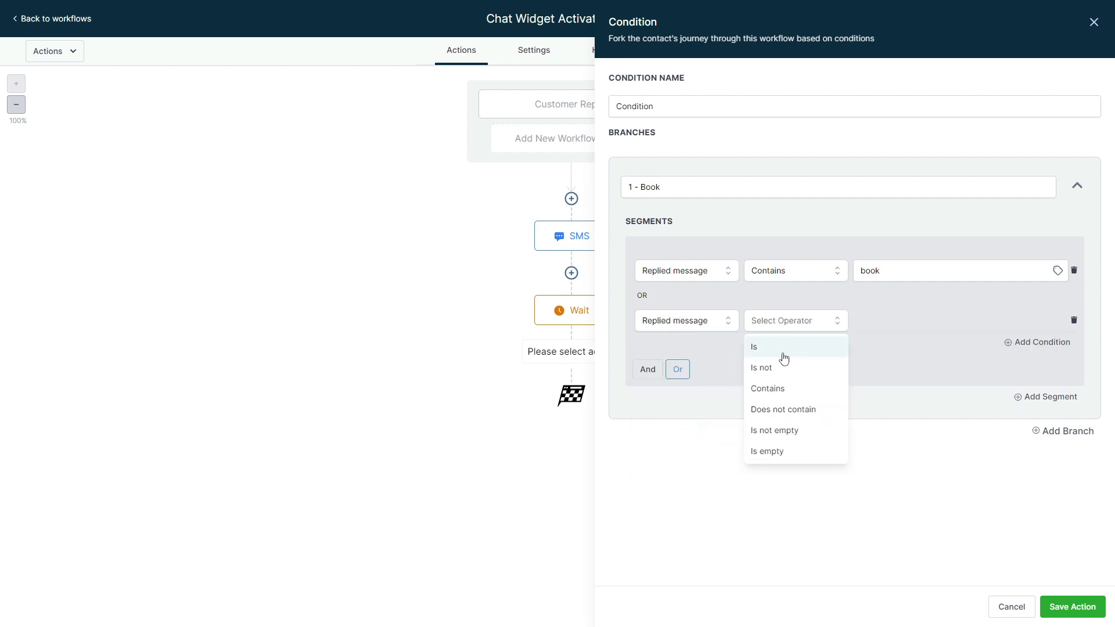
{"action": "left_click", "coordinate": [777, 390]}
{"action": "left_click", "coordinate": [898, 322]}
{"action": "type", "text": "Book"}
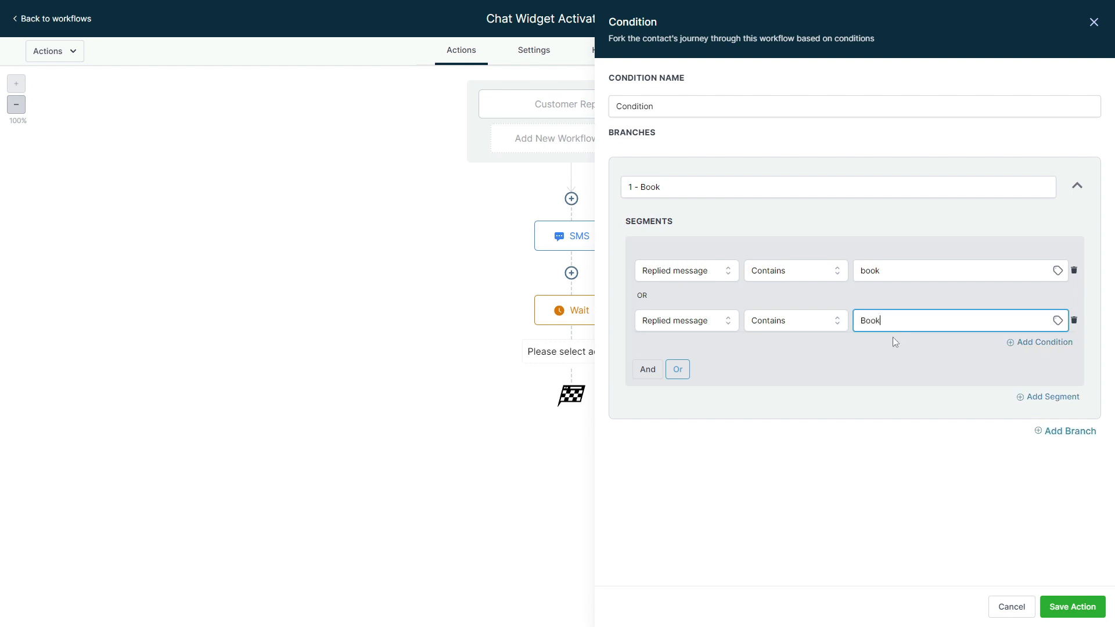
{"action": "left_click", "coordinate": [859, 386]}
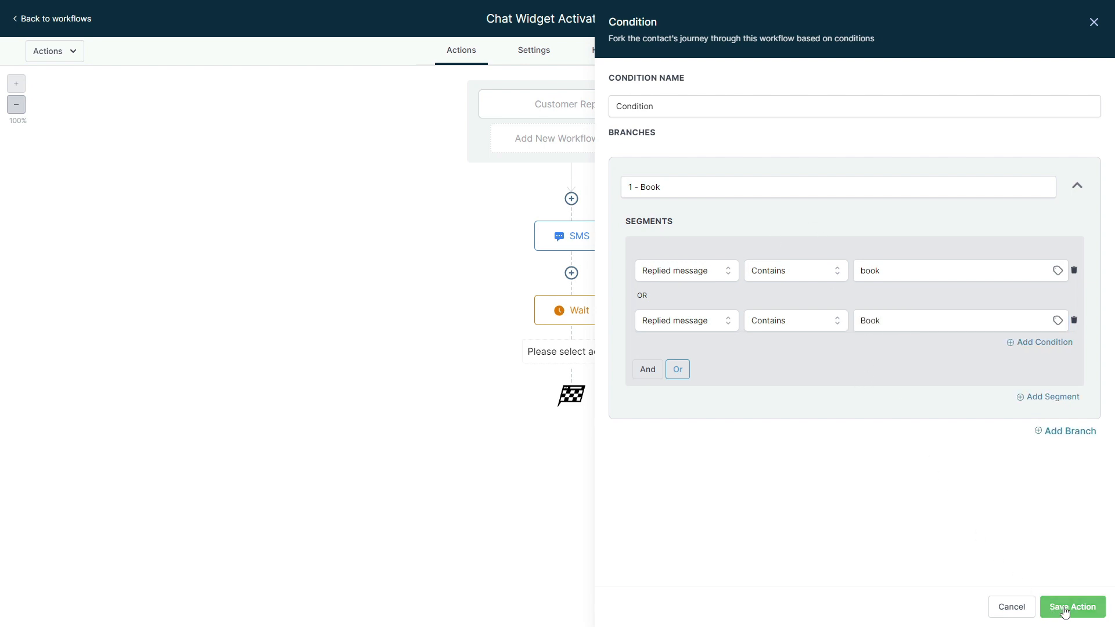
Add a second branch to the condition and name it "2 - Virtual".
{"action": "left_click", "coordinate": [1056, 433]}
{"action": "left_click", "coordinate": [660, 474]}
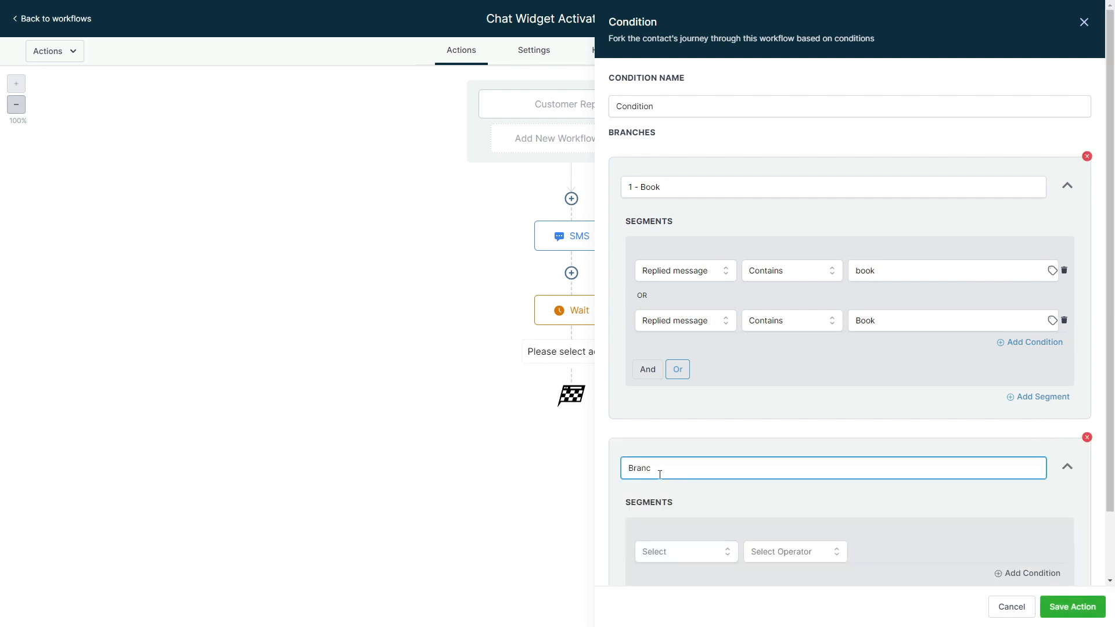
{"action": "key", "text": "BackSpace"}
{"action": "key", "text": "BackSpace"}
{"action": "key", "text": "BackSpace"}
{"action": "key", "text": "BackSpace"}
{"action": "key", "text": "BackSpace"}
{"action": "type", "text": "2 - Virtual"}
Set the "2 - Virtual" branch condition to Replied message Contains "virtual".
{"action": "scroll", "coordinate": [738, 494], "scroll_direction": "down", "scroll_amount": 1}
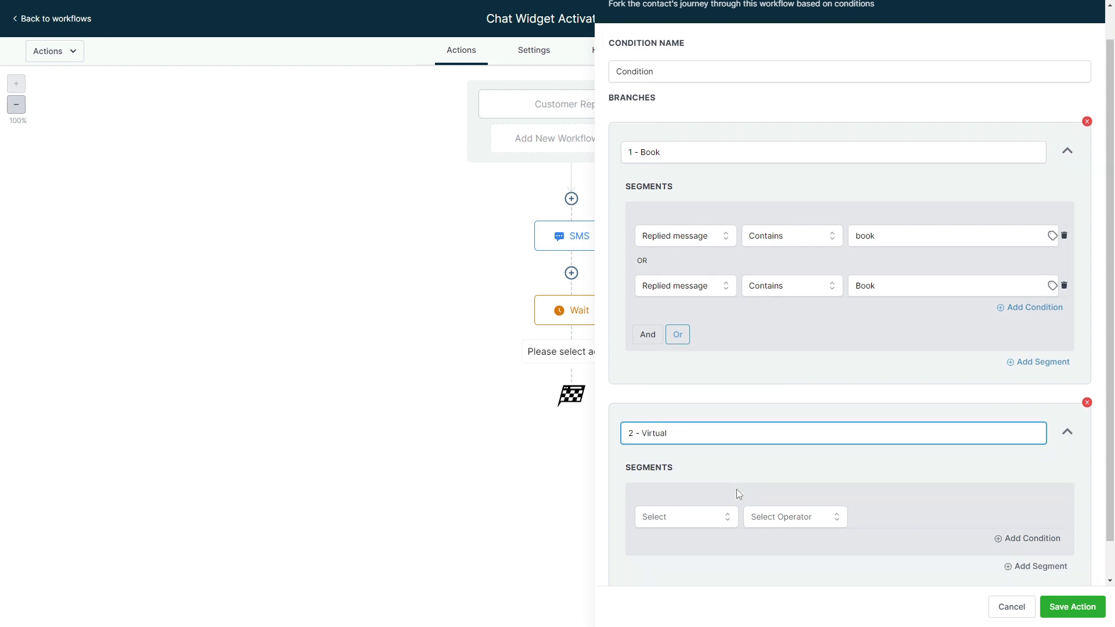
{"action": "scroll", "coordinate": [739, 493], "scroll_direction": "down", "scroll_amount": 1}
{"action": "left_click", "coordinate": [687, 477]}
{"action": "left_click", "coordinate": [690, 528]}
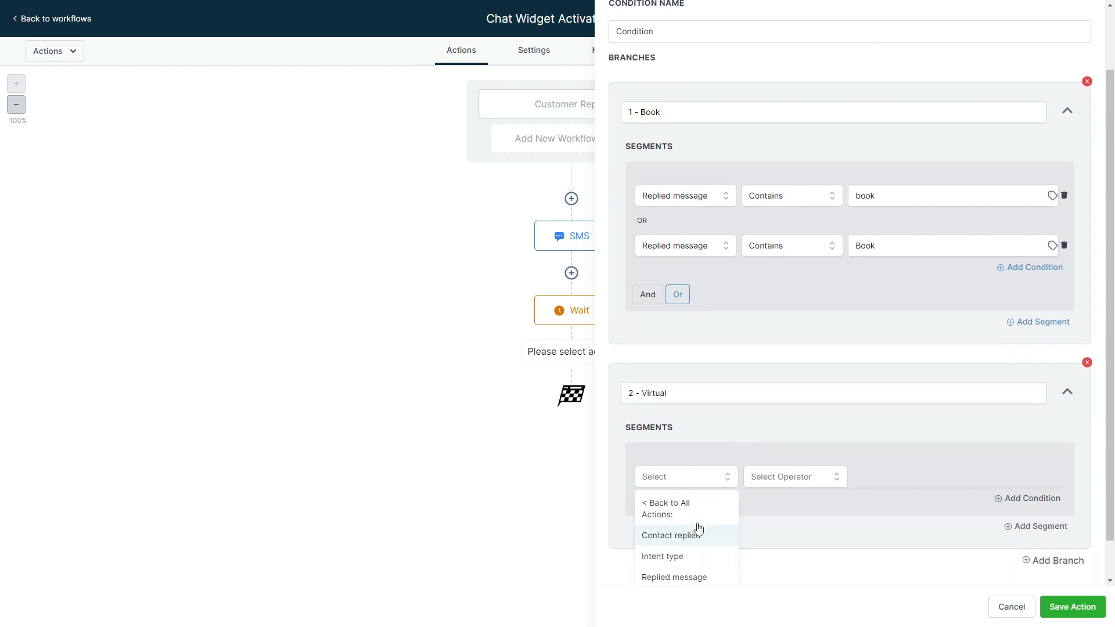
{"action": "left_click", "coordinate": [699, 573]}
{"action": "left_click", "coordinate": [794, 477]}
{"action": "left_click", "coordinate": [795, 501]}
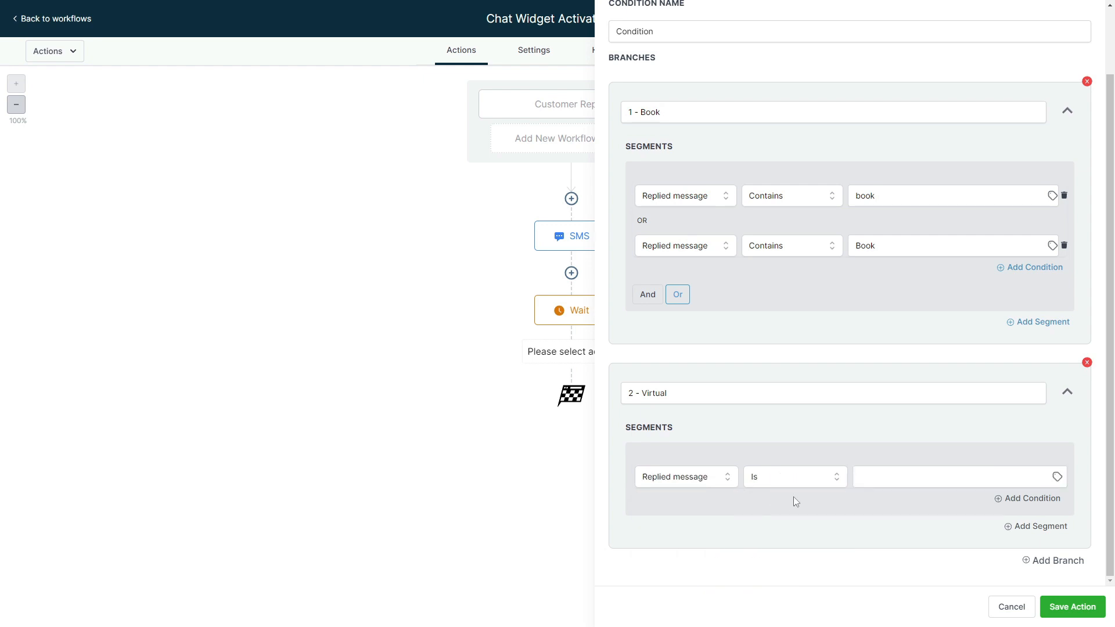
{"action": "left_click", "coordinate": [794, 476]}
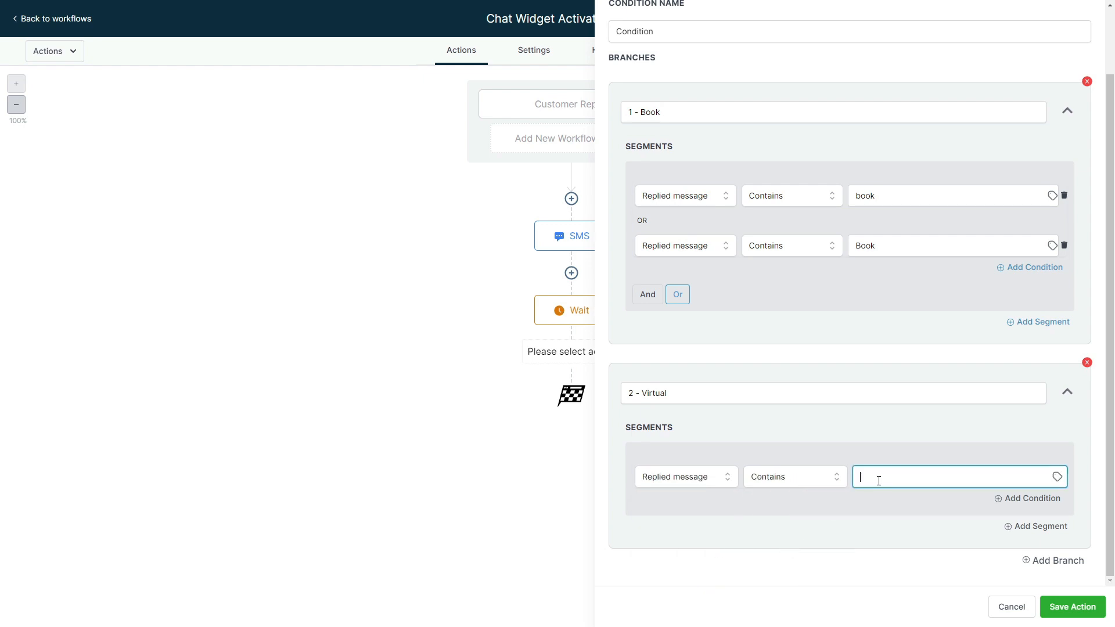
{"action": "type", "text": "virtual"}
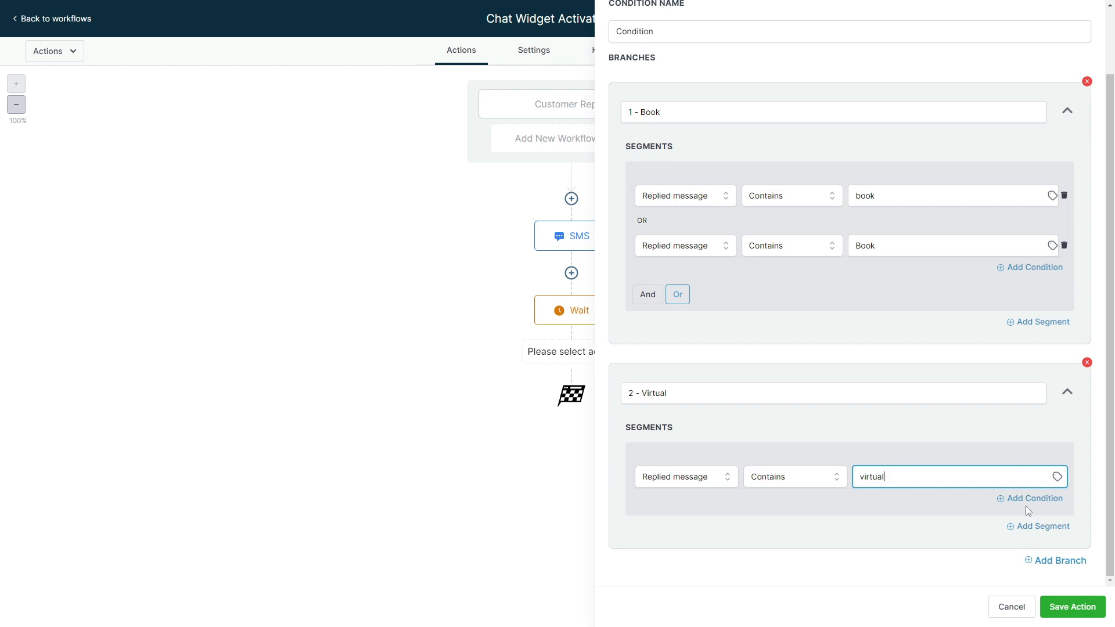
Add a second condition to the "2 - Virtual" branch and join the two conditions with Or.
{"action": "left_click", "coordinate": [1031, 498]}
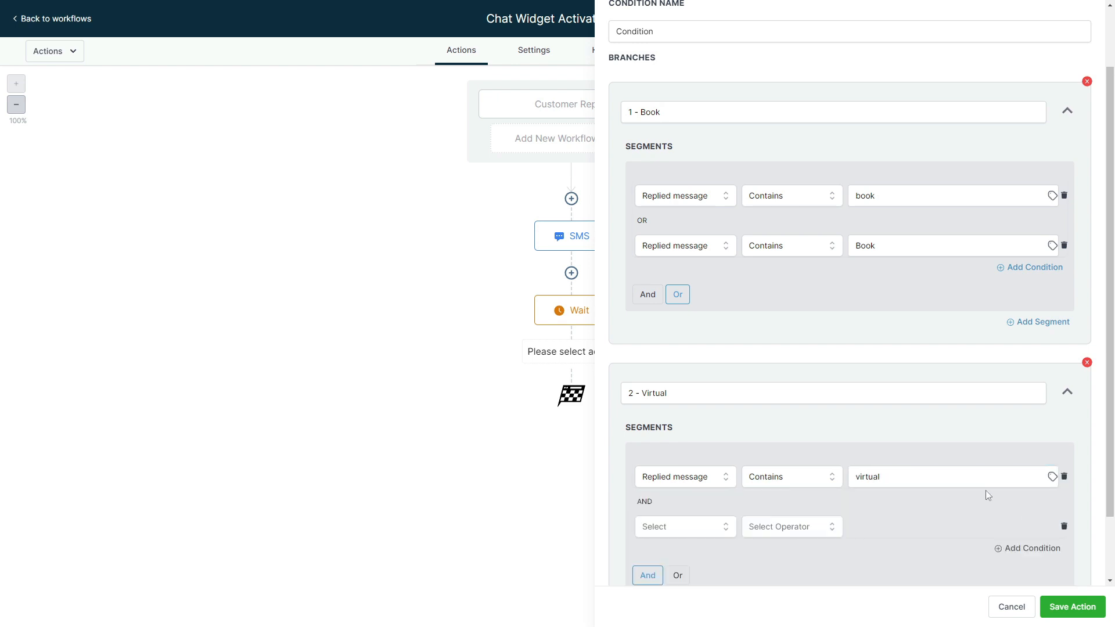
{"action": "scroll", "coordinate": [711, 474], "scroll_direction": "down", "scroll_amount": 2}
{"action": "left_click", "coordinate": [677, 498]}
Set the second condition of the "2 - Virtual" branch to Replied message Contains "Virtual".
{"action": "left_click", "coordinate": [681, 452]}
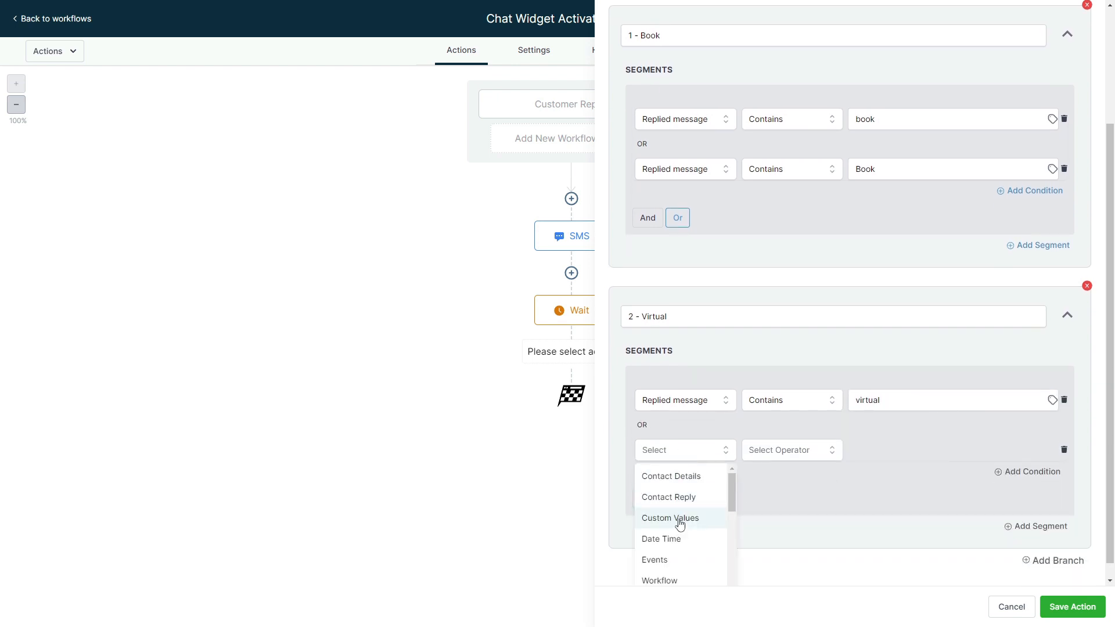
{"action": "left_click", "coordinate": [676, 500]}
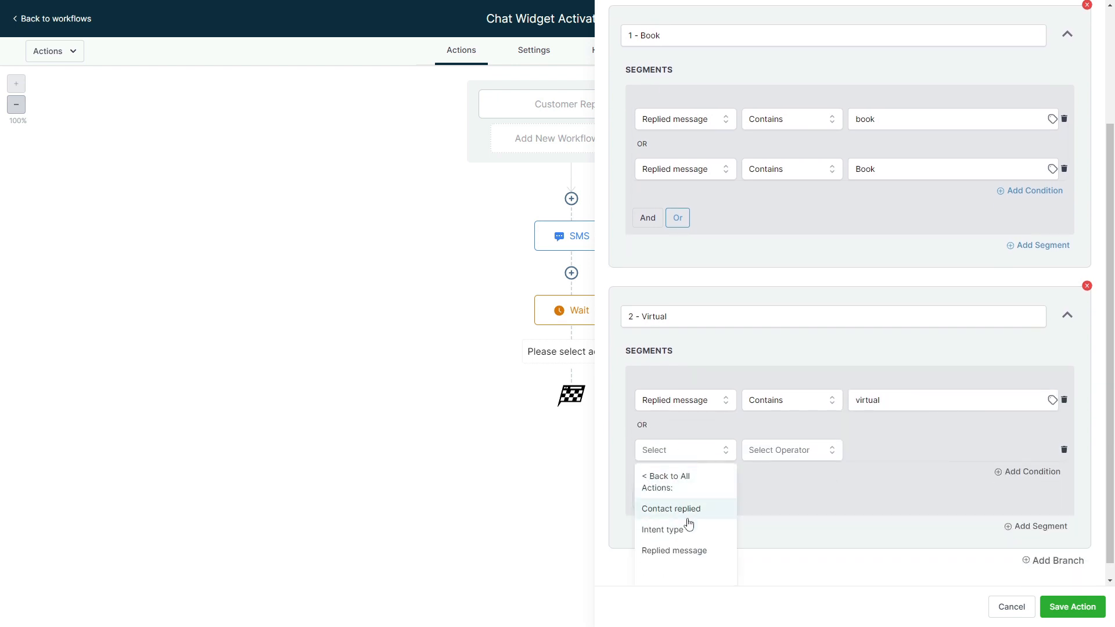
{"action": "left_click", "coordinate": [680, 550]}
{"action": "left_click", "coordinate": [759, 455]}
{"action": "left_click", "coordinate": [766, 521]}
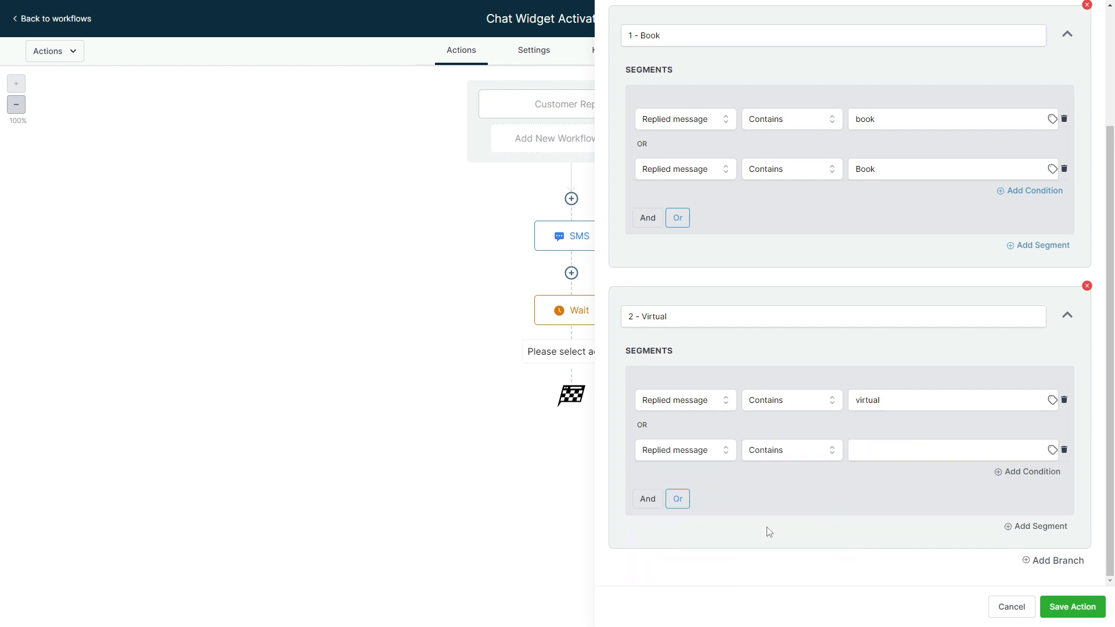
{"action": "left_click", "coordinate": [877, 451]}
{"action": "type", "text": "Virtual"}
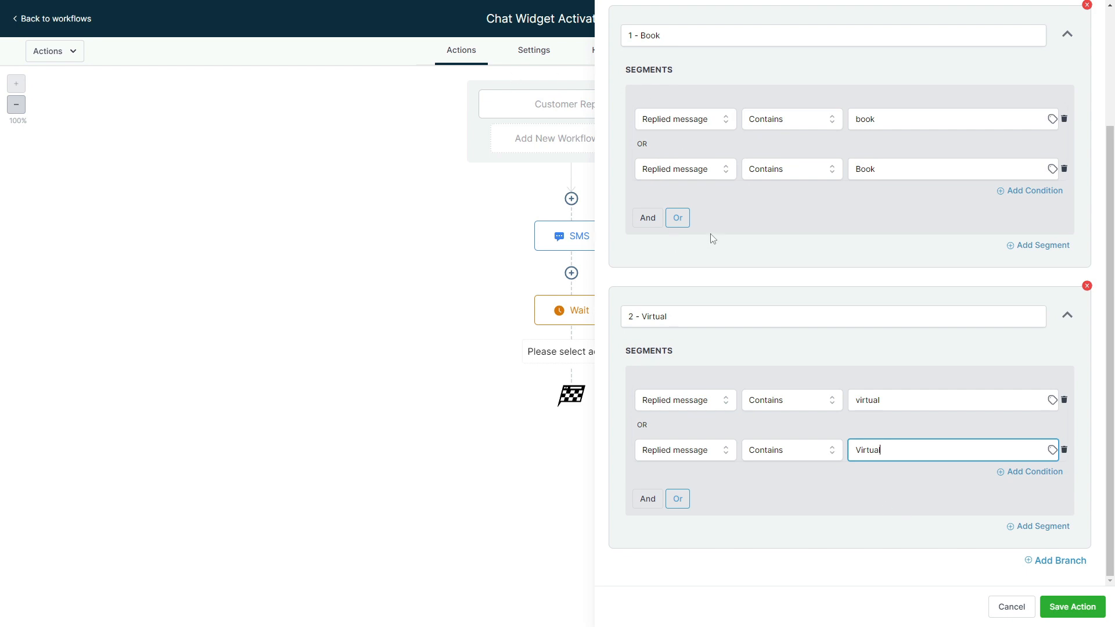
Check the "1 - Book" and "2 - Virtual" branches and save the Condition action.
{"action": "scroll", "coordinate": [720, 246], "scroll_direction": "up", "scroll_amount": 3}
{"action": "scroll", "coordinate": [725, 255], "scroll_direction": "down", "scroll_amount": 3}
{"action": "left_click", "coordinate": [1081, 607]}
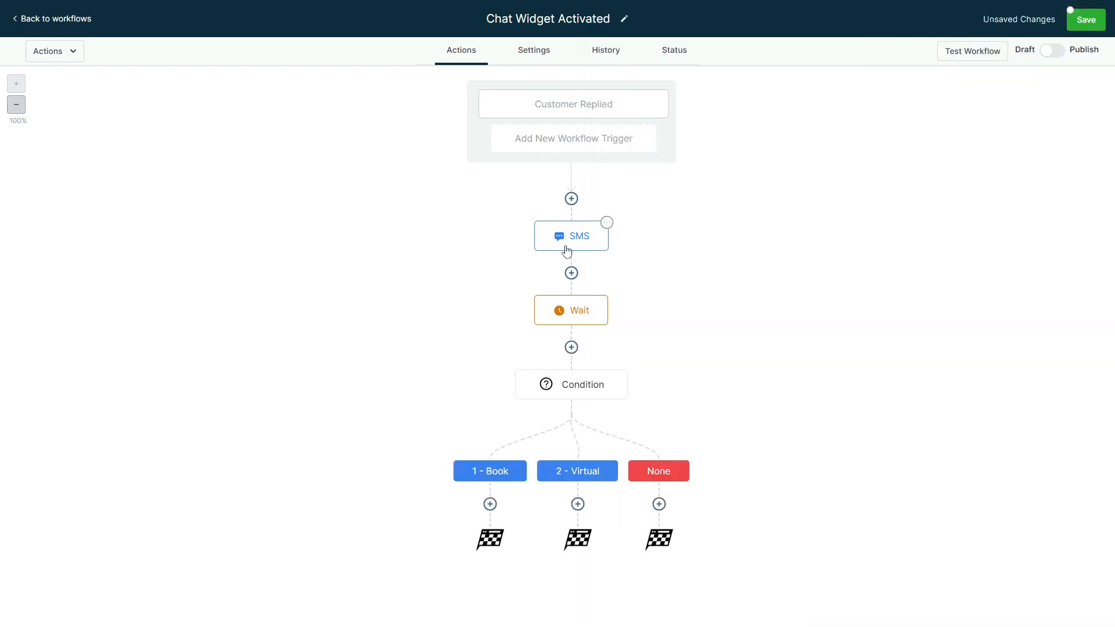
Review the reply options in the message of the first SMS action above the Wait step.
{"action": "left_click", "coordinate": [567, 248]}
{"action": "left_click_drag", "start_coordinate": [1023, 362], "coordinate": [839, 301]}
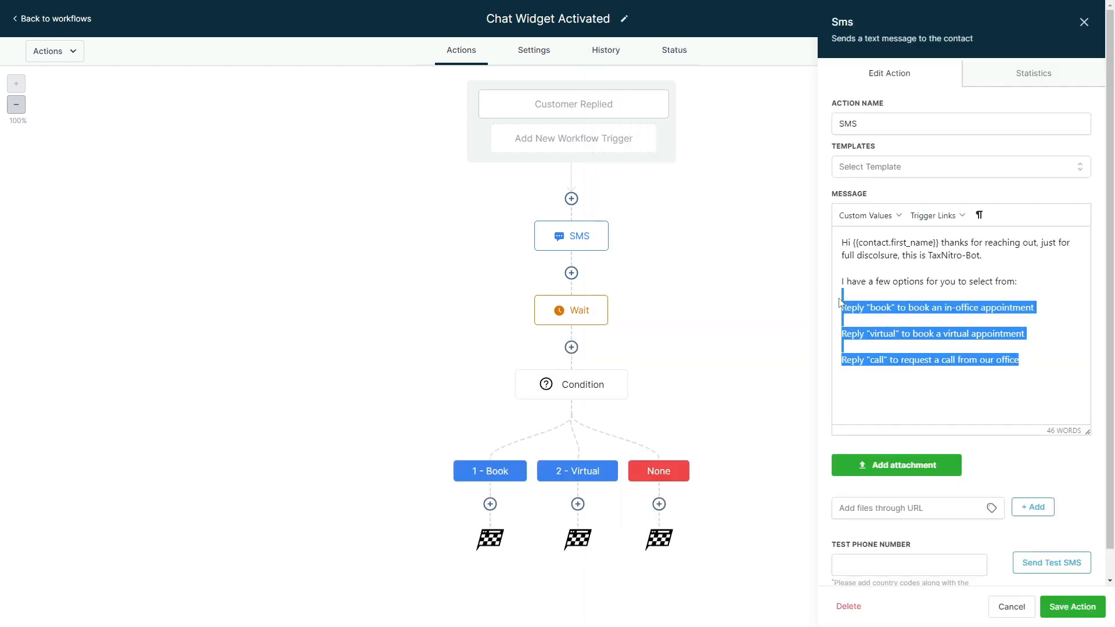
{"action": "left_click", "coordinate": [859, 312]}
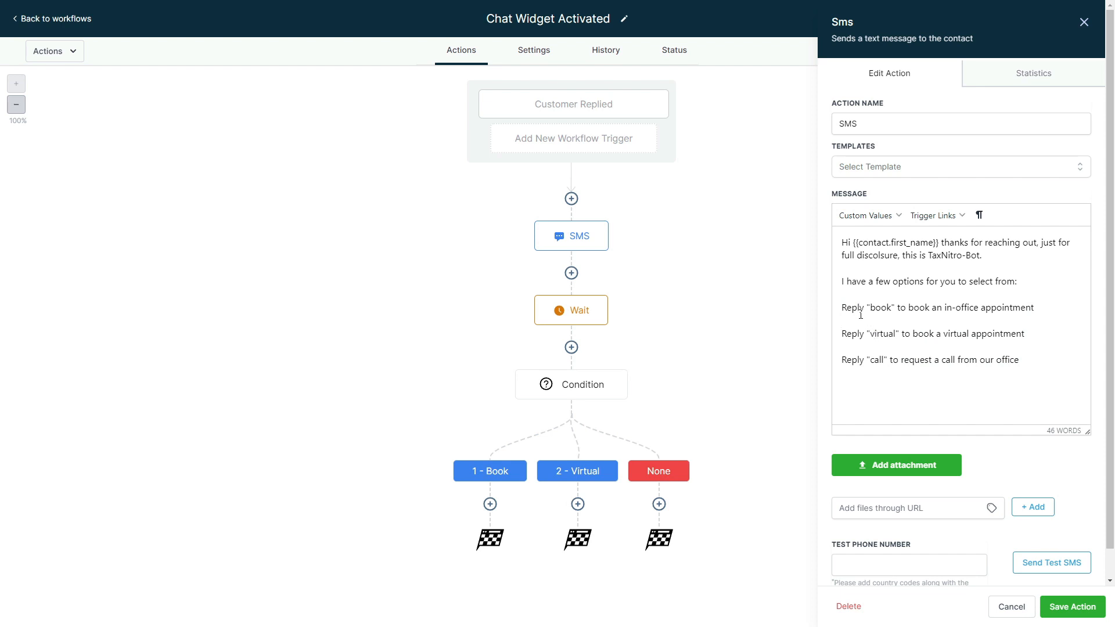
{"action": "left_click", "coordinate": [1072, 606]}
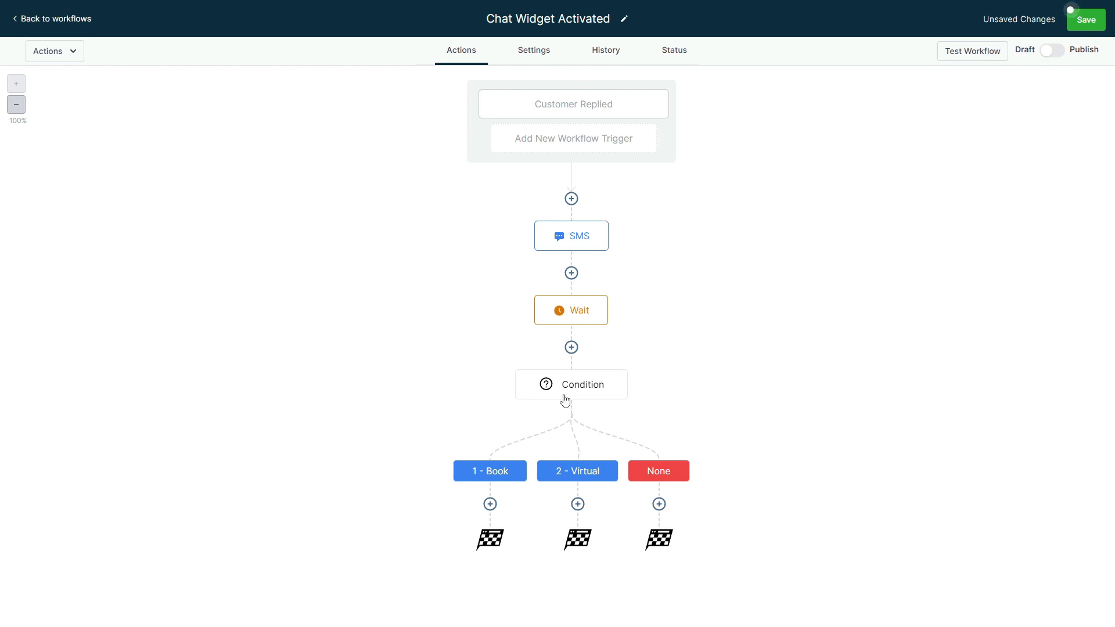
Add a Send SMS action under the "1 - Book" branch and begin its message with "Awesome we have 2 offices.".
{"action": "left_click", "coordinate": [489, 504]}
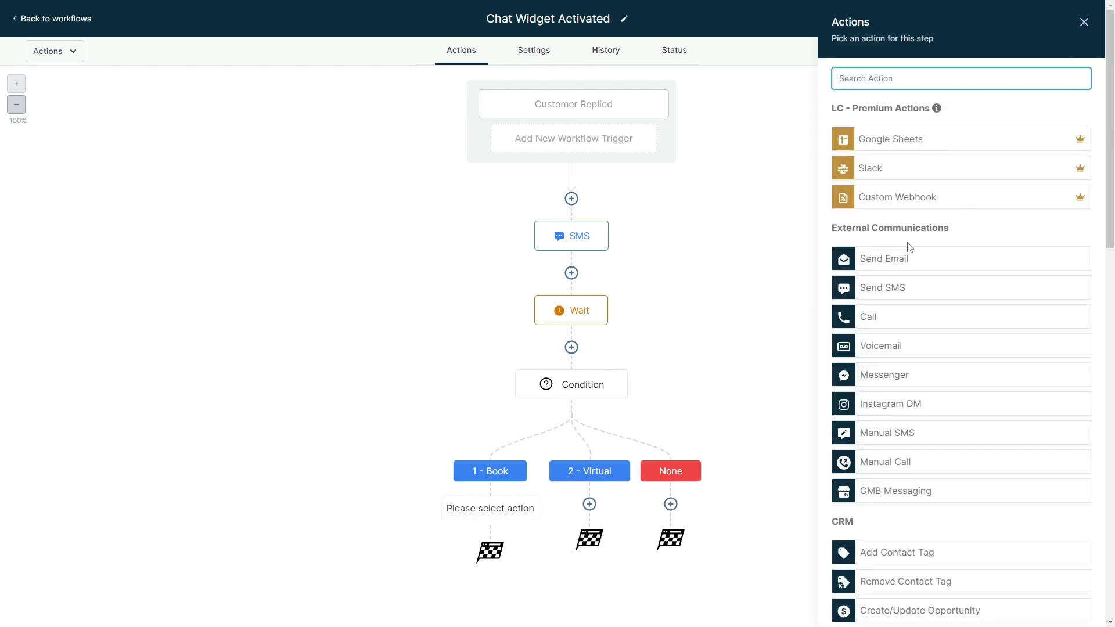
{"action": "left_click", "coordinate": [893, 288]}
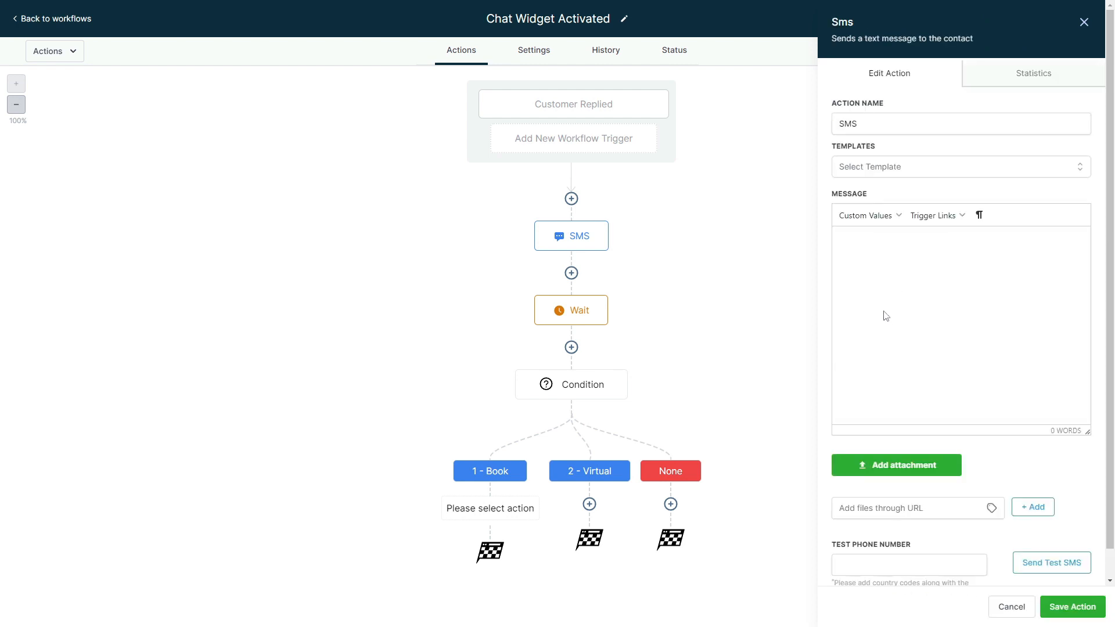
{"action": "left_click", "coordinate": [885, 316]}
{"action": "type", "text": "Awesome we have 2 offices. Are you clos"}
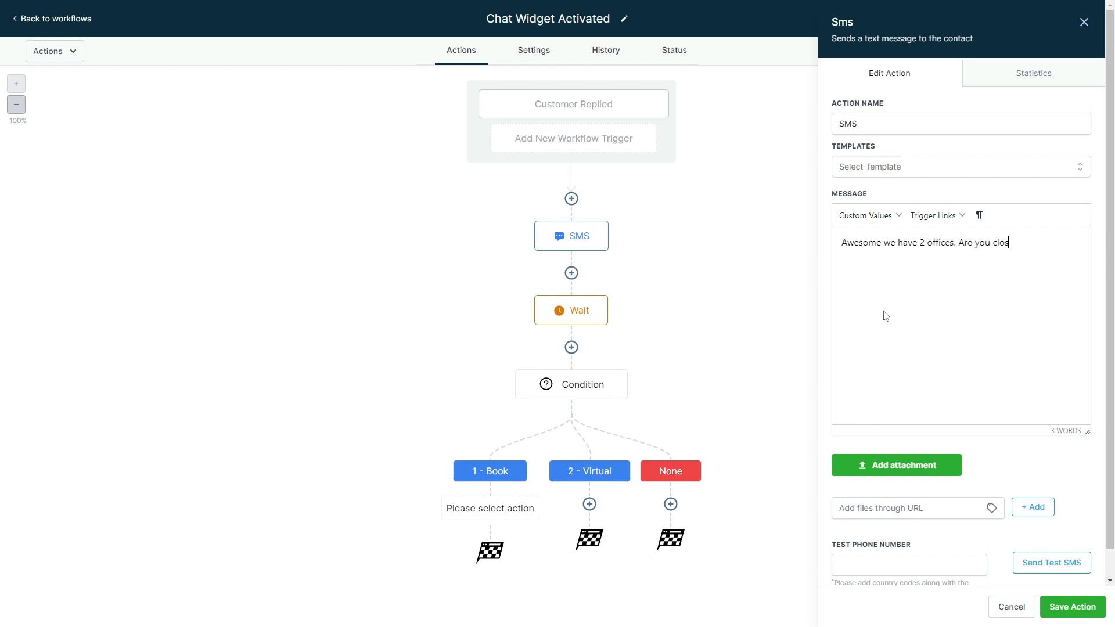
{"action": "type", "text": "er to our Hous"}
{"action": "key", "text": "BackSpace"}
{"action": "key", "text": "BackSpace"}
{"action": "key", "text": "BackSpace"}
{"action": "key", "text": "BackSpace"}
{"action": "key", "text": "BackSpace"}
{"action": "key", "text": "BackSpace"}
{"action": "key", "text": "BackSpace"}
{"action": "key", "text": "BackSpace"}
{"action": "key", "text": "BackSpace"}
{"action": "key", "text": "BackSpace"}
{"action": "key", "text": "BackSpace"}
{"action": "key", "text": "BackSpace"}
{"action": "key", "text": "BackSpace"}
{"action": "key", "text": "BackSpace"}
{"action": "key", "text": "BackSpace"}
{"action": "key", "text": "BackSpace"}
{"action": "key", "text": "BackSpace"}
{"action": "key", "text": "BackSpace"}
{"action": "key", "text": "BackSpace"}
{"action": "key", "text": "BackSpace"}
Continue the message with "Which office are you closer to?" and list the Houston and Dallas office addresses on separate lines.
{"action": "type", "text": "Which office are you closer to?"}
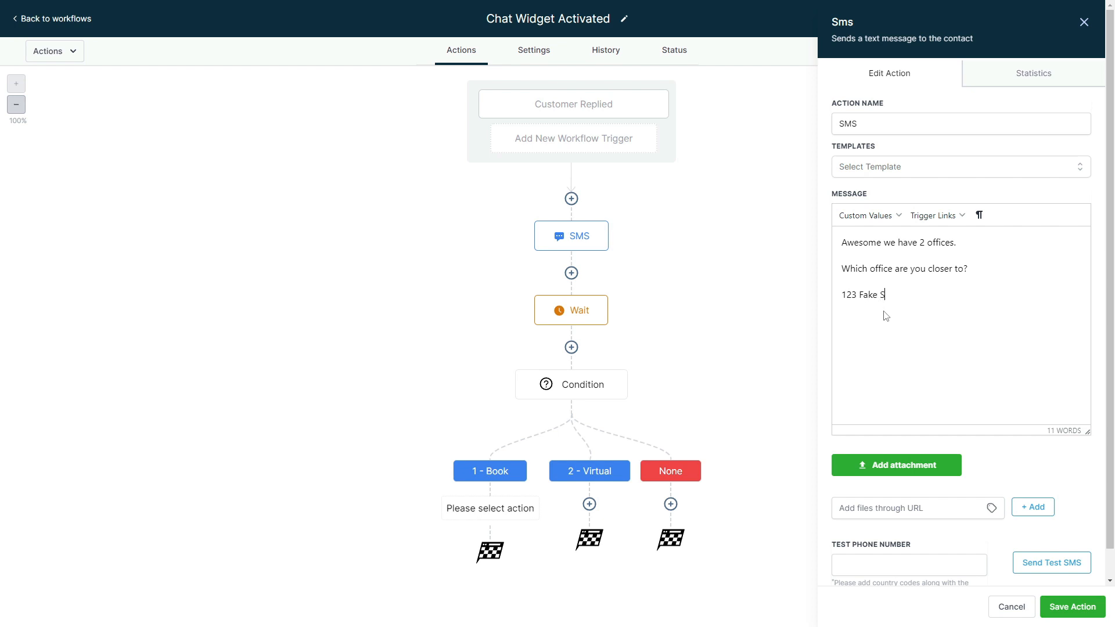
{"action": "type", "text": " Houston "}
{"action": "type", "text": " Texas"}
{"action": "key", "text": "Return"}
{"action": "type", "text": "ABC Fake St, Dallas, Texa"}
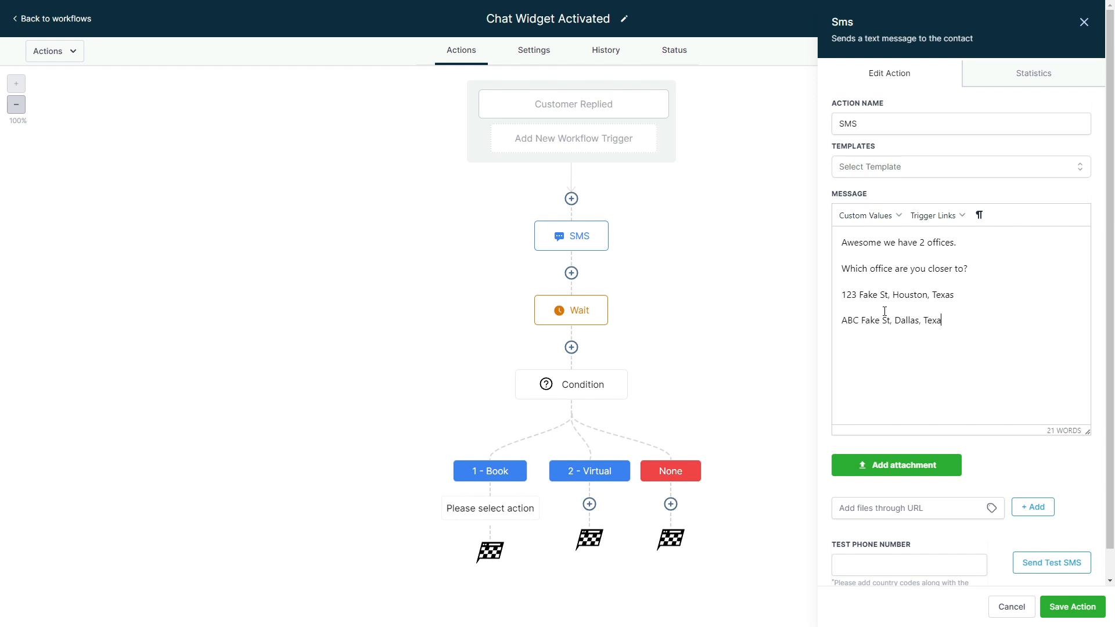
End the message with "Reply "houston" to book with our Houston office", "or", "Reply "dallas" to book with our Dallas Office", and save the action.
{"action": "type", "text": "s  Reply "}
{"action": "type", "text": "Housto"}
{"action": "key", "text": "BackSpace"}
{"action": "key", "text": "BackSpace"}
{"action": "key", "text": "BackSpace"}
{"action": "key", "text": "BackSpace"}
{"action": "key", "text": "BackSpace"}
{"action": "key", "text": "BackSpace"}
{"action": "type", "text": "\"houston\" to book with our "}
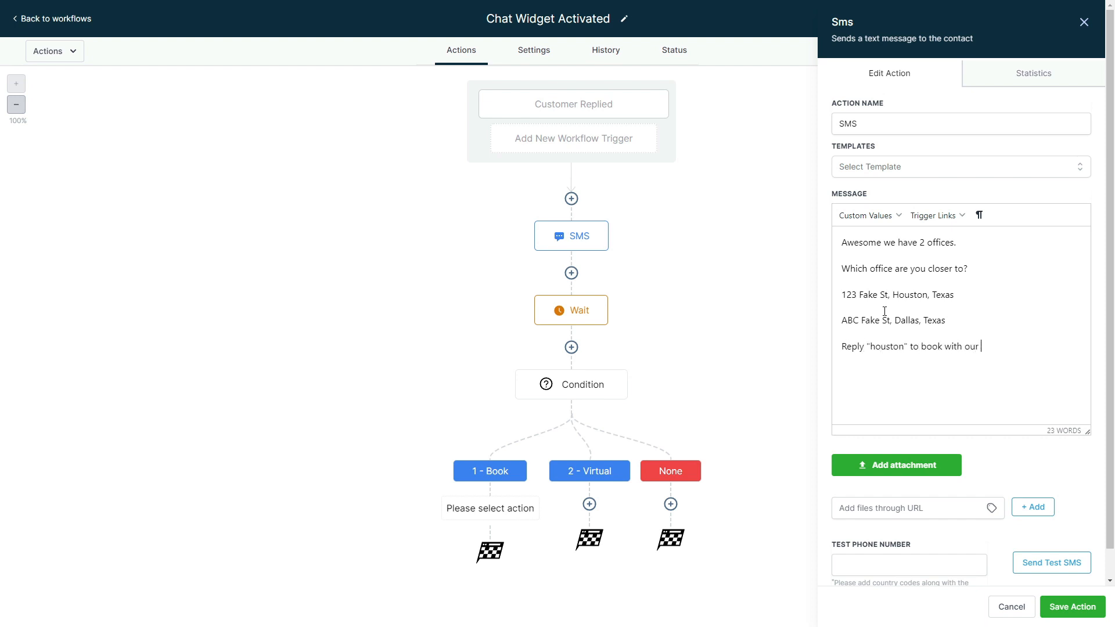
{"action": "type", "text": "Housto"}
{"action": "type", "text": "bo"}
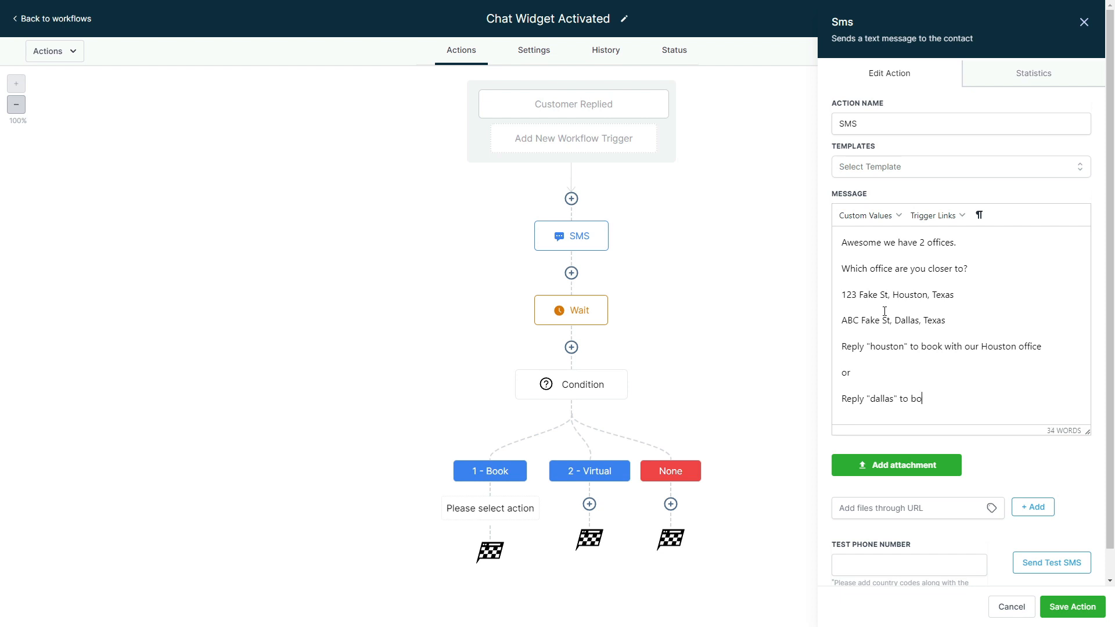
{"action": "type", "text": "ok with our Dallas Office"}
{"action": "left_click", "coordinate": [1083, 605]}
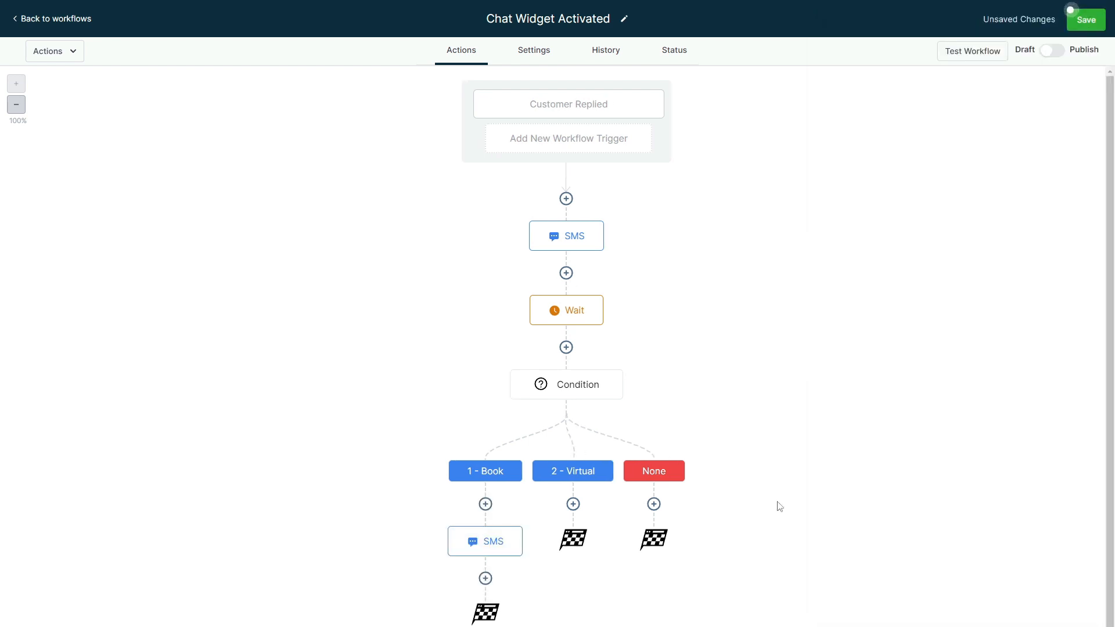
Review the office-choice message of the SMS action under the "1 - Book" branch.
{"action": "scroll", "coordinate": [667, 477], "scroll_direction": "down", "scroll_amount": 1}
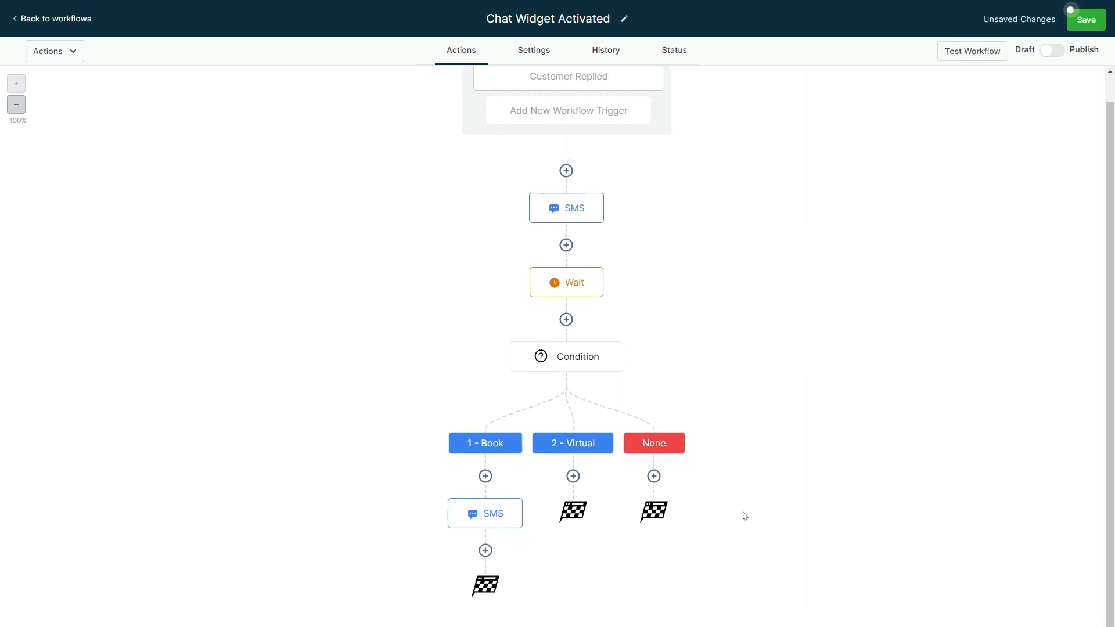
{"action": "left_click", "coordinate": [510, 515]}
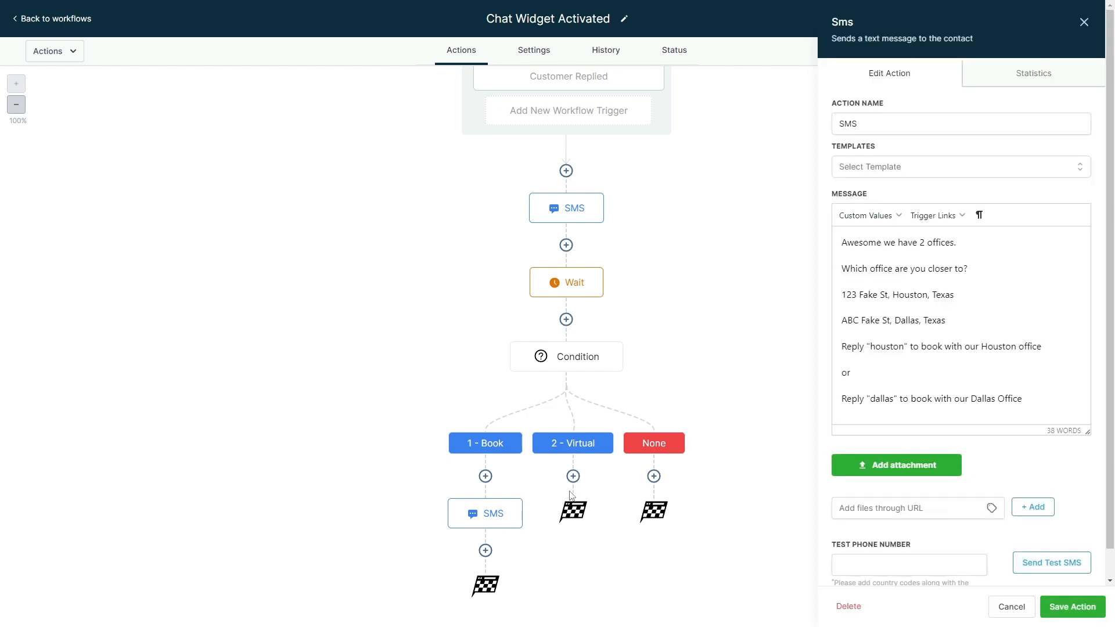
{"action": "left_click", "coordinate": [1059, 605]}
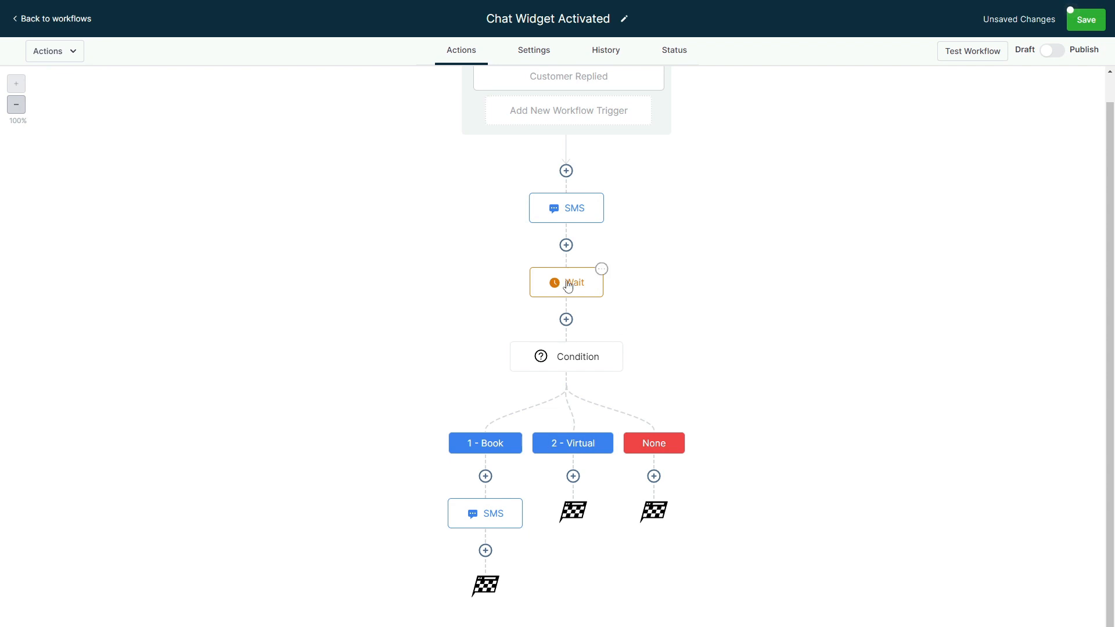
Add a Wait action below the "1 - Book" branch's SMS, waiting for a Contact Reply to that SMS, and save it.
{"action": "left_click", "coordinate": [485, 550]}
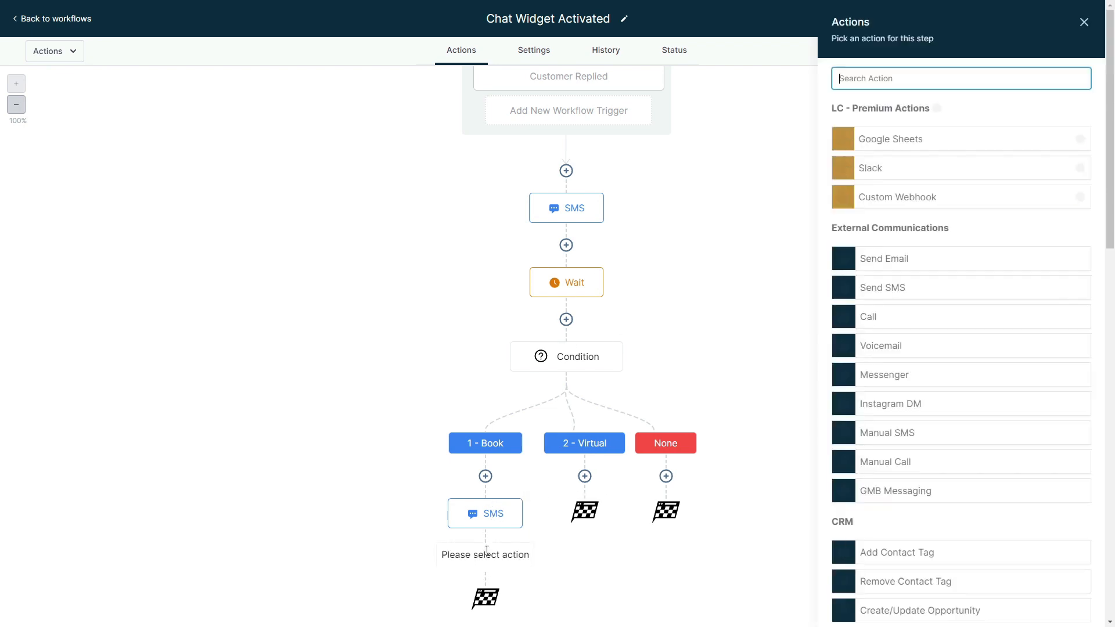
{"action": "type", "text": "wait"}
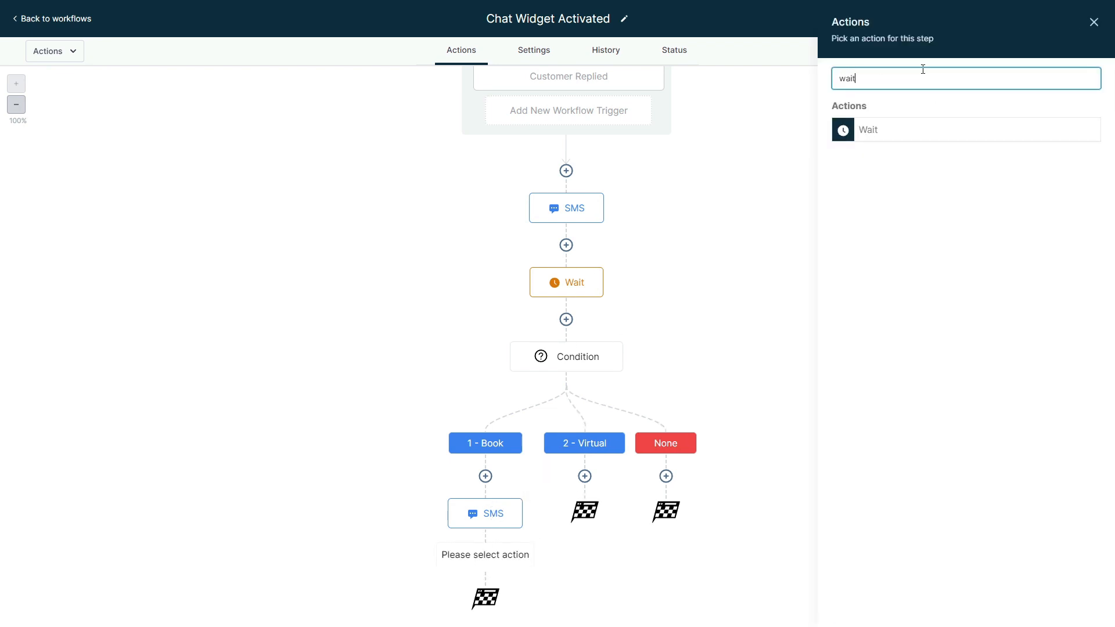
{"action": "left_click", "coordinate": [881, 130]}
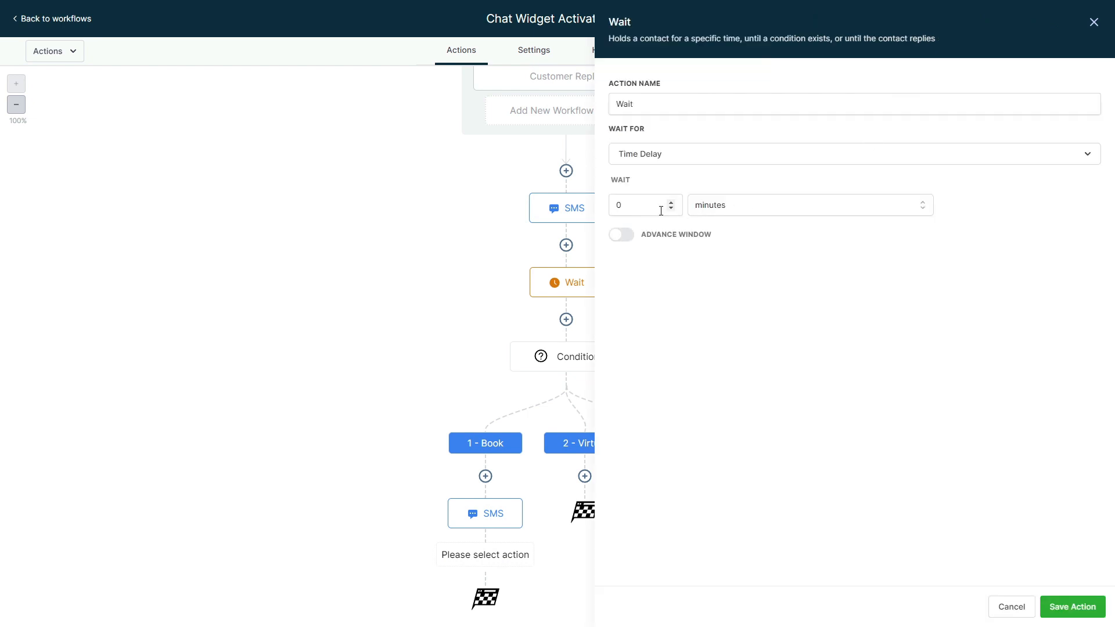
{"action": "left_click", "coordinate": [661, 158]}
{"action": "scroll", "coordinate": [668, 300], "scroll_direction": "down", "scroll_amount": 1}
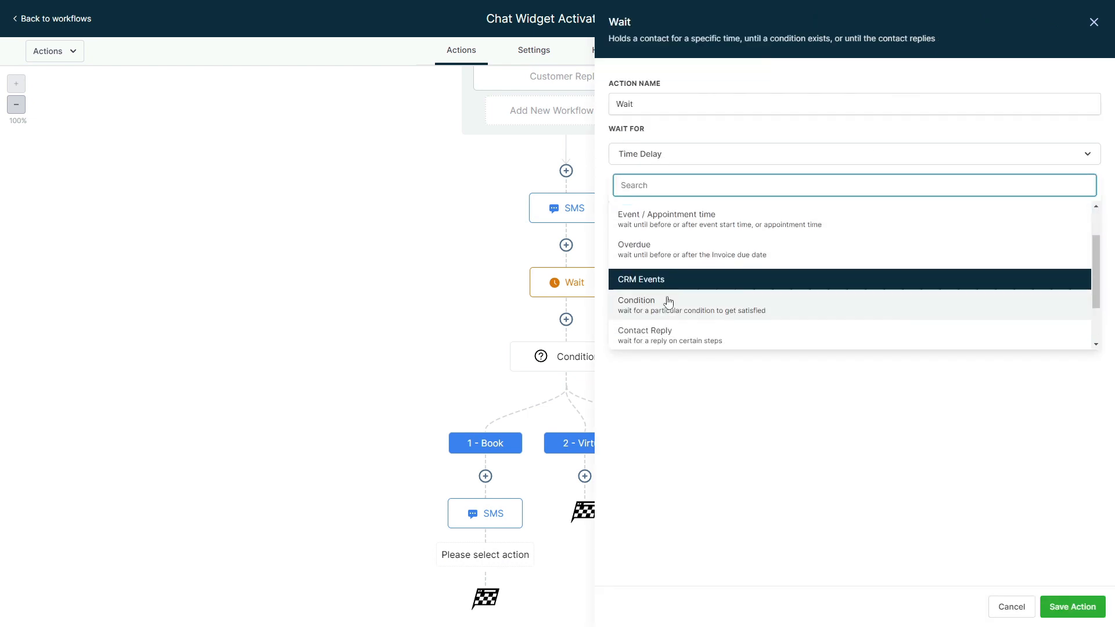
{"action": "left_click", "coordinate": [663, 323]}
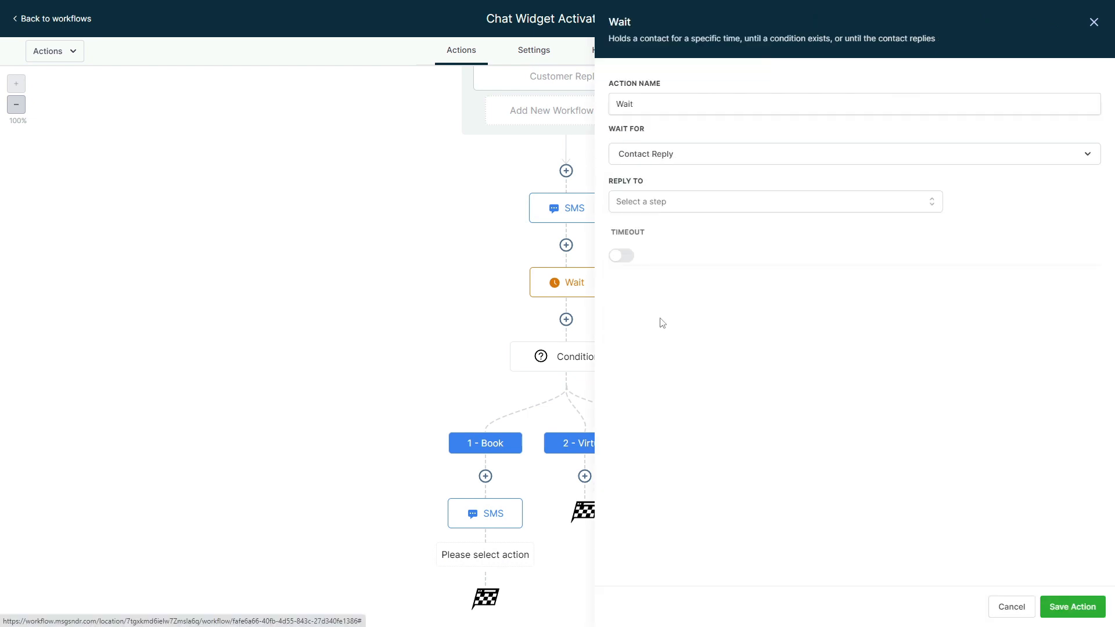
{"action": "left_click", "coordinate": [656, 205]}
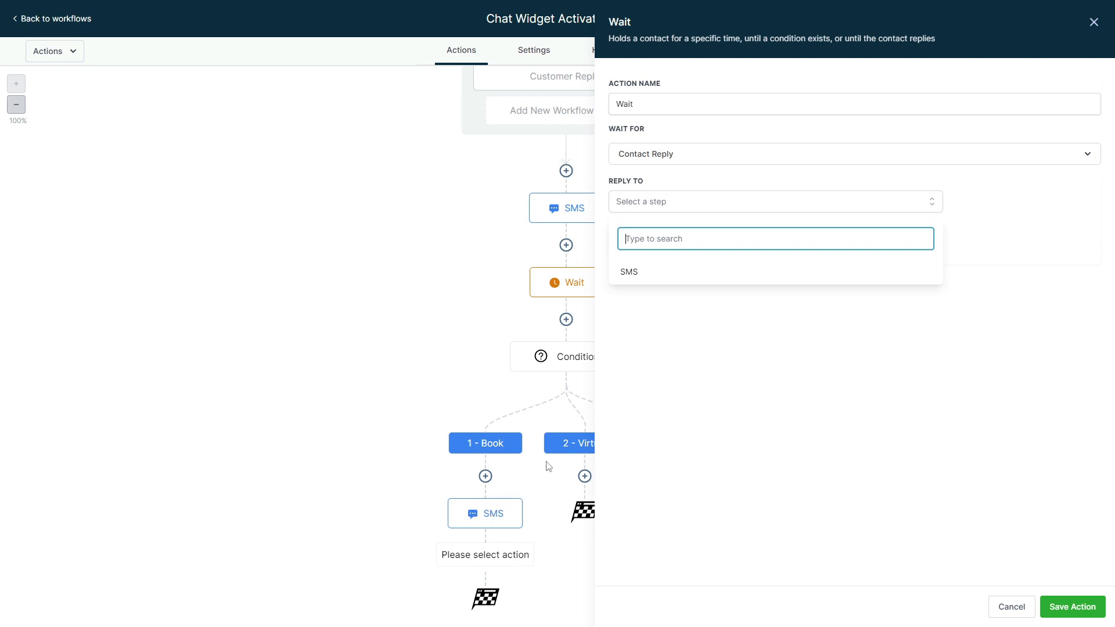
{"action": "left_click", "coordinate": [629, 277]}
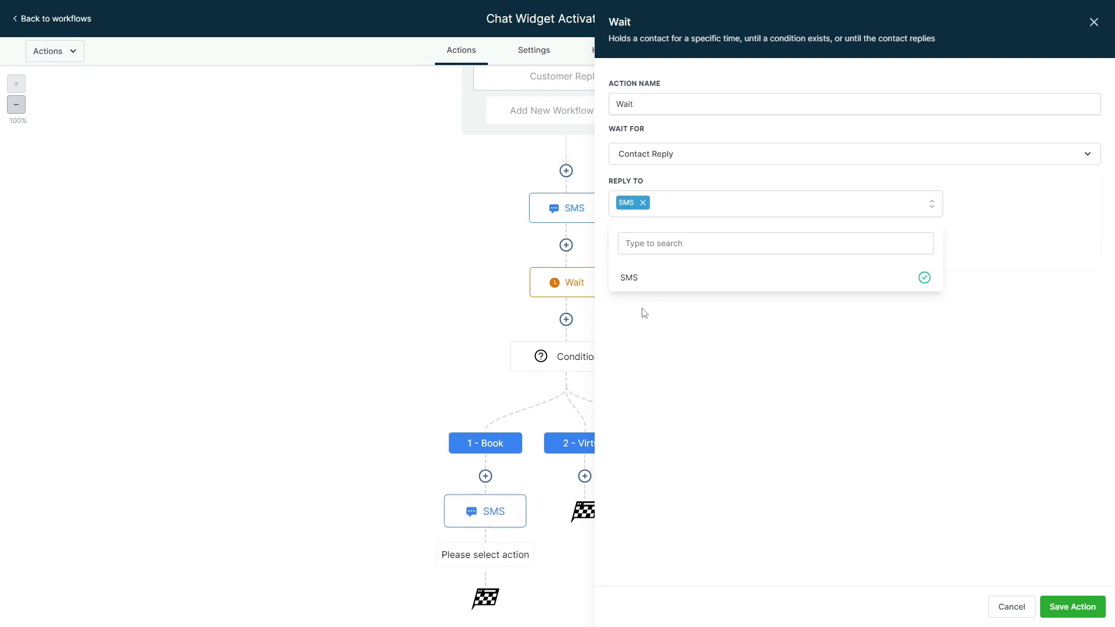
{"action": "left_click", "coordinate": [1060, 598]}
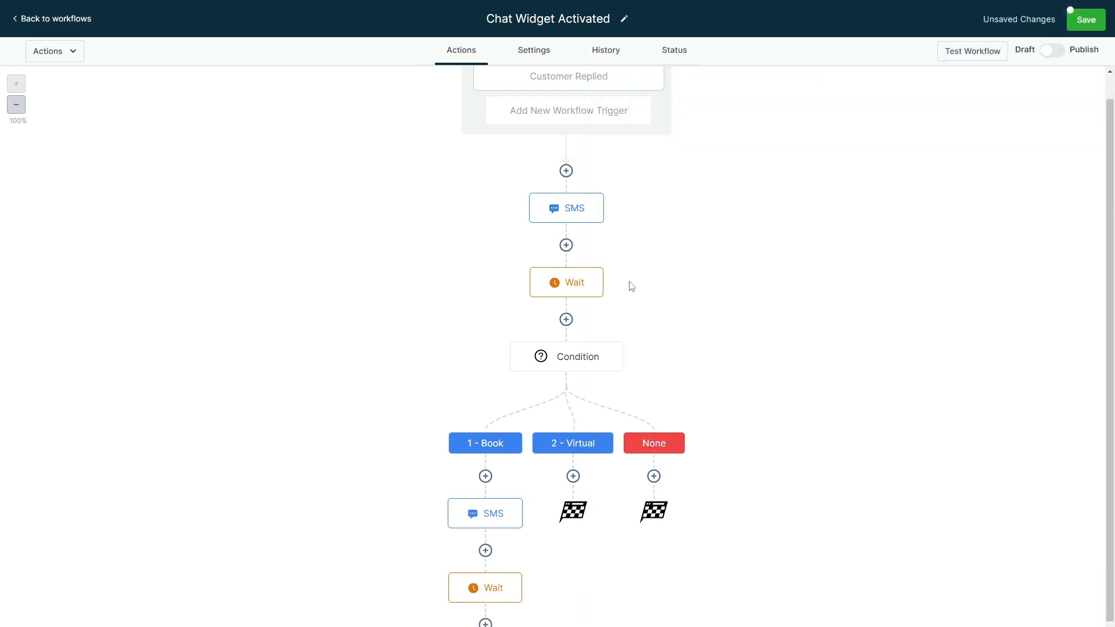
Rename the SMS action under the "1 - Book" branch to "Houston or Dallas?" and save it.
{"action": "left_click", "coordinate": [495, 517]}
{"action": "double_click", "coordinate": [889, 125]}
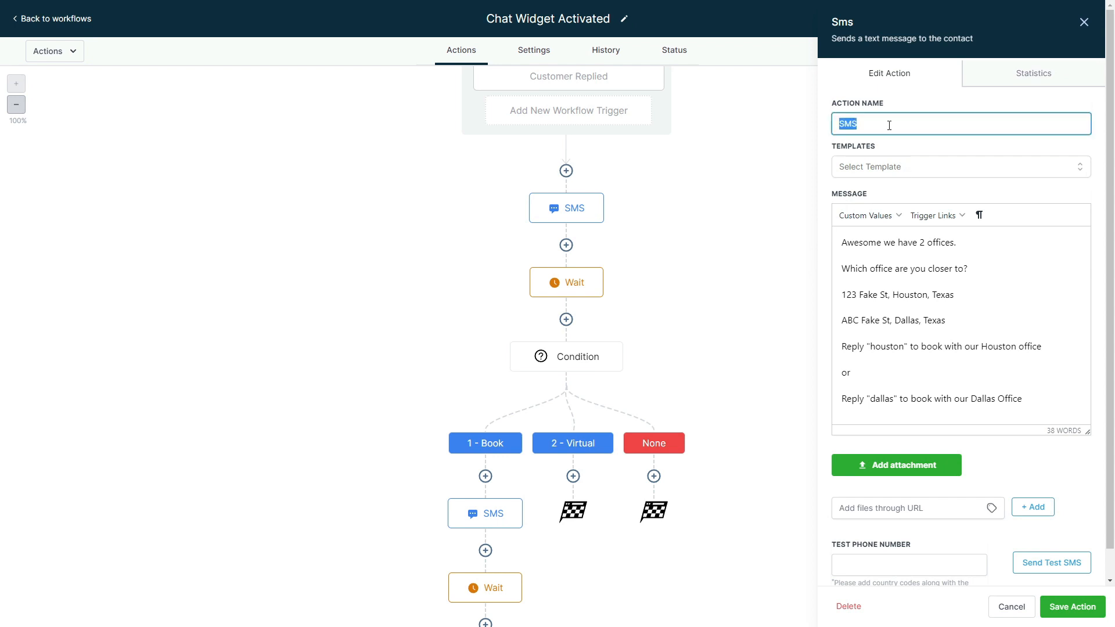
{"action": "key", "text": "BackSpace"}
{"action": "type", "text": "Houston or Dallas?"}
{"action": "left_click", "coordinate": [1072, 606]}
{"action": "scroll", "coordinate": [529, 543], "scroll_direction": "down", "scroll_amount": 1}
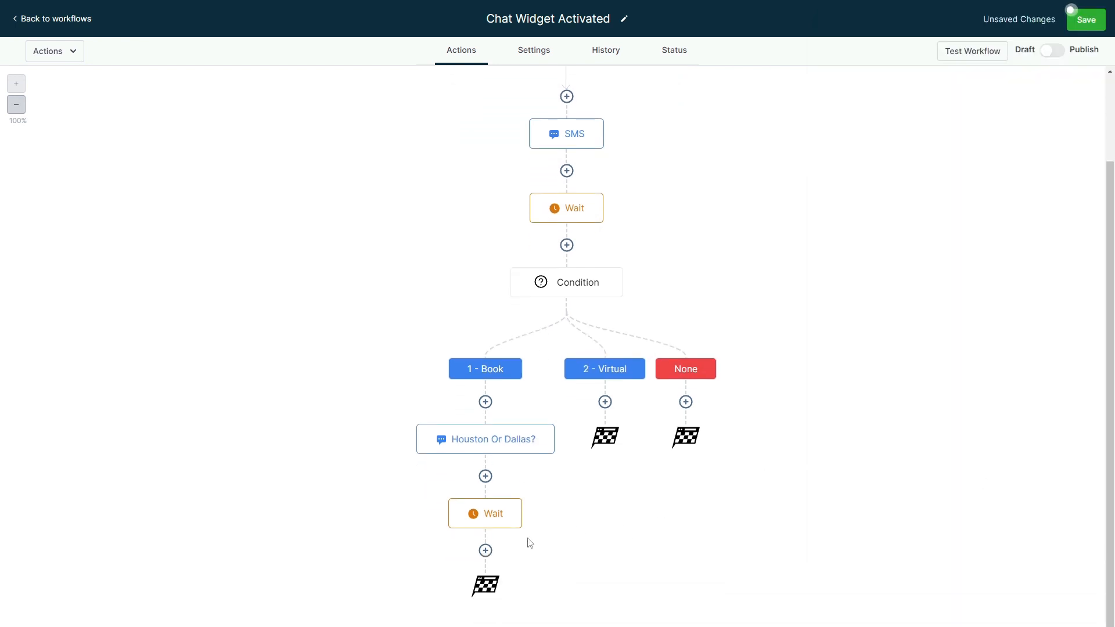
Check and save the Wait action after "Houston or Dallas?", and add an If / Else condition below it with its first branch named "Houston".
{"action": "left_click", "coordinate": [491, 514]}
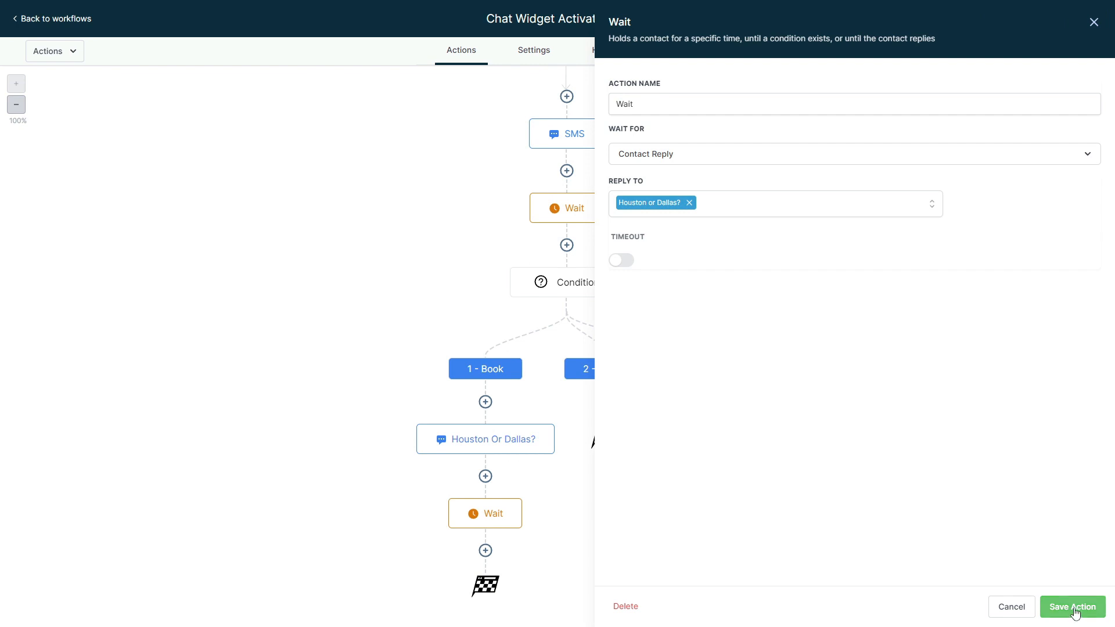
{"action": "left_click", "coordinate": [1072, 607]}
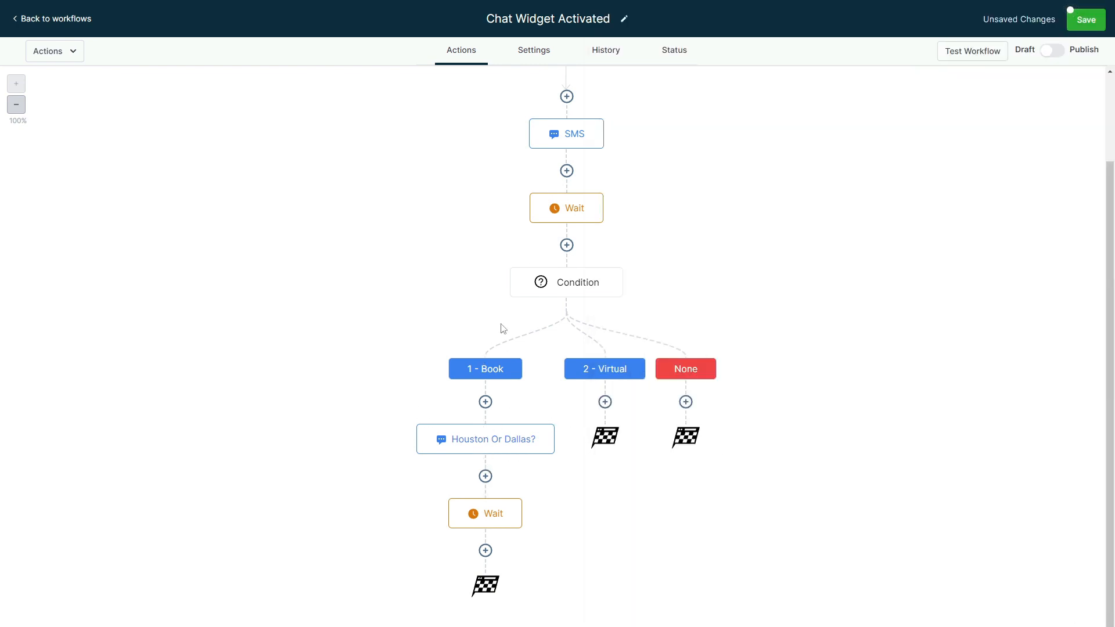
{"action": "left_click", "coordinate": [485, 550]}
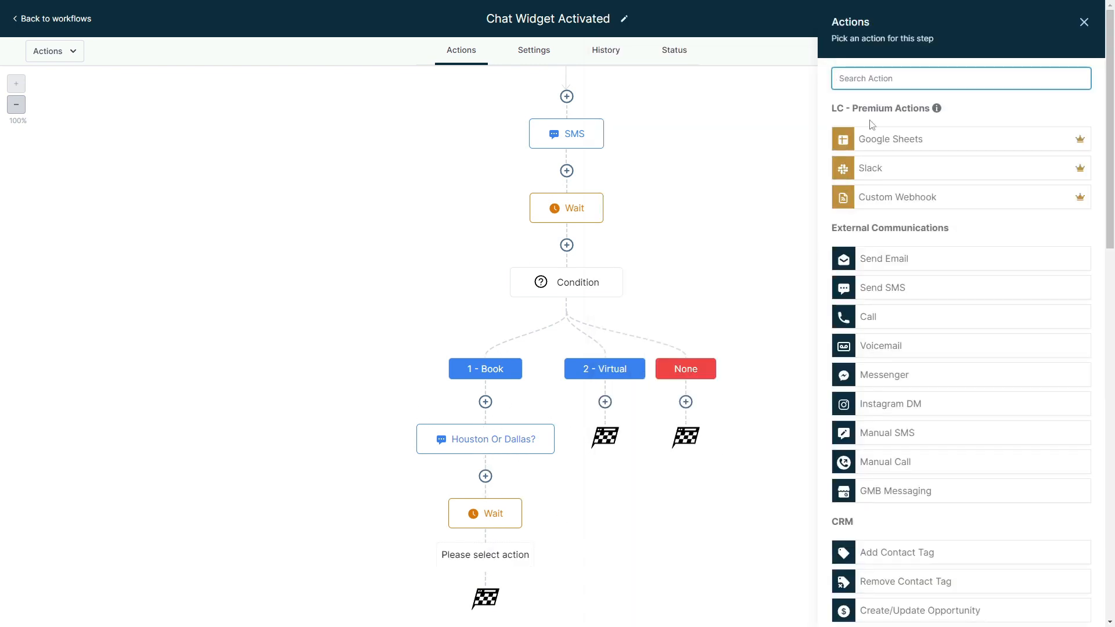
{"action": "type", "text": "if"}
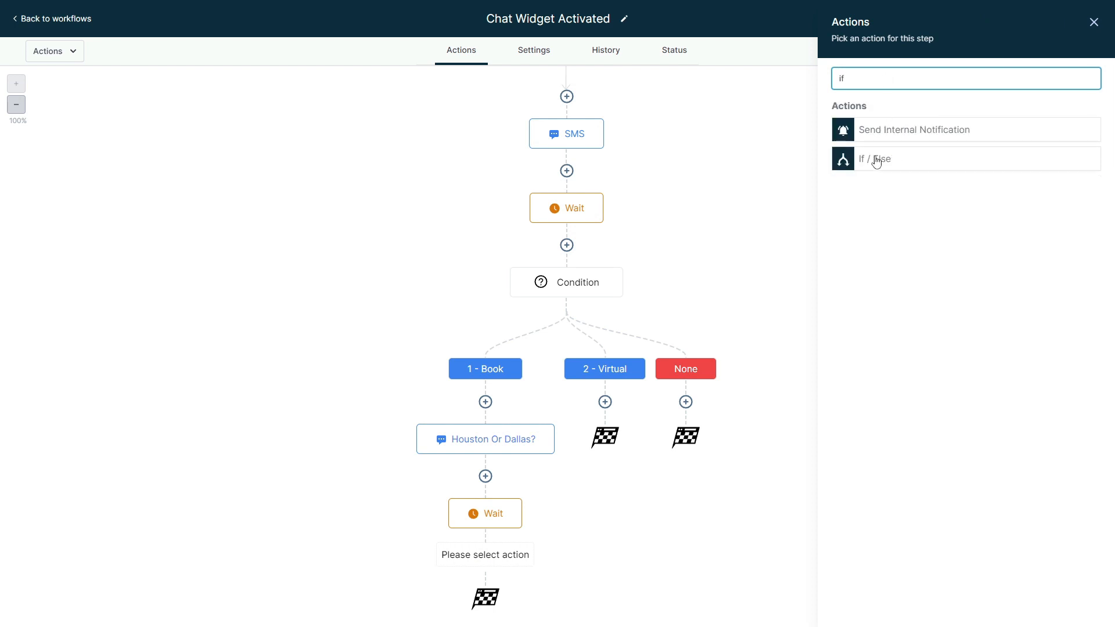
{"action": "left_click", "coordinate": [876, 161]}
{"action": "double_click", "coordinate": [681, 186]}
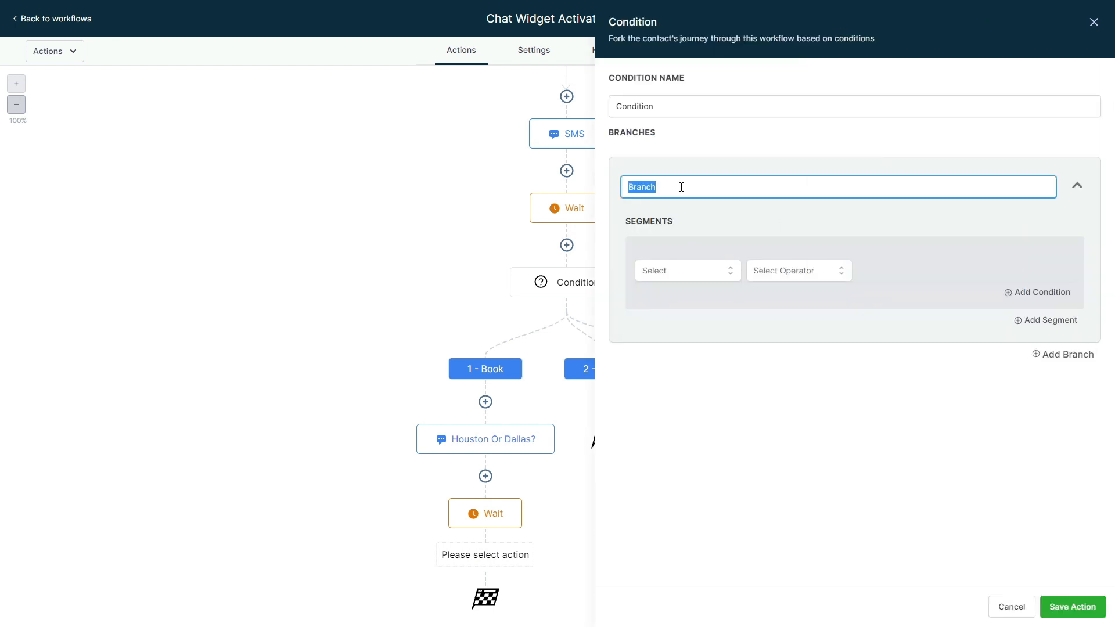
{"action": "type", "text": "Houston"}
{"action": "key", "text": "Tab"}
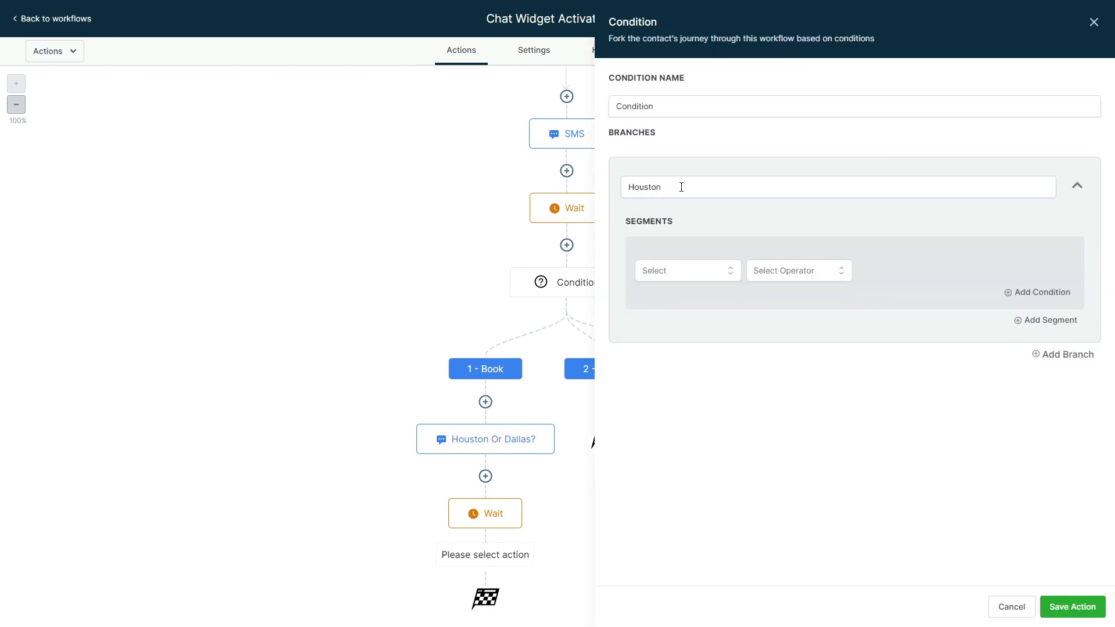
Set the "Houston" branch's condition to Replied message, Contains, "Houston".
{"action": "left_click", "coordinate": [664, 280]}
{"action": "scroll", "coordinate": [689, 386], "scroll_direction": "down", "scroll_amount": 2}
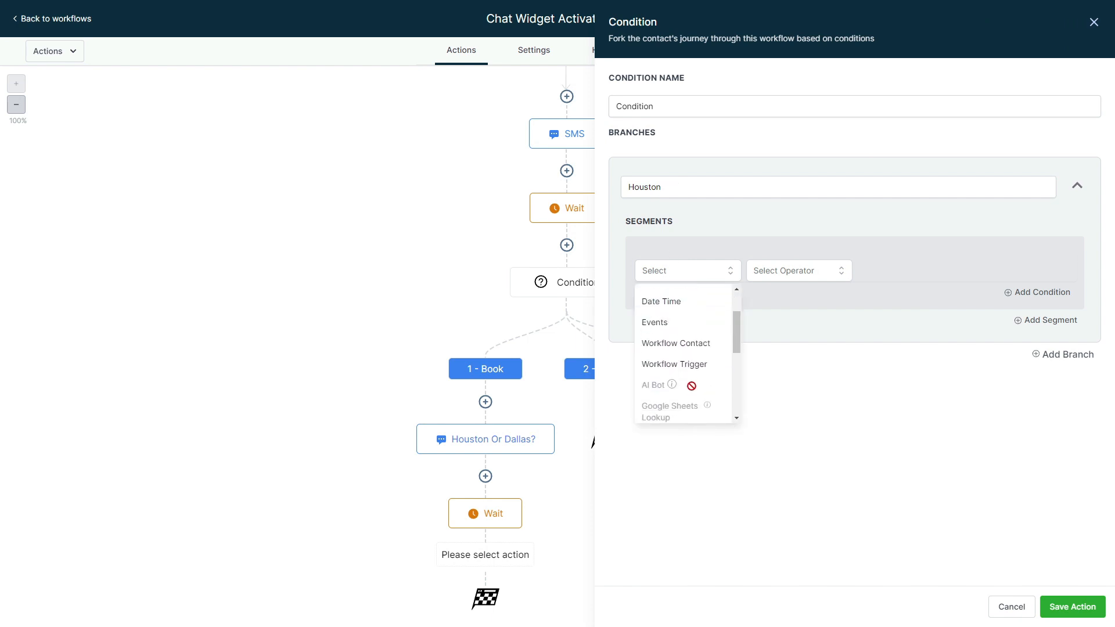
{"action": "scroll", "coordinate": [696, 379], "scroll_direction": "up", "scroll_amount": 2}
{"action": "left_click", "coordinate": [667, 315]}
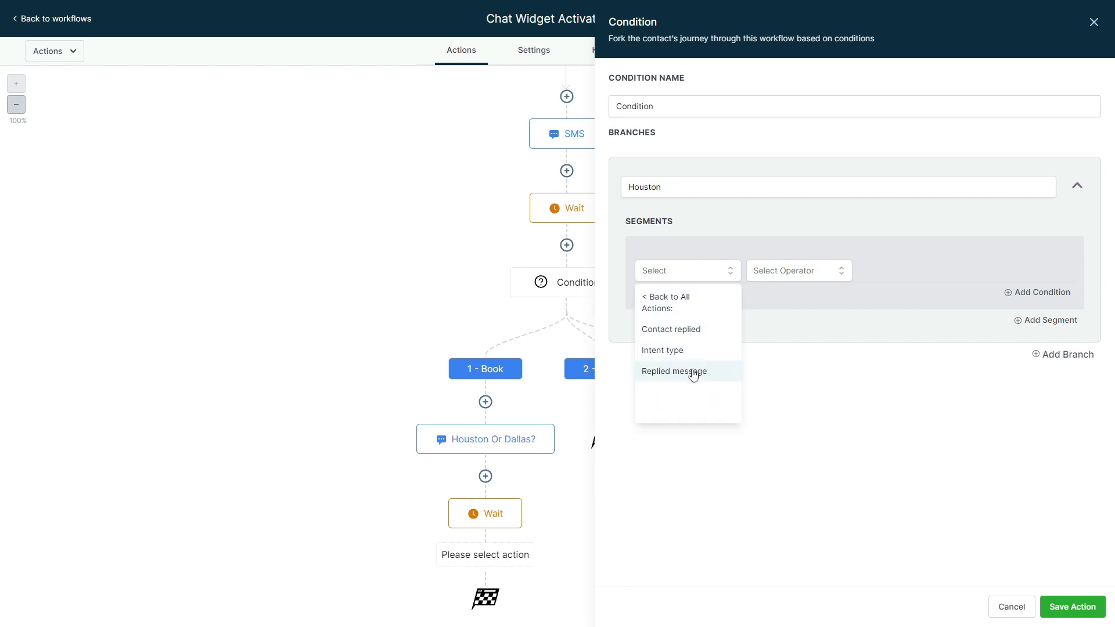
{"action": "left_click", "coordinate": [695, 372]}
{"action": "left_click", "coordinate": [777, 270]}
{"action": "left_click", "coordinate": [784, 340]}
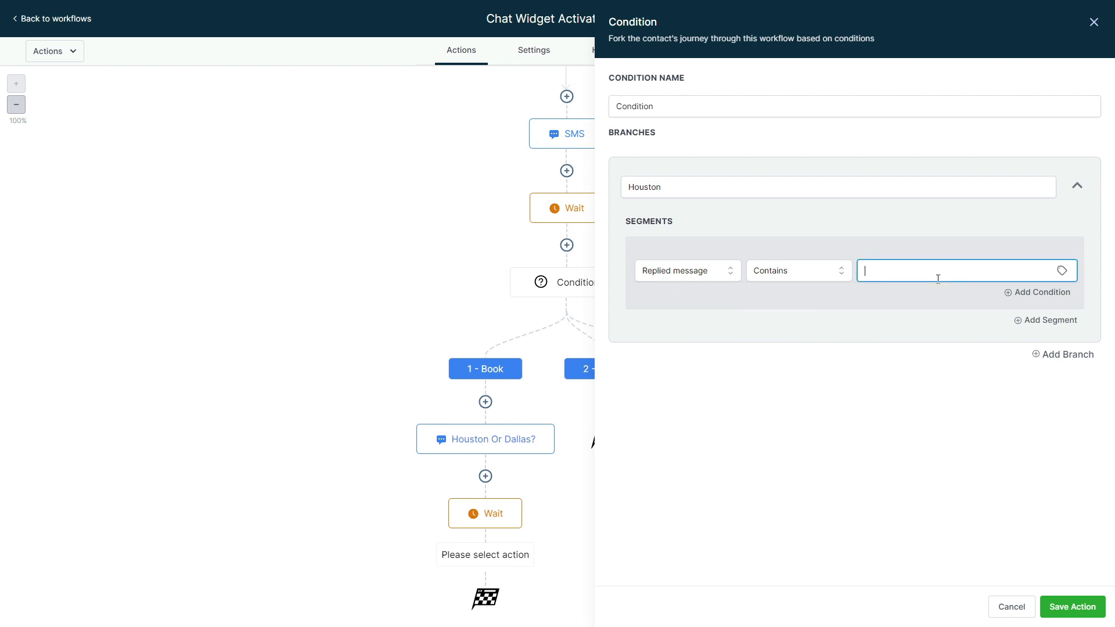
{"action": "type", "text": "Houston"}
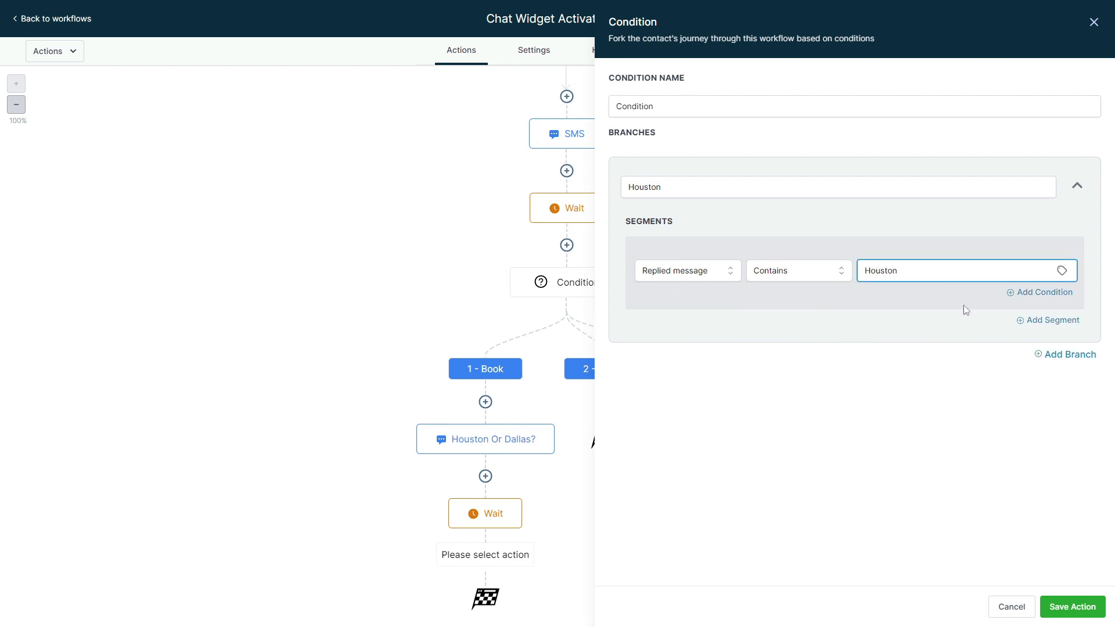
Add a second branch to the condition, and add another condition row joined by Or to the "Houston" branch.
{"action": "left_click", "coordinate": [1063, 355]}
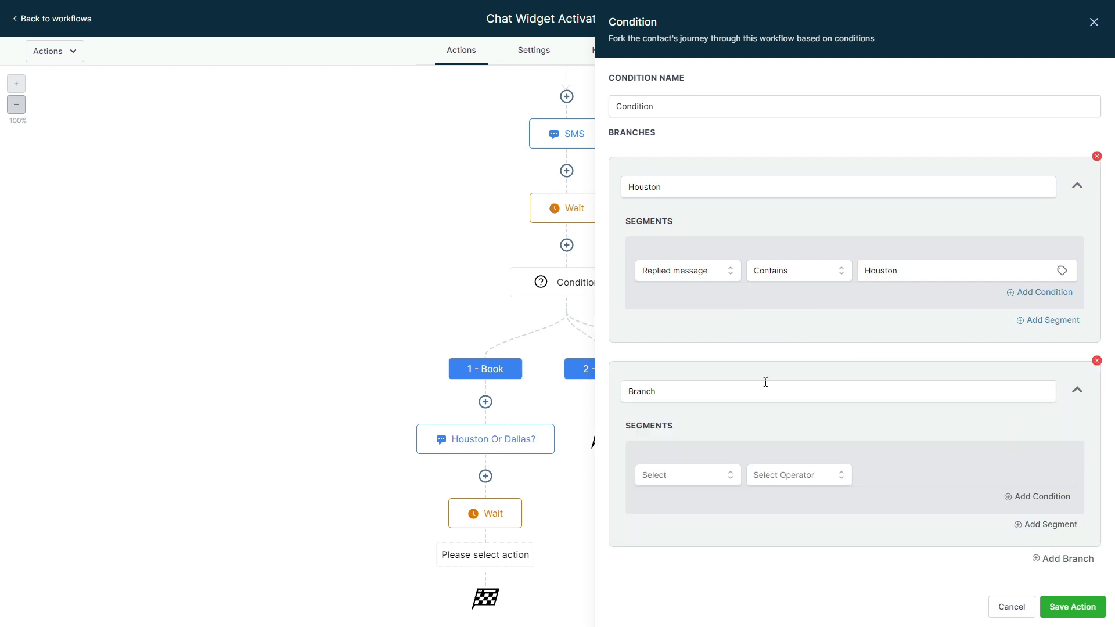
{"action": "left_click", "coordinate": [1026, 298]}
{"action": "left_click", "coordinate": [672, 369]}
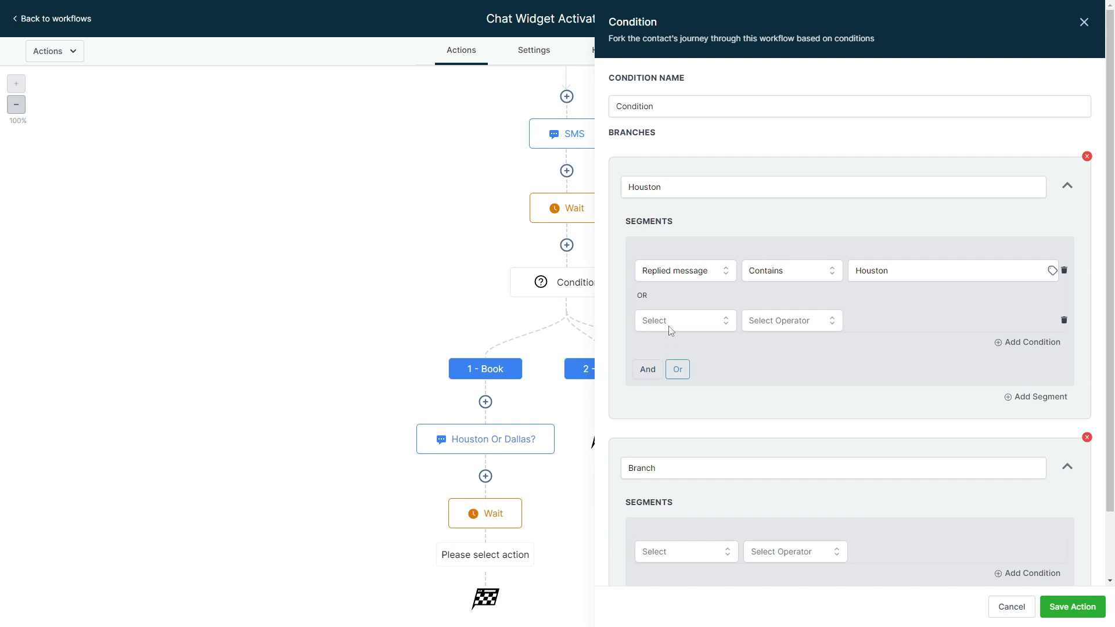
Set the second condition of the "Houston" branch to Replied message, Contains, "houston" in lowercase.
{"action": "left_click", "coordinate": [670, 329]}
{"action": "left_click", "coordinate": [678, 367]}
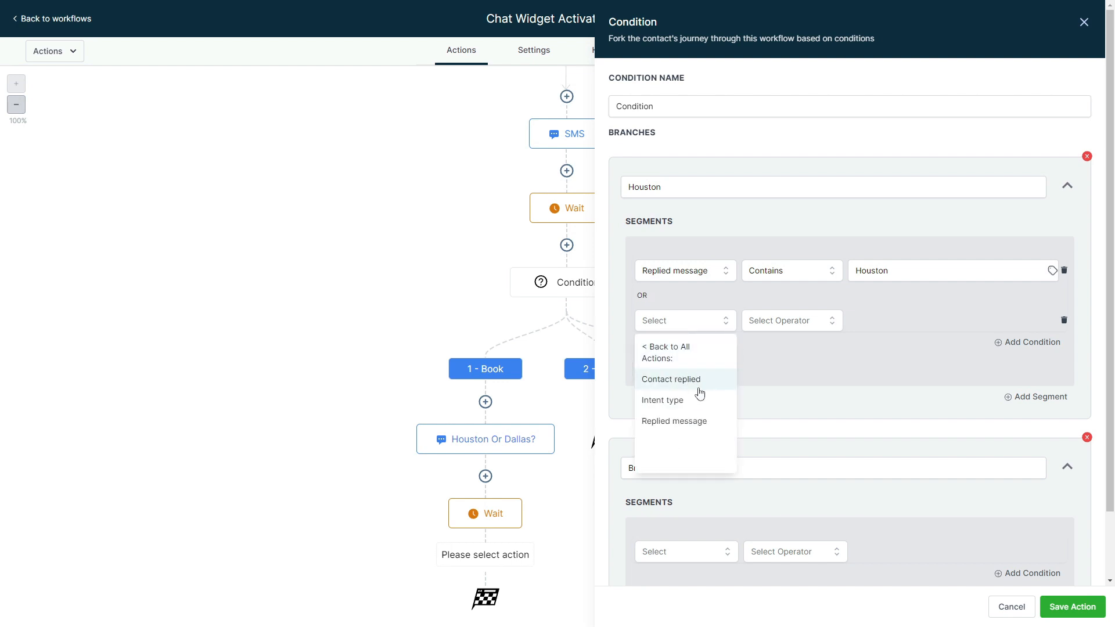
{"action": "left_click", "coordinate": [699, 383]}
{"action": "left_click", "coordinate": [754, 320]}
{"action": "left_click", "coordinate": [718, 320]}
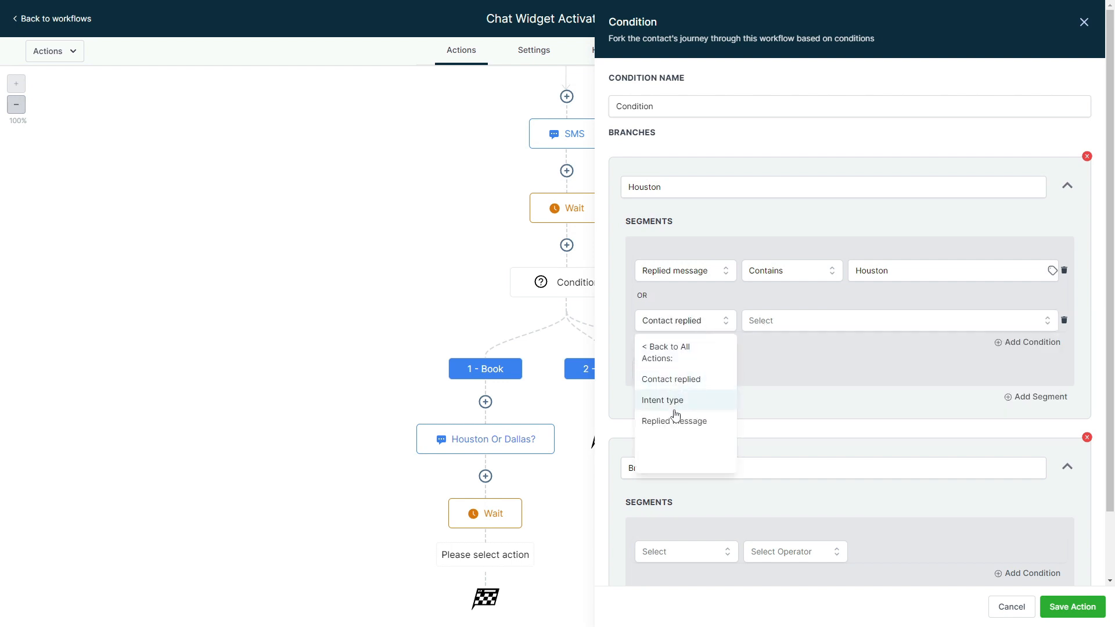
{"action": "left_click", "coordinate": [673, 421]}
{"action": "left_click", "coordinate": [758, 329]}
{"action": "left_click", "coordinate": [764, 388]}
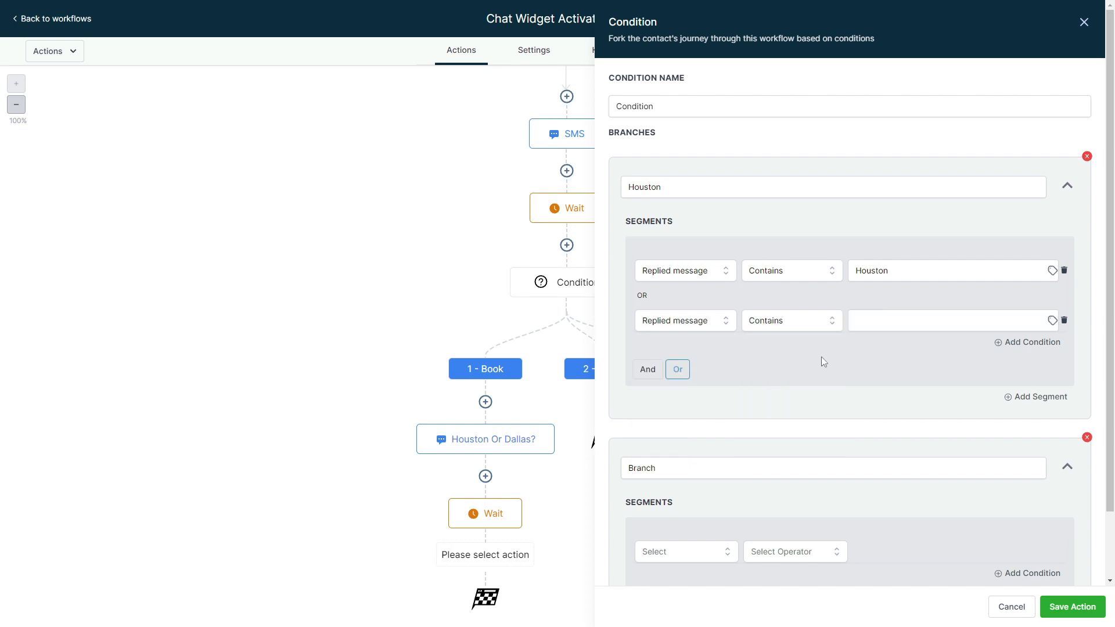
{"action": "left_click", "coordinate": [882, 322]}
{"action": "type", "text": "hou"}
{"action": "key", "text": "BackSpace"}
{"action": "type", "text": "oust"}
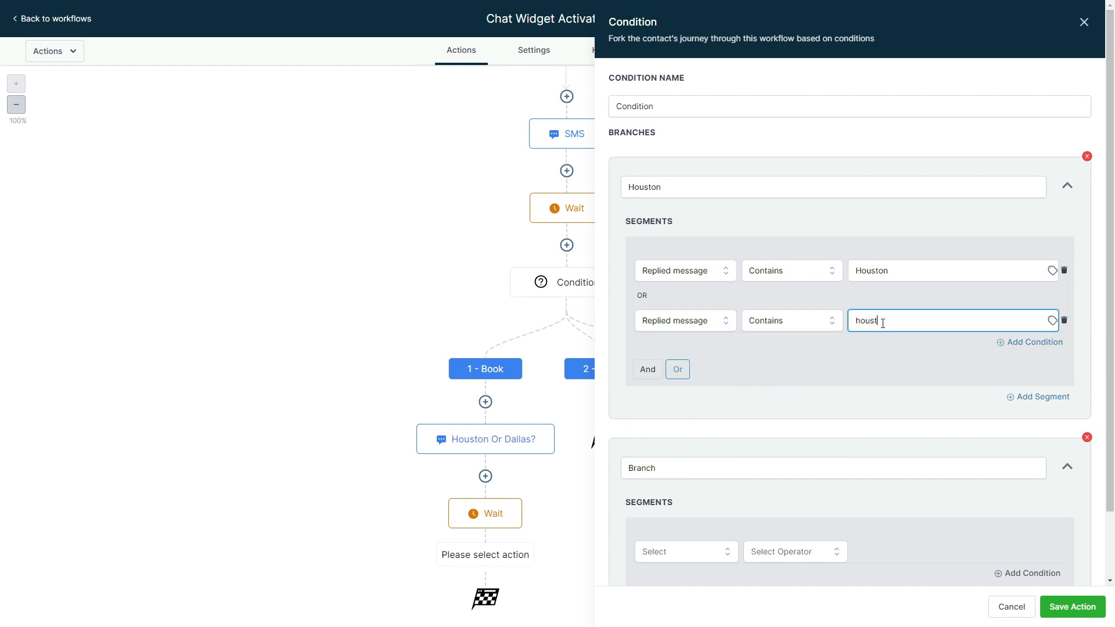
{"action": "type", "text": "on"}
Name the condition's second branch "Dallas".
{"action": "scroll", "coordinate": [871, 372], "scroll_direction": "down", "scroll_amount": 2}
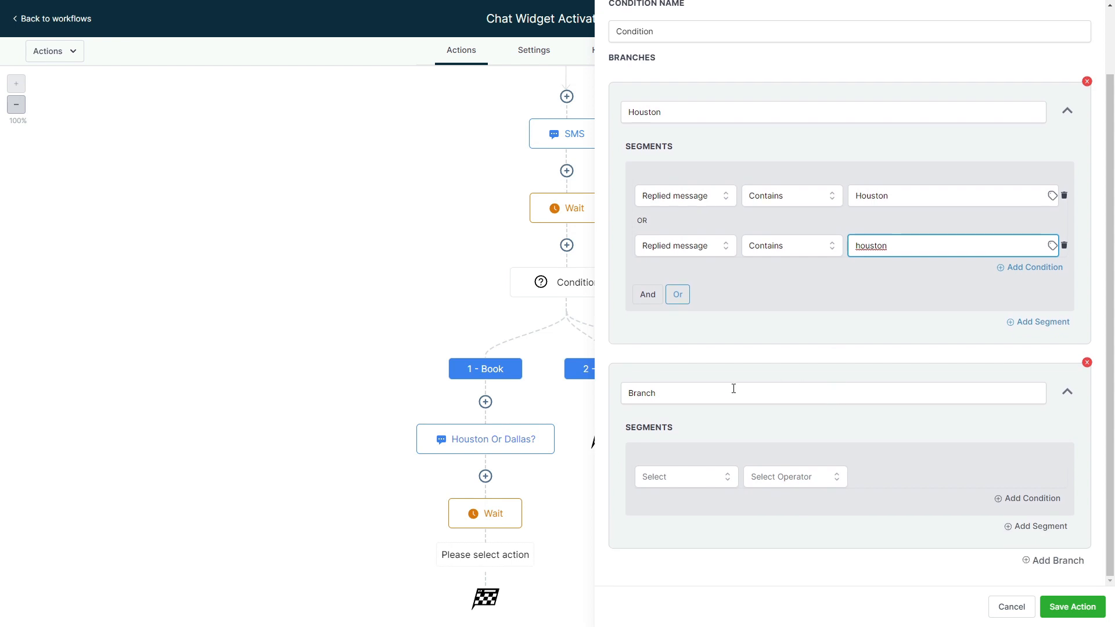
{"action": "left_click", "coordinate": [832, 388]}
{"action": "double_click", "coordinate": [896, 390]}
{"action": "type", "text": "Dallas"}
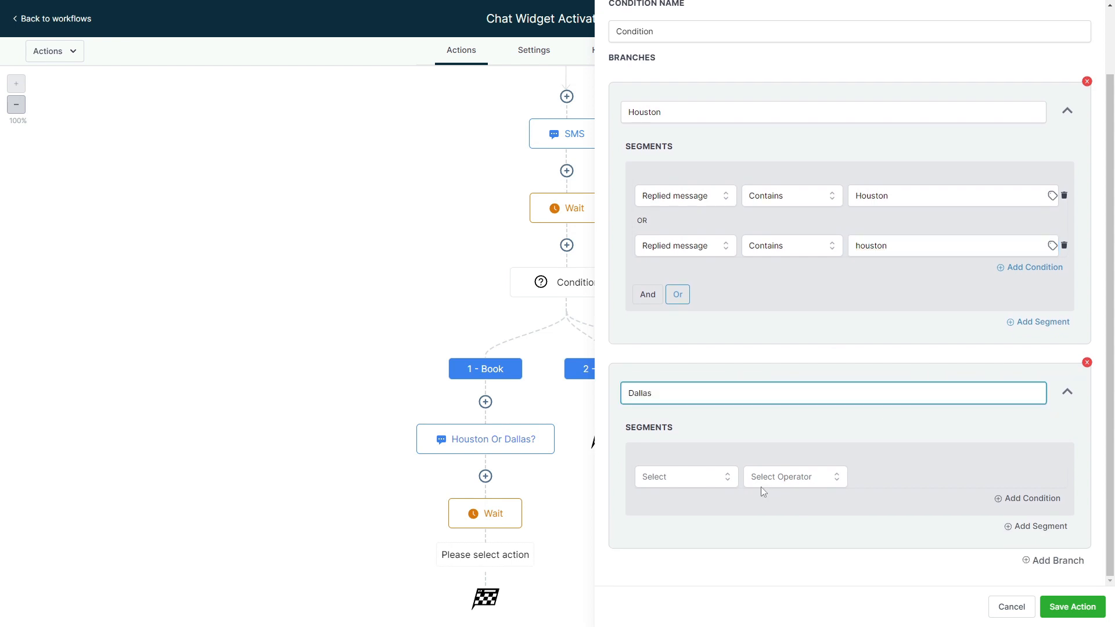
Set the "Dallas" branch's condition to Replied message, Contains, "Dallas".
{"action": "left_click", "coordinate": [726, 477]}
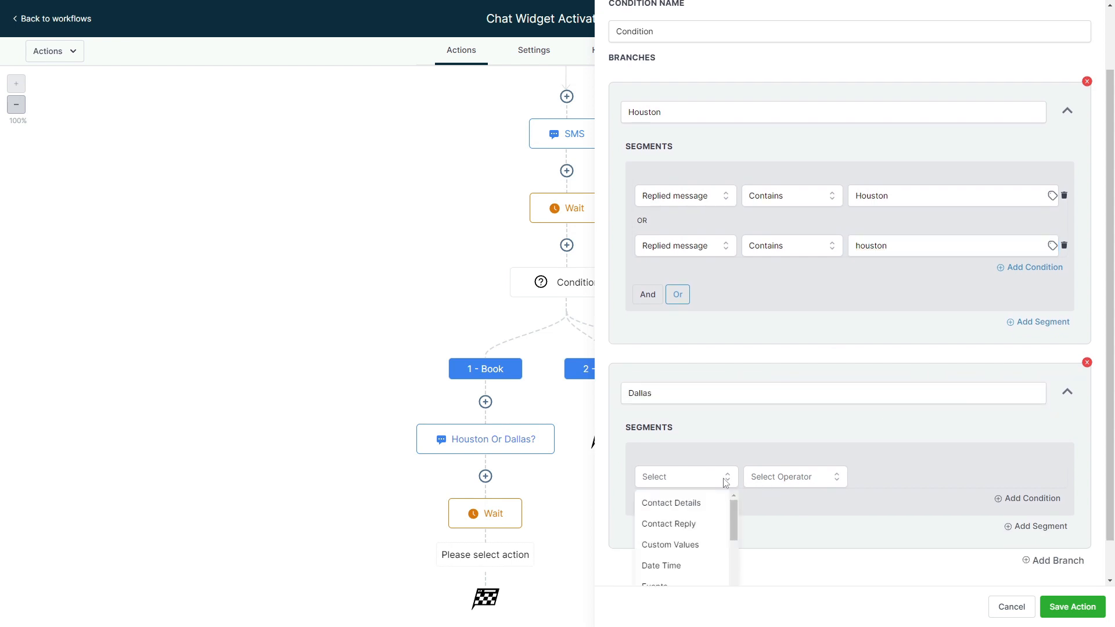
{"action": "scroll", "coordinate": [719, 464], "scroll_direction": "down", "scroll_amount": 1}
{"action": "left_click", "coordinate": [682, 479]}
{"action": "left_click", "coordinate": [673, 534]}
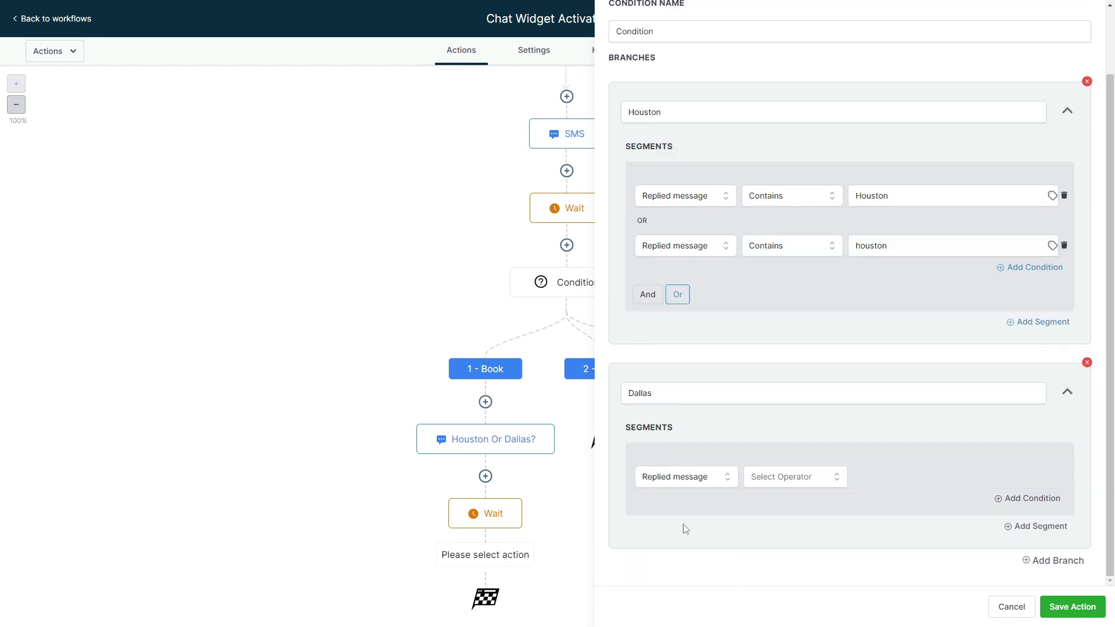
{"action": "left_click", "coordinate": [781, 476]}
{"action": "left_click", "coordinate": [772, 542]}
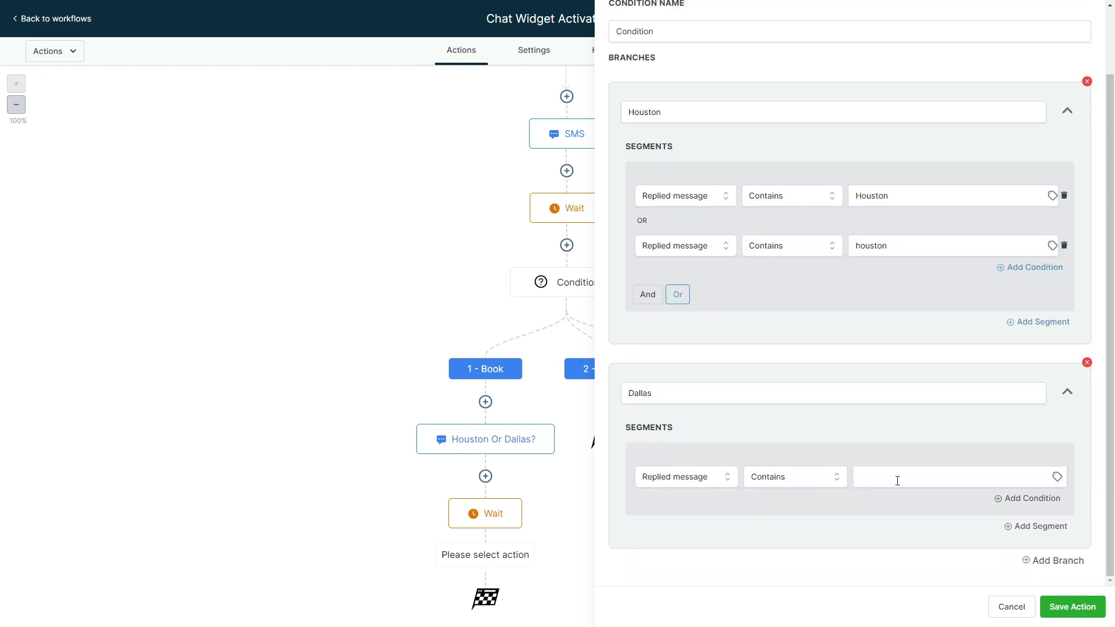
{"action": "left_click", "coordinate": [897, 481]}
{"action": "type", "text": "Dallas"}
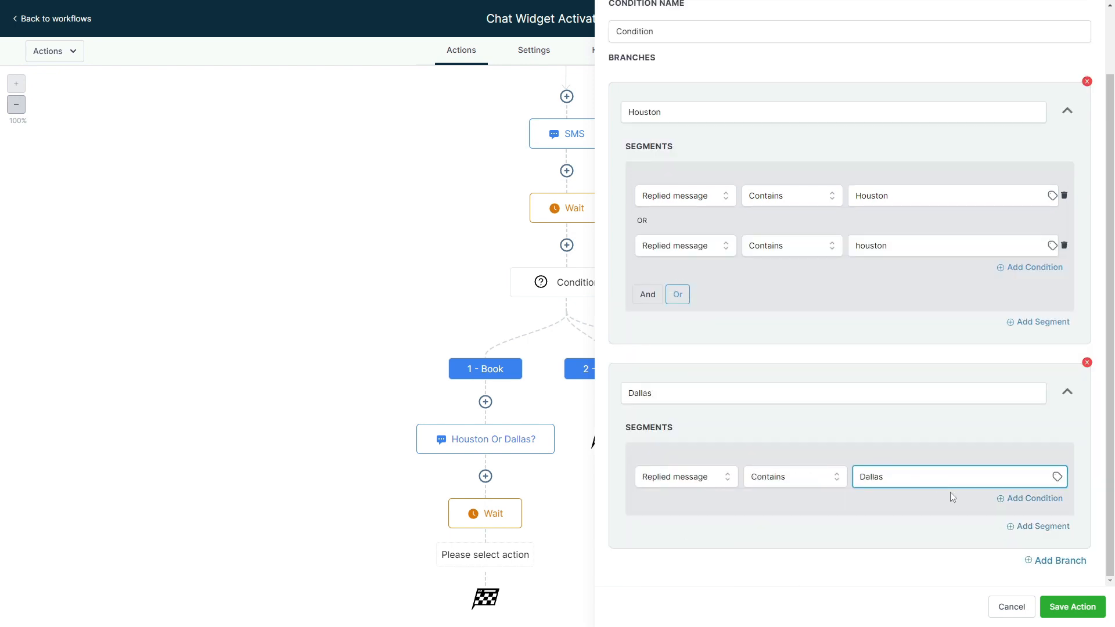
Add a condition joined by Or to the "Dallas" branch: Replied message, Contains, "dallas" in lowercase.
{"action": "left_click", "coordinate": [1013, 498]}
{"action": "scroll", "coordinate": [870, 481], "scroll_direction": "down", "scroll_amount": 2}
{"action": "left_click", "coordinate": [675, 500]}
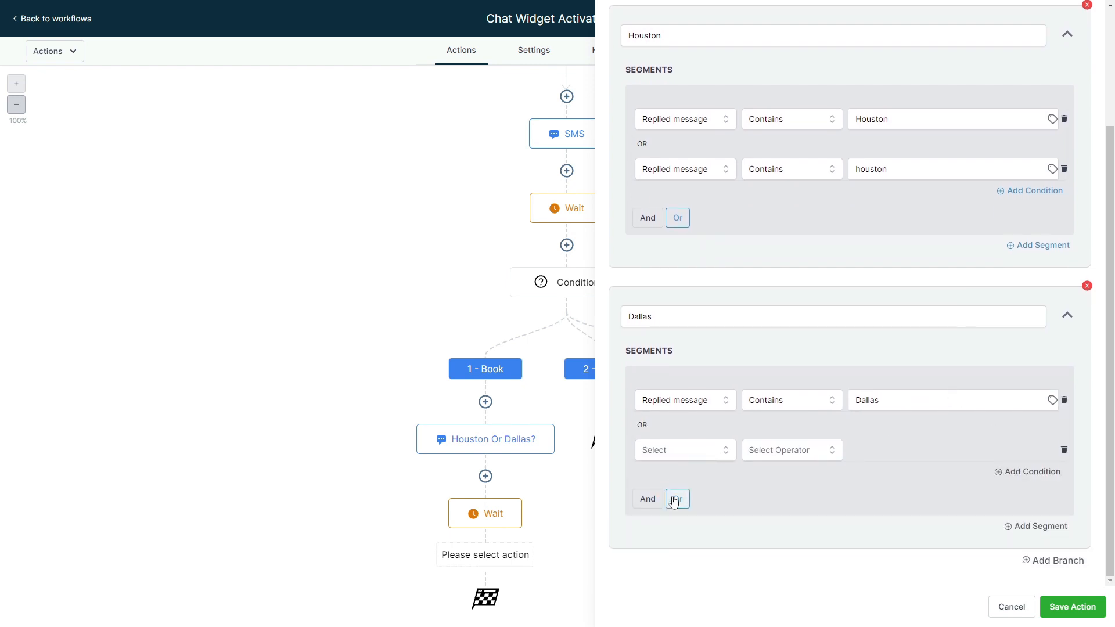
{"action": "left_click", "coordinate": [680, 450]}
{"action": "left_click", "coordinate": [688, 496]}
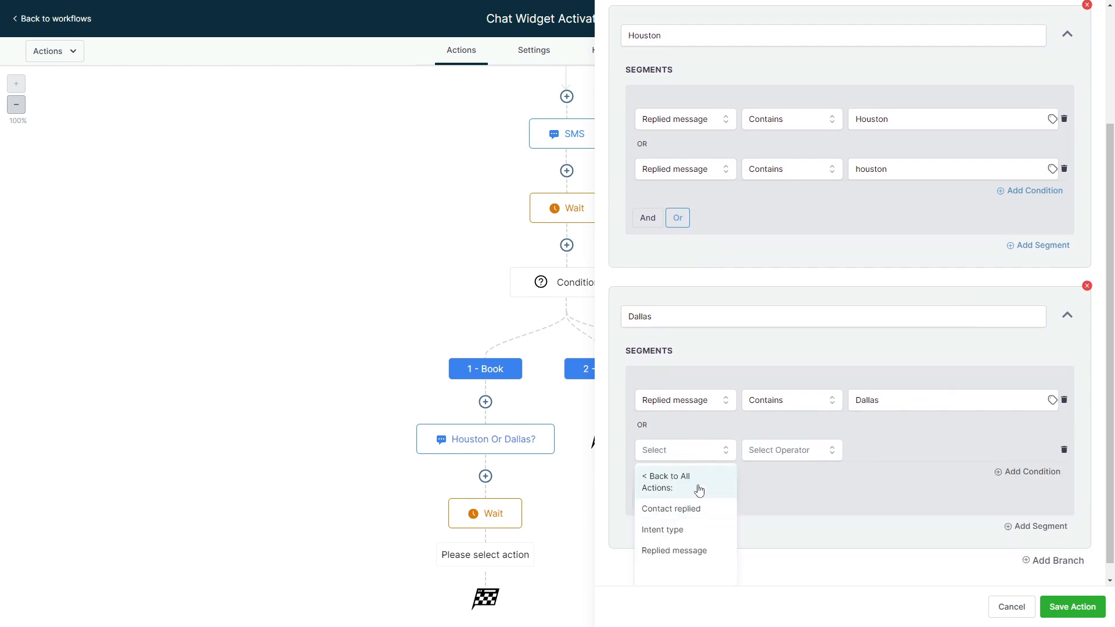
{"action": "left_click", "coordinate": [689, 551]}
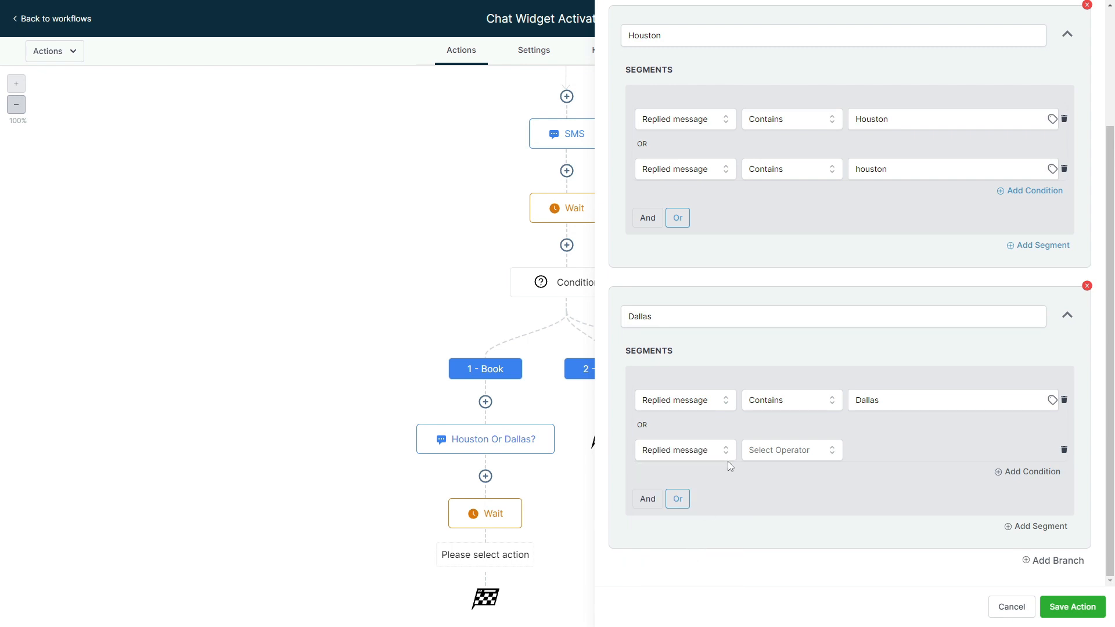
{"action": "left_click", "coordinate": [760, 458]}
{"action": "left_click", "coordinate": [760, 509]}
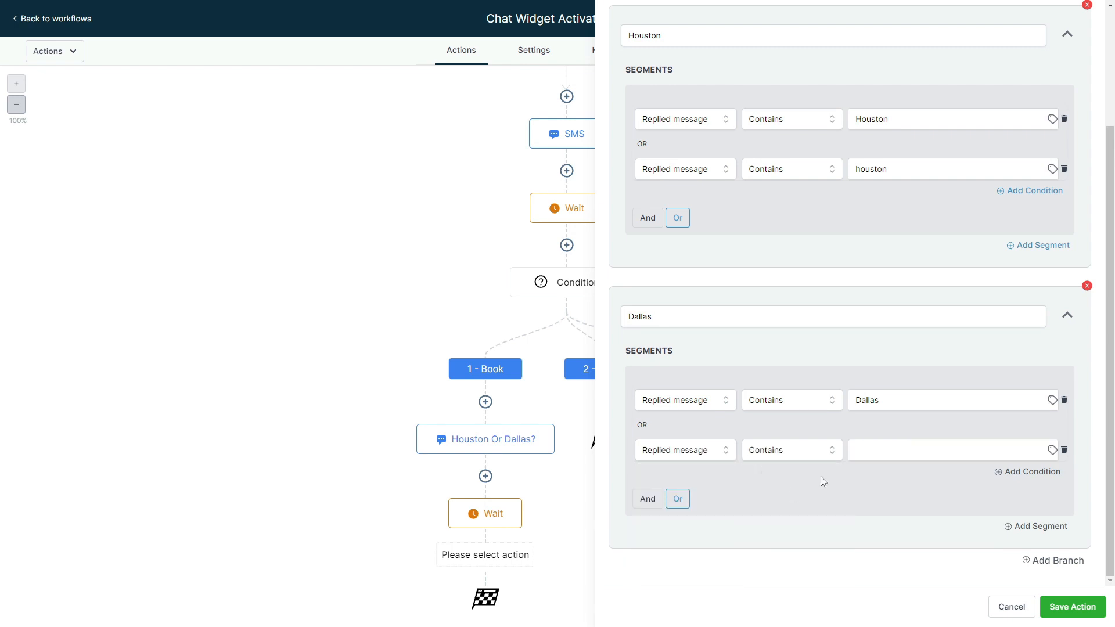
{"action": "left_click", "coordinate": [897, 444]}
{"action": "type", "text": "dl"}
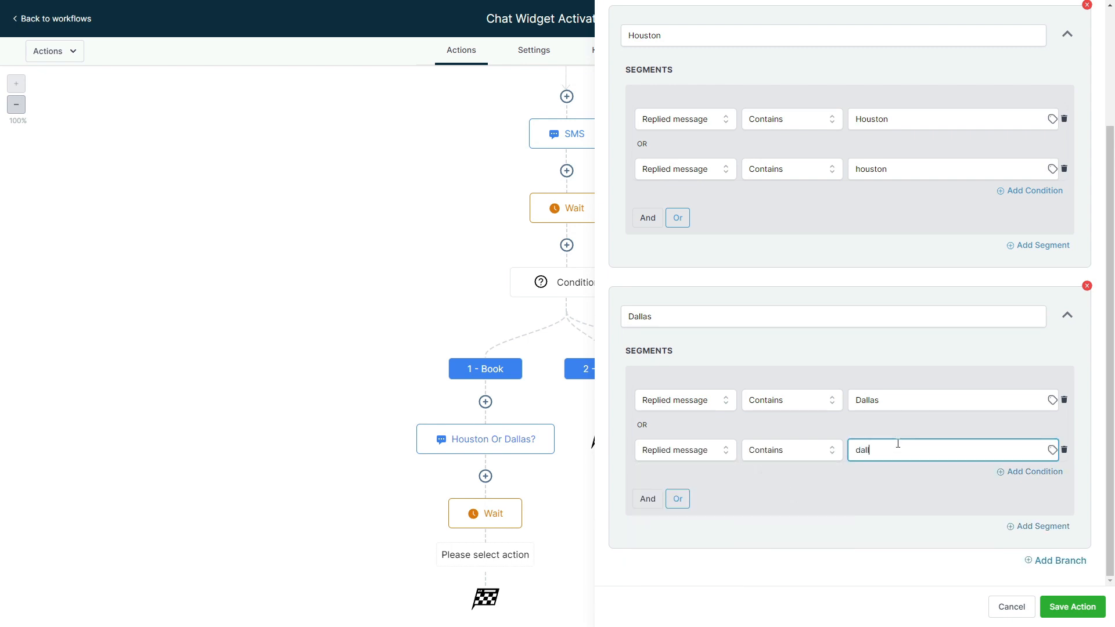
Review the conditions of the "Houston" and "Dallas" branches and save the If / Else action.
{"action": "scroll", "coordinate": [935, 448], "scroll_direction": "up", "scroll_amount": 3}
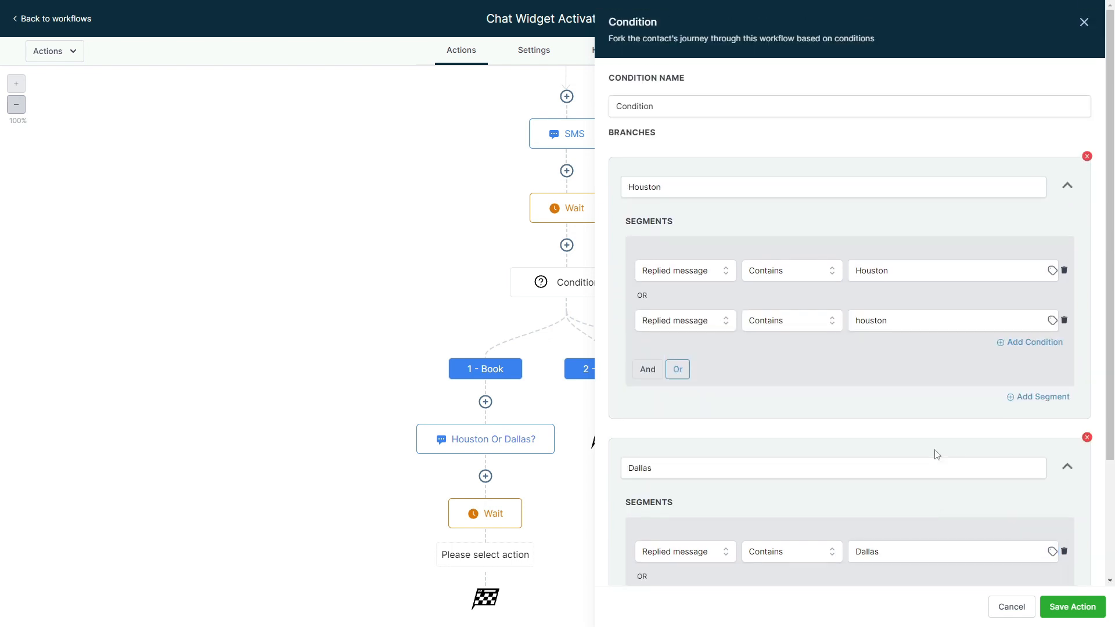
{"action": "scroll", "coordinate": [935, 455], "scroll_direction": "down", "scroll_amount": 3}
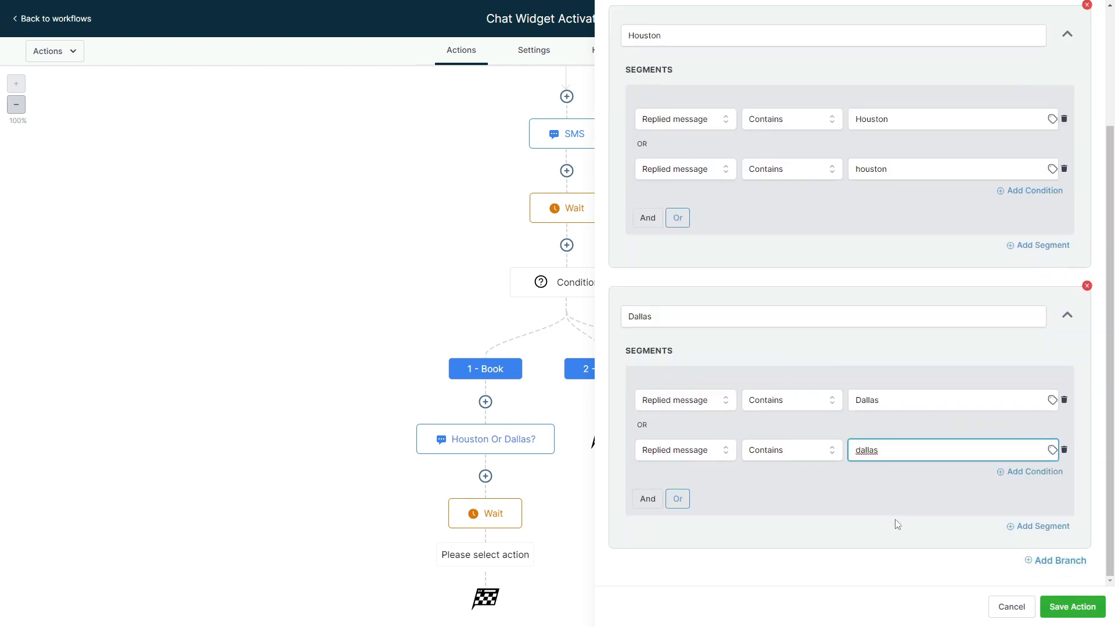
{"action": "left_click", "coordinate": [1071, 606]}
Check the message of the "Houston or Dallas?" SMS, and add a Send SMS action under the "Houston" branch.
{"action": "scroll", "coordinate": [818, 495], "scroll_direction": "down", "scroll_amount": 3}
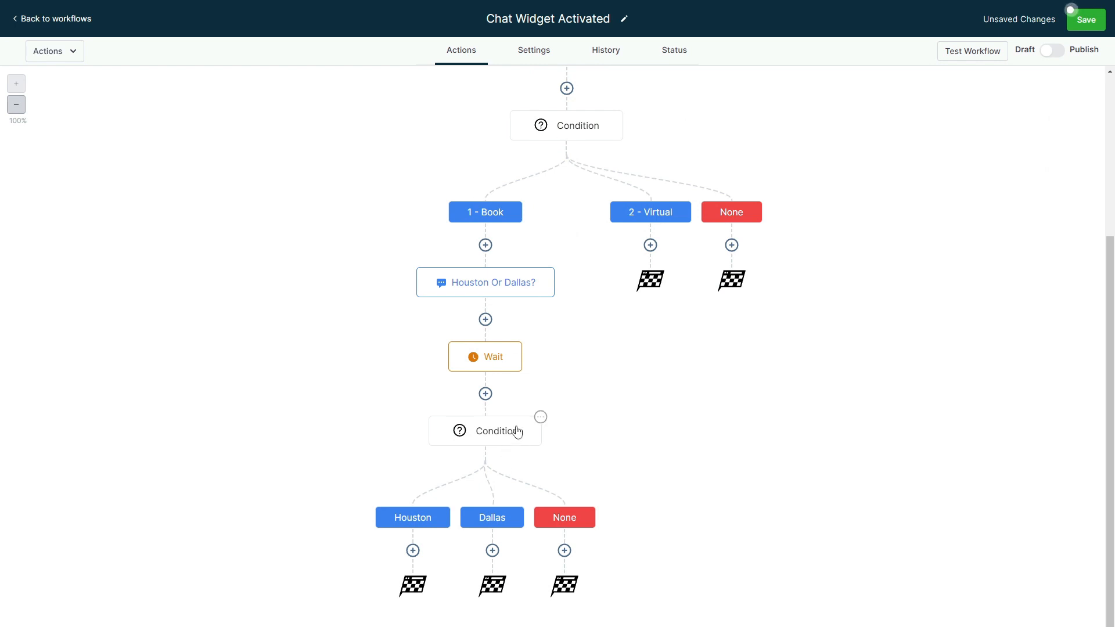
{"action": "left_click", "coordinate": [486, 277]}
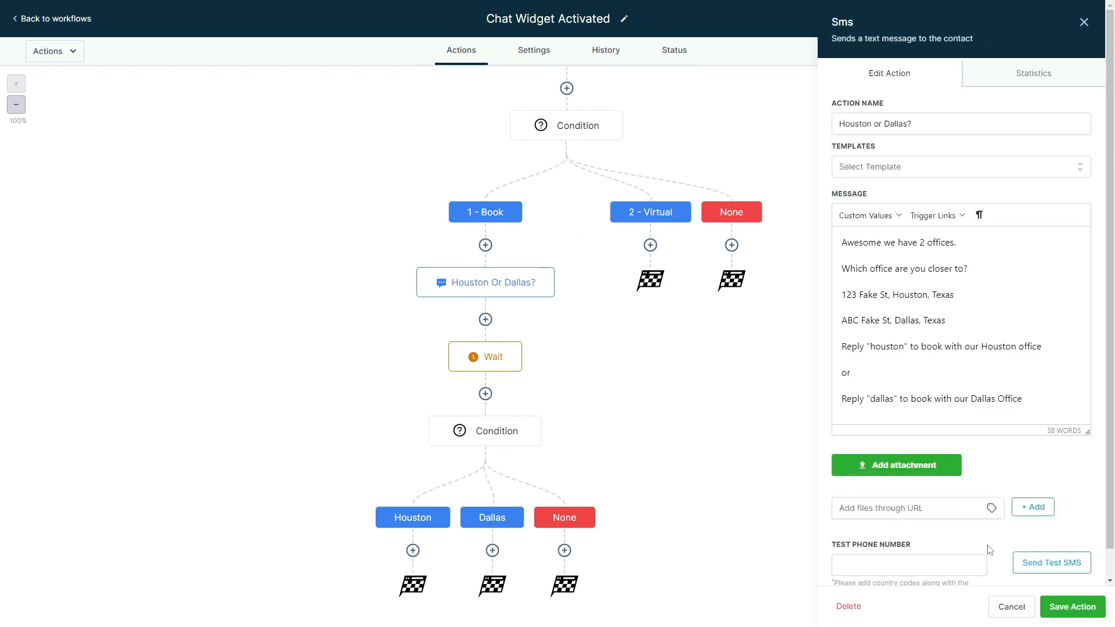
{"action": "left_click", "coordinate": [413, 551]}
{"action": "left_click", "coordinate": [874, 287]}
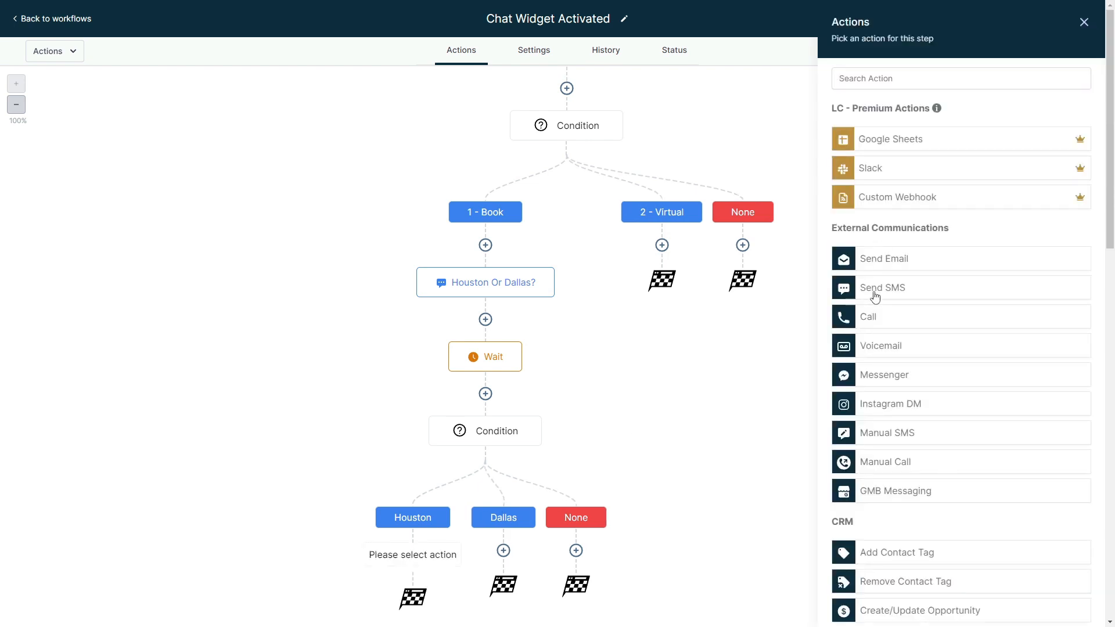
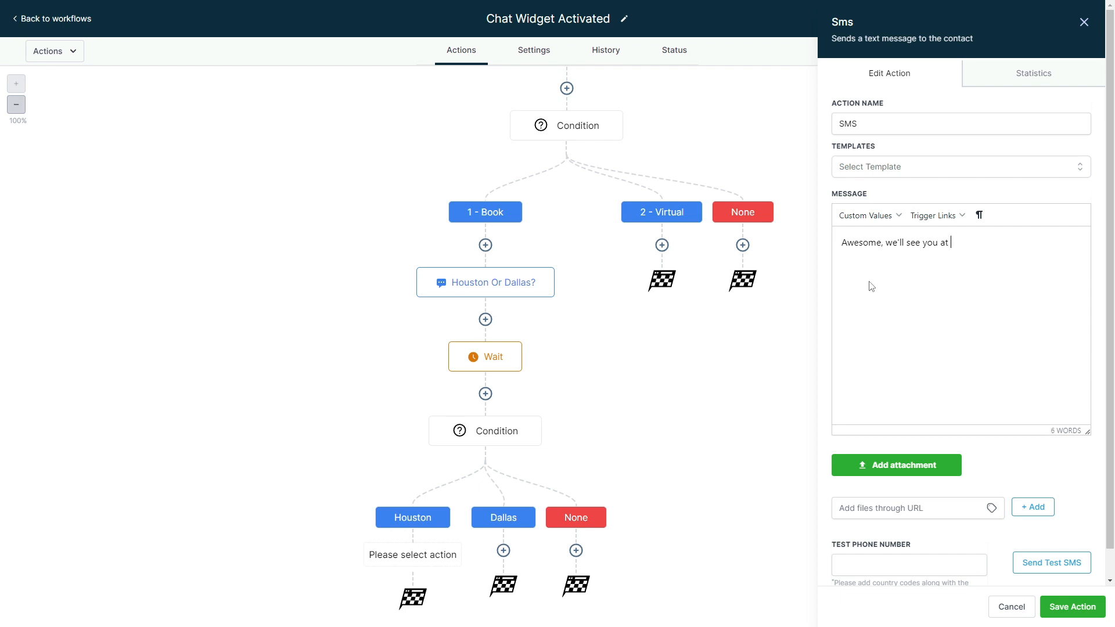
Word the SMS message under the "Houston" branch as "Awesome, book with our Dallas office here:" and save the action.
{"action": "key", "text": "BackSpace"}
{"action": "key", "text": "BackSpace"}
{"action": "key", "text": "BackSpace"}
{"action": "key", "text": "BackSpace"}
{"action": "key", "text": "BackSpace"}
{"action": "key", "text": "BackSpace"}
{"action": "key", "text": "BackSpace"}
{"action": "key", "text": "BackSpace"}
{"action": "key", "text": "BackSpace"}
{"action": "key", "text": "BackSpace"}
{"action": "key", "text": "BackSpace"}
{"action": "key", "text": "BackSpace"}
{"action": "key", "text": "BackSpace"}
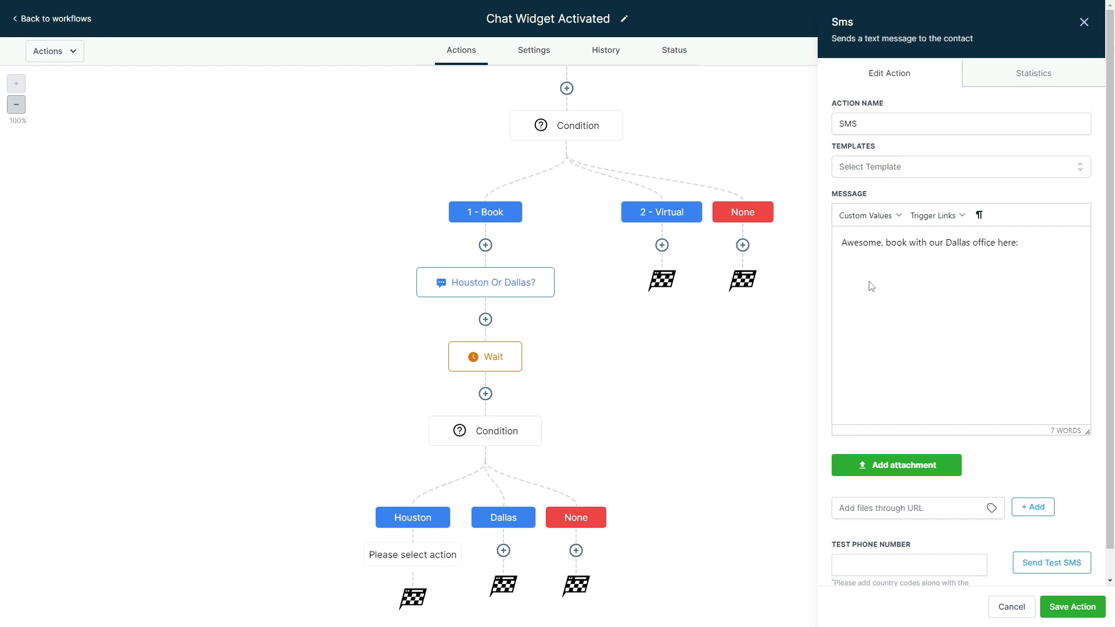
{"action": "left_click", "coordinate": [1073, 607]}
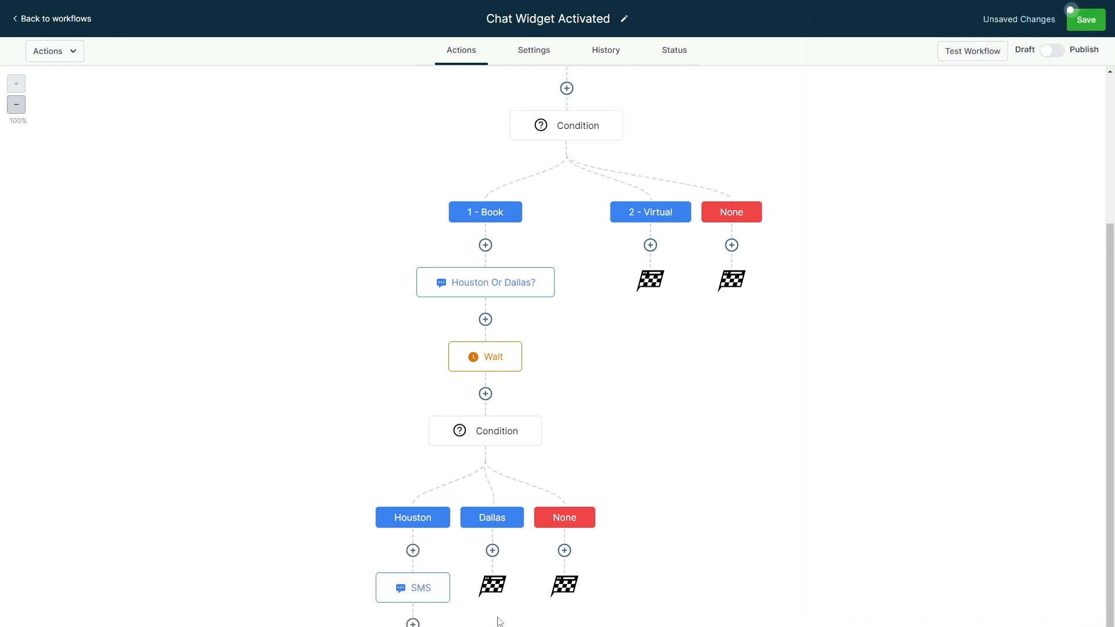
Reword the SMS message under the "Houston" branch as "Awesome, book with our Houston office here:" and save the action.
{"action": "scroll", "coordinate": [496, 564], "scroll_direction": "down", "scroll_amount": 1}
{"action": "left_click", "coordinate": [438, 523]}
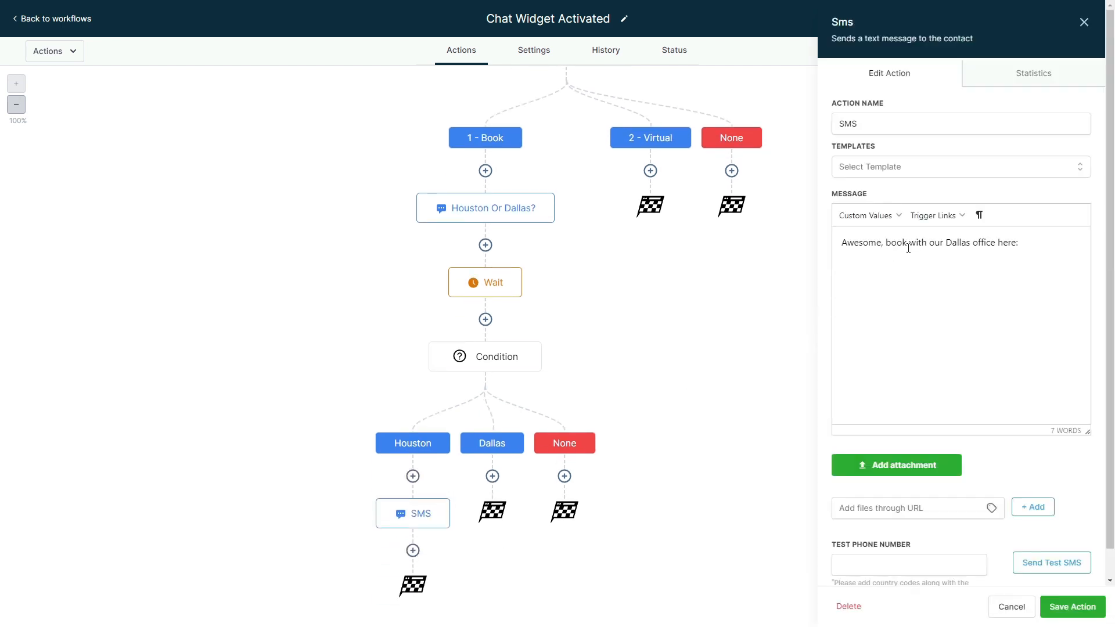
{"action": "double_click", "coordinate": [957, 241]}
{"action": "type", "text": "Houston"}
{"action": "left_click", "coordinate": [1059, 605]}
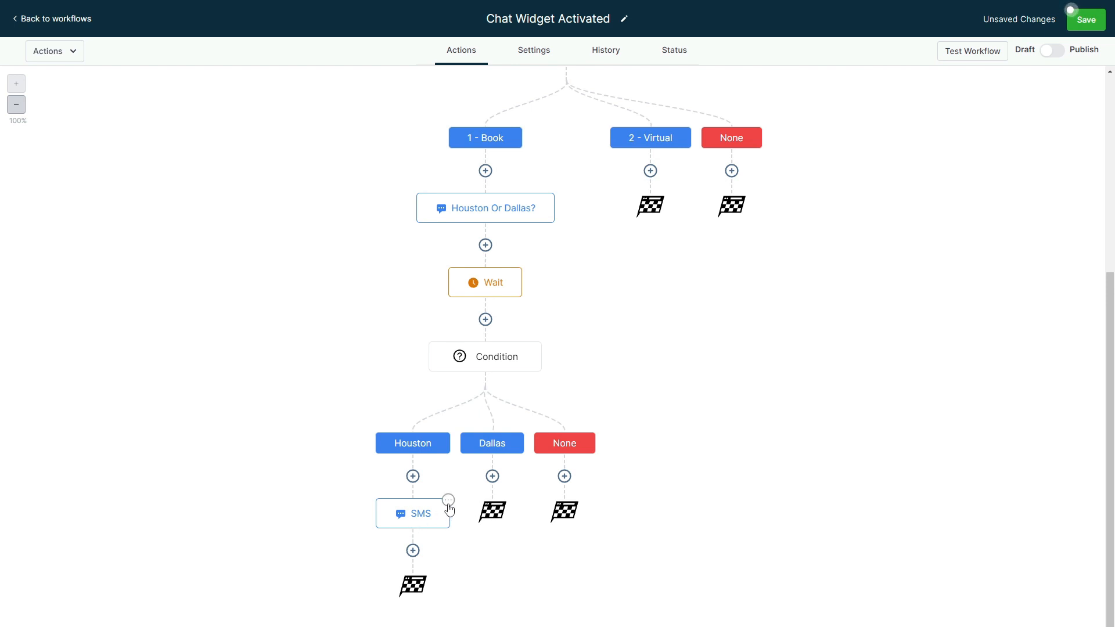
Copy the SMS action from the "Houston" branch to the "Dallas" branch.
{"action": "left_click", "coordinate": [448, 500]}
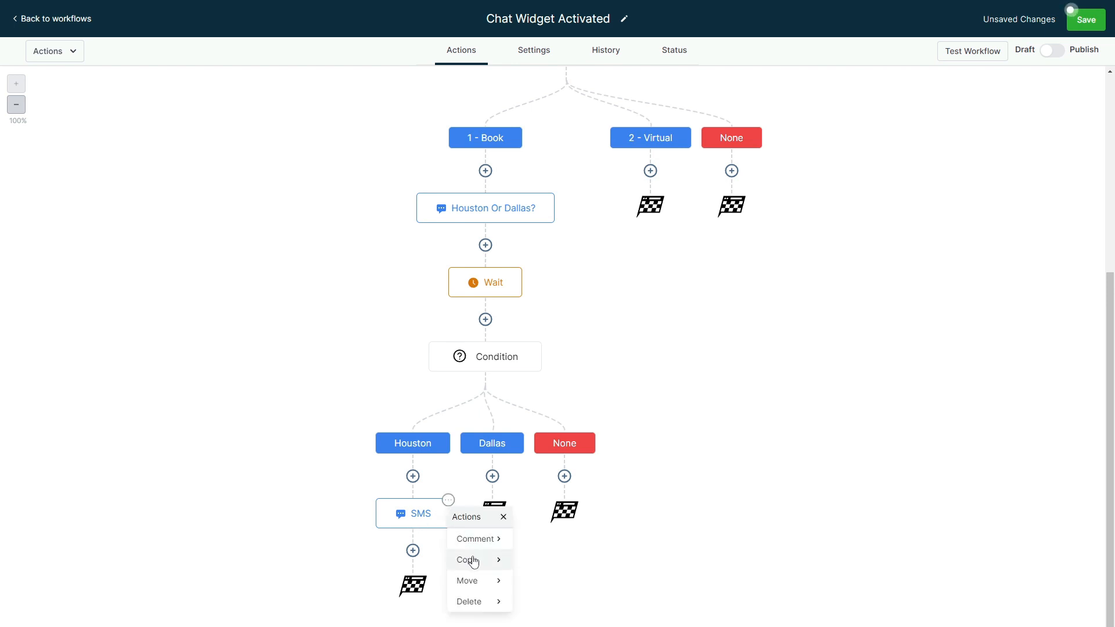
{"action": "mouse_move", "coordinate": [456, 559]}
{"action": "left_click", "coordinate": [525, 541]}
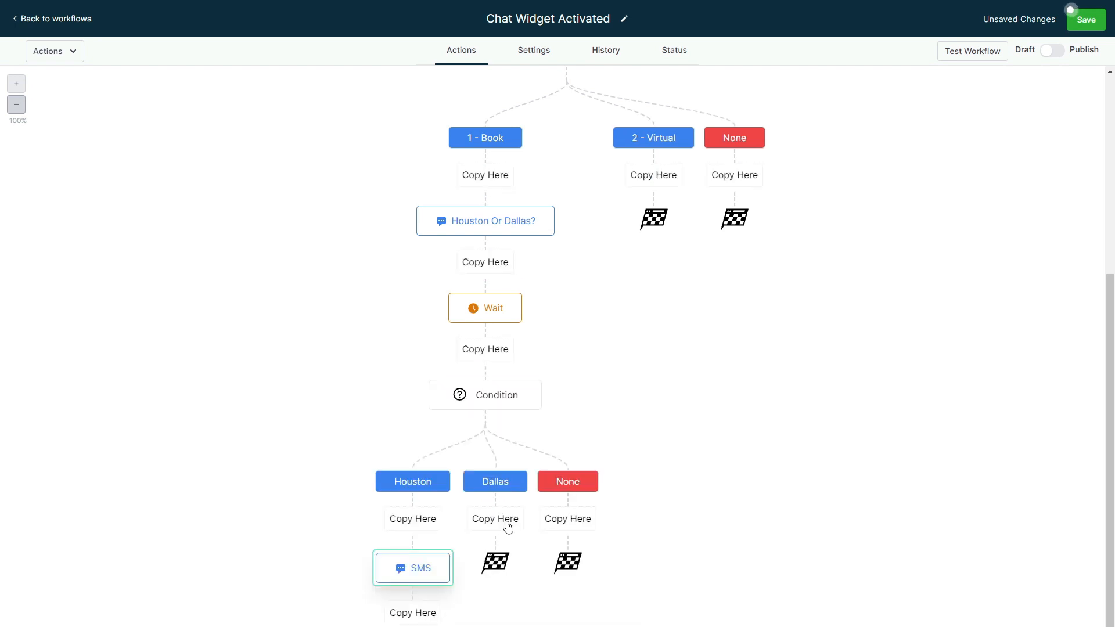
{"action": "left_click", "coordinate": [505, 519]}
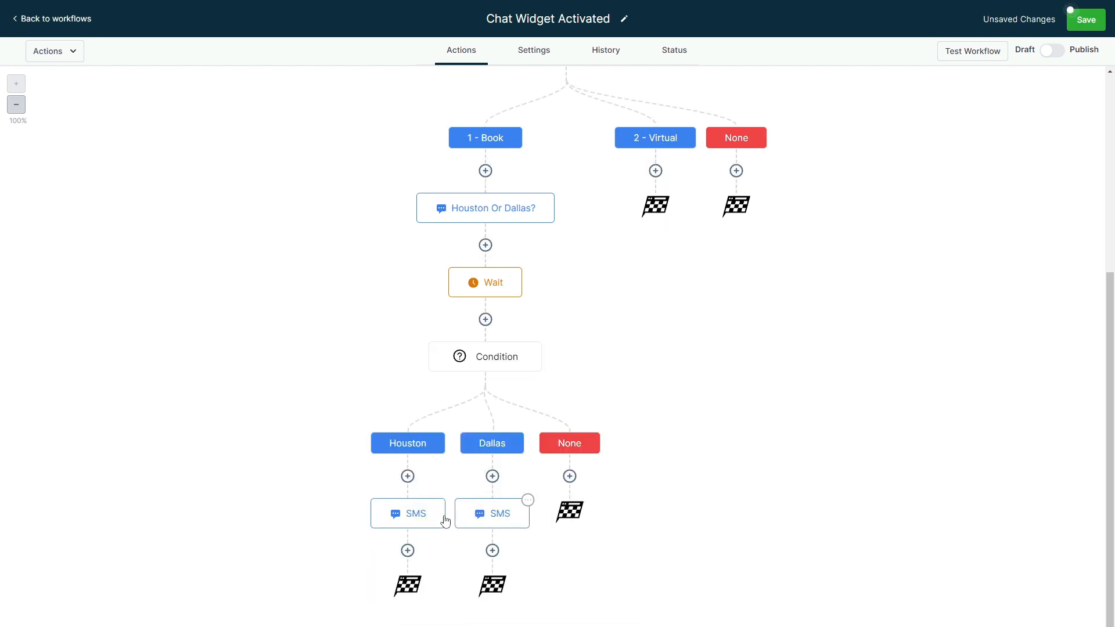
Reword the SMS message under the "Dallas" branch as "Awesome, book with our Dallas office here:", then save the action and the workflow.
{"action": "left_click", "coordinate": [481, 519]}
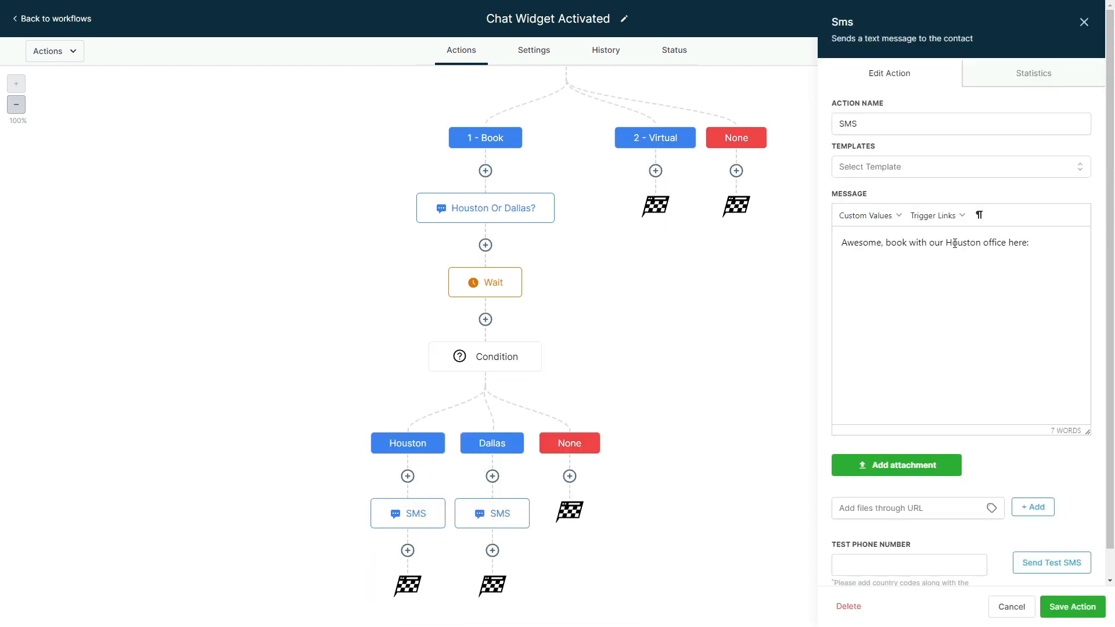
{"action": "double_click", "coordinate": [955, 243]}
{"action": "type", "text": "Dallas"}
{"action": "left_click", "coordinate": [1071, 606]}
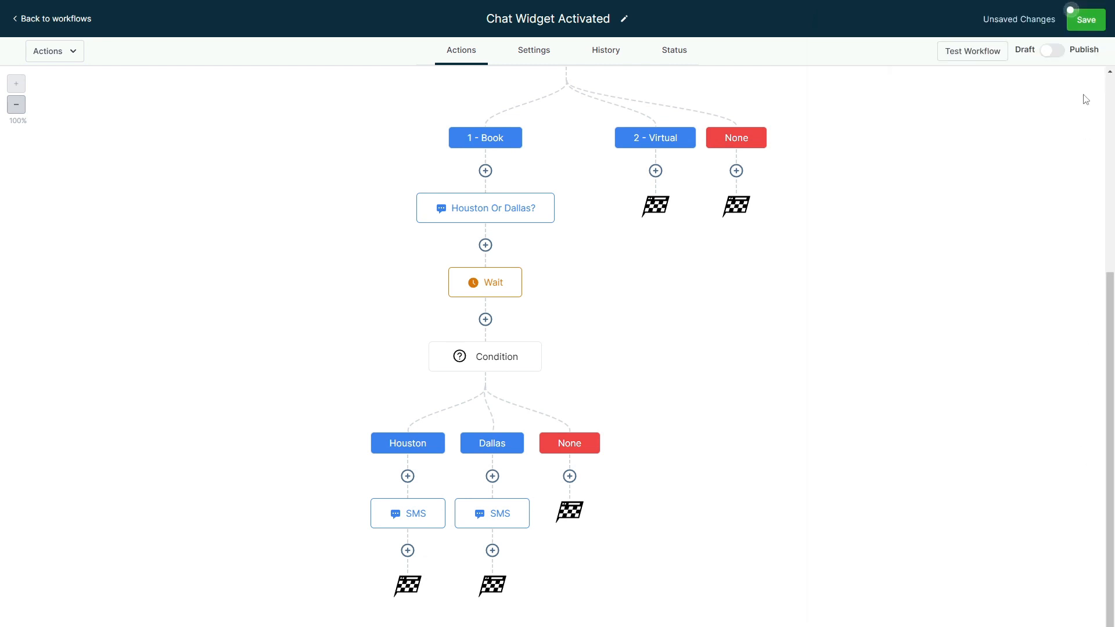
{"action": "left_click", "coordinate": [1077, 20]}
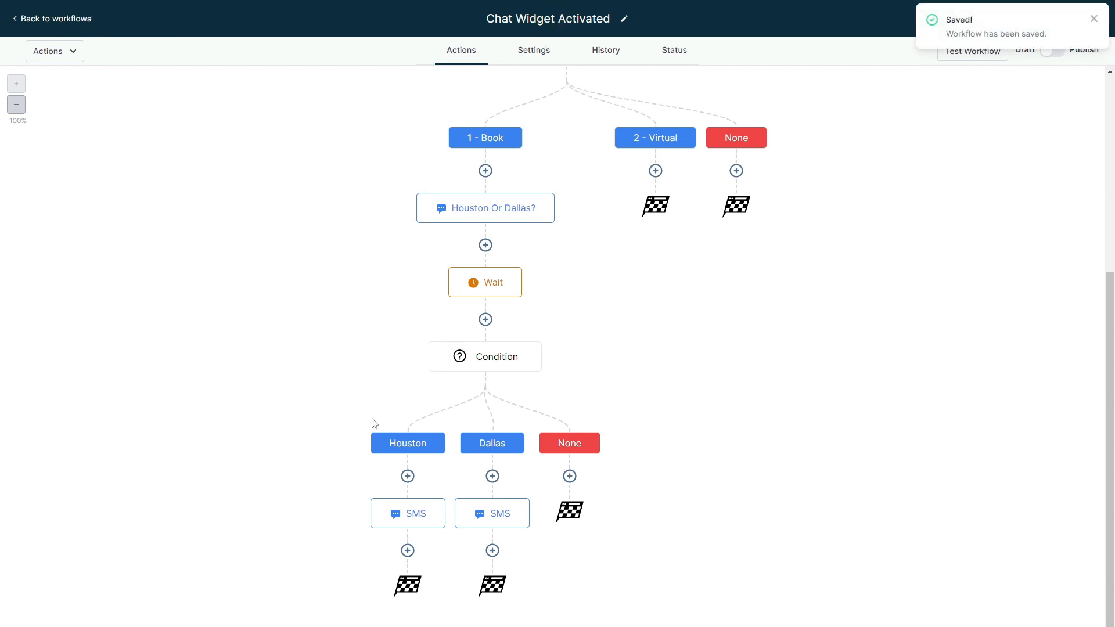
Review the workflow from its trigger through the book and virtual branches down to the Houston and Dallas SMS actions.
{"action": "scroll", "coordinate": [492, 411], "scroll_direction": "up", "scroll_amount": 4}
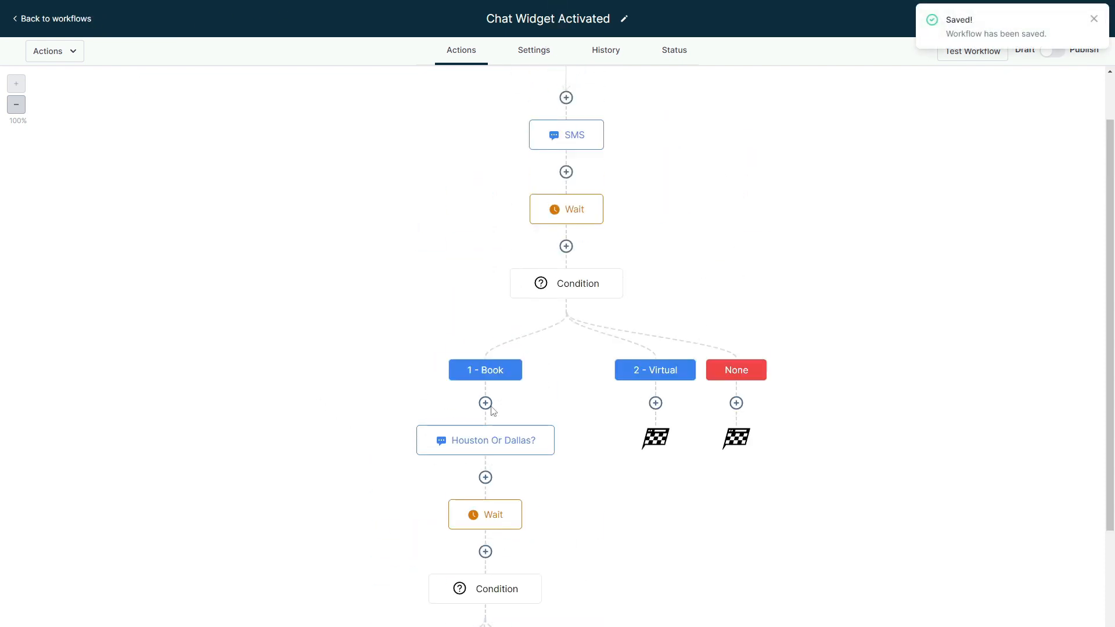
{"action": "scroll", "coordinate": [575, 120], "scroll_direction": "up", "scroll_amount": 1}
{"action": "scroll", "coordinate": [549, 348], "scroll_direction": "down", "scroll_amount": 4}
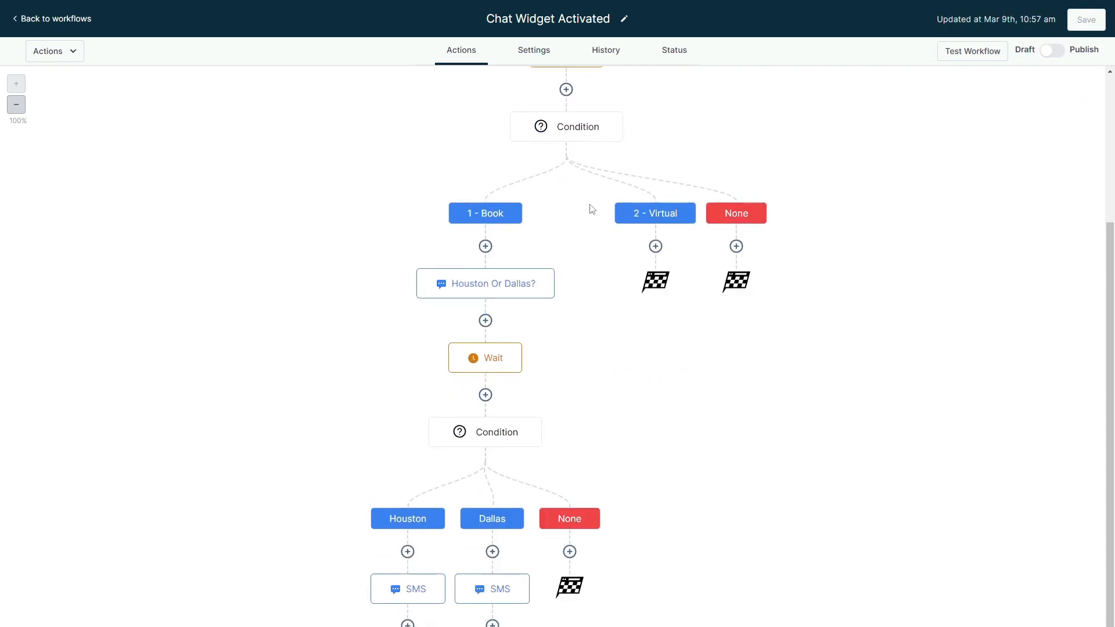
{"action": "scroll", "coordinate": [549, 349], "scroll_direction": "up", "scroll_amount": 3}
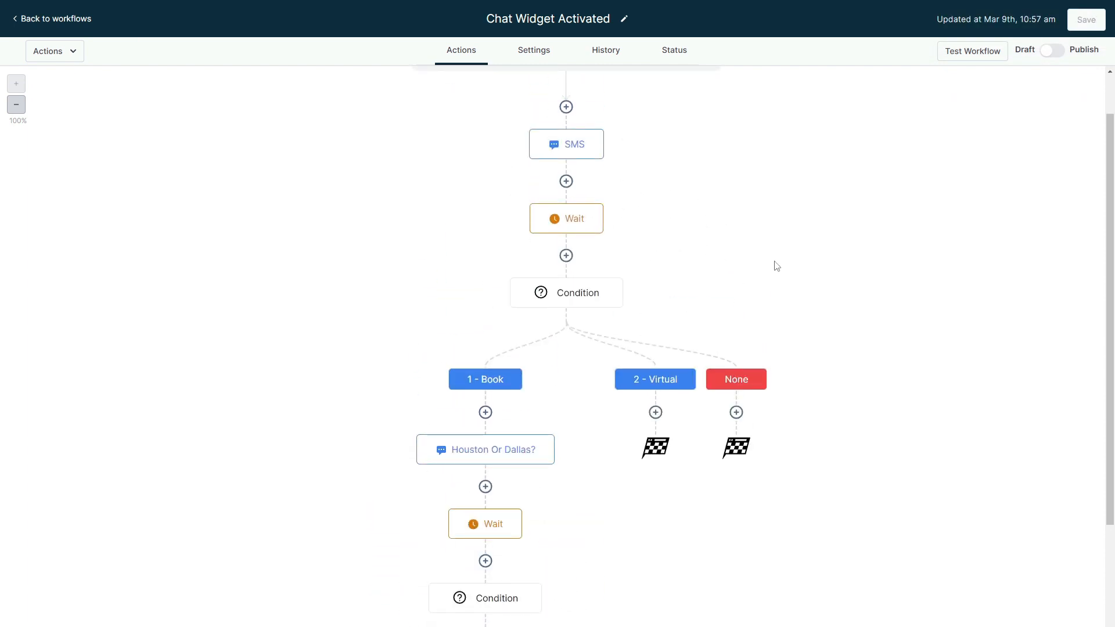
{"action": "scroll", "coordinate": [597, 326], "scroll_direction": "down", "scroll_amount": 3}
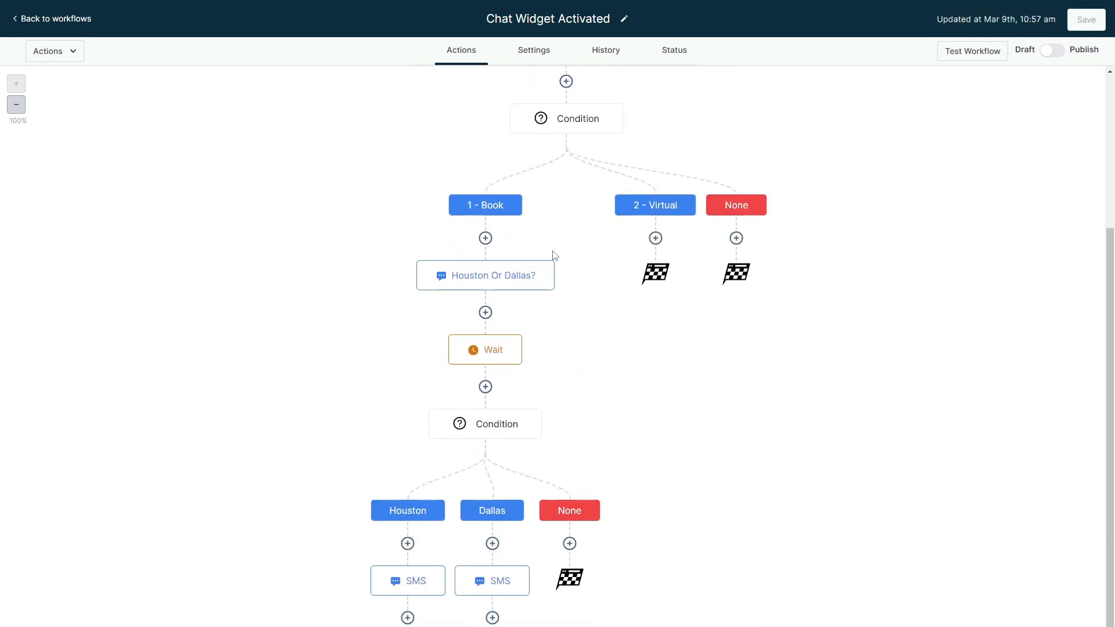
{"action": "scroll", "coordinate": [493, 383], "scroll_direction": "down", "scroll_amount": 1}
{"action": "scroll", "coordinate": [372, 350], "scroll_direction": "up", "scroll_amount": 5}
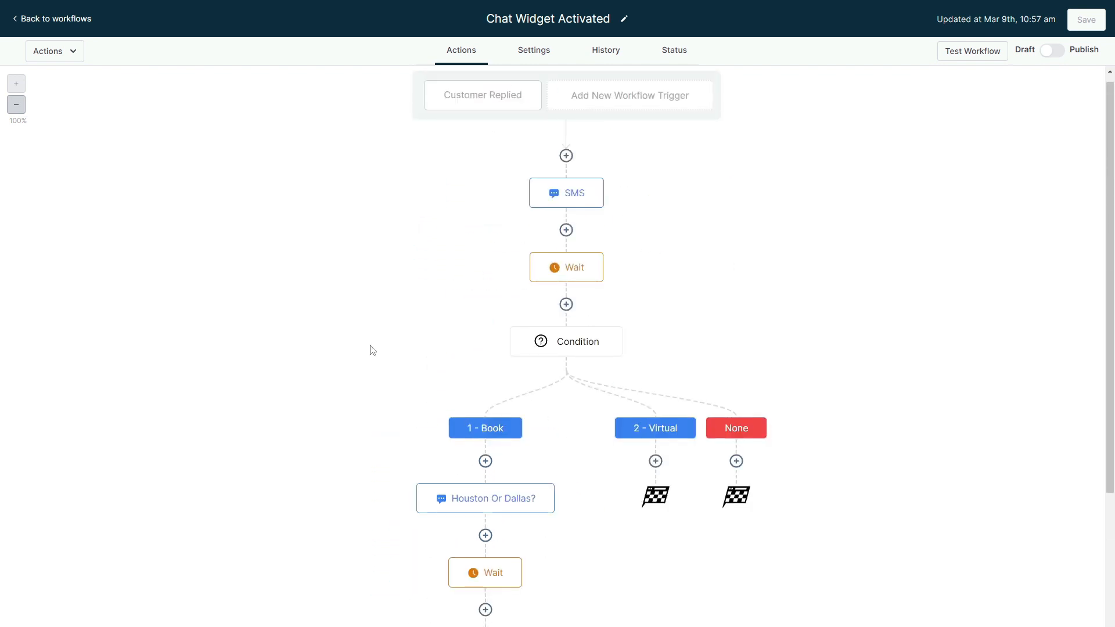
Leave the workflow, open the account's calendar settings and look over the names of the first two calendars.
{"action": "left_click", "coordinate": [73, 18]}
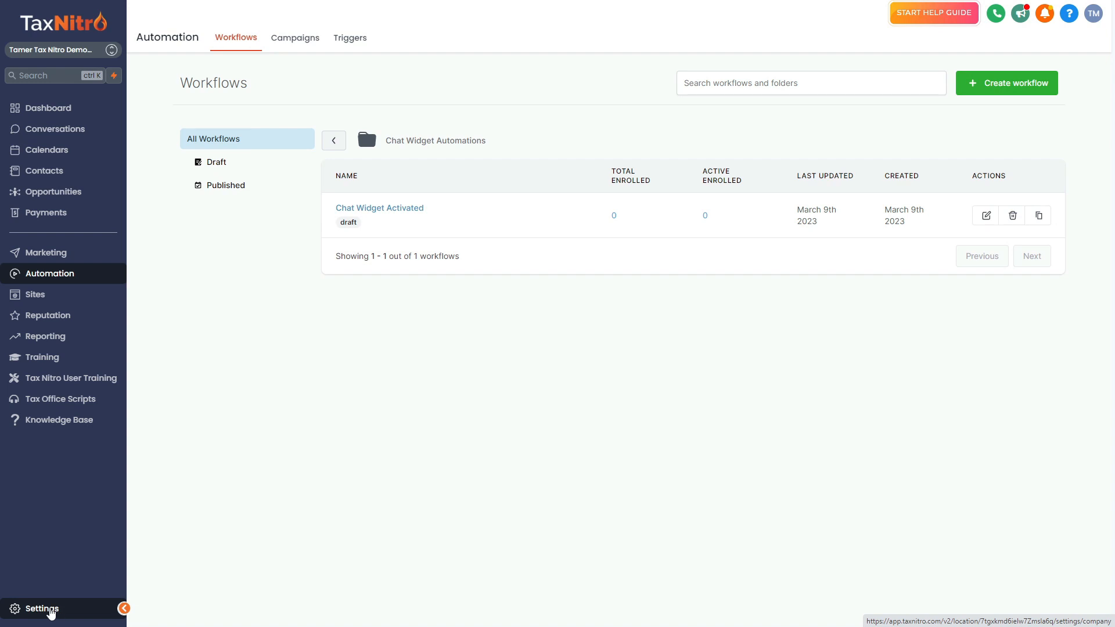
{"action": "left_click", "coordinate": [47, 608]}
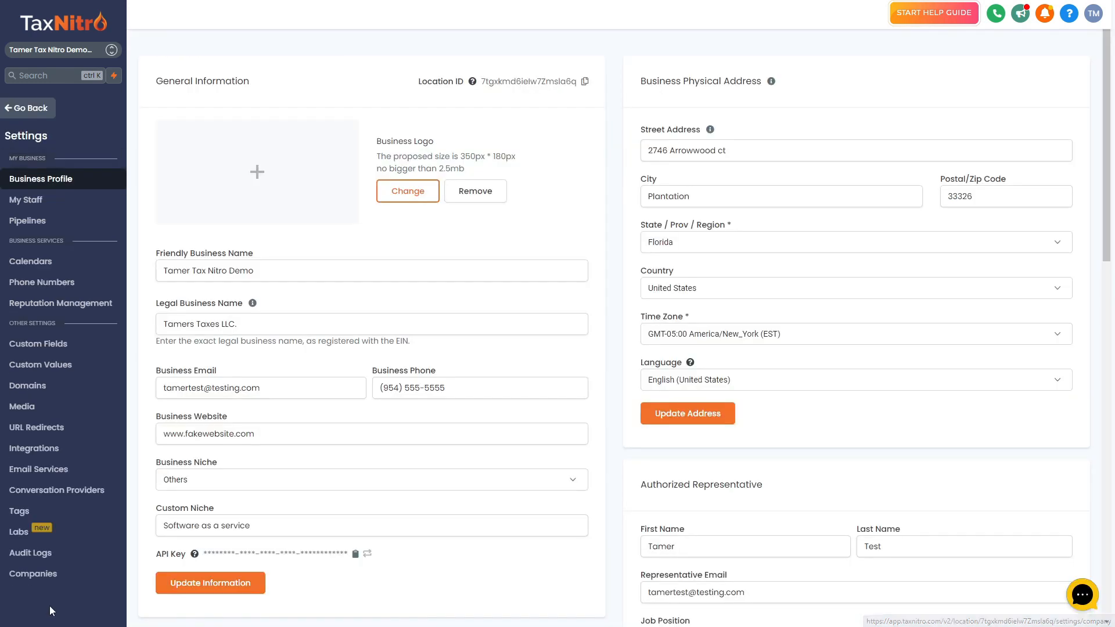
{"action": "left_click", "coordinate": [38, 267]}
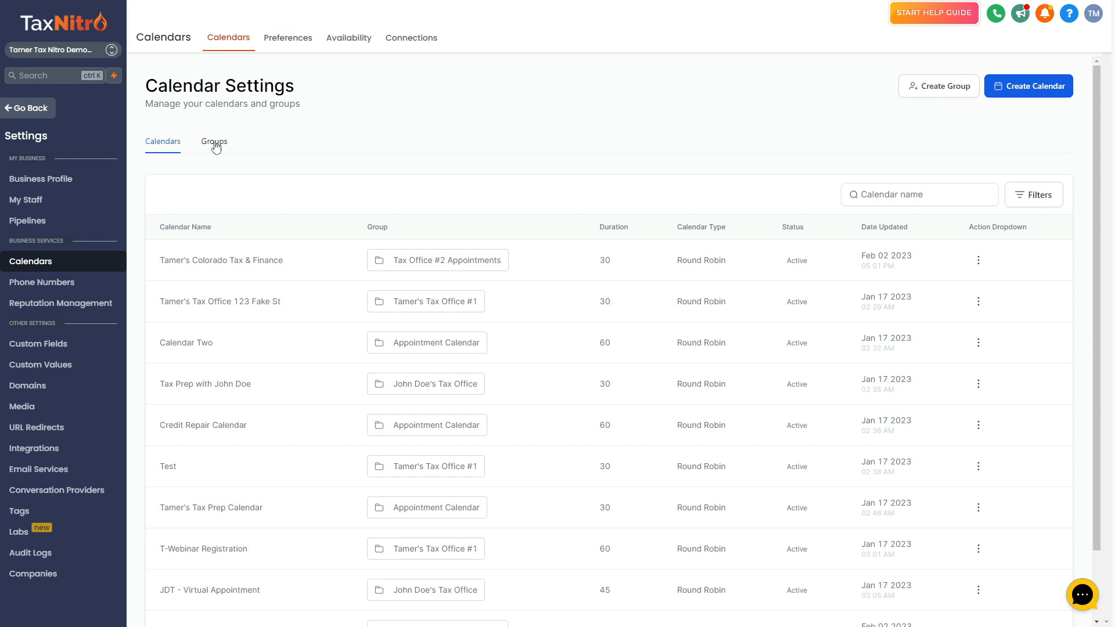
{"action": "left_click_drag", "start_coordinate": [150, 266], "coordinate": [280, 274]}
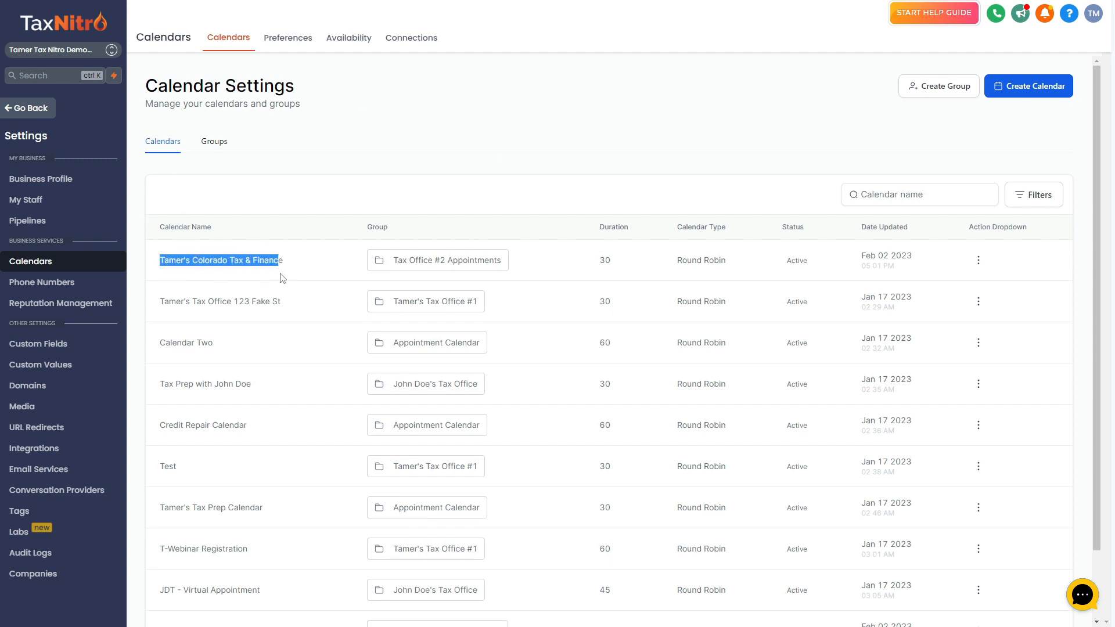
{"action": "left_click", "coordinate": [299, 272]}
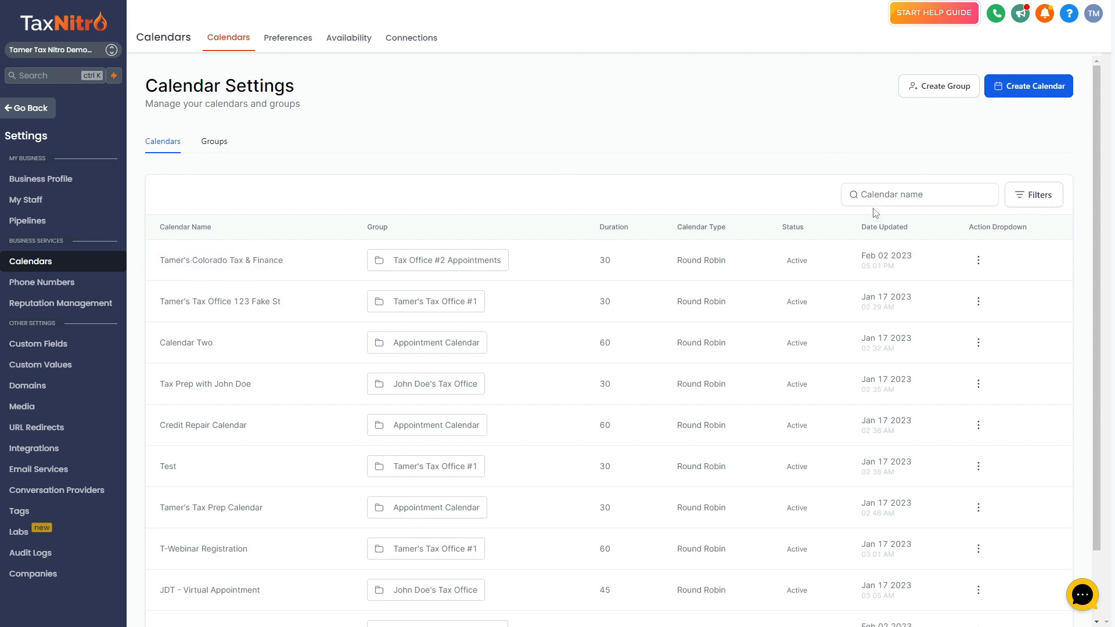
{"action": "left_click_drag", "start_coordinate": [266, 304], "coordinate": [154, 319]}
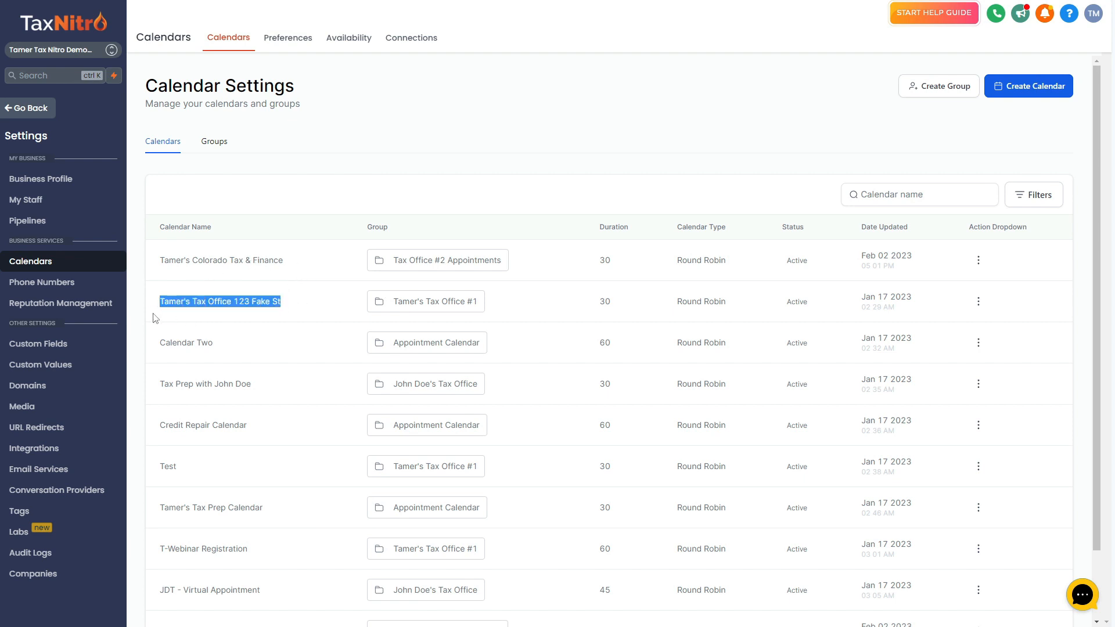
{"action": "left_click_drag", "start_coordinate": [295, 303], "coordinate": [142, 302]}
{"action": "triple_click", "coordinate": [216, 302]}
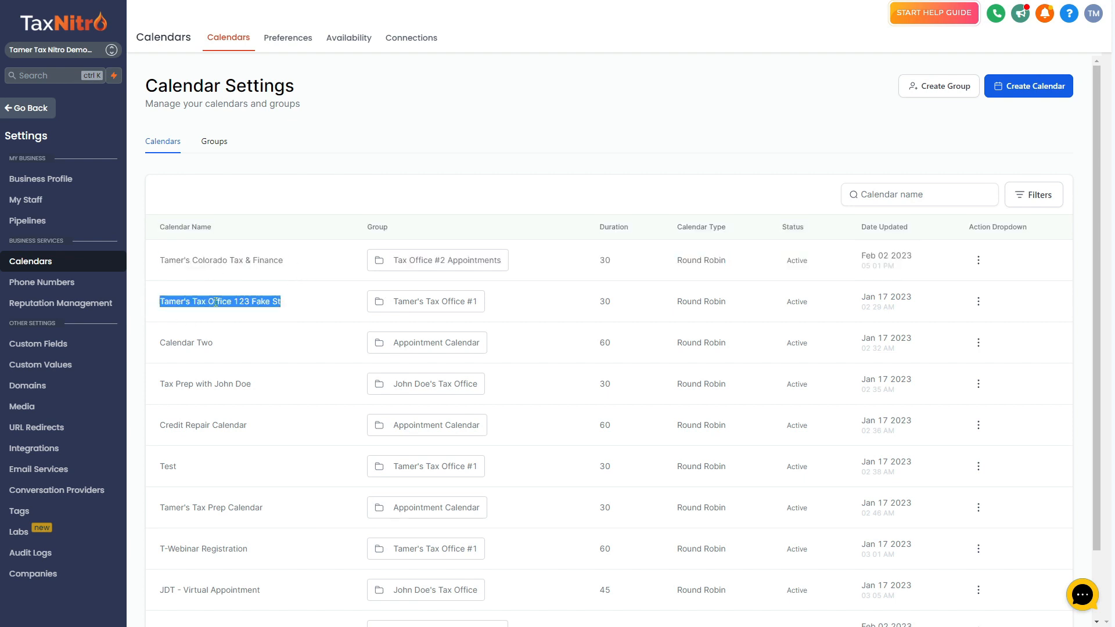
Edit the second listed calendar, enter the Houston office address as the first team member's meeting location, and save and close the calendar.
{"action": "left_click", "coordinate": [978, 301]}
{"action": "left_click", "coordinate": [938, 332]}
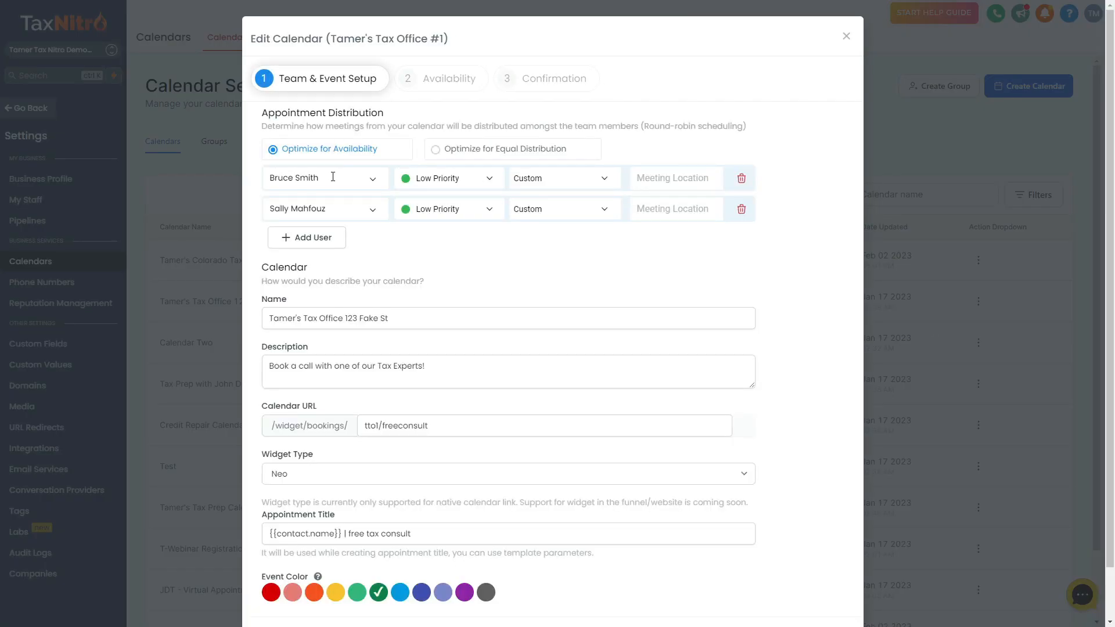
{"action": "left_click", "coordinate": [720, 177]}
{"action": "type", "text": "123"}
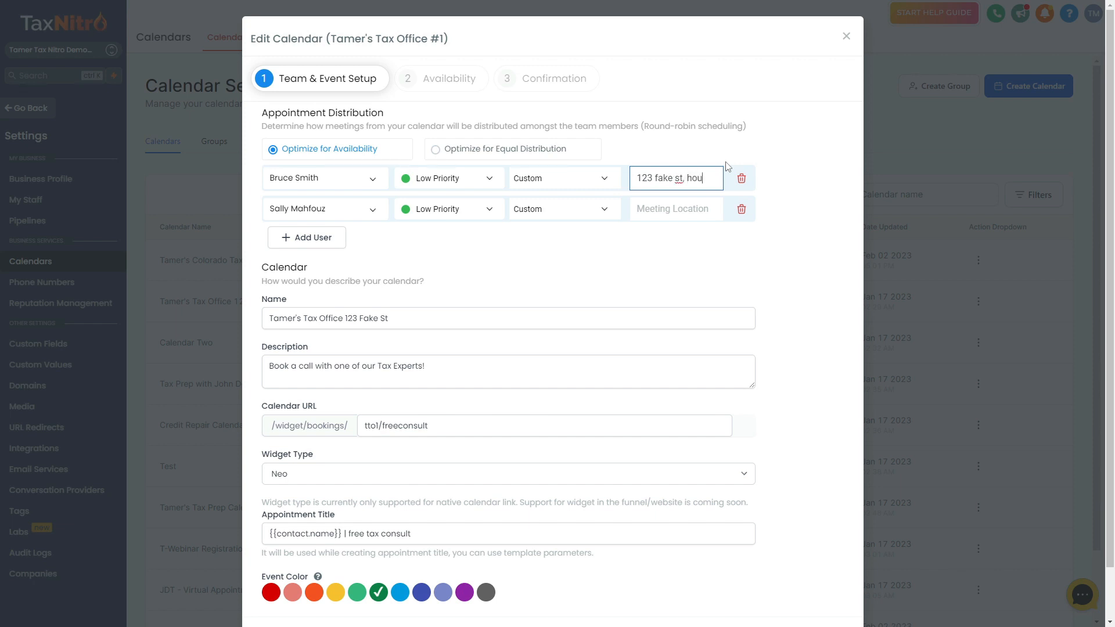
{"action": "type", "text": "fake st, houston texas"}
{"action": "scroll", "coordinate": [587, 302], "scroll_direction": "down", "scroll_amount": 1}
{"action": "left_click", "coordinate": [804, 586]}
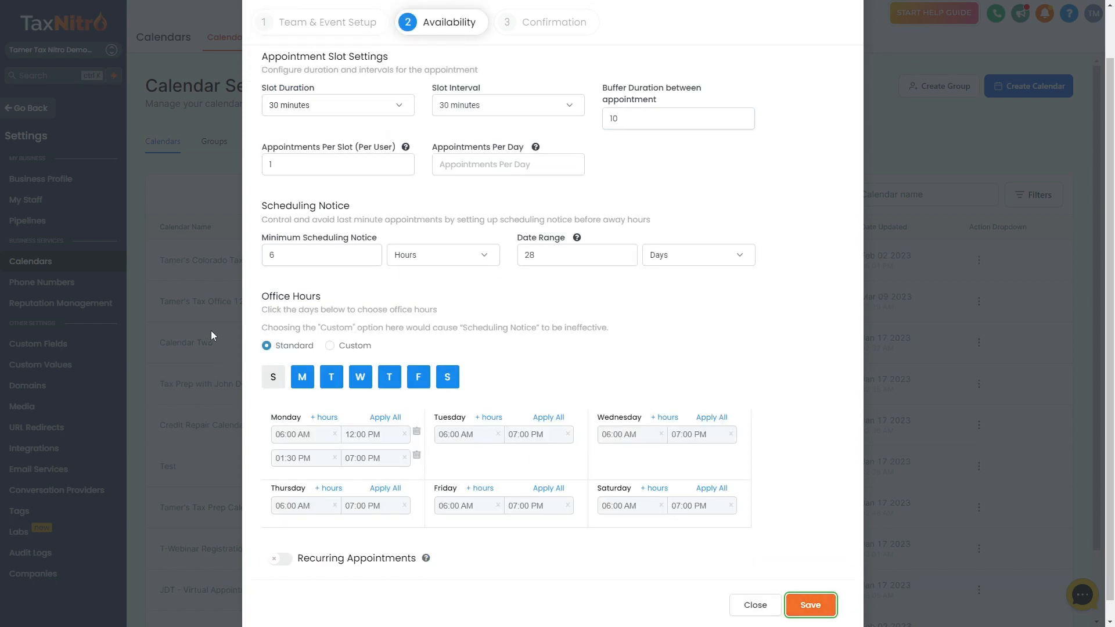
{"action": "left_click", "coordinate": [755, 604]}
Open the Colorado Tax & Finance calendar for editing and remove all team members except the first from its appointment distribution.
{"action": "left_click_drag", "start_coordinate": [165, 263], "coordinate": [288, 265]}
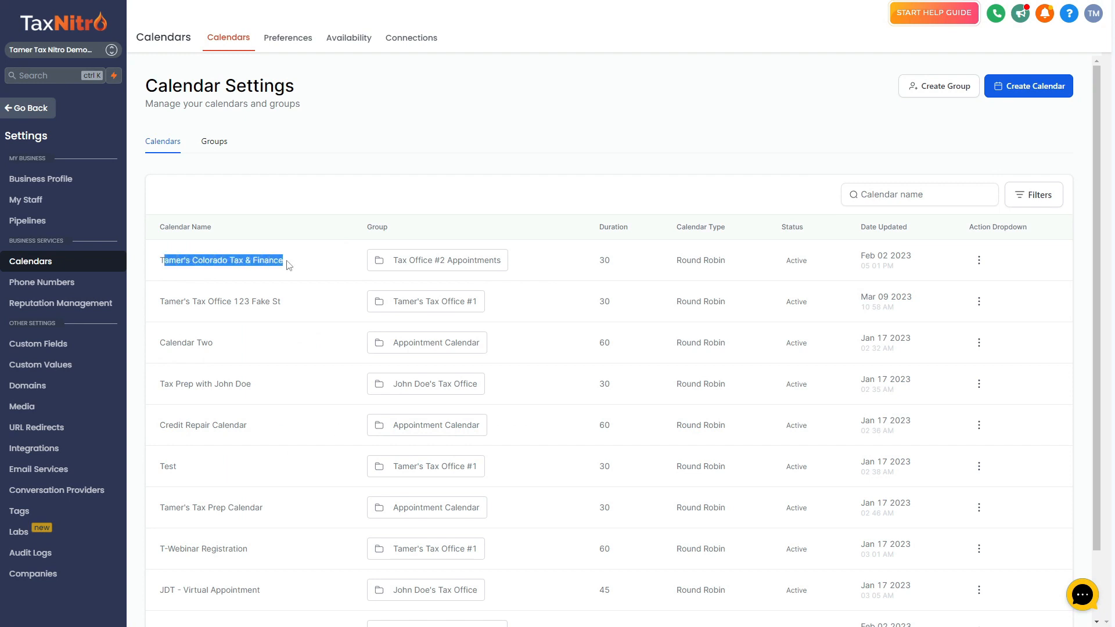
{"action": "left_click", "coordinate": [290, 265]}
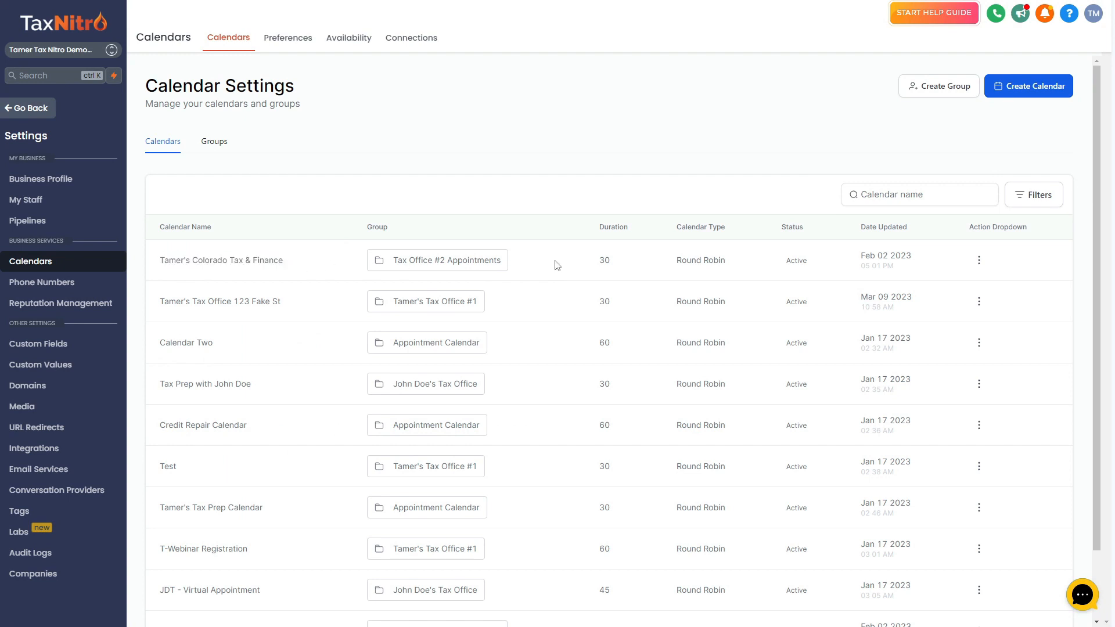
{"action": "left_click", "coordinate": [981, 266]}
{"action": "left_click", "coordinate": [967, 288]}
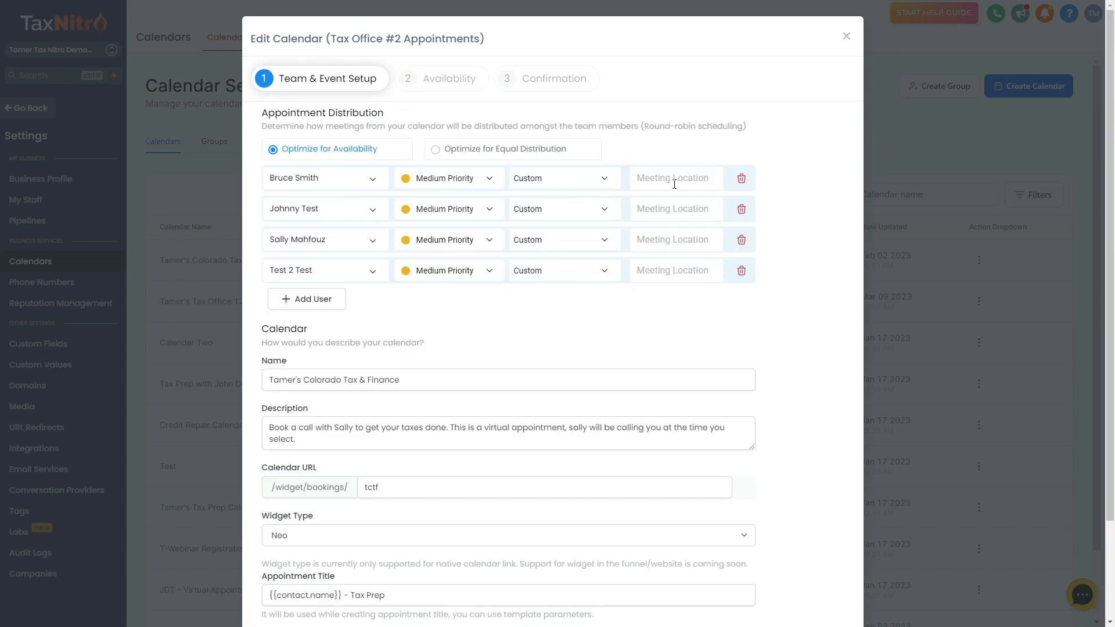
{"action": "left_click", "coordinate": [690, 180]}
{"action": "left_click", "coordinate": [741, 271]}
{"action": "left_click", "coordinate": [741, 240]}
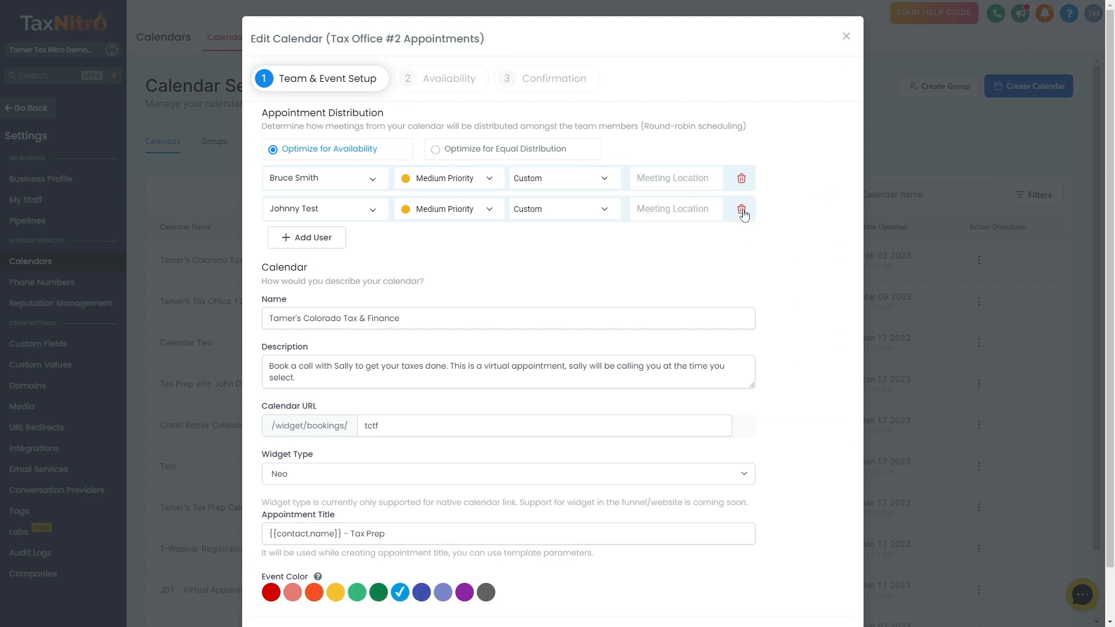
{"action": "left_click", "coordinate": [741, 209]}
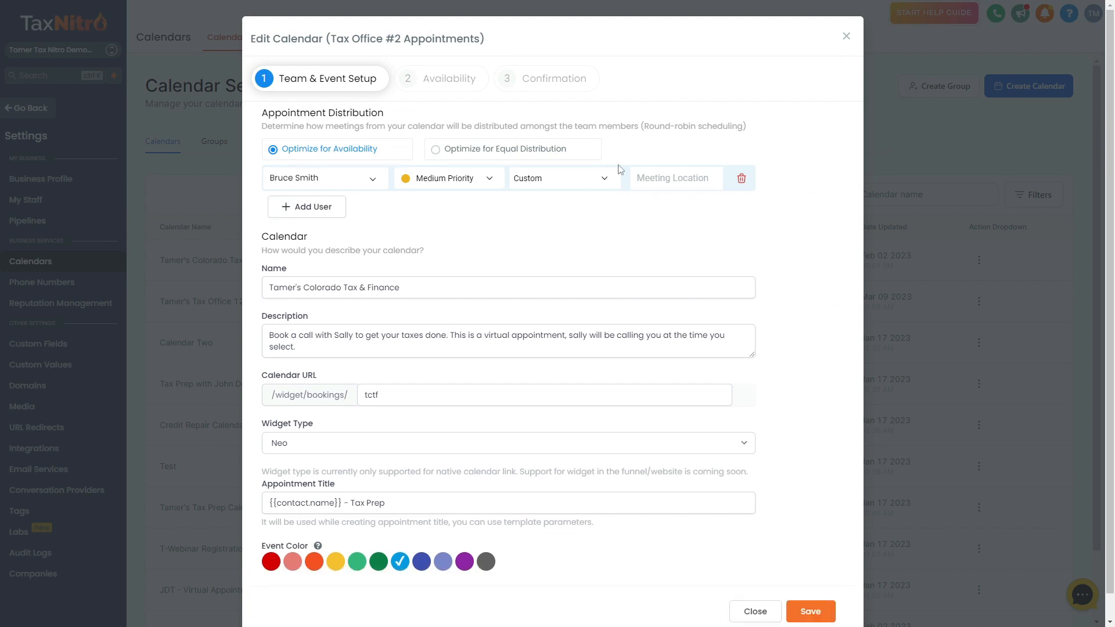
Enter the Dallas office address as the remaining team member's meeting location, and save and close the Colorado Tax & Finance calendar.
{"action": "left_click", "coordinate": [700, 171]}
{"action": "type", "text": "ABC Fake St, Dal"}
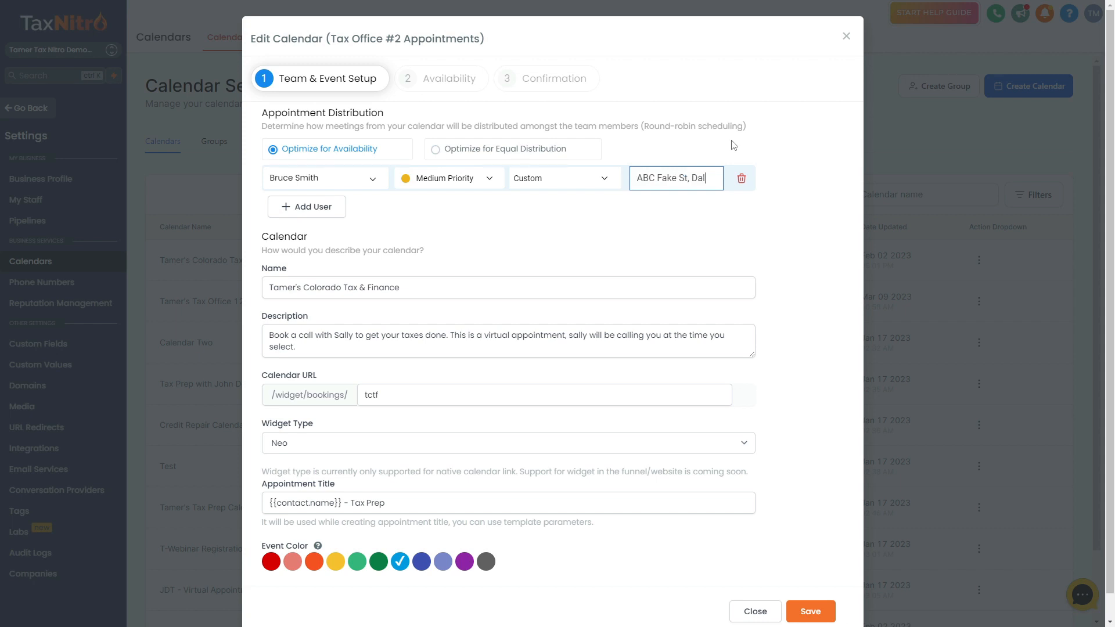
{"action": "type", "text": "las, Texas"}
{"action": "left_click", "coordinate": [798, 600]}
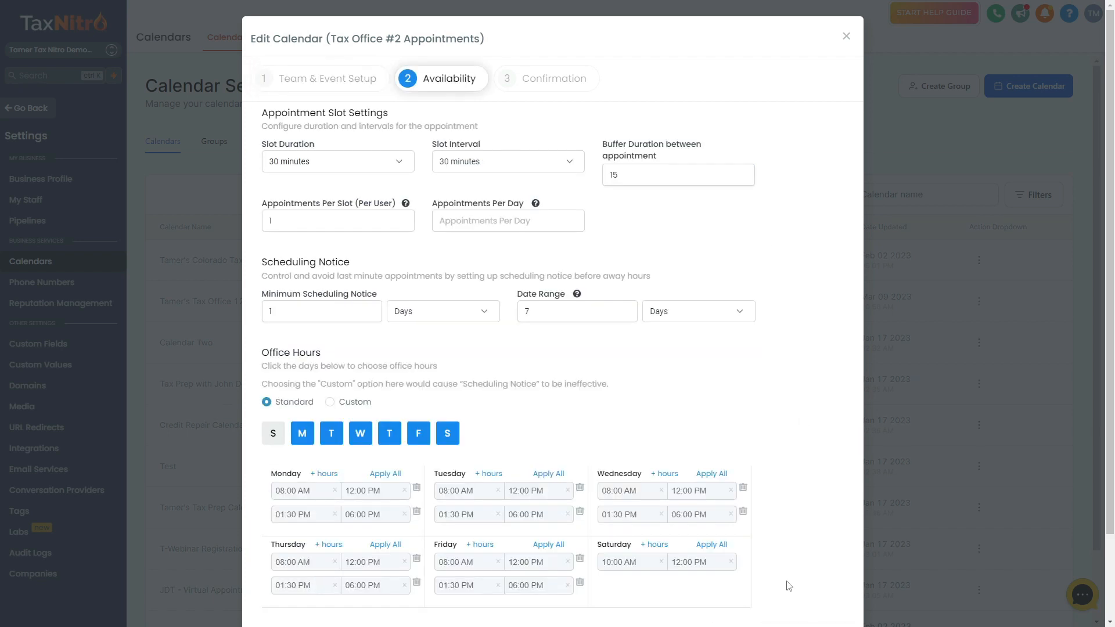
{"action": "scroll", "coordinate": [725, 522], "scroll_direction": "down", "scroll_amount": 1}
{"action": "left_click", "coordinate": [751, 587]}
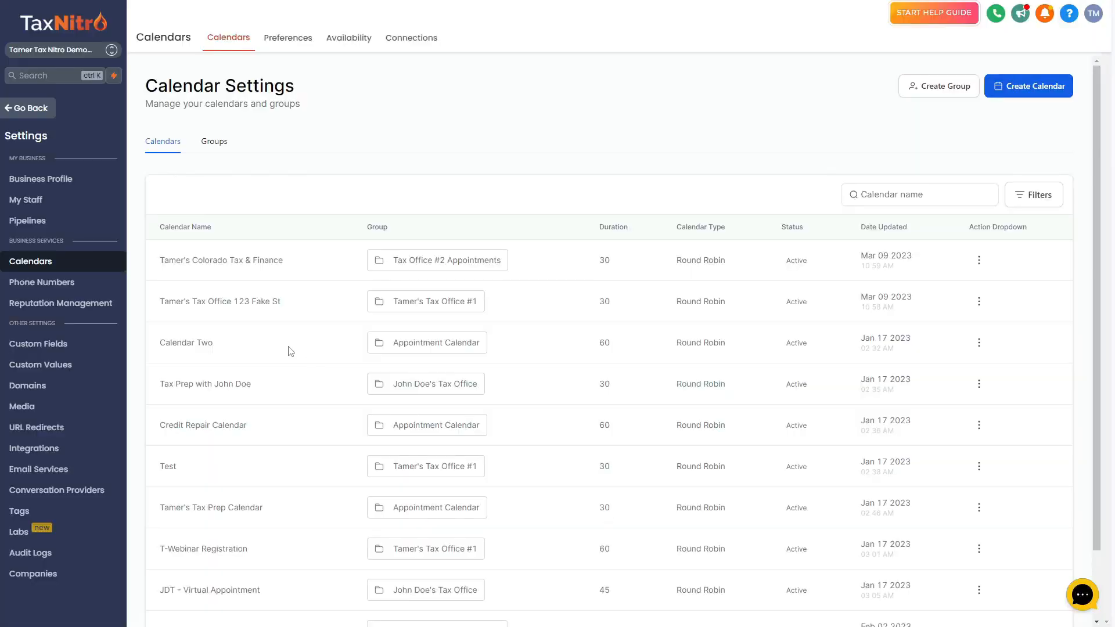
{"action": "left_click_drag", "start_coordinate": [290, 303], "coordinate": [160, 305]}
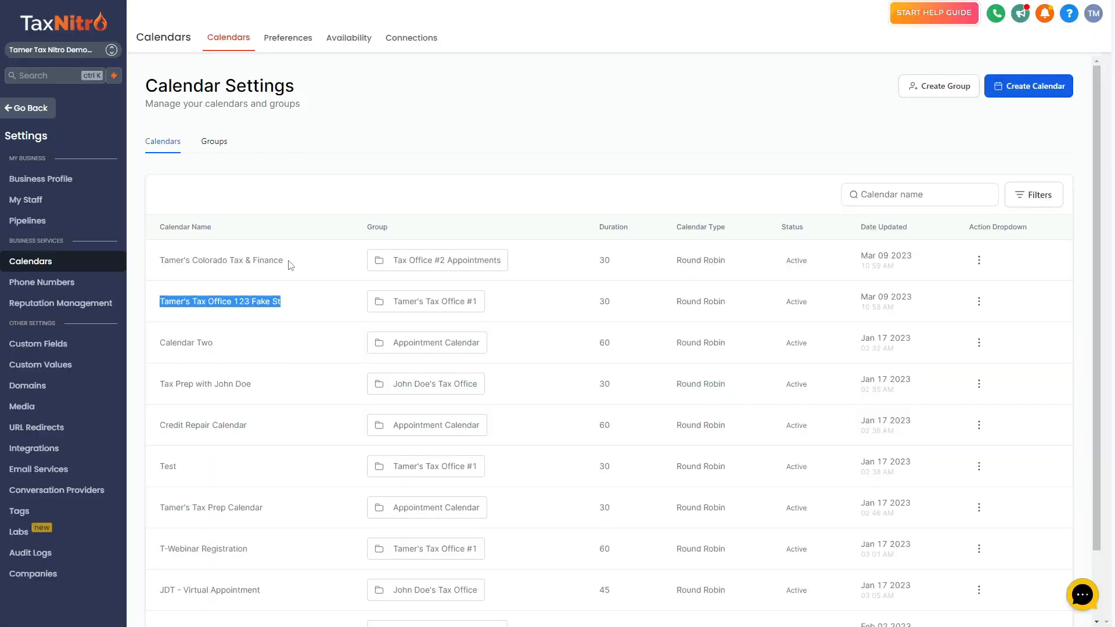
{"action": "left_click_drag", "start_coordinate": [290, 265], "coordinate": [165, 261]}
{"action": "left_click", "coordinate": [152, 307]}
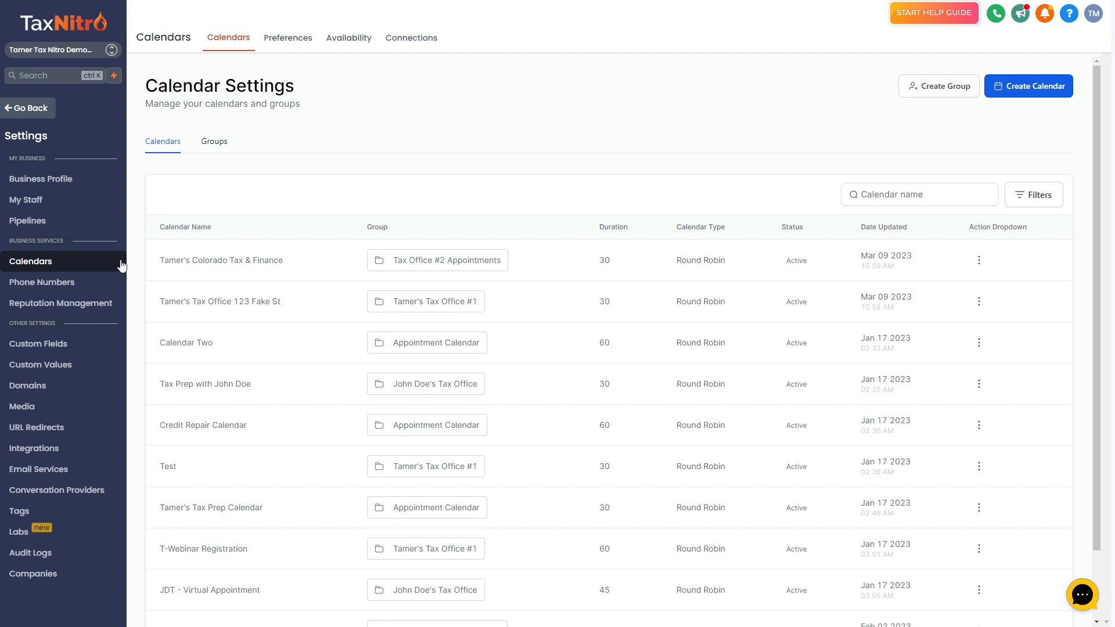
Open the JDT 2 - Appointment confirmation workflow and its first Email action, just after the Internal Notification.
{"action": "left_click", "coordinate": [29, 108]}
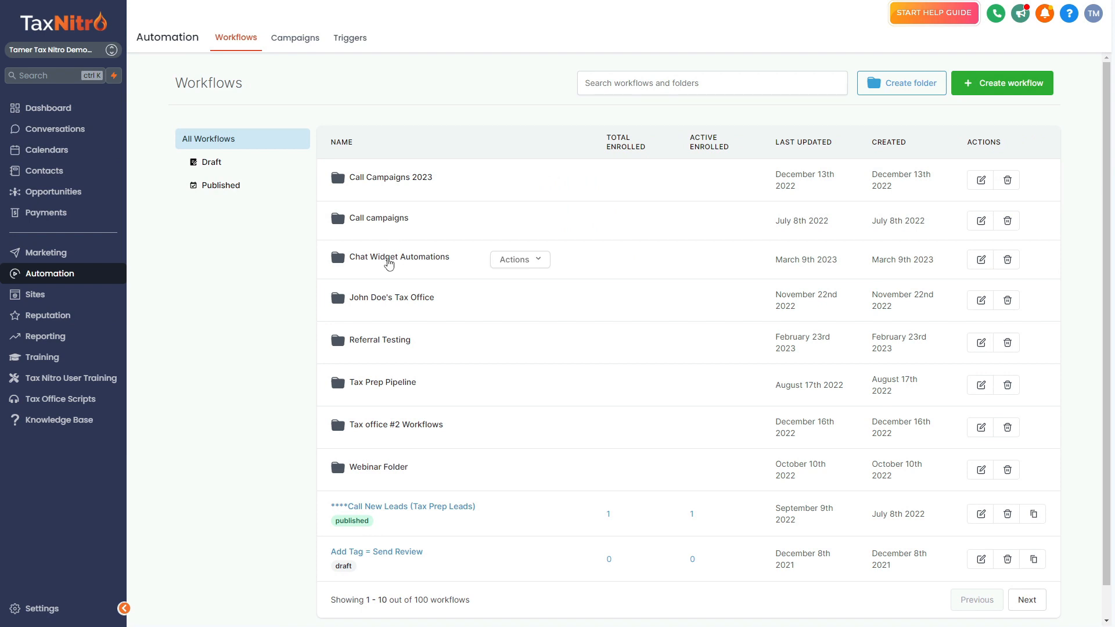
{"action": "left_click", "coordinate": [402, 298]}
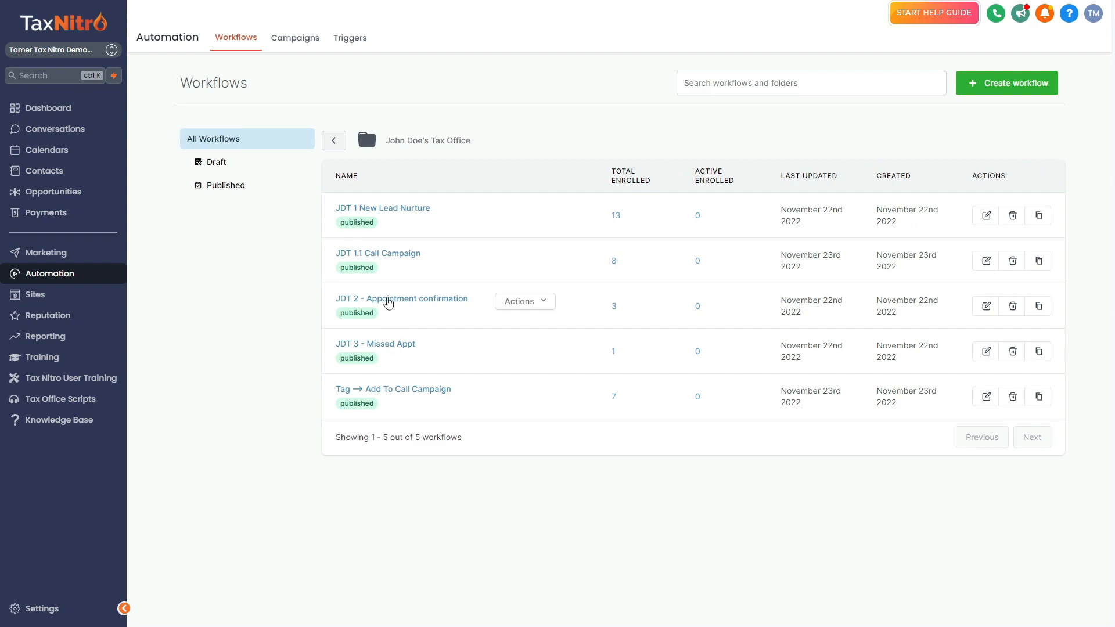
{"action": "left_click_drag", "start_coordinate": [334, 296], "coordinate": [477, 297]}
{"action": "left_click", "coordinate": [428, 302]}
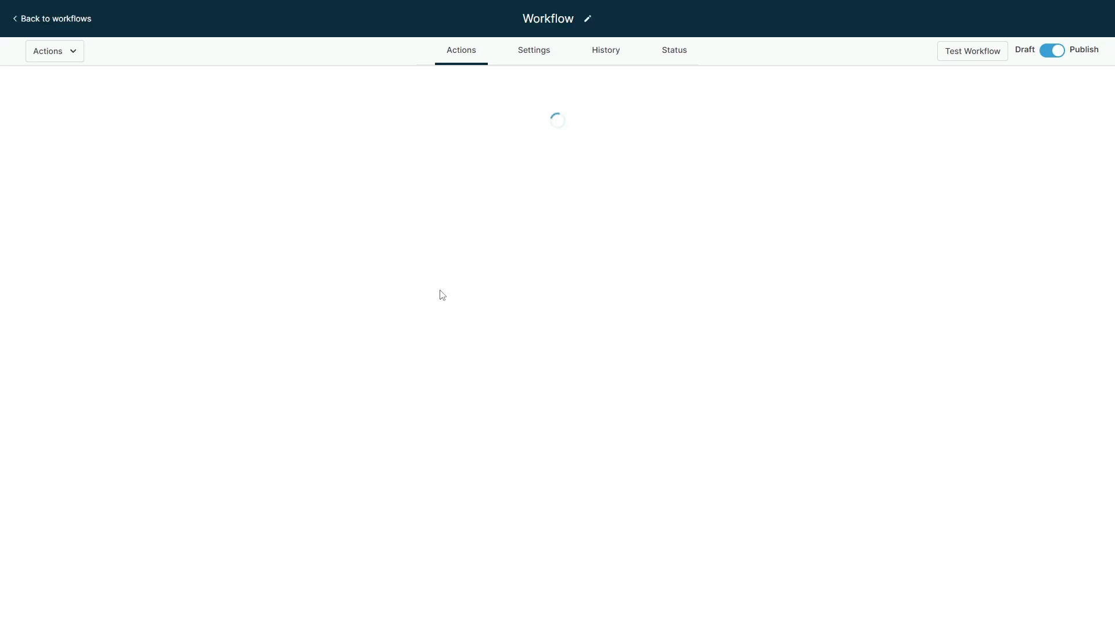
{"action": "scroll", "coordinate": [530, 298], "scroll_direction": "down", "scroll_amount": 6}
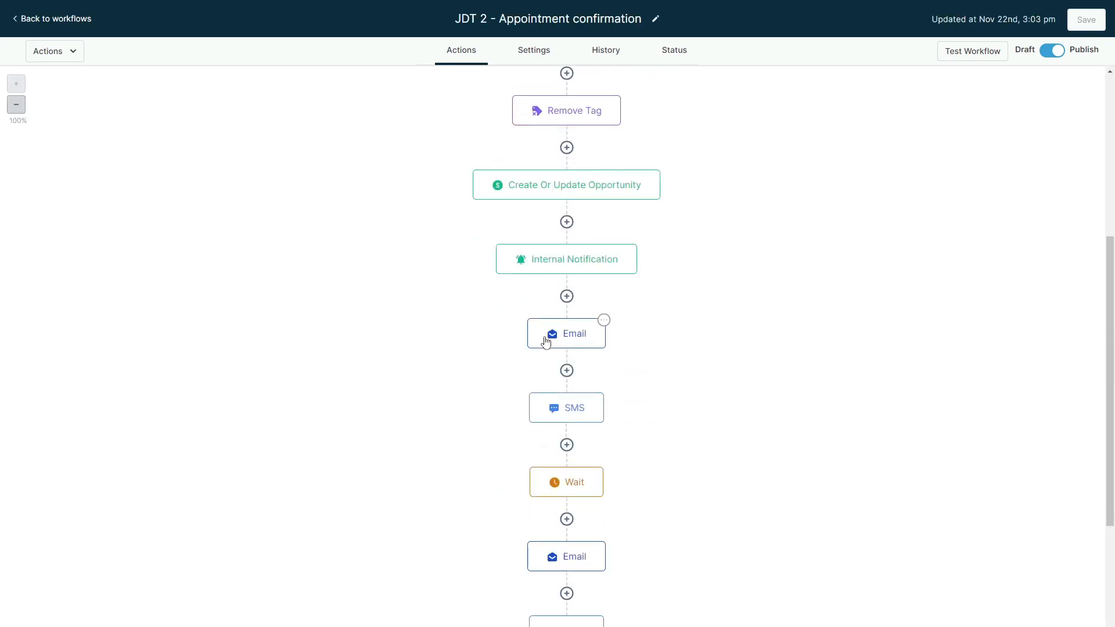
{"action": "left_click", "coordinate": [546, 341]}
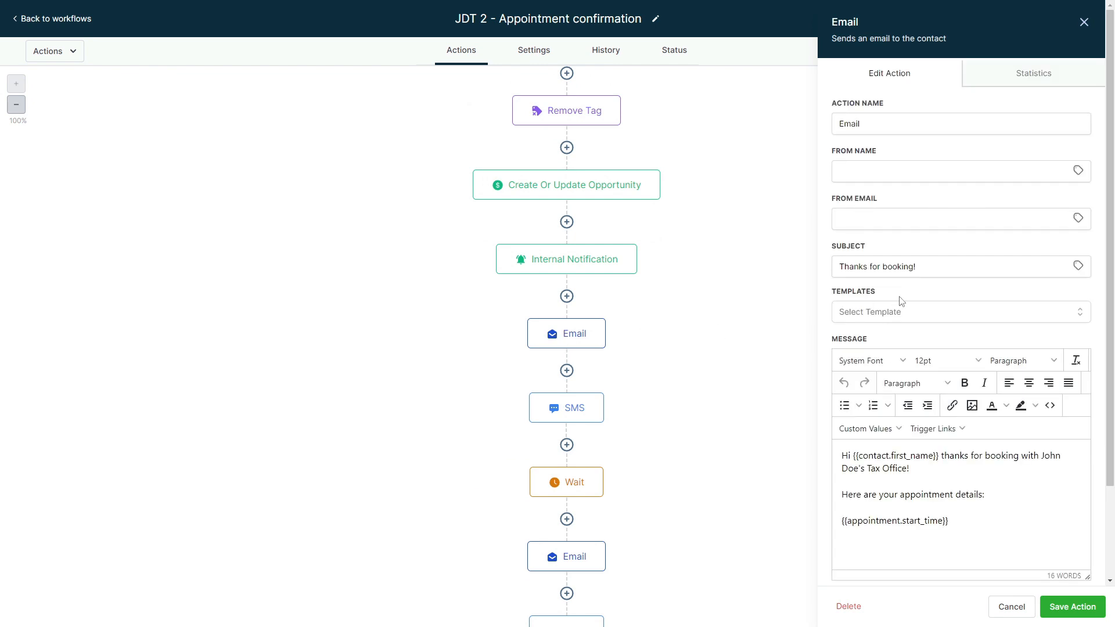
Add the line "Here's the address:" with the appointment's Meeting Location value to the email, save the action, and leave the workflow discarding its changes.
{"action": "scroll", "coordinate": [901, 300], "scroll_direction": "down", "scroll_amount": 2}
{"action": "left_click_drag", "start_coordinate": [987, 357], "coordinate": [842, 345]}
{"action": "left_click", "coordinate": [985, 383]}
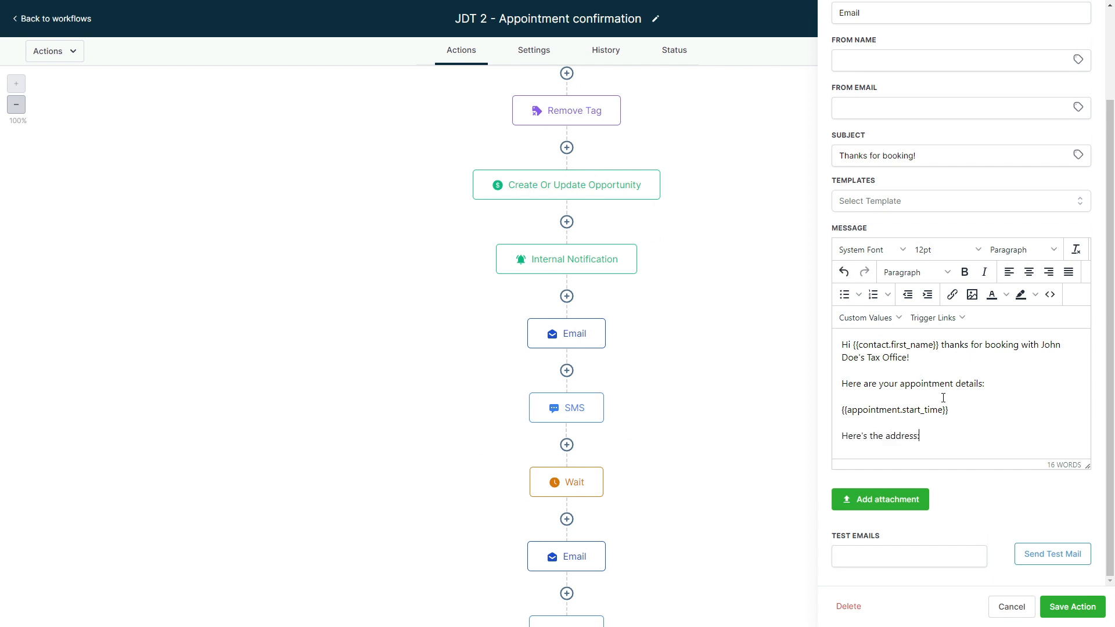
{"action": "left_click", "coordinate": [865, 318]}
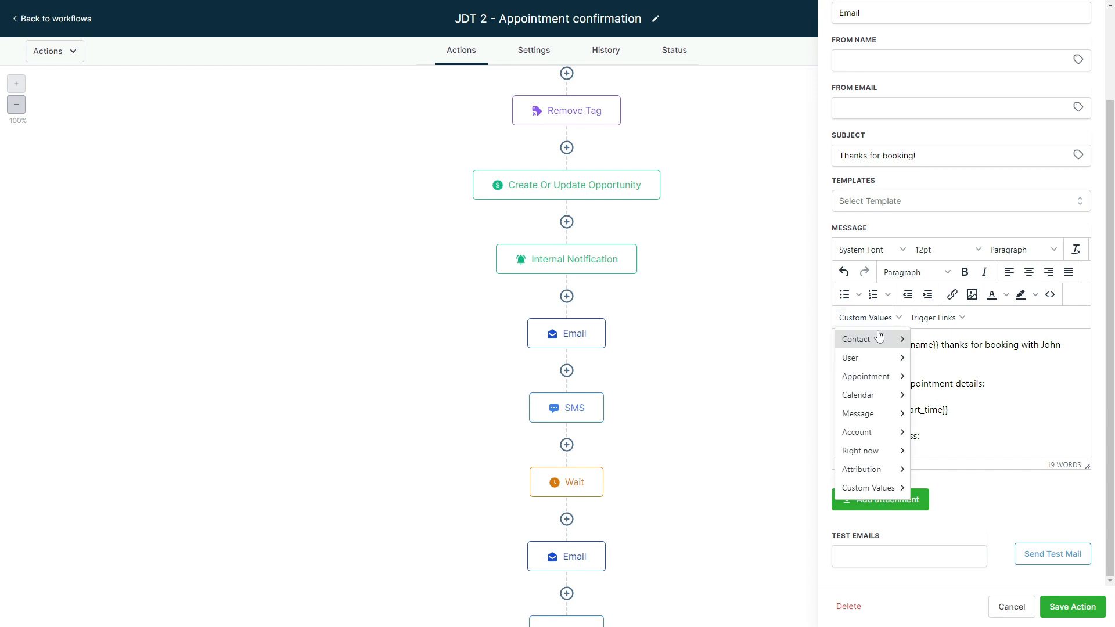
{"action": "mouse_move", "coordinate": [879, 380]}
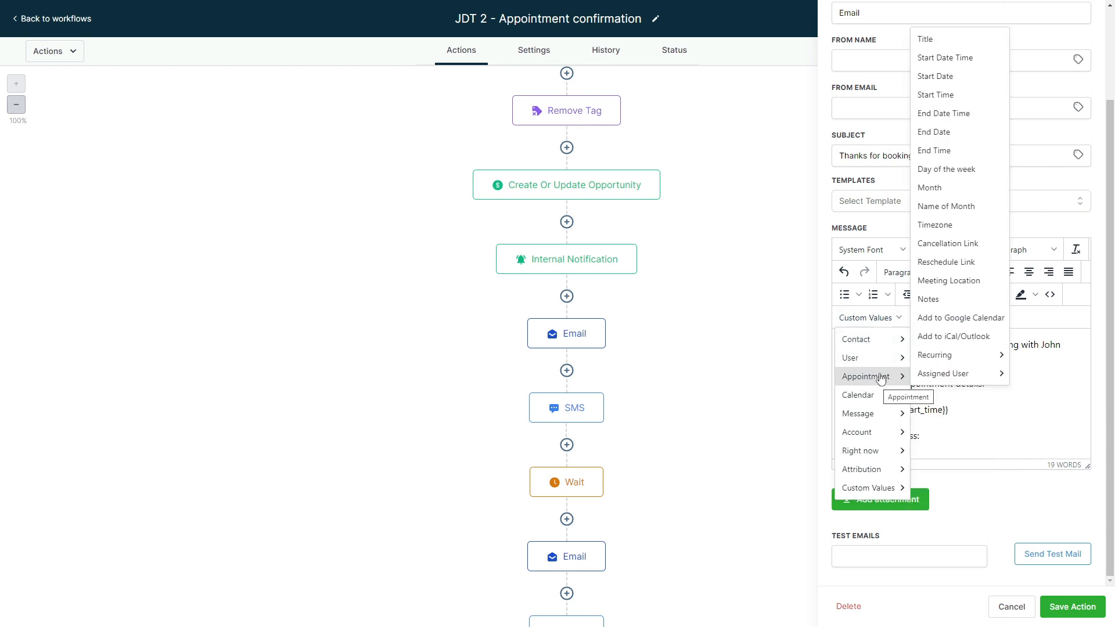
{"action": "mouse_move", "coordinate": [973, 378]}
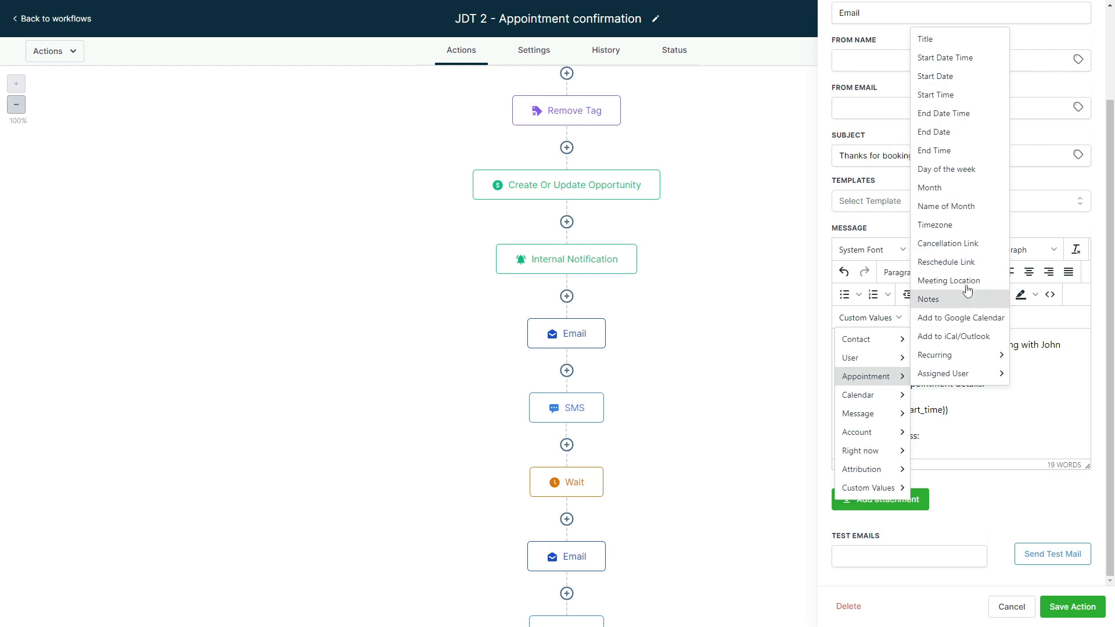
{"action": "left_click", "coordinate": [948, 281]}
{"action": "left_click_drag", "start_coordinate": [1058, 435], "coordinate": [822, 447]}
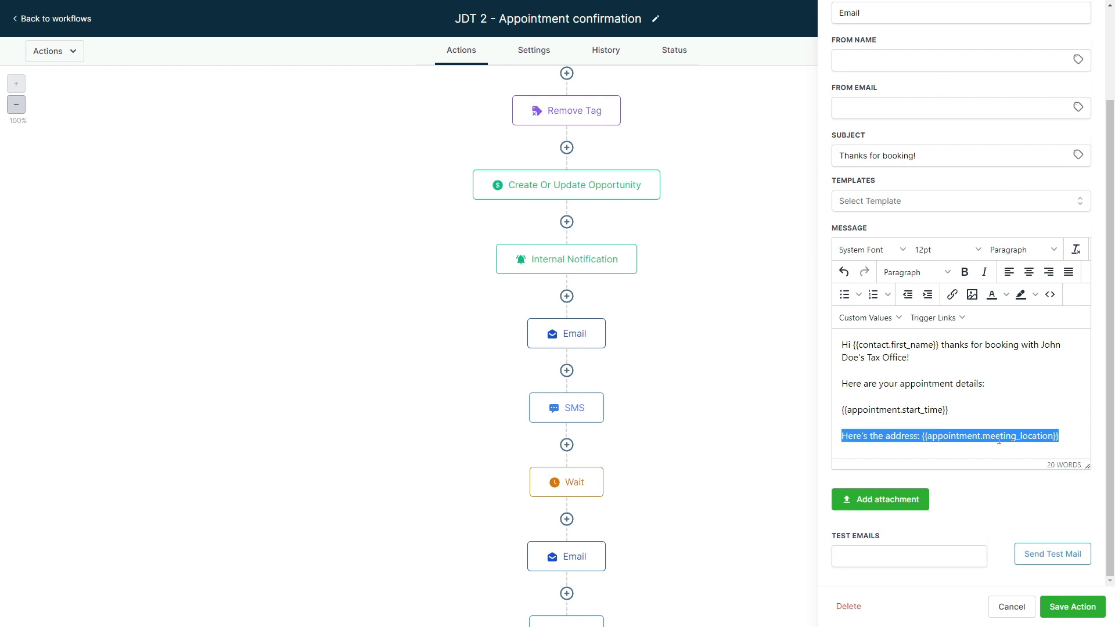
{"action": "left_click", "coordinate": [1071, 606]}
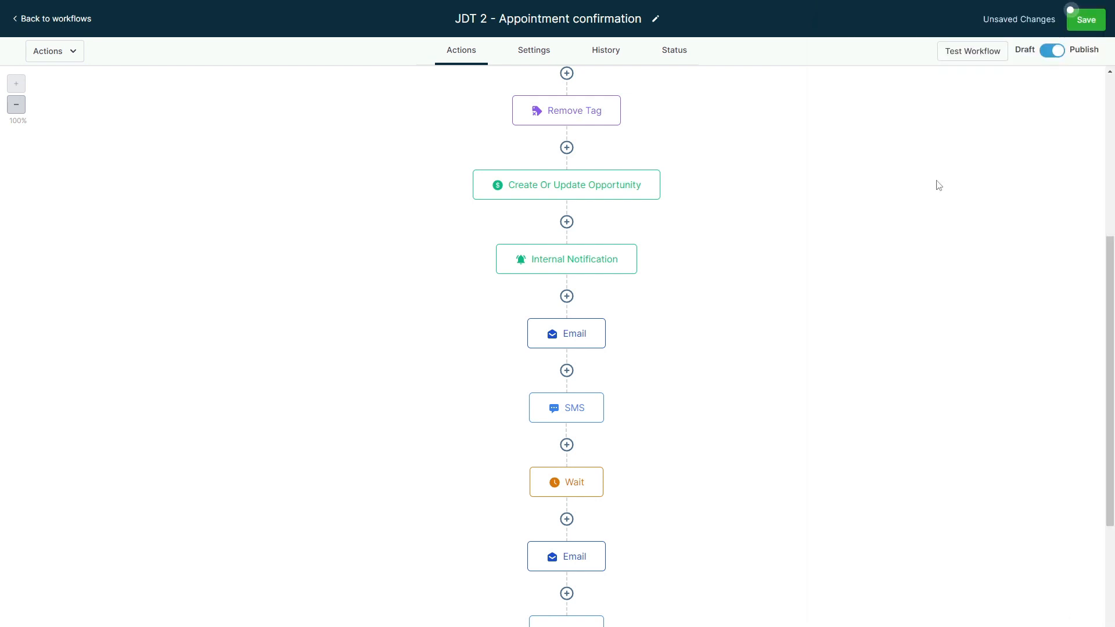
{"action": "left_click", "coordinate": [45, 18]}
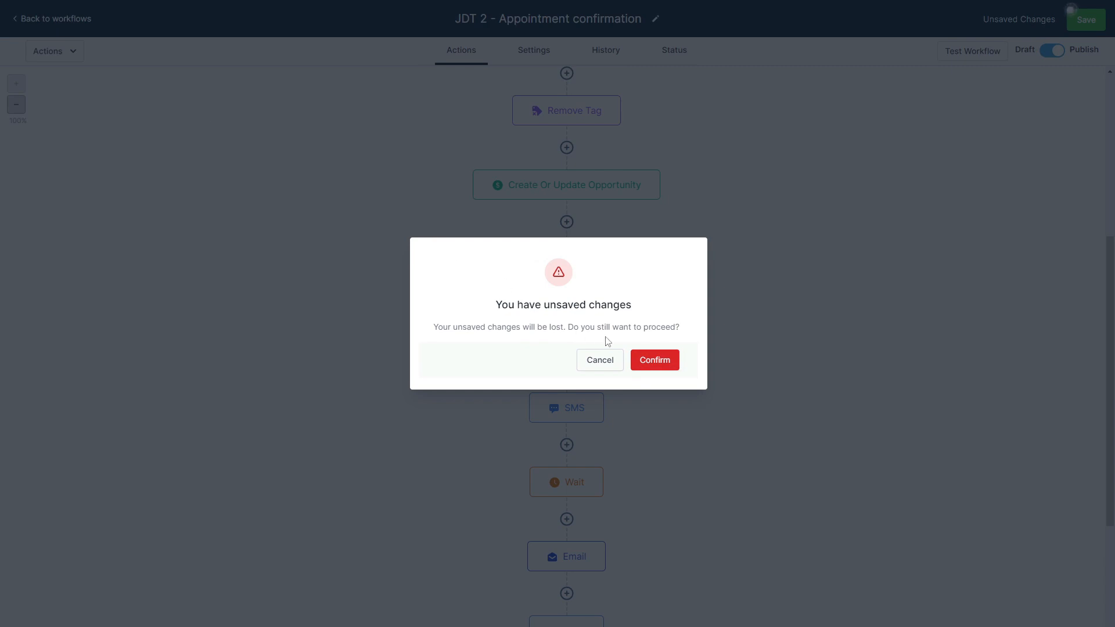
{"action": "left_click", "coordinate": [636, 358]}
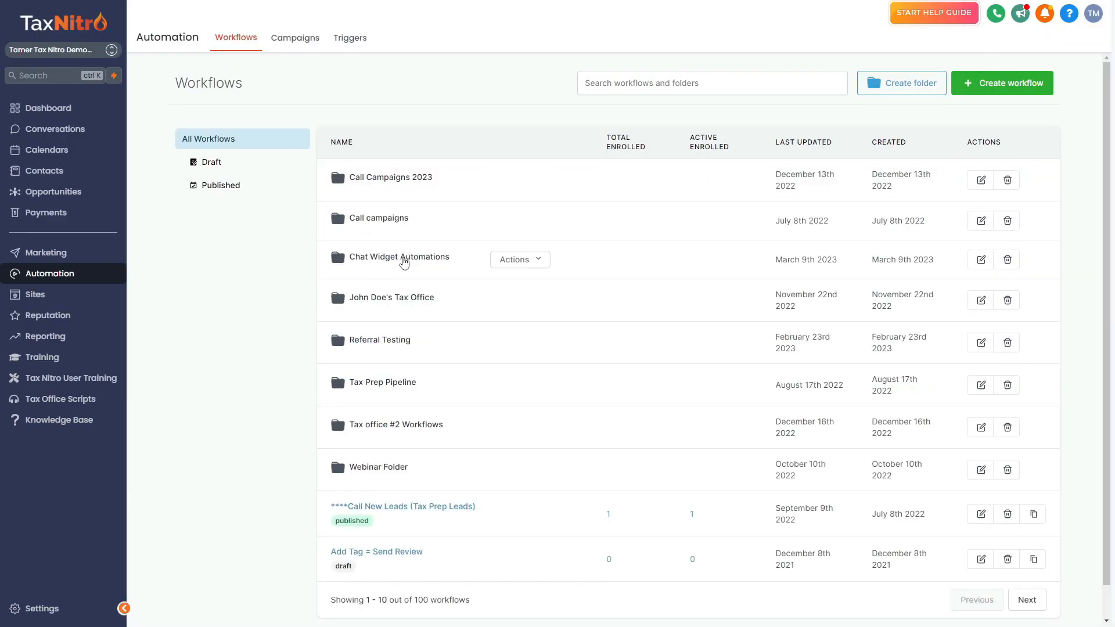
Return to the account's calendar settings and copy the scheduling link of the Colorado Tax & Finance calendar.
{"action": "left_click", "coordinate": [405, 263]}
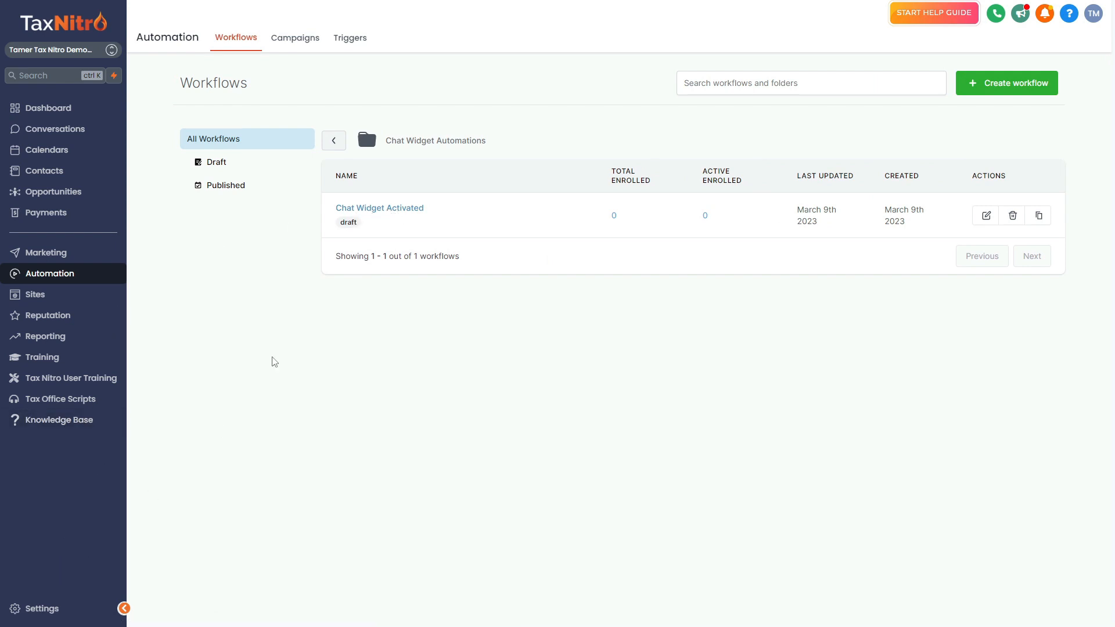
{"action": "left_click", "coordinate": [32, 607]}
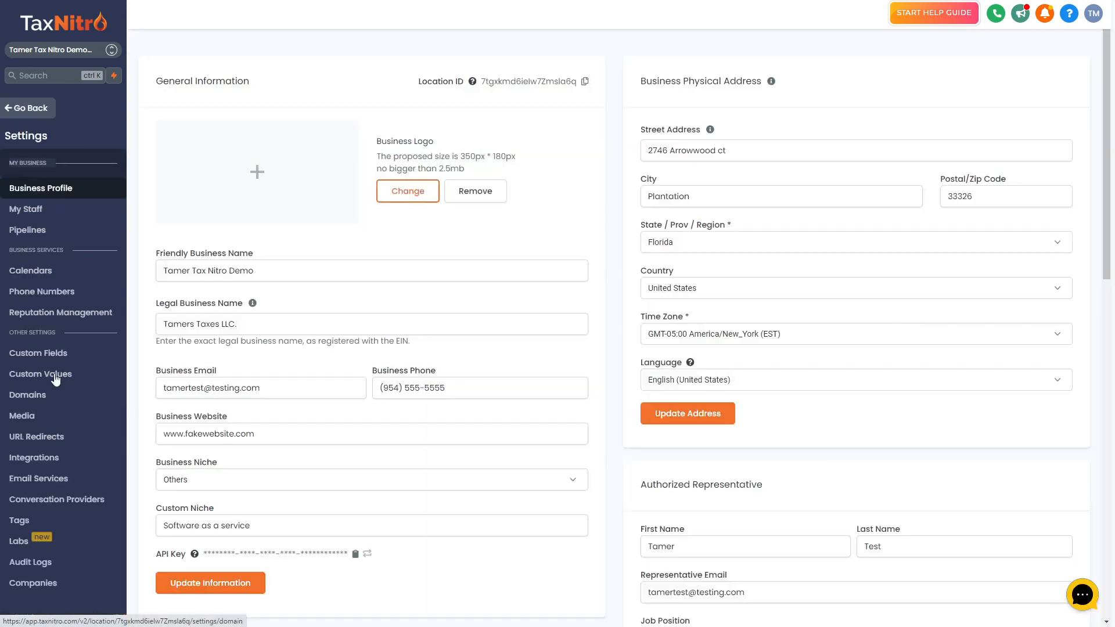
{"action": "left_click", "coordinate": [51, 271]}
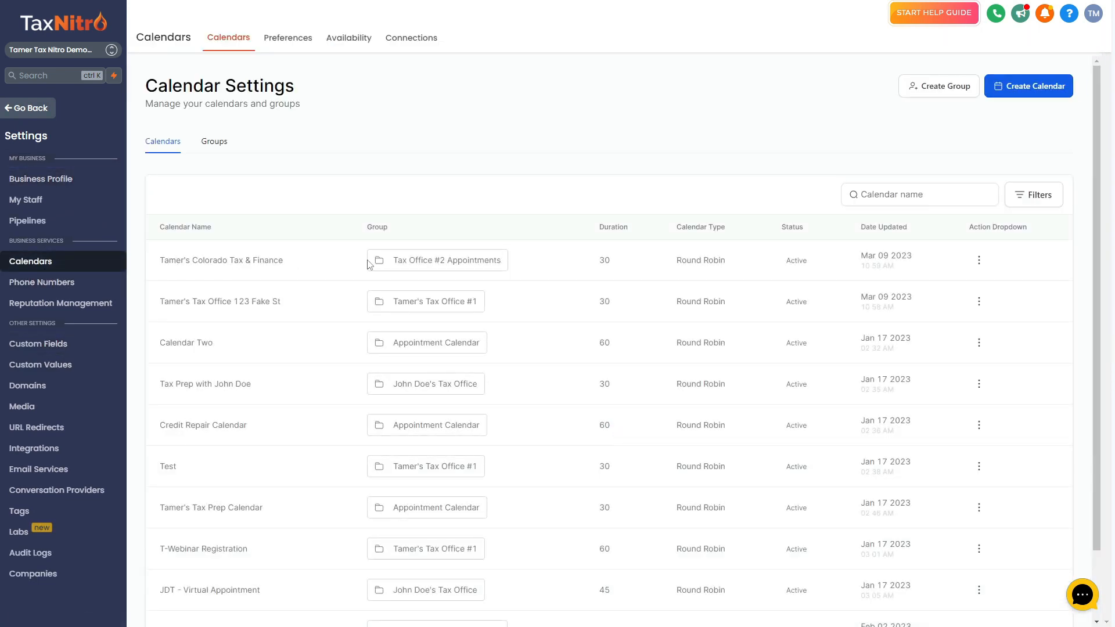
{"action": "left_click", "coordinate": [979, 260]}
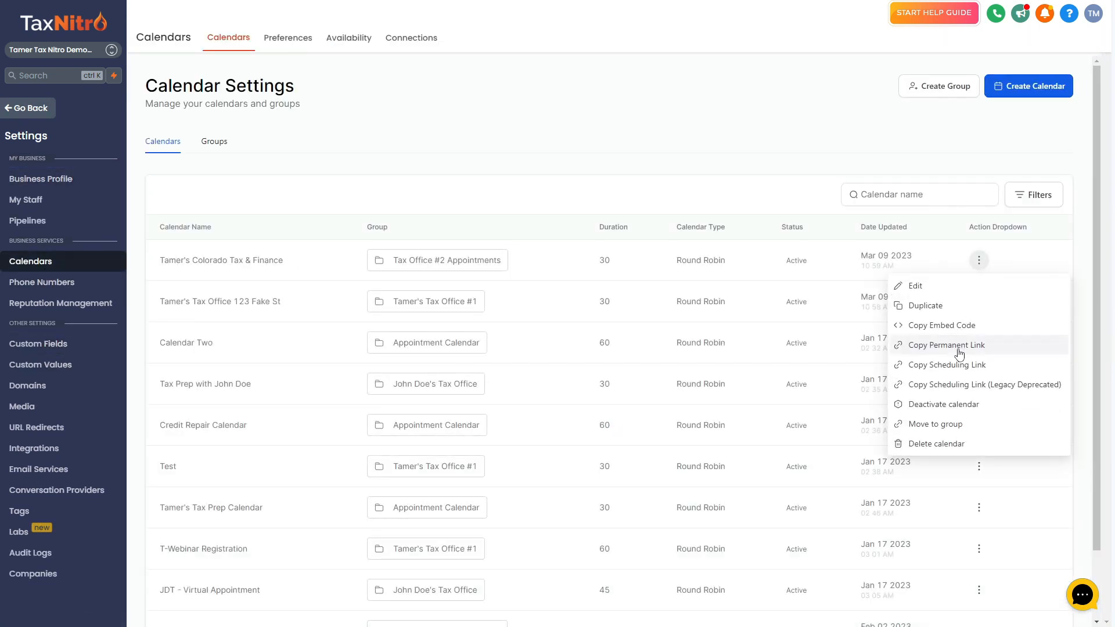
{"action": "left_click", "coordinate": [945, 366]}
Reopen the Chat Widget Activated workflow, complete the Houston branch's SMS with a colon and the copied booking link, and save the action.
{"action": "left_click", "coordinate": [17, 108]}
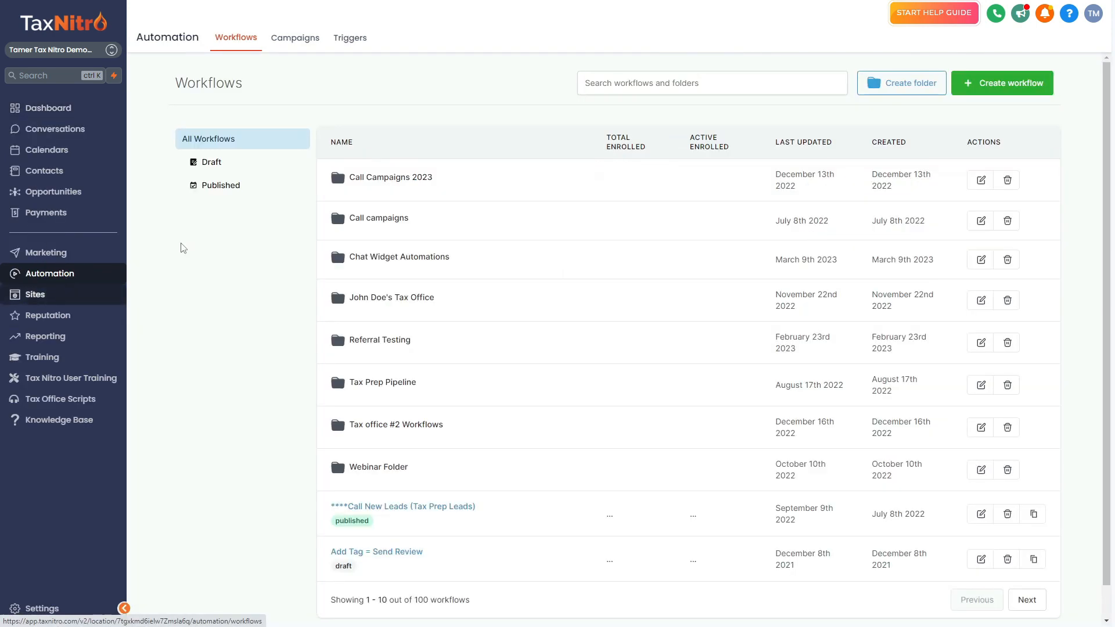
{"action": "left_click", "coordinate": [374, 254]}
{"action": "left_click", "coordinate": [376, 226]}
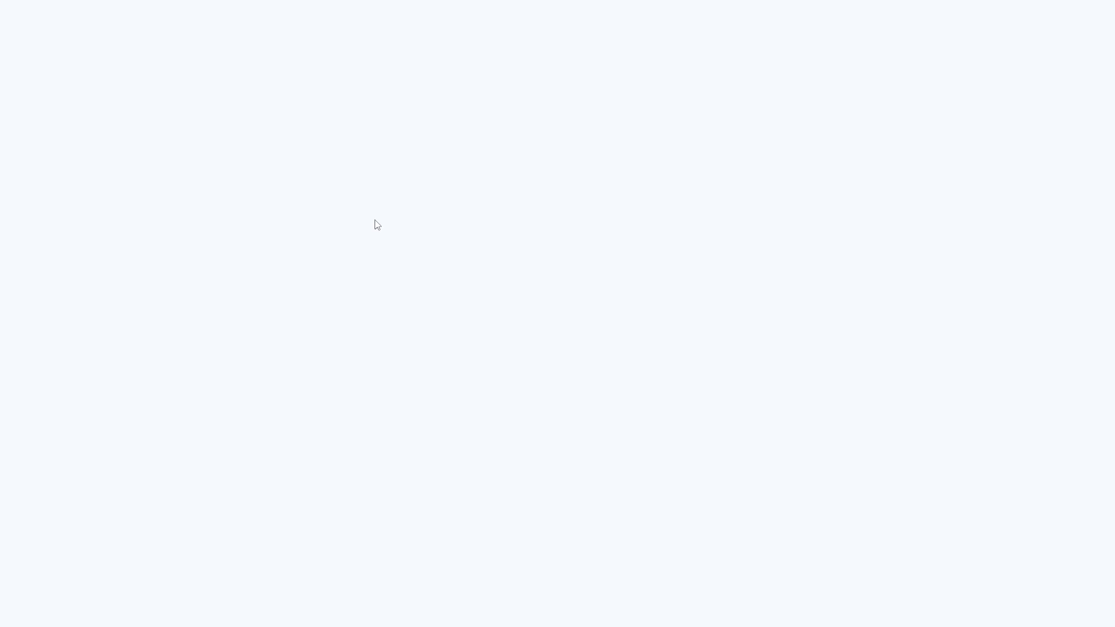
{"action": "left_click", "coordinate": [413, 510]}
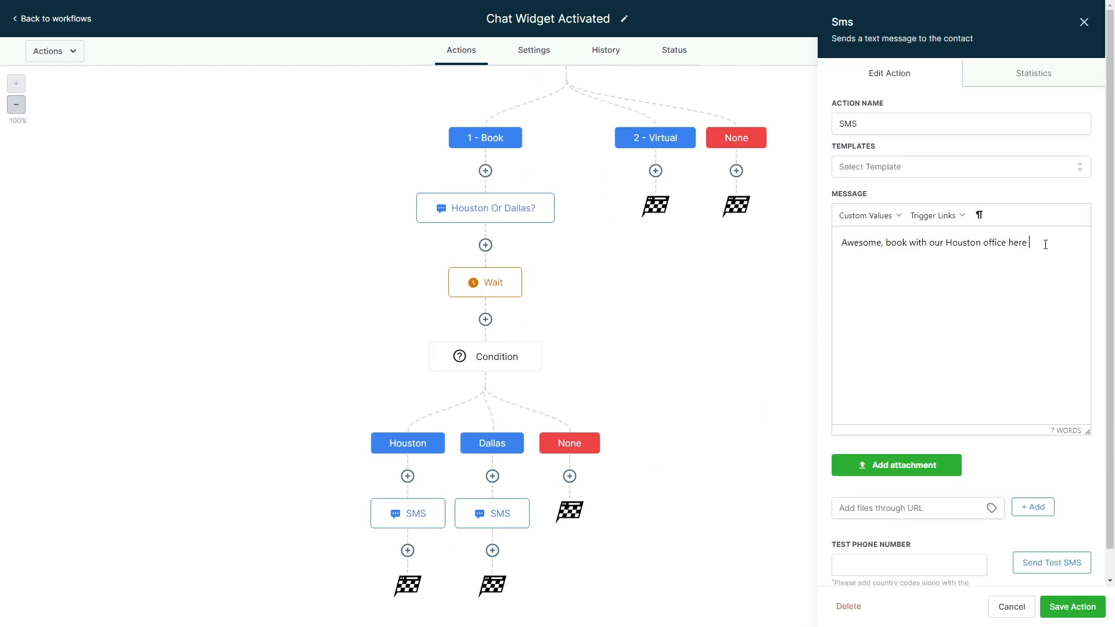
{"action": "key", "text": "ctrl+v"}
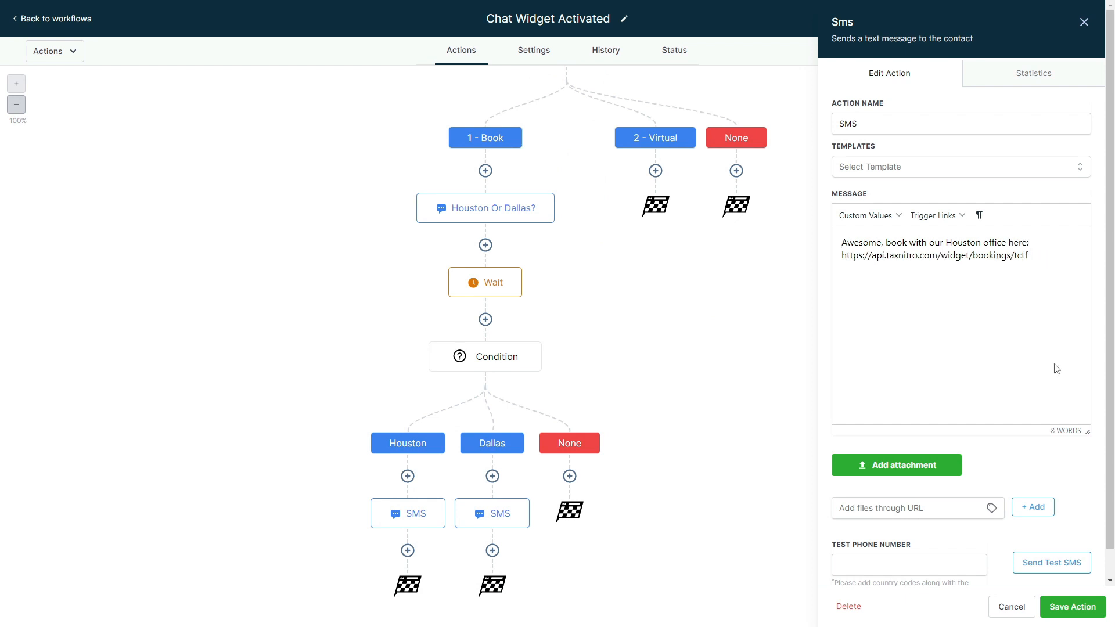
{"action": "left_click", "coordinate": [1071, 607]}
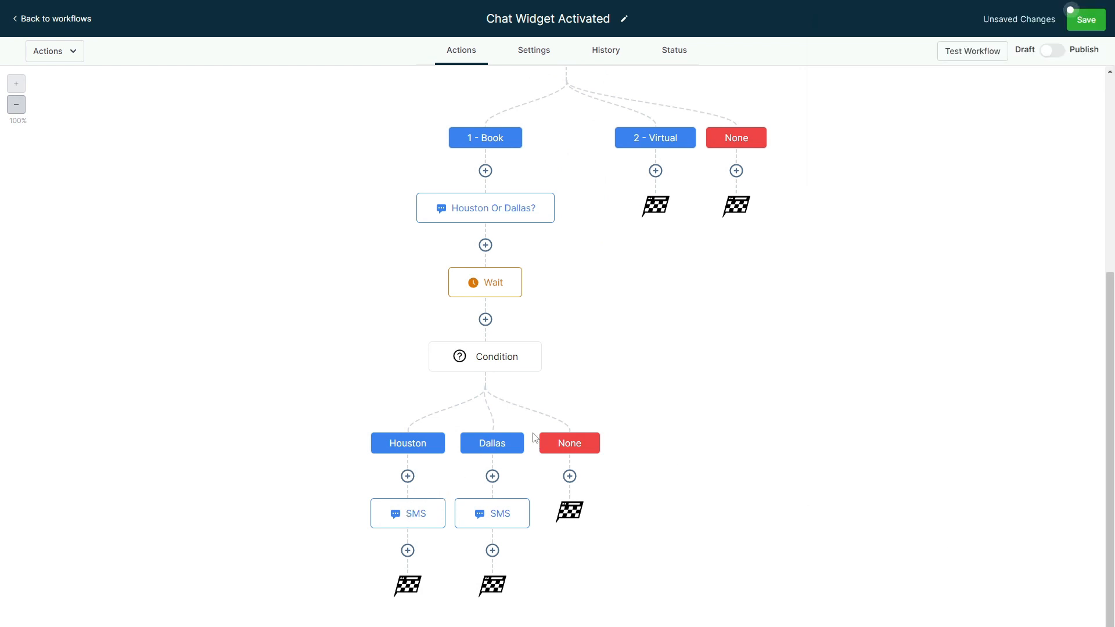
Publish and save the Chat Widget Activated workflow, and review its branches and the Houston SMS without changing them.
{"action": "scroll", "coordinate": [544, 385], "scroll_direction": "up", "scroll_amount": 5}
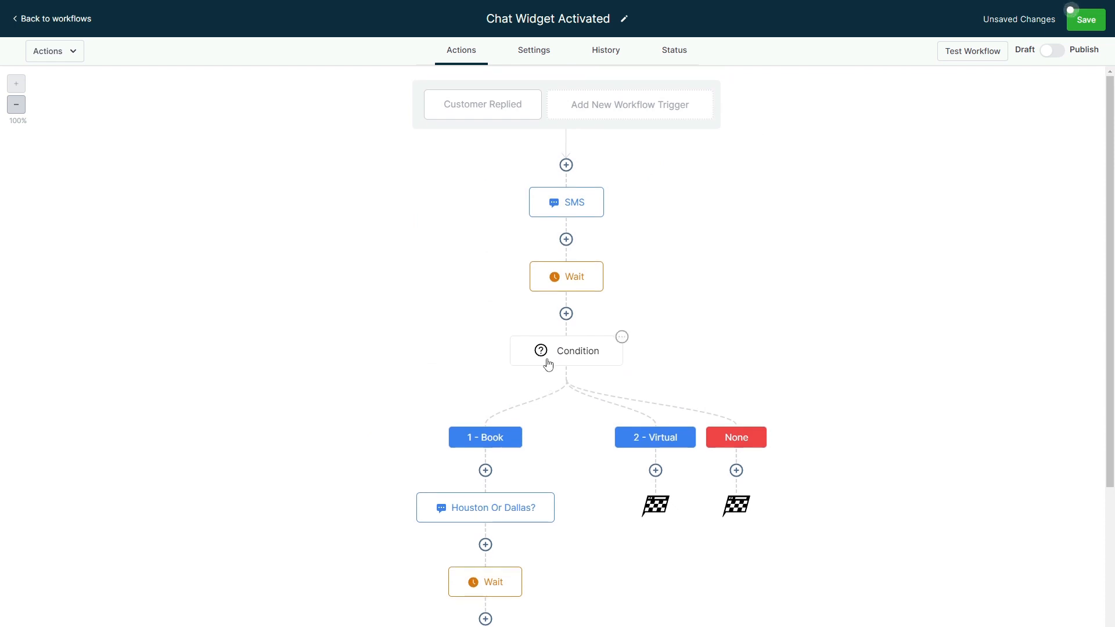
{"action": "left_click", "coordinate": [1051, 51]}
{"action": "left_click", "coordinate": [1085, 19]}
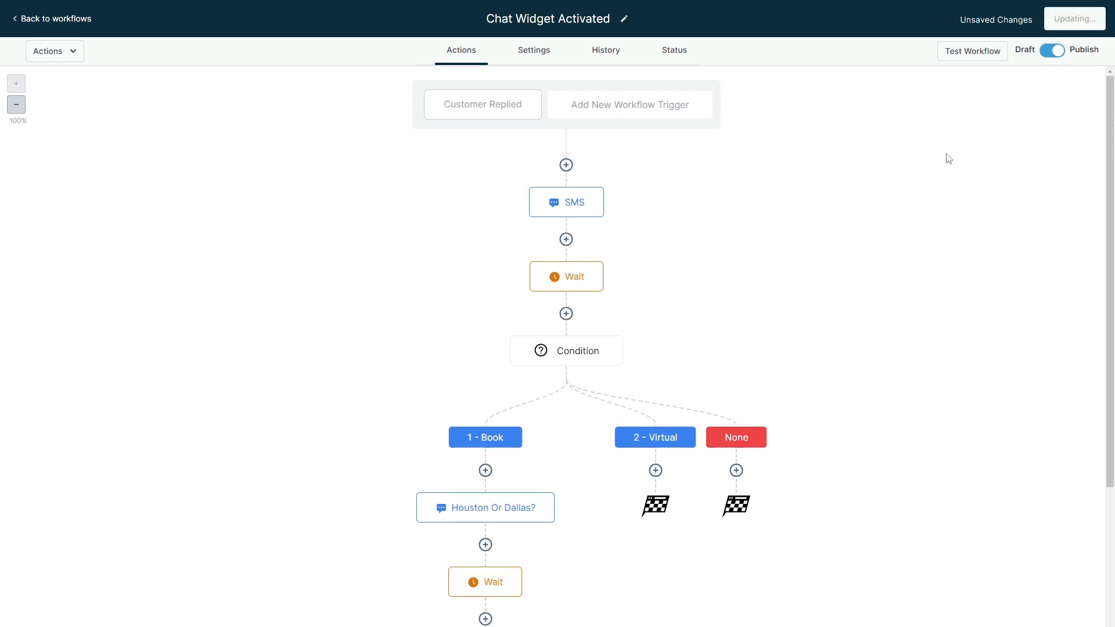
{"action": "scroll", "coordinate": [528, 343], "scroll_direction": "down", "scroll_amount": 5}
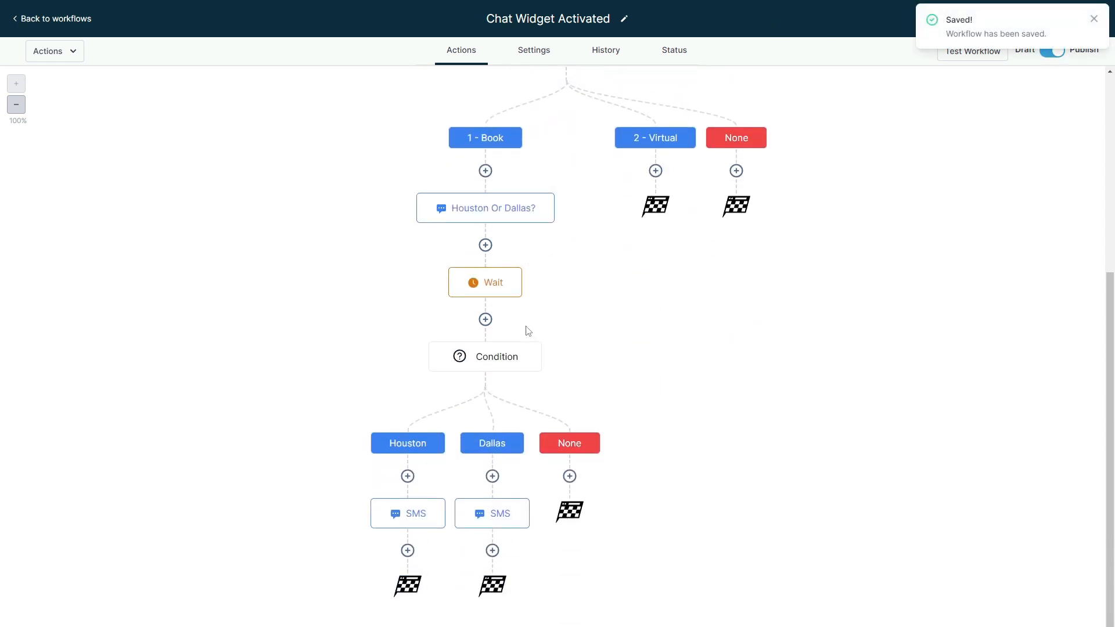
{"action": "scroll", "coordinate": [525, 249], "scroll_direction": "up", "scroll_amount": 3}
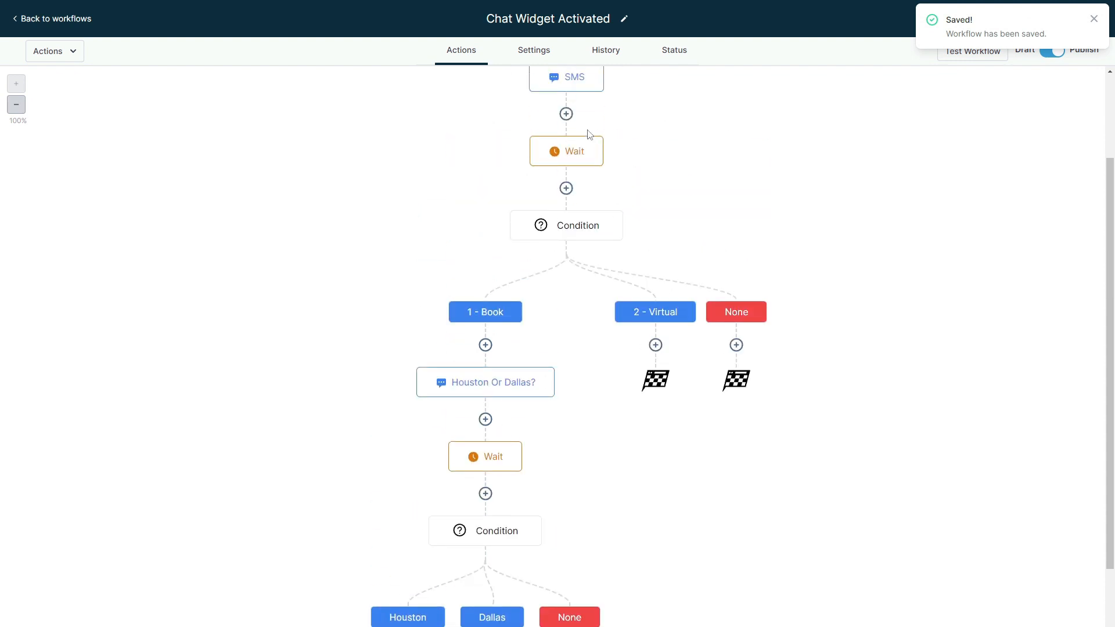
{"action": "scroll", "coordinate": [542, 410], "scroll_direction": "down", "scroll_amount": 2}
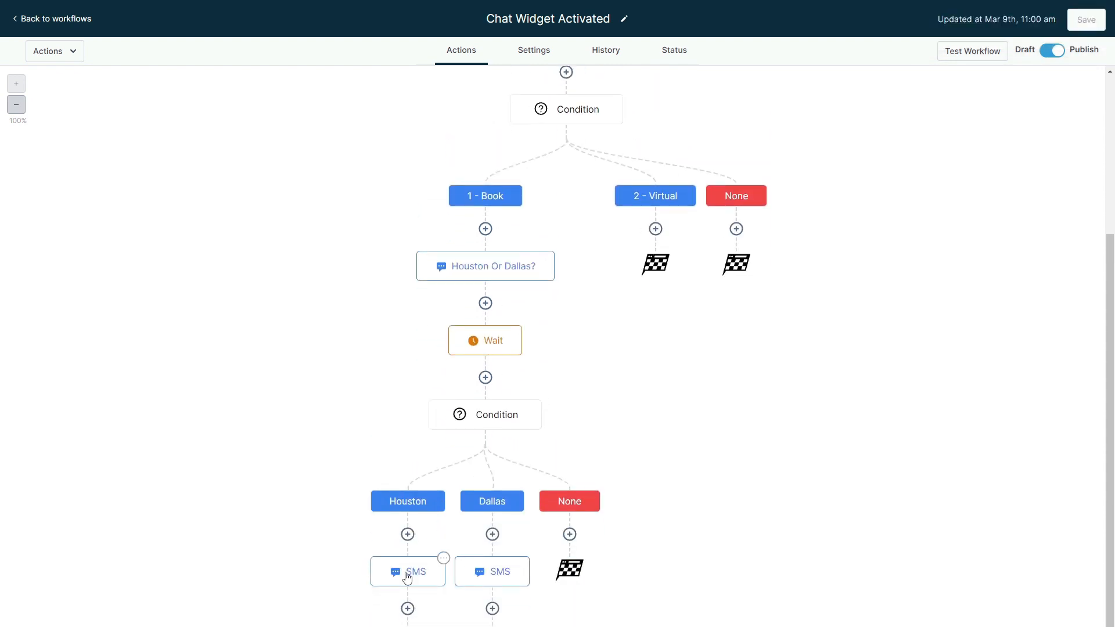
{"action": "left_click", "coordinate": [405, 573]}
{"action": "left_click", "coordinate": [1012, 606]}
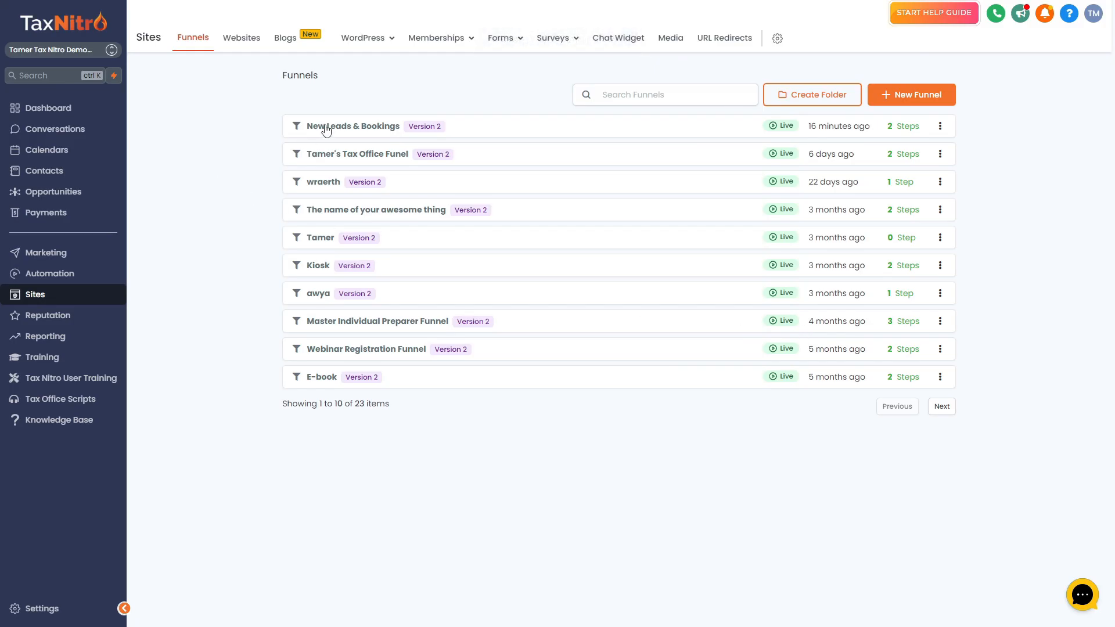
Open the New Leads & Bookings funnel, check the chat widget option in its settings, and return to the funnel steps.
{"action": "left_click_drag", "start_coordinate": [289, 127], "coordinate": [430, 128]}
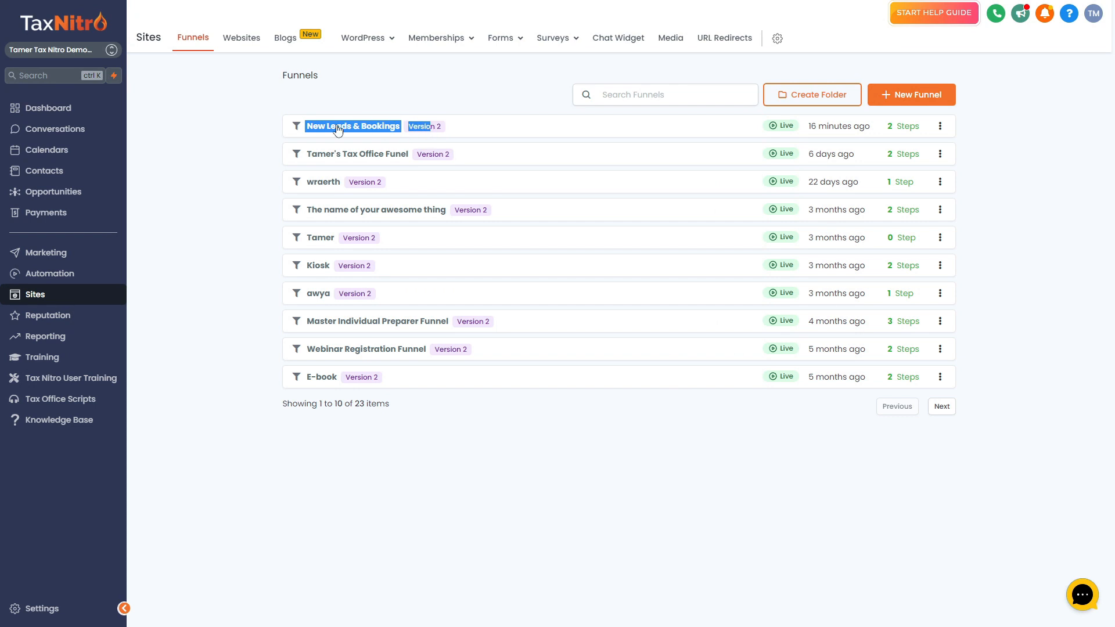
{"action": "left_click", "coordinate": [338, 128]}
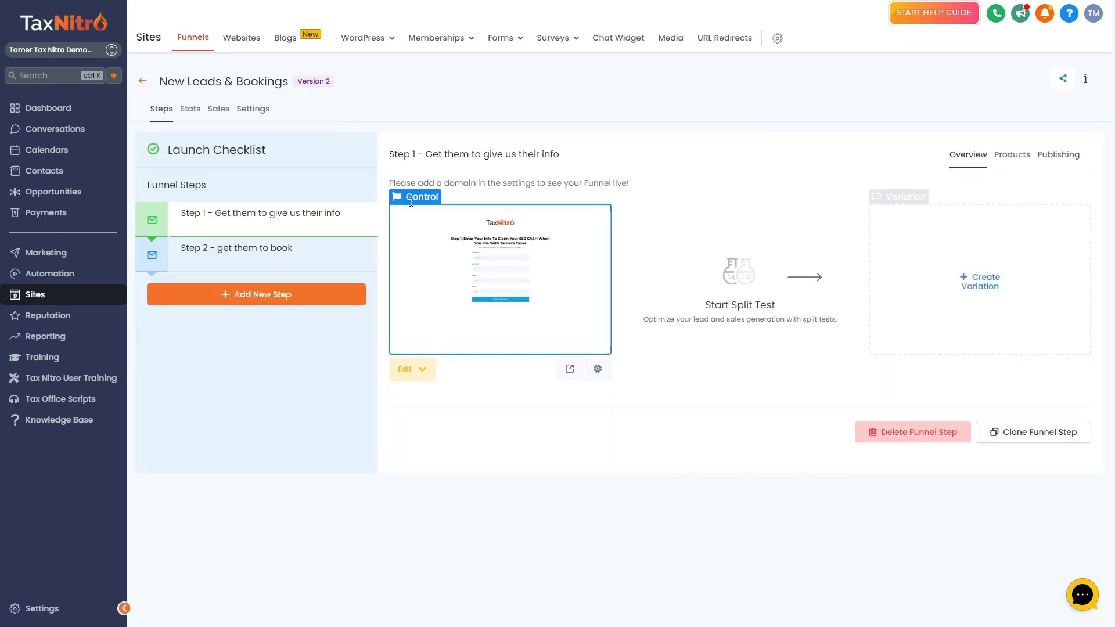
{"action": "left_click", "coordinate": [249, 110]}
{"action": "left_click_drag", "start_coordinate": [631, 364], "coordinate": [748, 382]}
{"action": "left_click", "coordinate": [757, 393]}
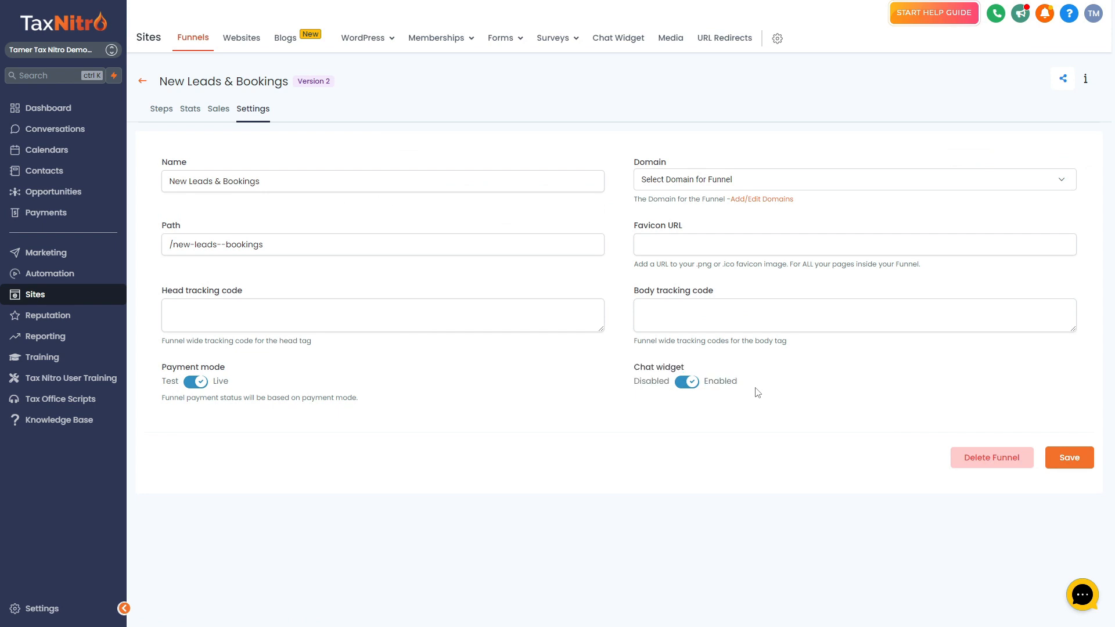
{"action": "left_click", "coordinate": [163, 110]}
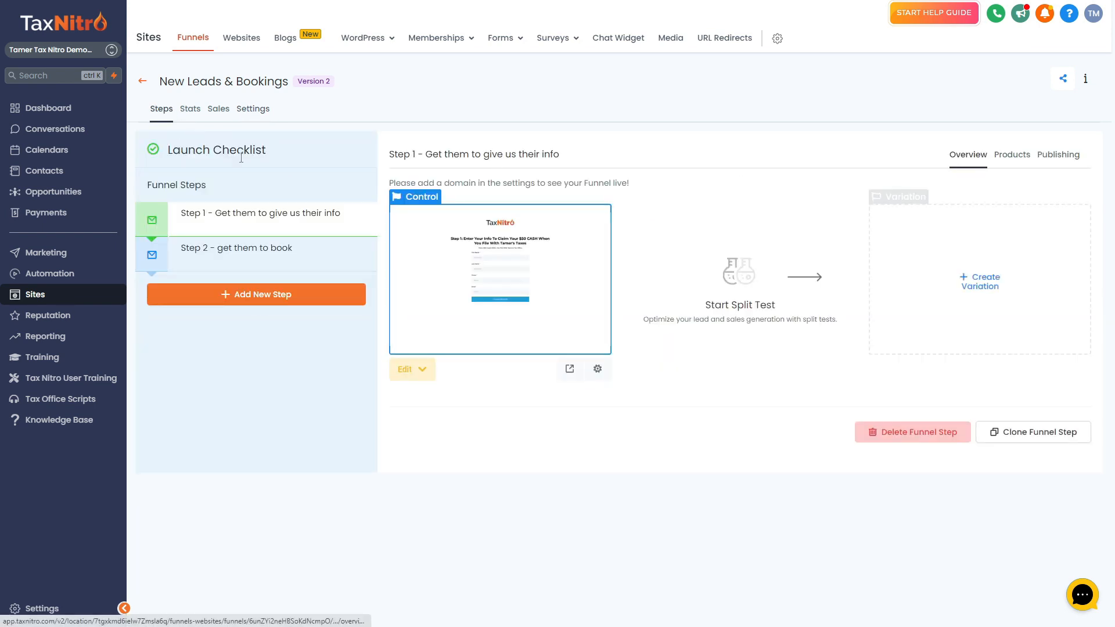
Preview the funnel's Step 1 page and open its chat widget to examine the contact form, selecting the name entry.
{"action": "left_click", "coordinate": [570, 371]}
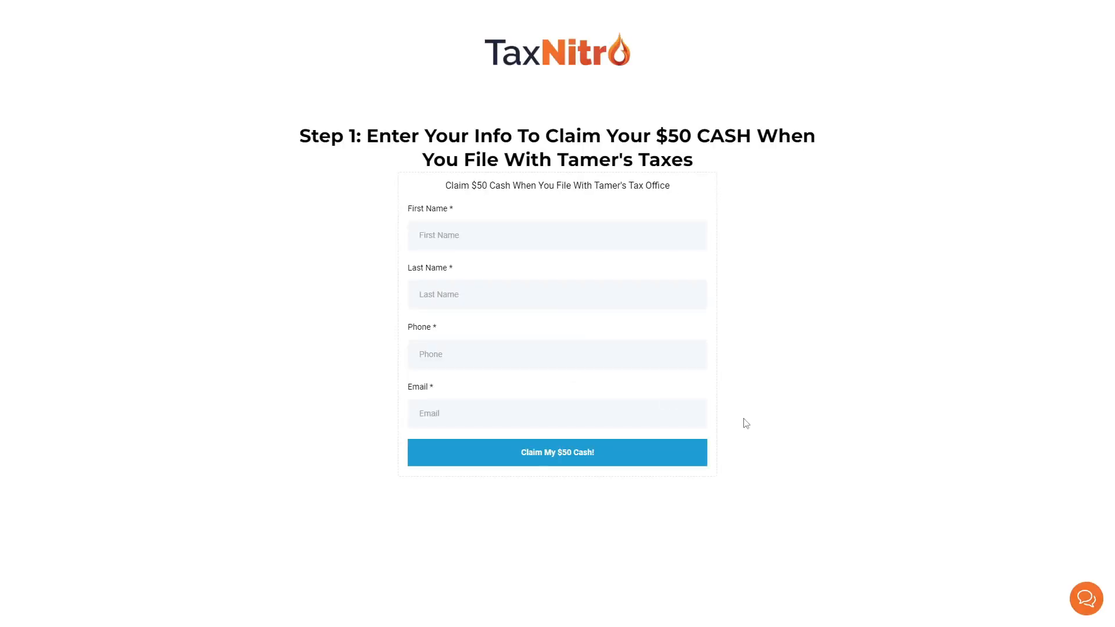
{"action": "left_click", "coordinate": [1082, 601]}
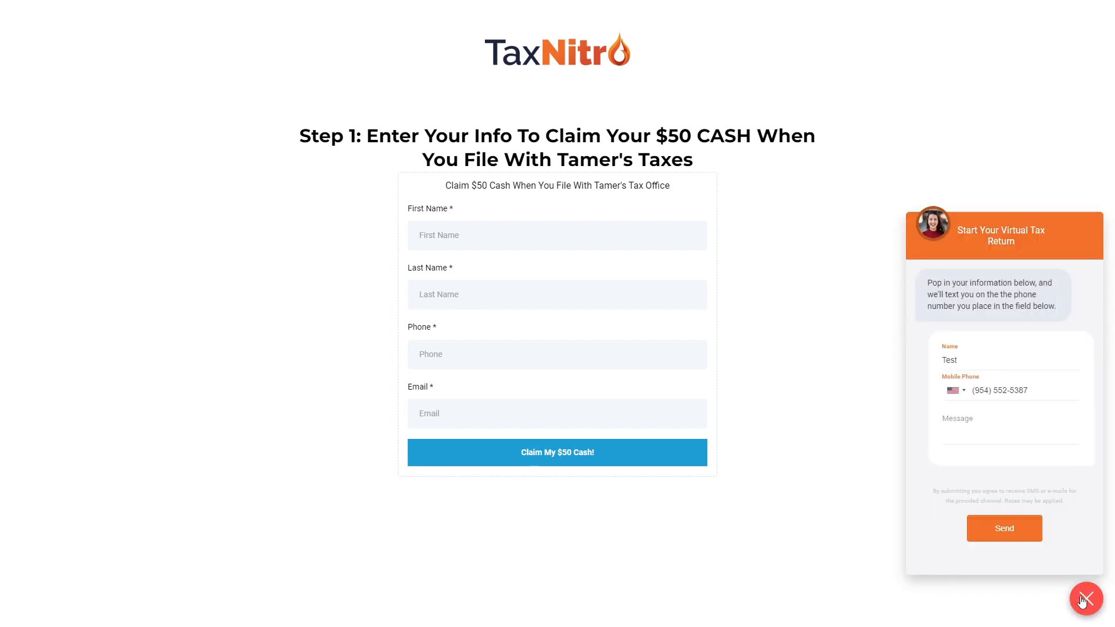
{"action": "left_click_drag", "start_coordinate": [987, 361], "coordinate": [899, 361]}
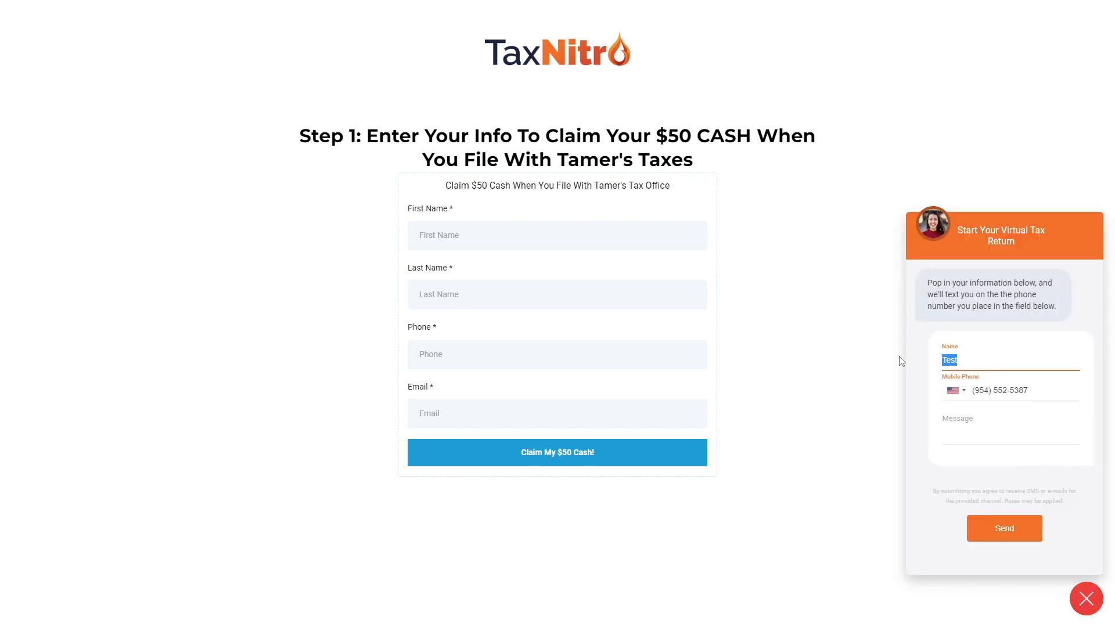
Enter the test contact's full name and the message "I am ready to file!" in the chat widget, send it, and close the widget.
{"action": "type", "text": "Tamer Tewst"}
{"action": "key", "text": "BackSpace"}
{"action": "key", "text": "BackSpace"}
{"action": "type", "text": "st"}
{"action": "key", "text": "Tab"}
{"action": "key", "text": "Tab"}
{"action": "key", "text": "Tab"}
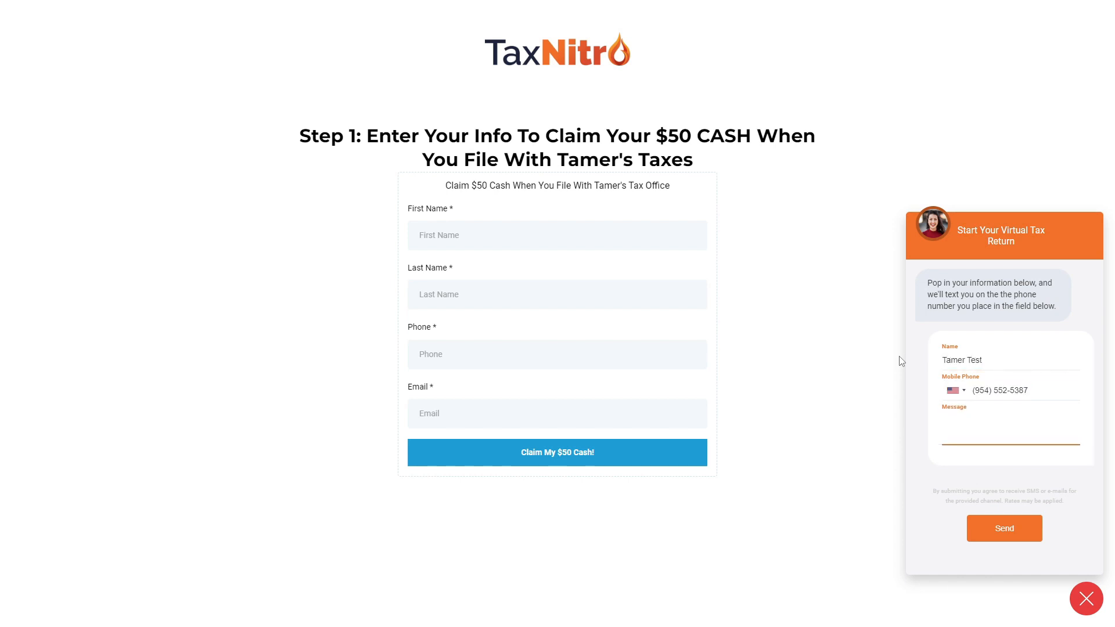
{"action": "type", "text": "I am aready to file!"}
{"action": "left_click", "coordinate": [1010, 530]}
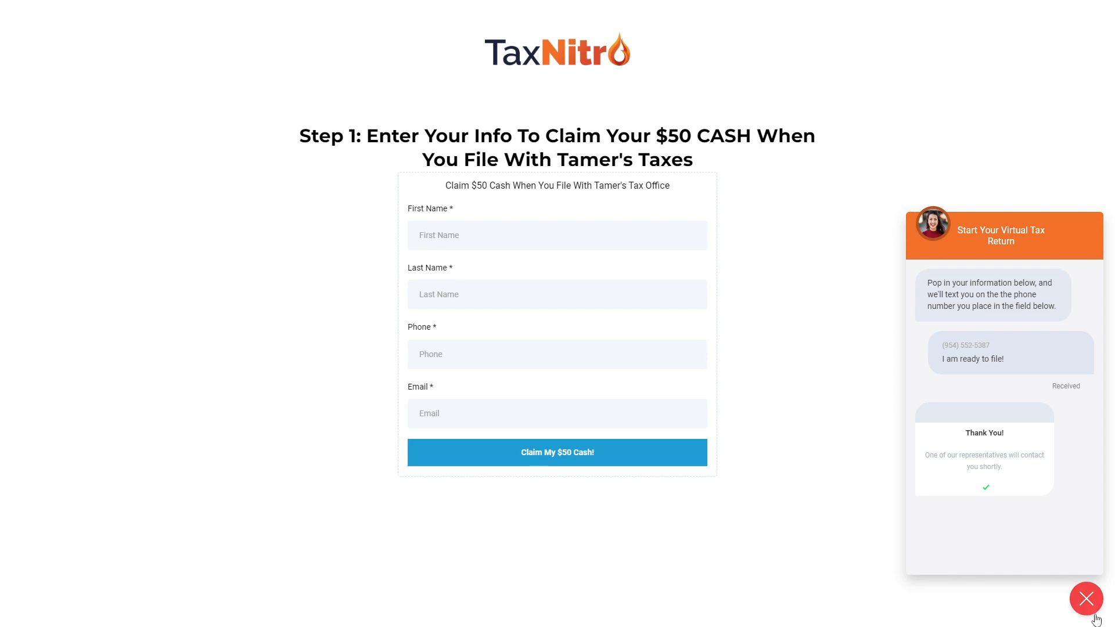
{"action": "left_click", "coordinate": [1087, 599]}
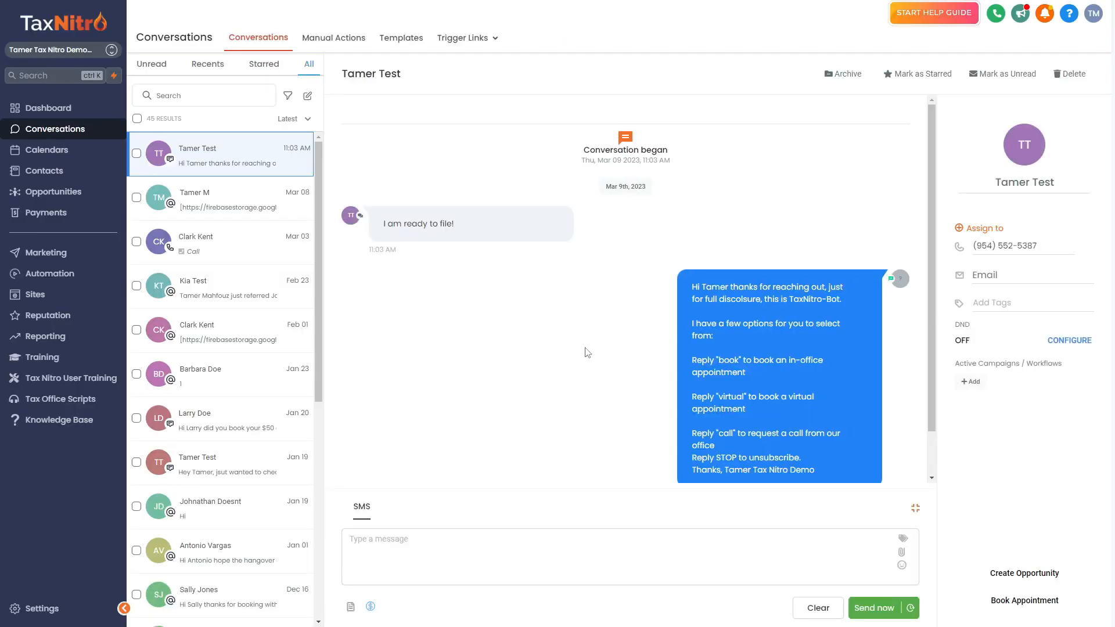
Read the test contact's chat widget message and the opening of the automated SMS reply in the conversation.
{"action": "scroll", "coordinate": [586, 348], "scroll_direction": "down", "scroll_amount": 1}
{"action": "left_click_drag", "start_coordinate": [382, 173], "coordinate": [510, 181]}
{"action": "left_click", "coordinate": [494, 202]}
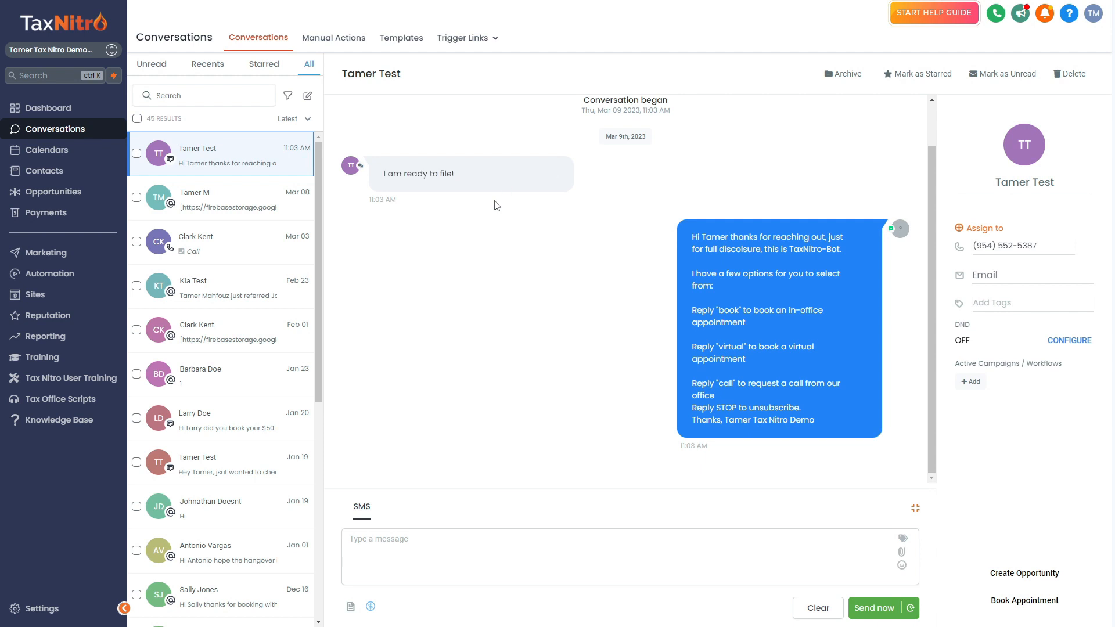
{"action": "left_click_drag", "start_coordinate": [382, 173], "coordinate": [516, 238]}
{"action": "left_click", "coordinate": [515, 238]}
{"action": "left_click_drag", "start_coordinate": [709, 232], "coordinate": [841, 422]}
{"action": "left_click", "coordinate": [842, 425]}
{"action": "left_click_drag", "start_coordinate": [696, 232], "coordinate": [827, 266]}
{"action": "left_click", "coordinate": [822, 328]}
{"action": "left_click", "coordinate": [827, 266]}
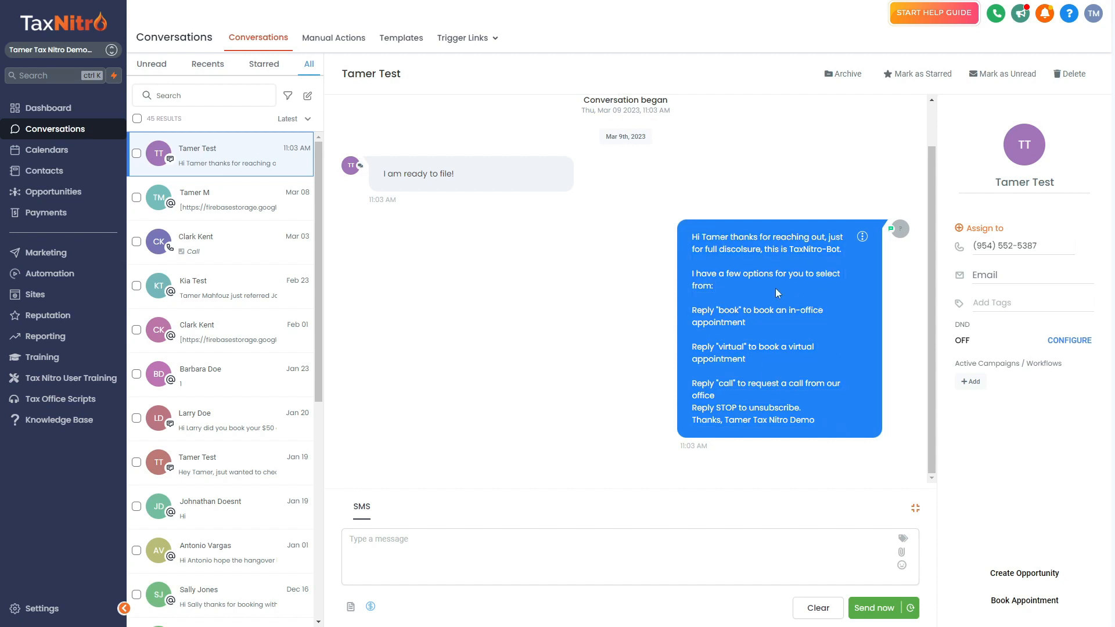
Examine the "book", "virtual" and "call" reply options in the automated SMS and the office-choice message that follows.
{"action": "left_click_drag", "start_coordinate": [751, 322], "coordinate": [685, 308]}
{"action": "left_click", "coordinate": [761, 327]}
{"action": "left_click_drag", "start_coordinate": [761, 327], "coordinate": [697, 307]}
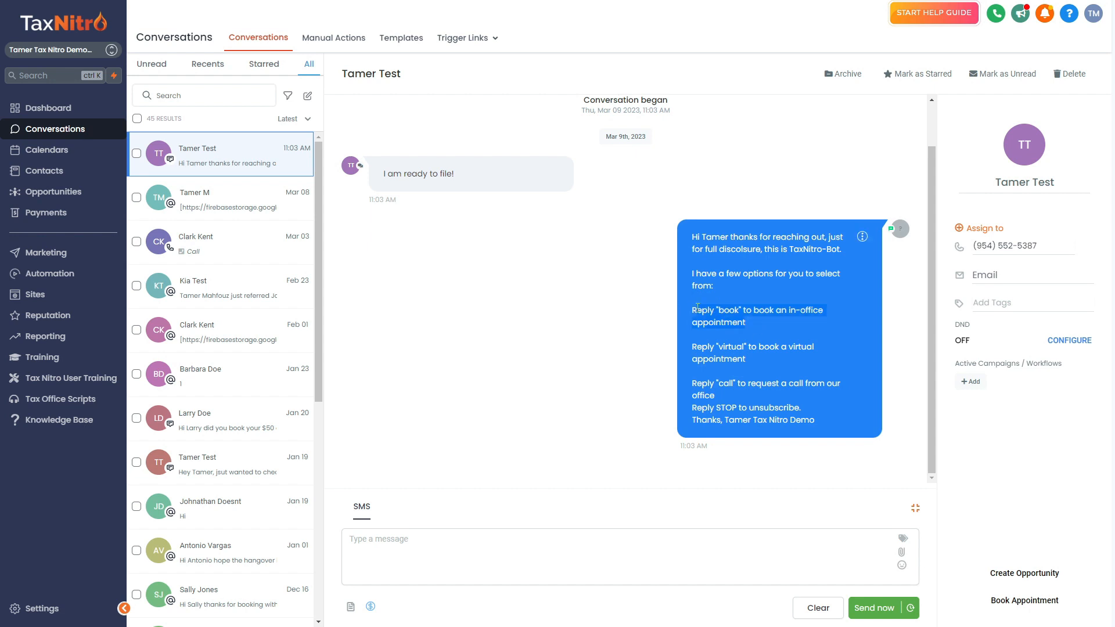
{"action": "left_click_drag", "start_coordinate": [761, 362], "coordinate": [688, 347]}
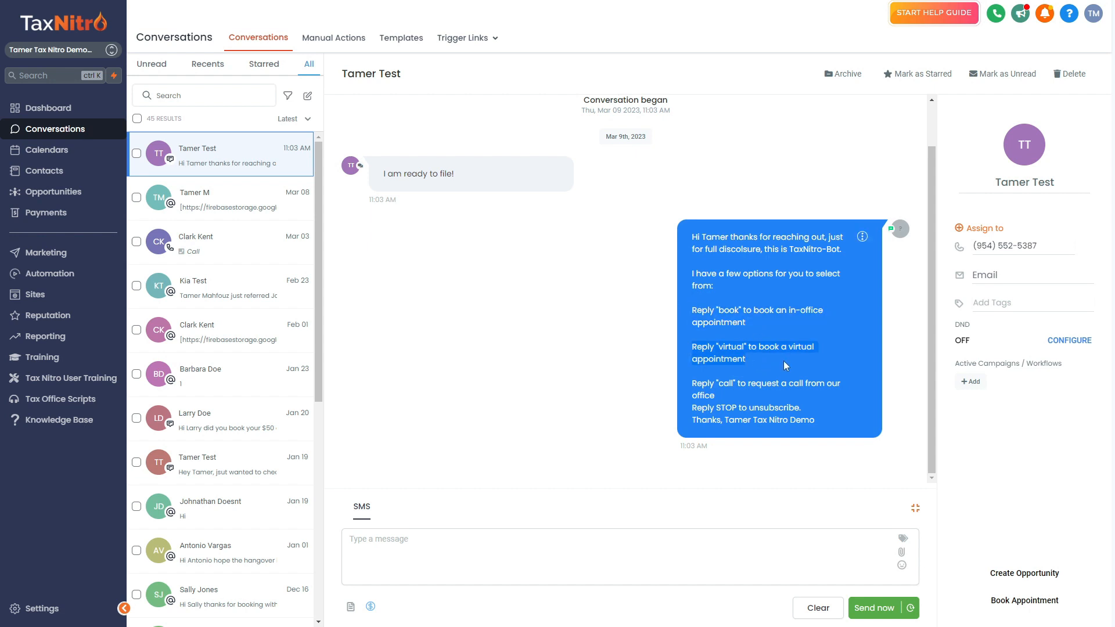
{"action": "left_click_drag", "start_coordinate": [734, 399], "coordinate": [680, 386]}
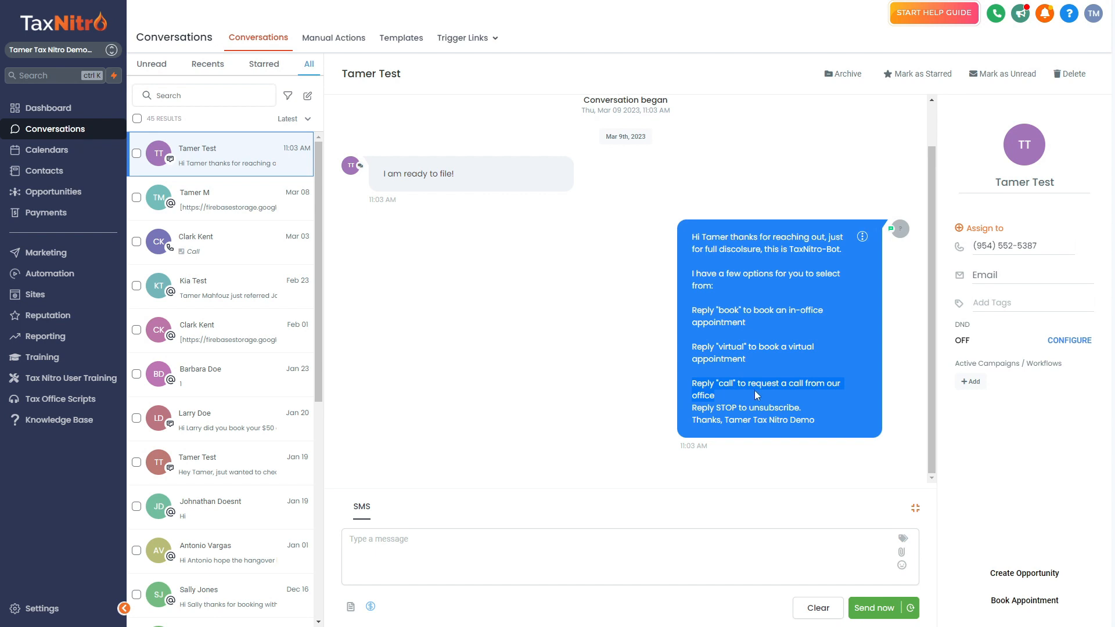
{"action": "left_click", "coordinate": [753, 327]}
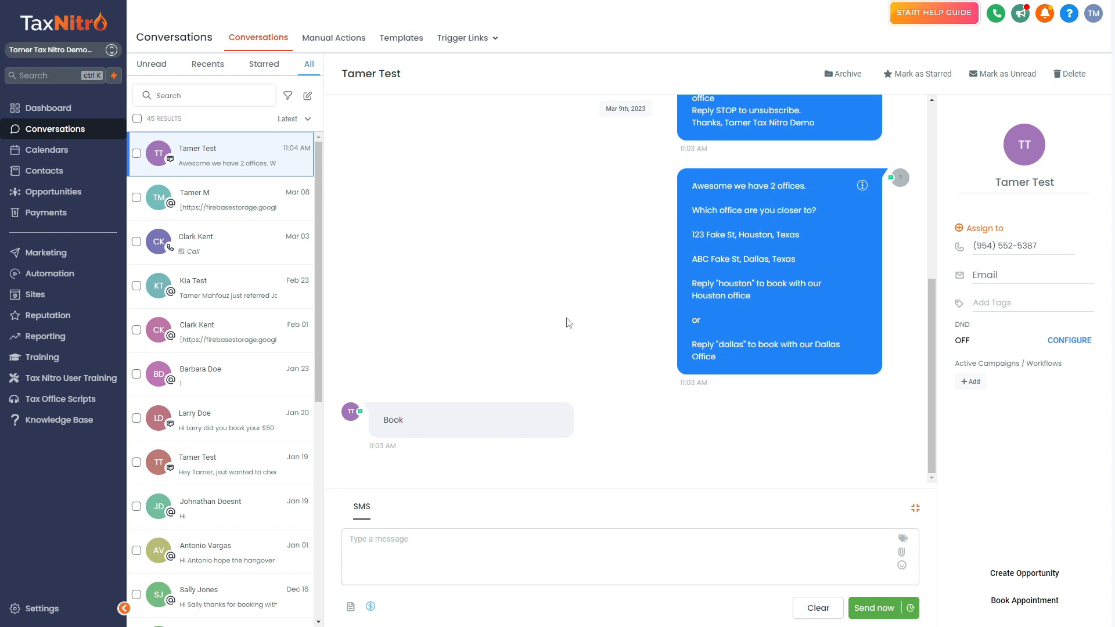
{"action": "scroll", "coordinate": [607, 402], "scroll_direction": "up", "scroll_amount": 1}
{"action": "scroll", "coordinate": [650, 372], "scroll_direction": "down", "scroll_amount": 1}
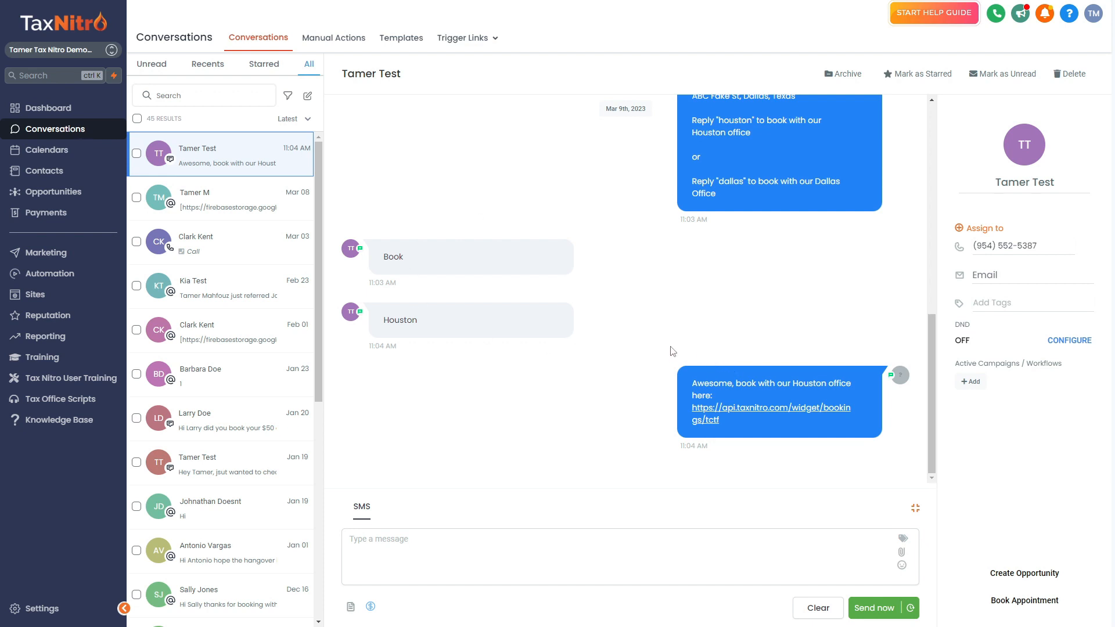
Open the test contact's record and examine the booked appointment's calendar and assigned user.
{"action": "left_click", "coordinate": [1031, 152]}
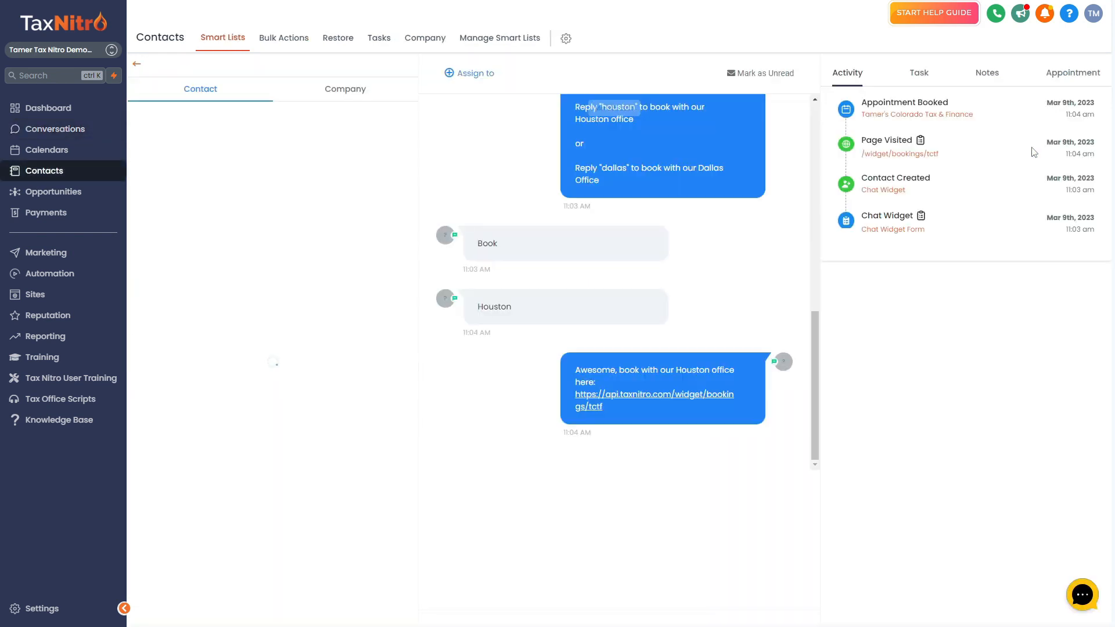
{"action": "left_click", "coordinate": [1063, 83]}
{"action": "left_click_drag", "start_coordinate": [974, 152], "coordinate": [843, 109]}
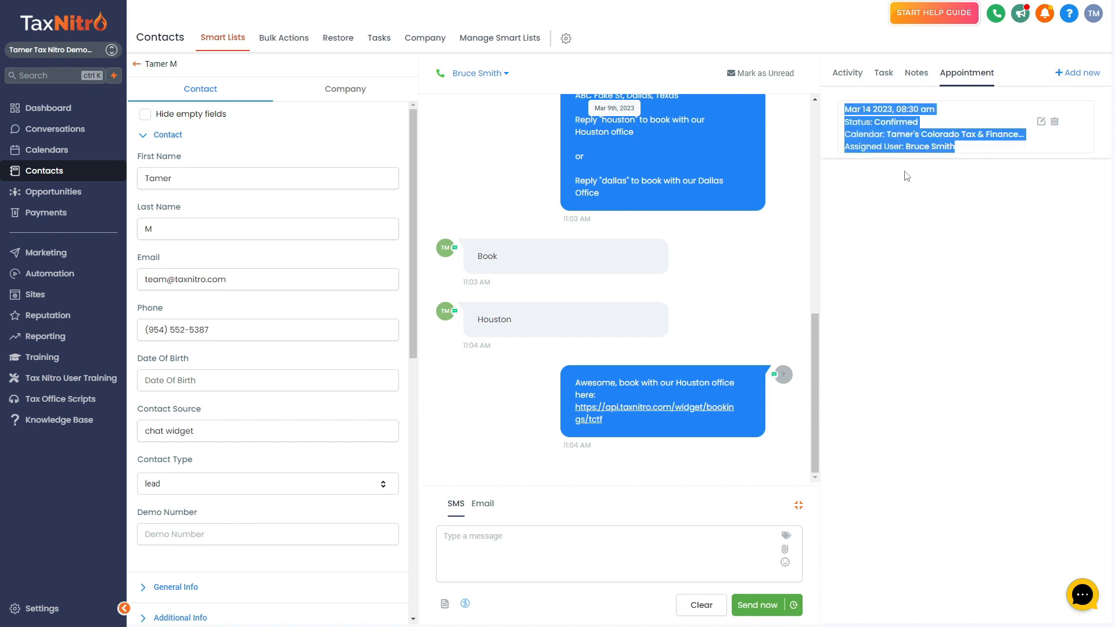
{"action": "left_click_drag", "start_coordinate": [958, 149], "coordinate": [865, 142]}
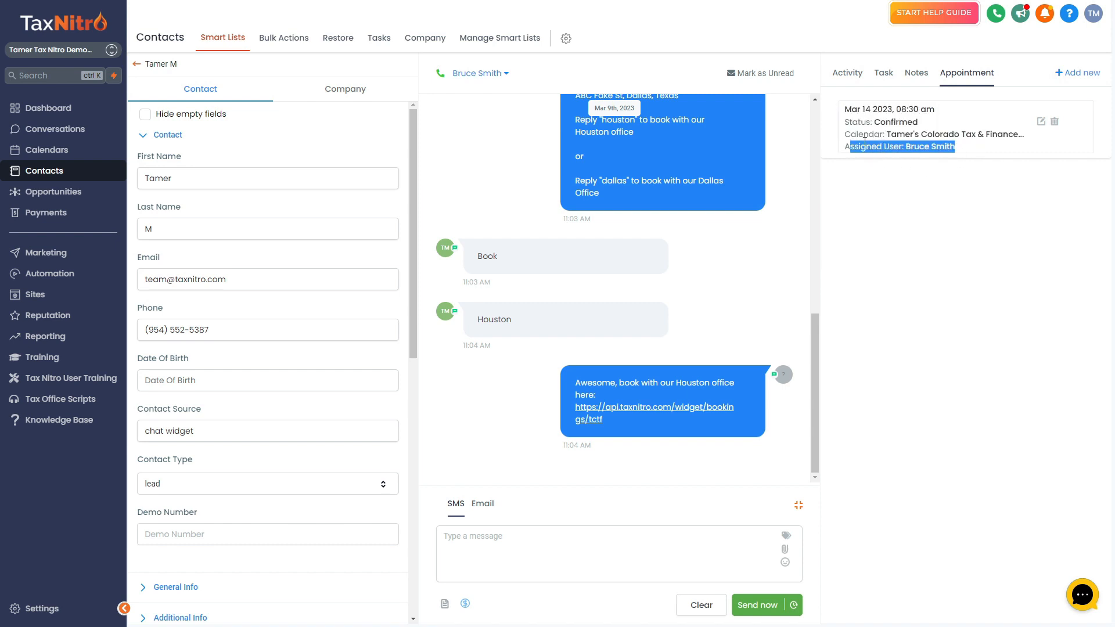
{"action": "triple_click", "coordinate": [903, 137]}
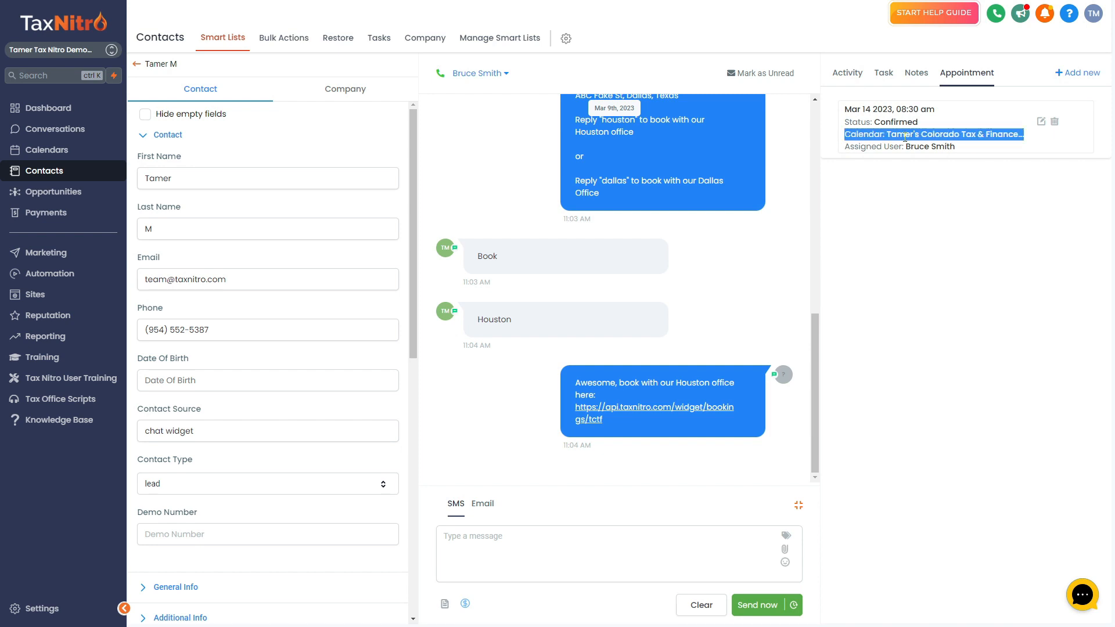
{"action": "left_click_drag", "start_coordinate": [880, 137], "coordinate": [1021, 137]}
{"action": "left_click", "coordinate": [1022, 138]}
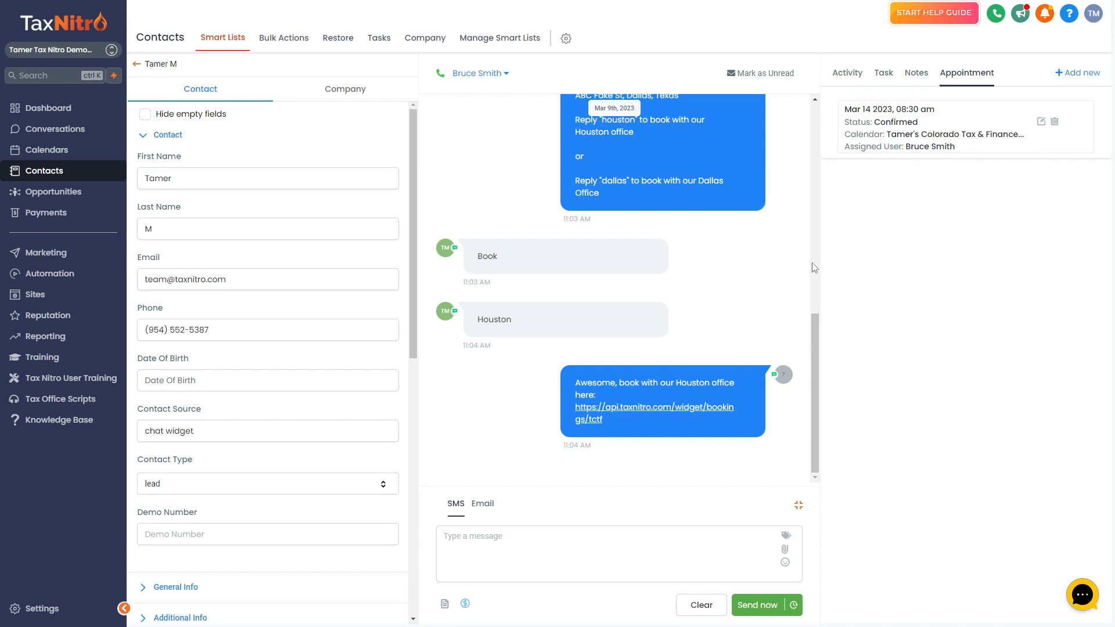
Review the contact's source, past workflows and DND settings, and check the appointment's assigned user again.
{"action": "scroll", "coordinate": [320, 347], "scroll_direction": "down", "scroll_amount": 5}
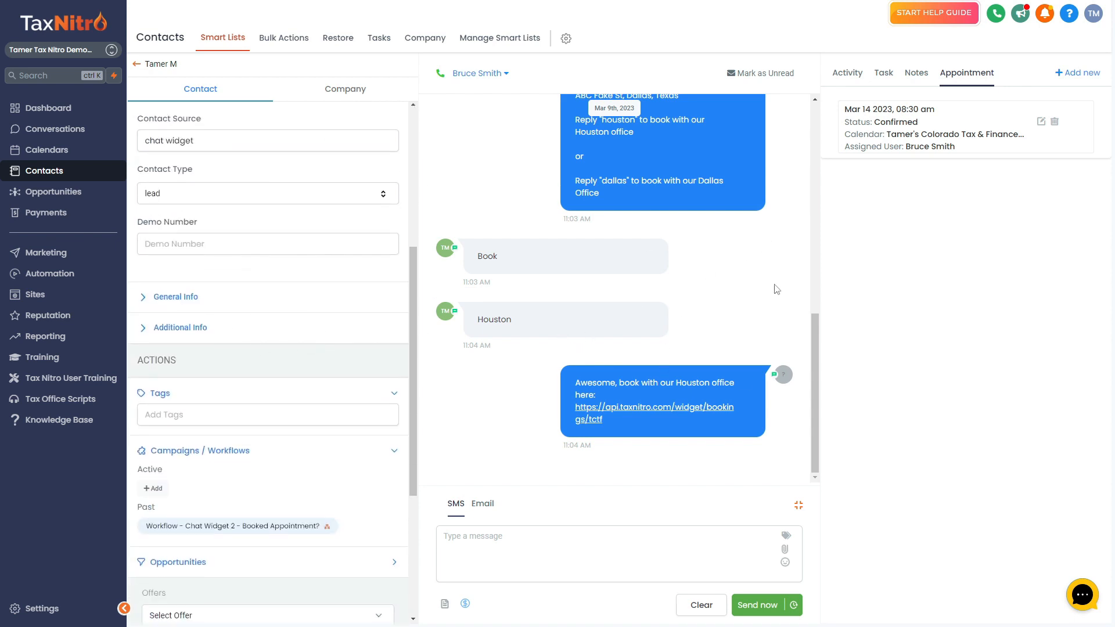
{"action": "scroll", "coordinate": [368, 339], "scroll_direction": "down", "scroll_amount": 5}
{"action": "scroll", "coordinate": [352, 360], "scroll_direction": "up", "scroll_amount": 5}
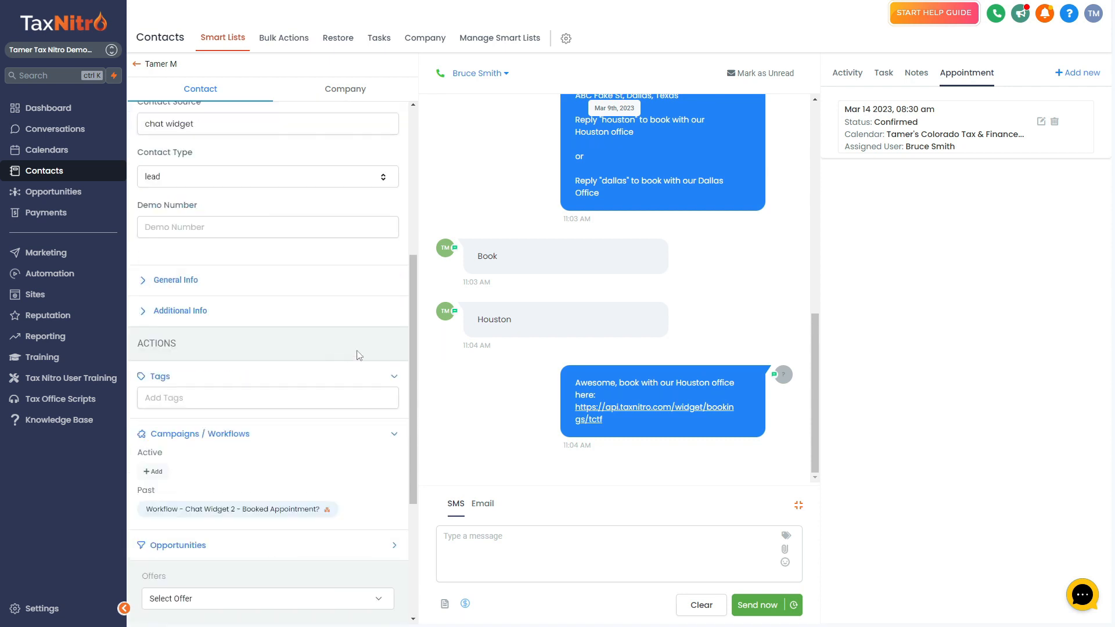
{"action": "scroll", "coordinate": [354, 356], "scroll_direction": "down", "scroll_amount": 5}
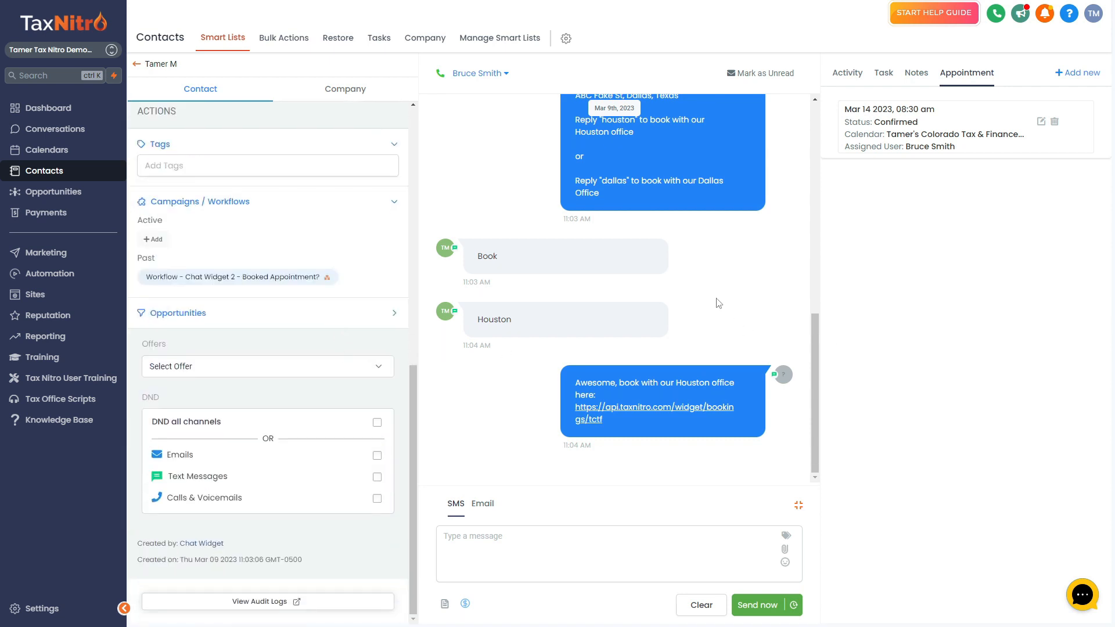
{"action": "scroll", "coordinate": [723, 334], "scroll_direction": "up", "scroll_amount": 3}
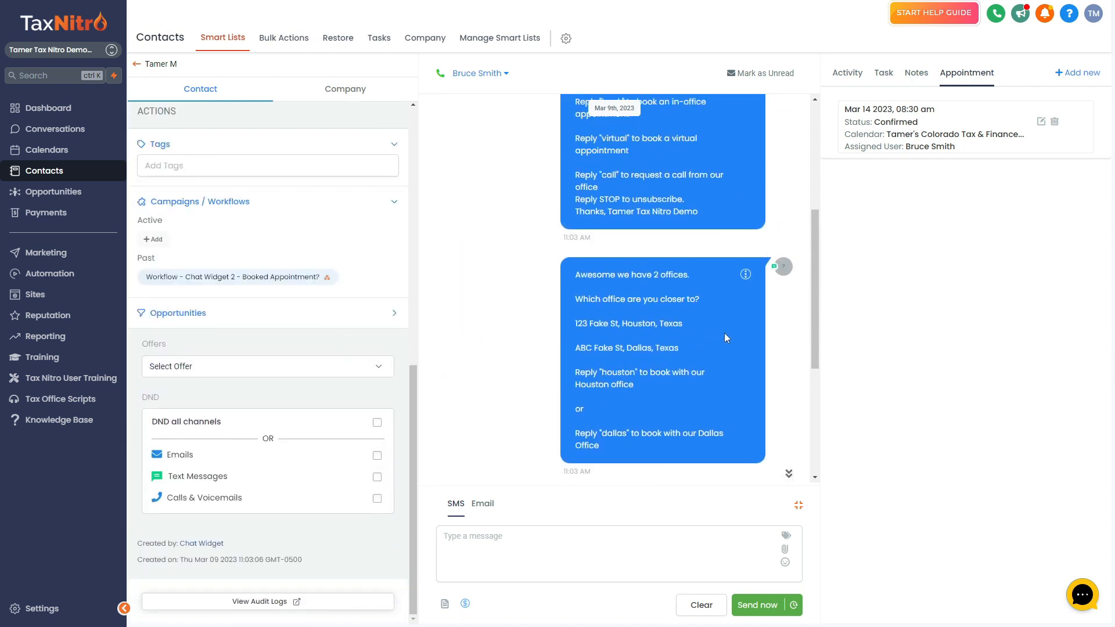
{"action": "scroll", "coordinate": [720, 335], "scroll_direction": "down", "scroll_amount": 3}
{"action": "left_click_drag", "start_coordinate": [975, 150], "coordinate": [903, 148]}
{"action": "left_click", "coordinate": [970, 154]}
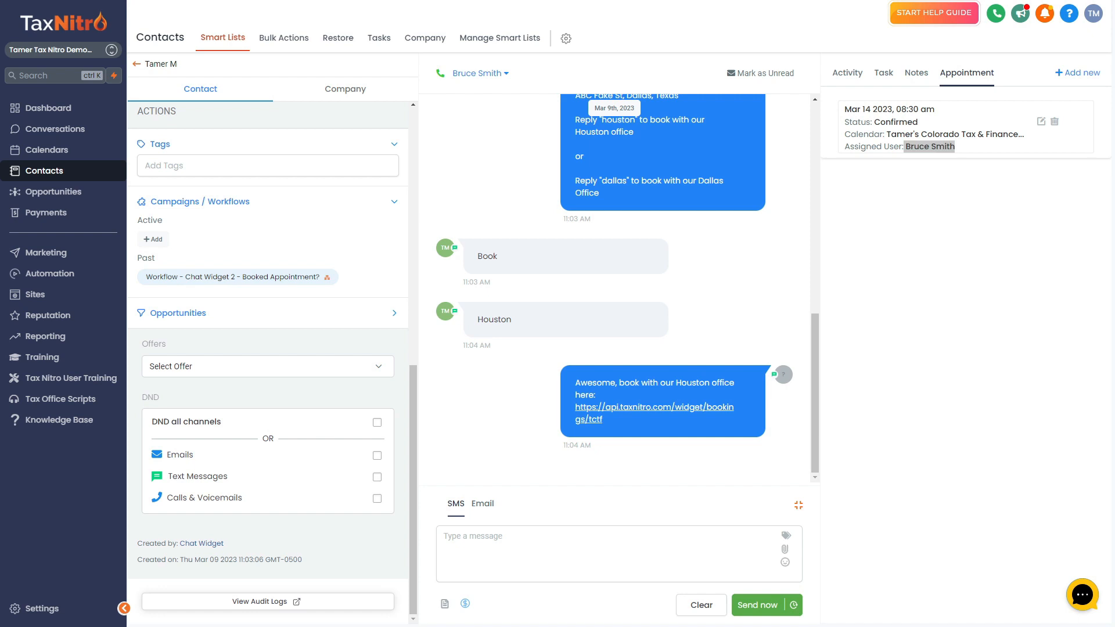
Review the contact's full SMS exchange from the first message to the Houston booking link.
{"action": "left_click", "coordinate": [530, 264]}
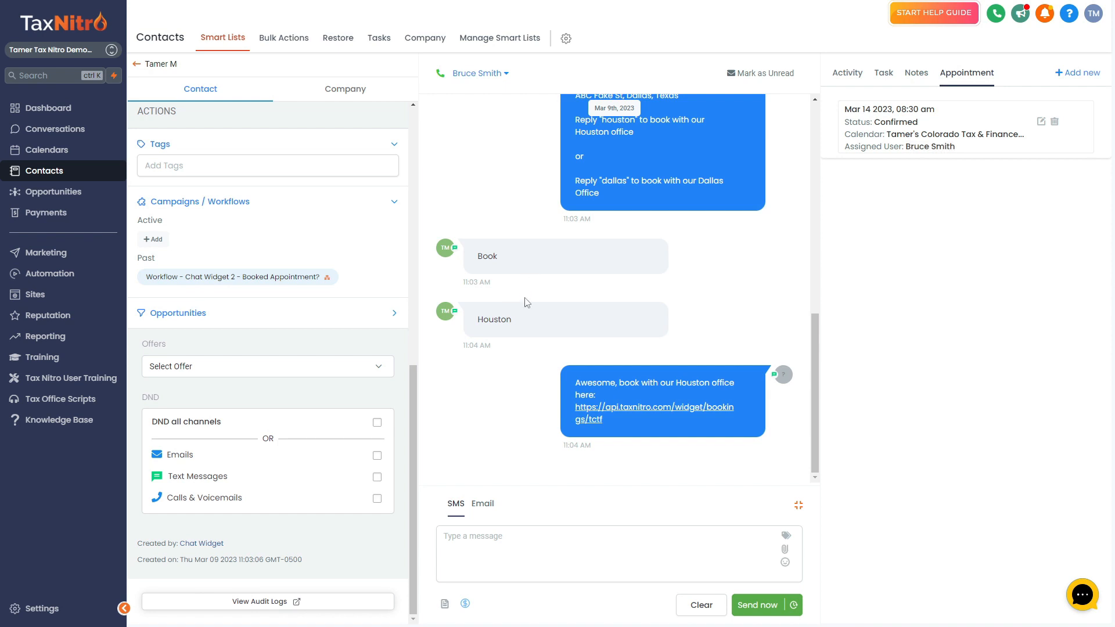
{"action": "scroll", "coordinate": [446, 338], "scroll_direction": "up", "scroll_amount": 8}
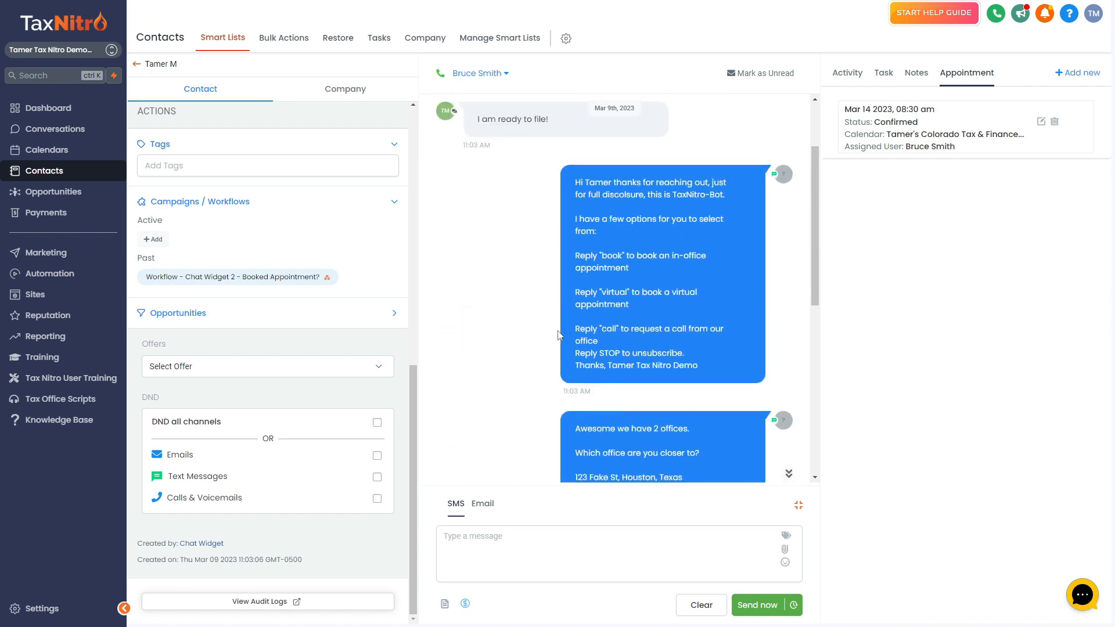
{"action": "scroll", "coordinate": [559, 336], "scroll_direction": "down", "scroll_amount": 8}
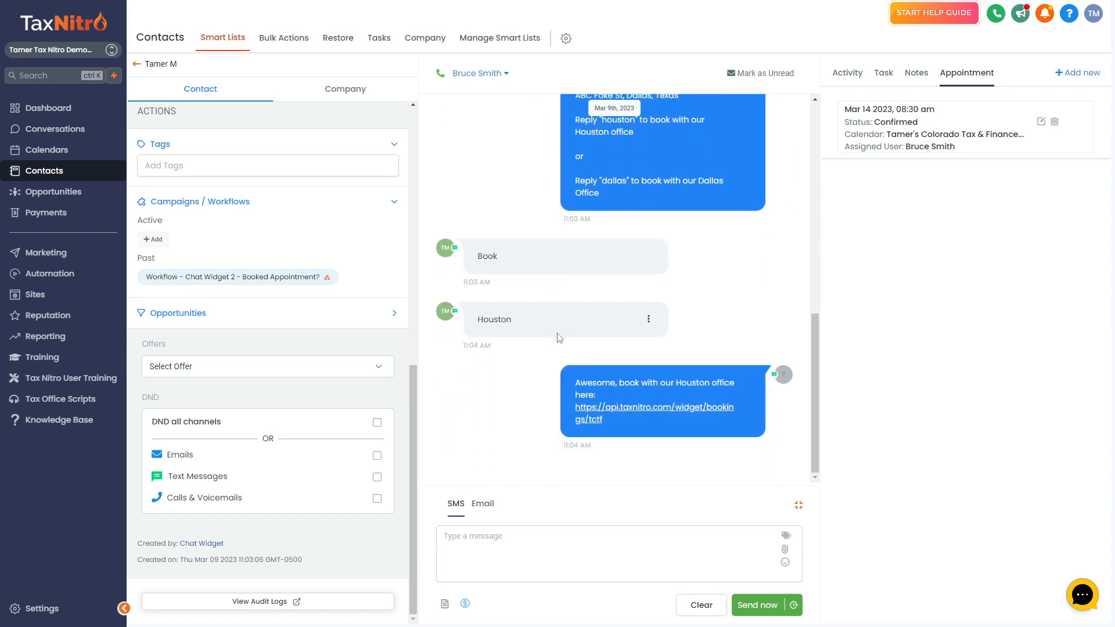
{"action": "scroll", "coordinate": [553, 329], "scroll_direction": "up", "scroll_amount": 8}
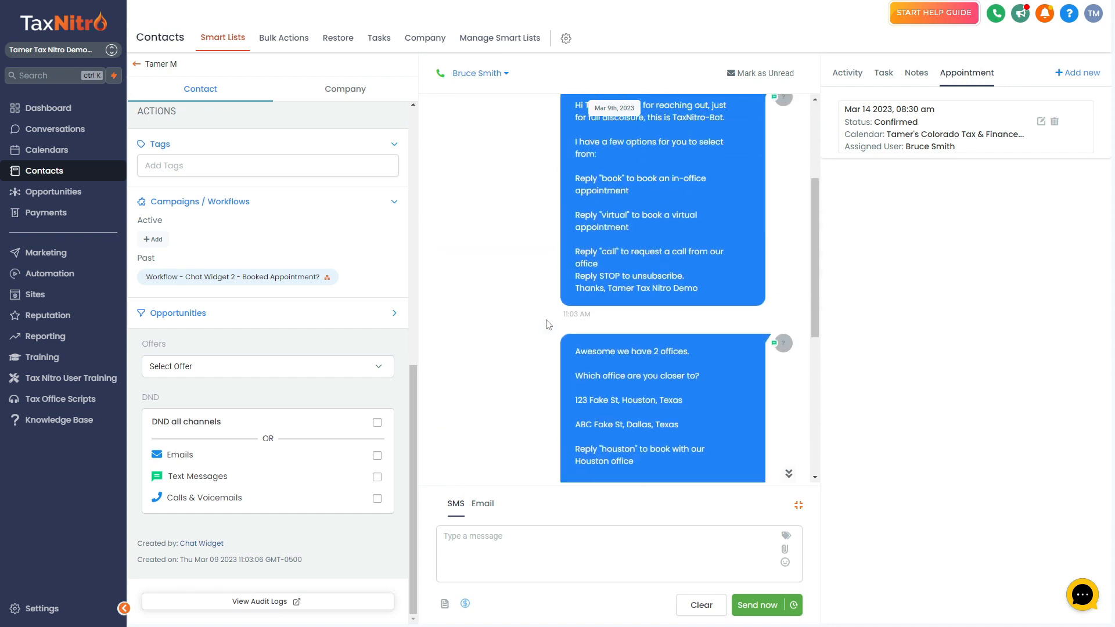
{"action": "scroll", "coordinate": [550, 329], "scroll_direction": "down", "scroll_amount": 8}
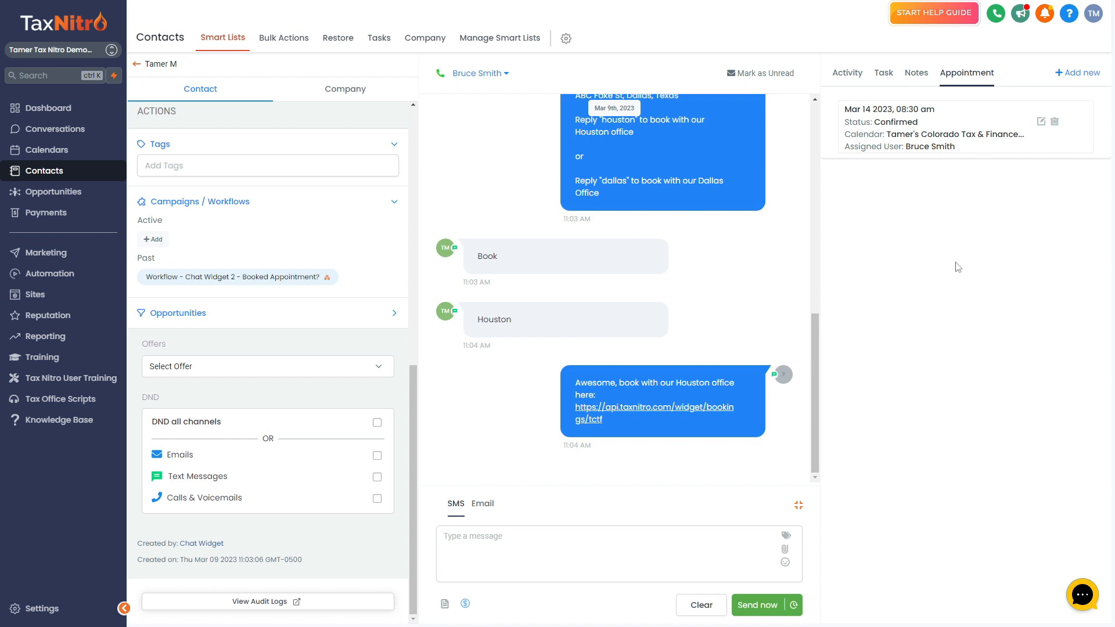
Open the Chat Widget Activated workflow in the Chat Widget Automations folder and check its Customer Replied trigger and first Wait action without changes.
{"action": "left_click", "coordinate": [50, 274]}
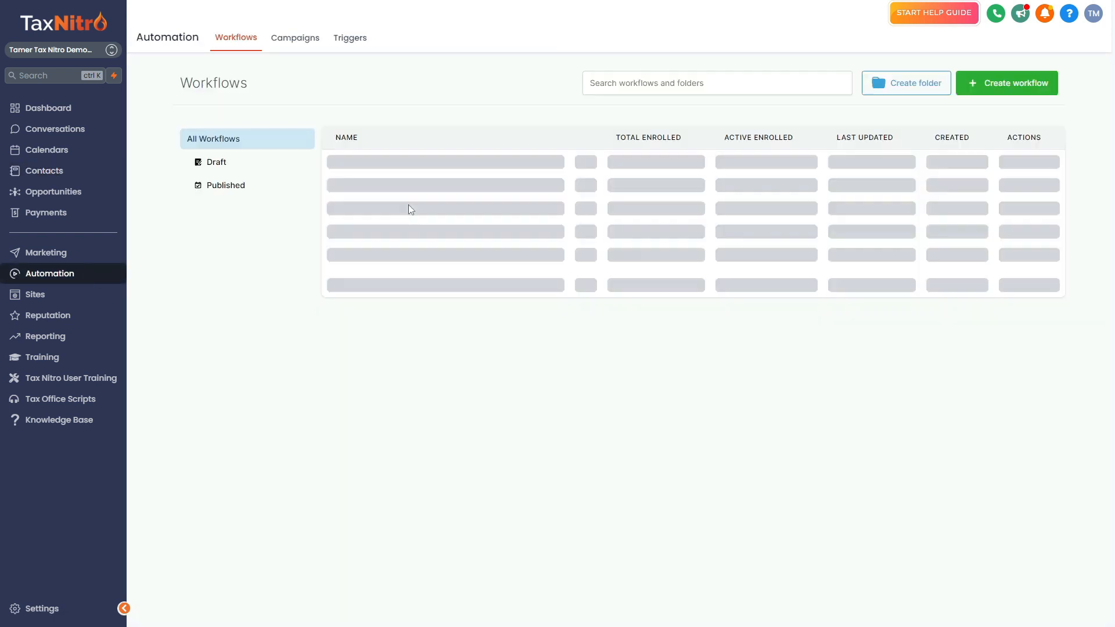
{"action": "left_click", "coordinate": [381, 257]}
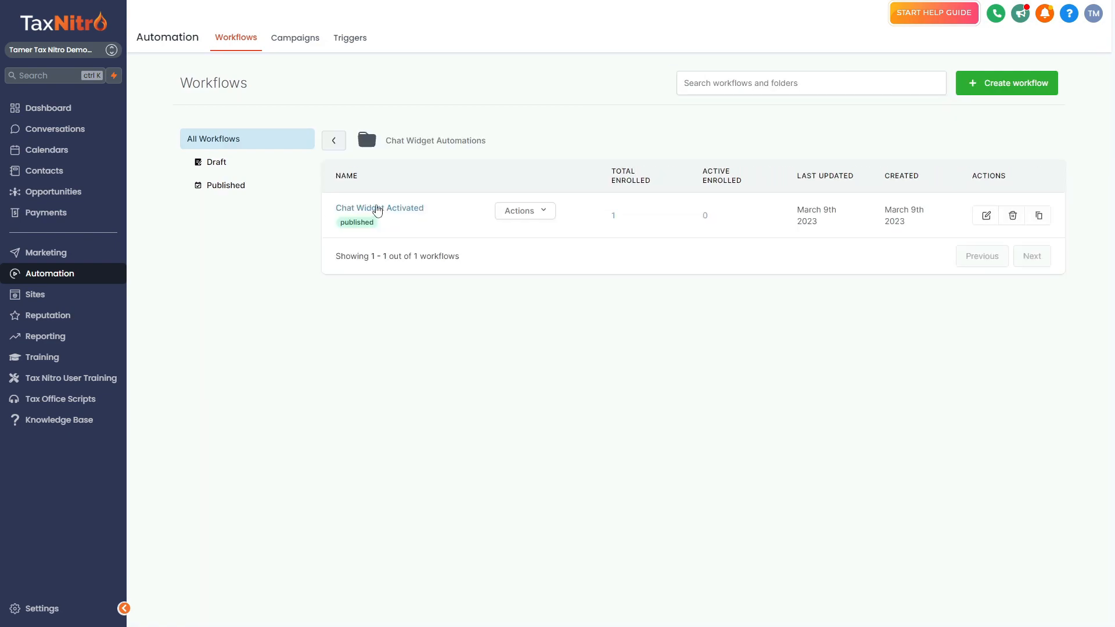
{"action": "left_click", "coordinate": [374, 210]}
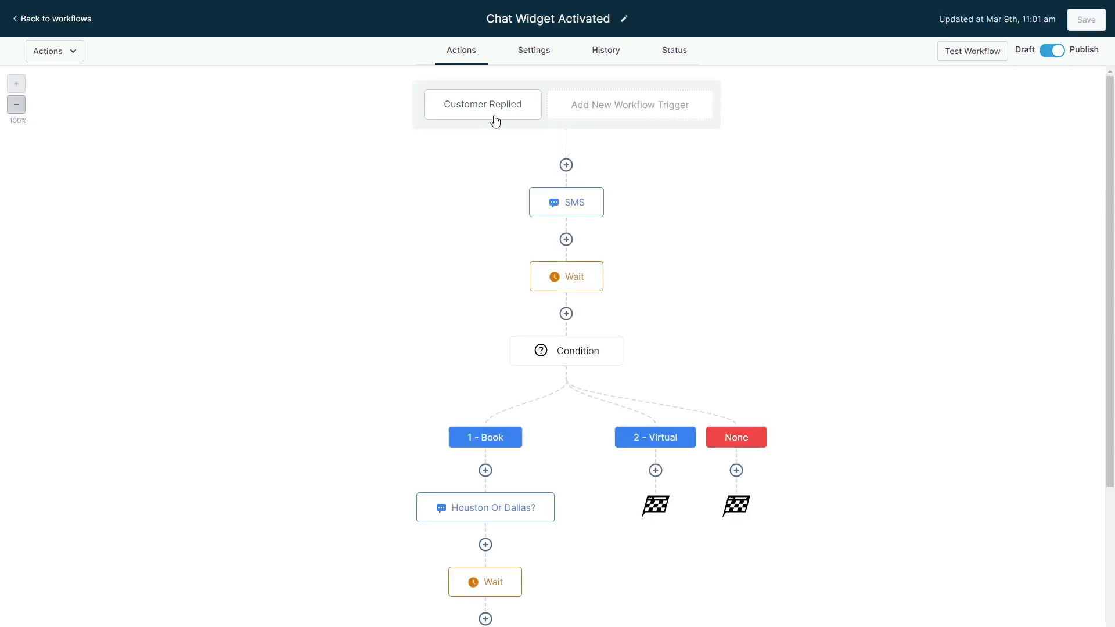
{"action": "left_click", "coordinate": [488, 104]}
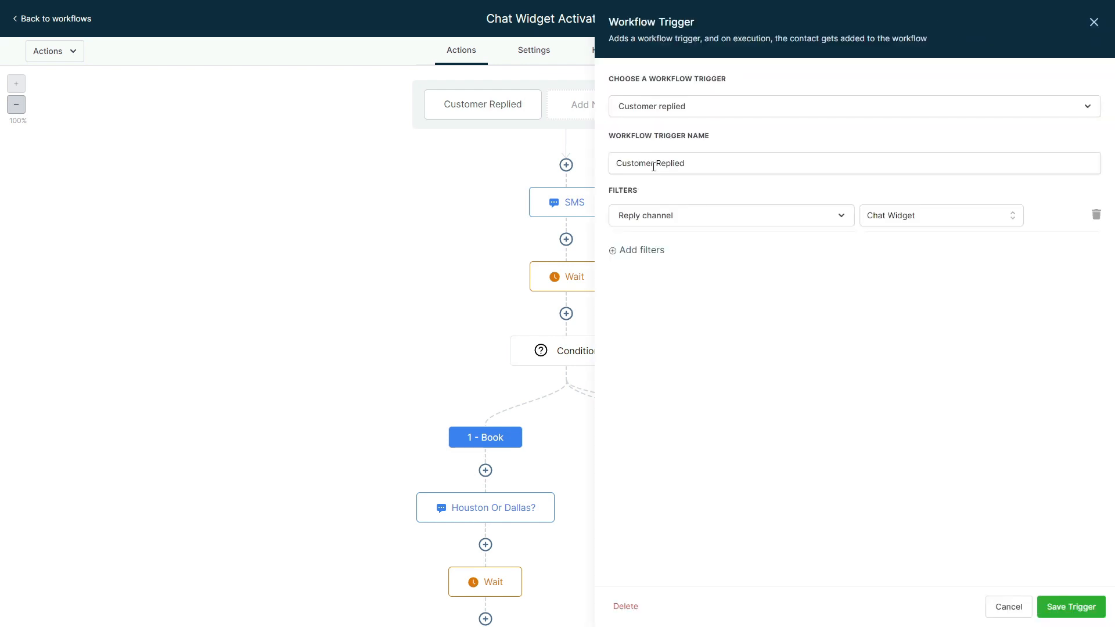
{"action": "left_click", "coordinate": [1009, 606]}
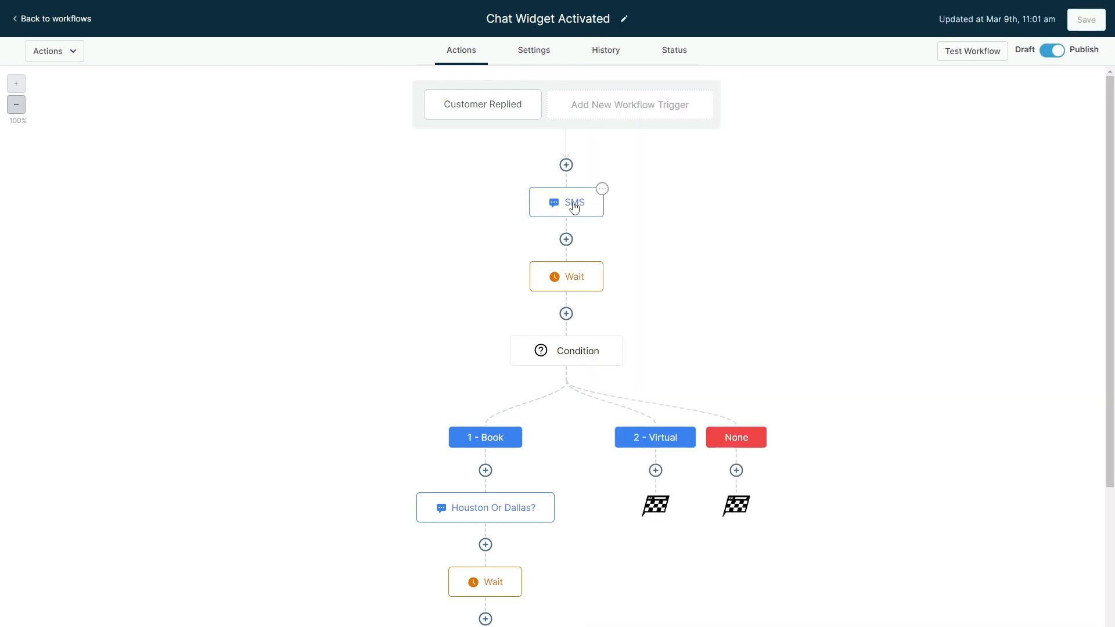
{"action": "left_click", "coordinate": [549, 282]}
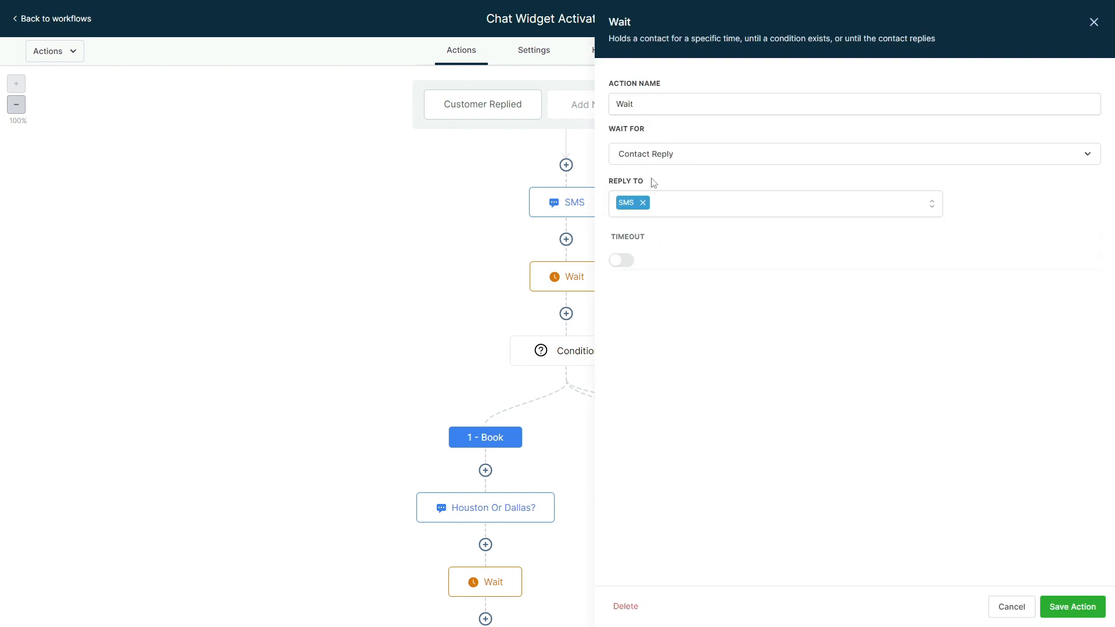
{"action": "left_click", "coordinate": [1010, 607]}
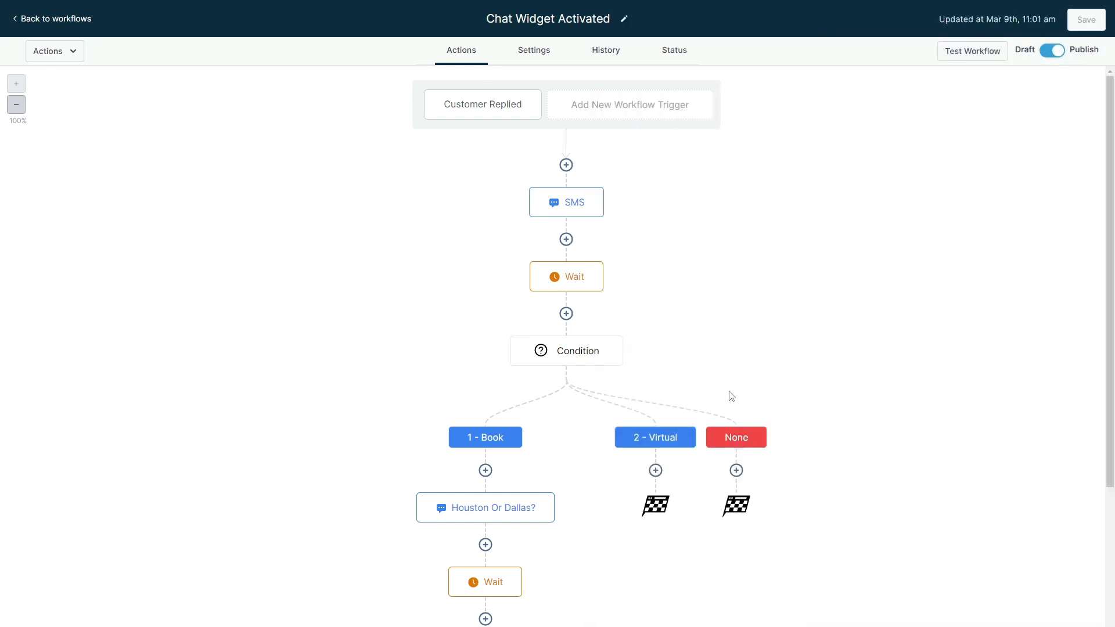
Inspect the "Houston or Dallas?" SMS and its Wait action without changes, and review the workflow's branches from trigger to end.
{"action": "scroll", "coordinate": [659, 295], "scroll_direction": "down", "scroll_amount": 2}
{"action": "scroll", "coordinate": [725, 459], "scroll_direction": "down", "scroll_amount": 1}
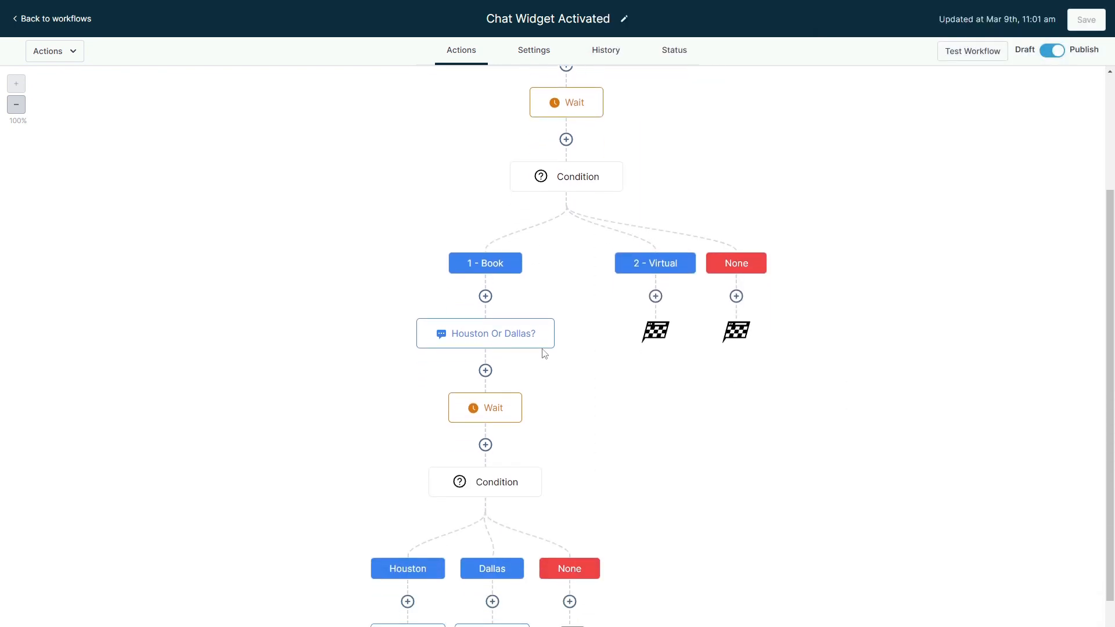
{"action": "left_click", "coordinate": [508, 336]}
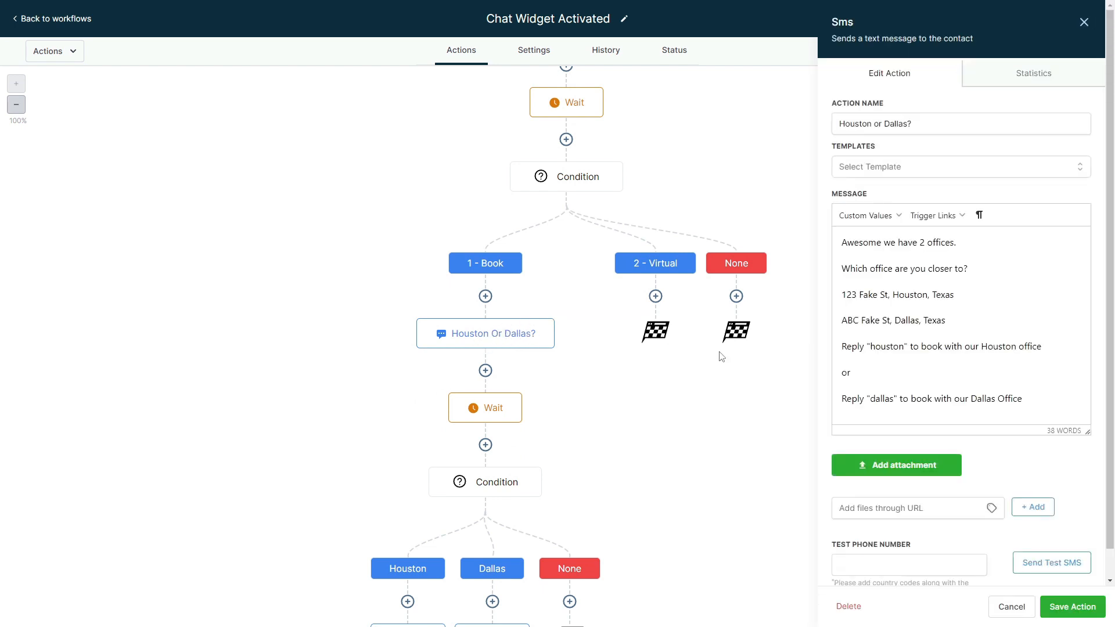
{"action": "left_click", "coordinate": [477, 408]}
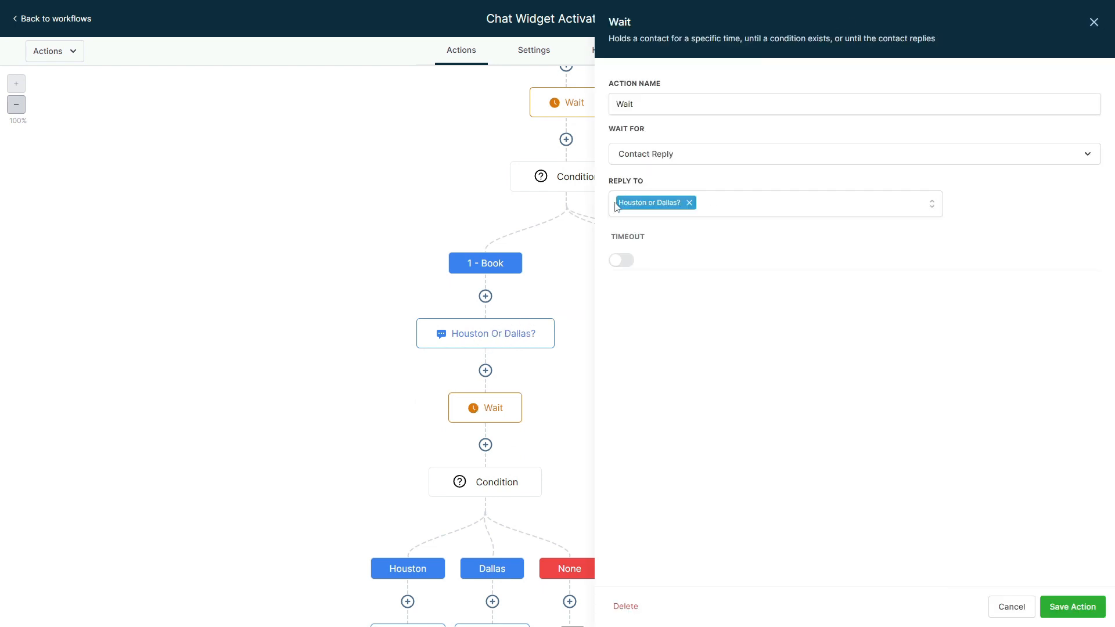
{"action": "left_click", "coordinate": [1019, 598]}
{"action": "scroll", "coordinate": [729, 485], "scroll_direction": "down", "scroll_amount": 2}
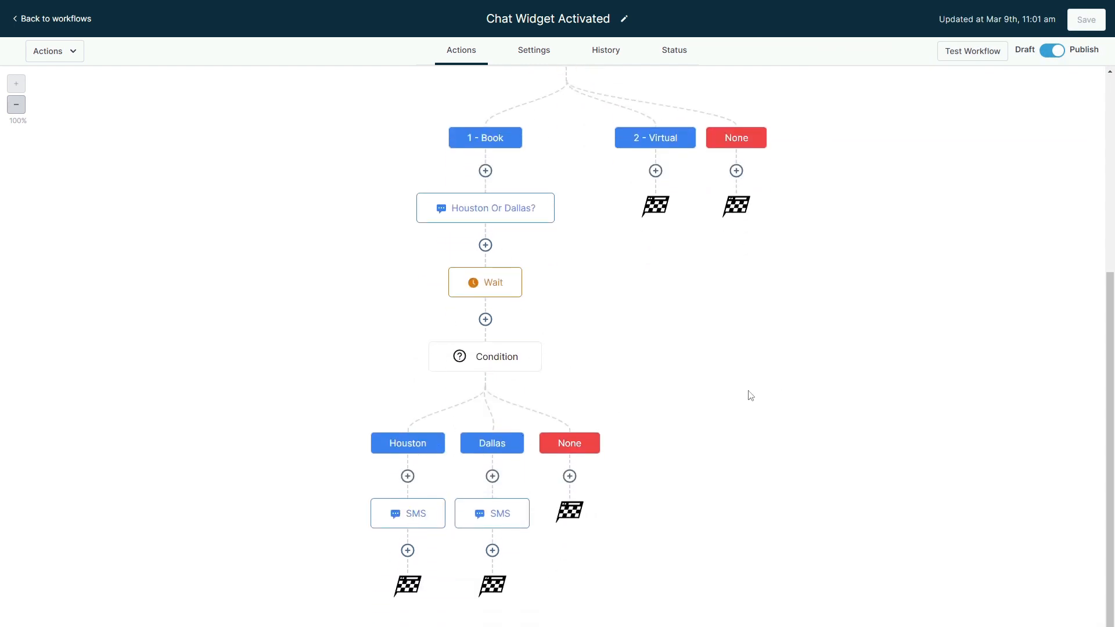
{"action": "scroll", "coordinate": [749, 398], "scroll_direction": "up", "scroll_amount": 3}
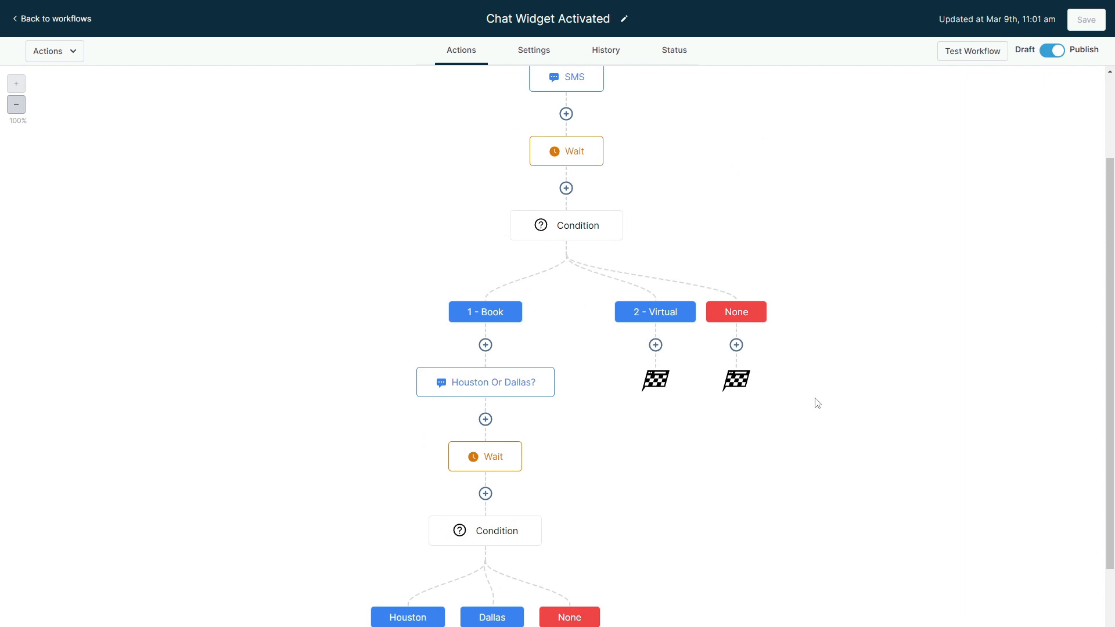
{"action": "scroll", "coordinate": [883, 404], "scroll_direction": "up", "scroll_amount": 2}
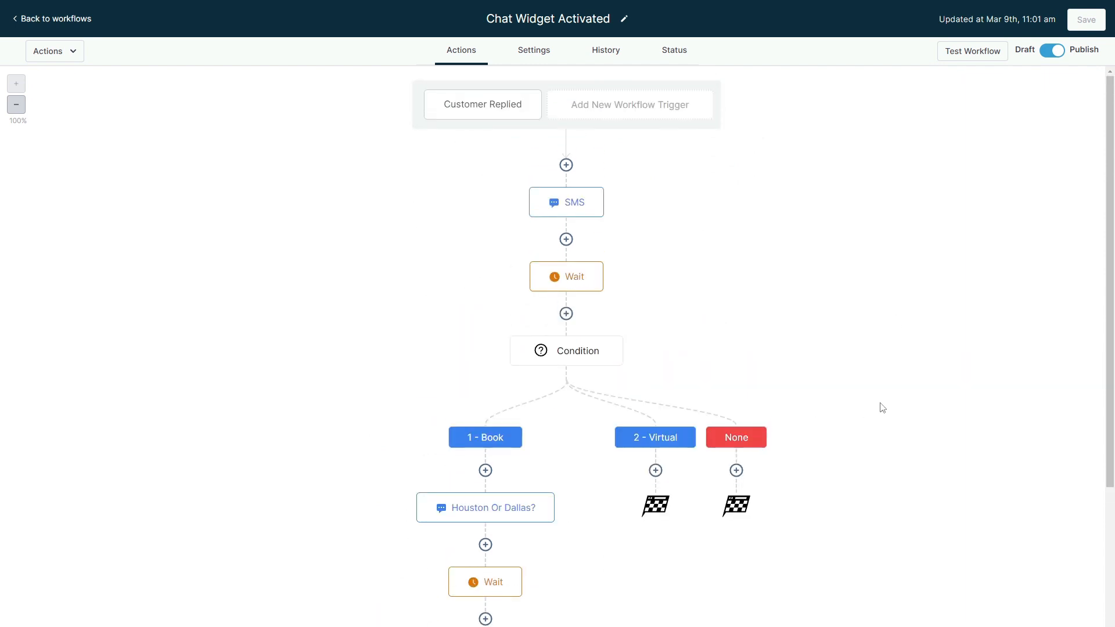
{"action": "scroll", "coordinate": [881, 408], "scroll_direction": "down", "scroll_amount": 2}
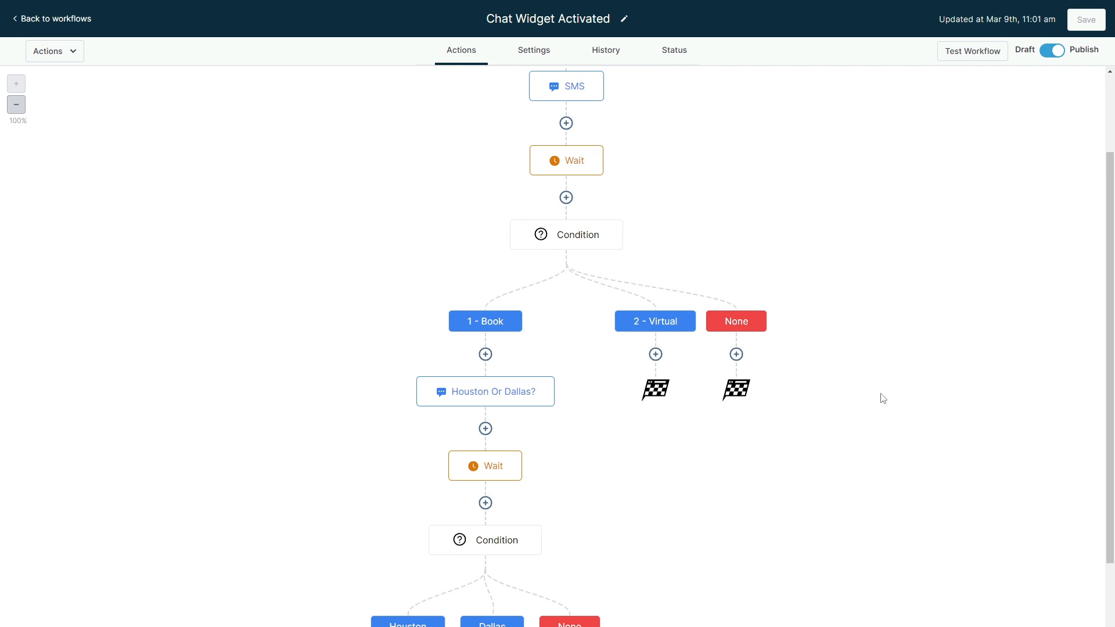
{"action": "scroll", "coordinate": [882, 399], "scroll_direction": "up", "scroll_amount": 2}
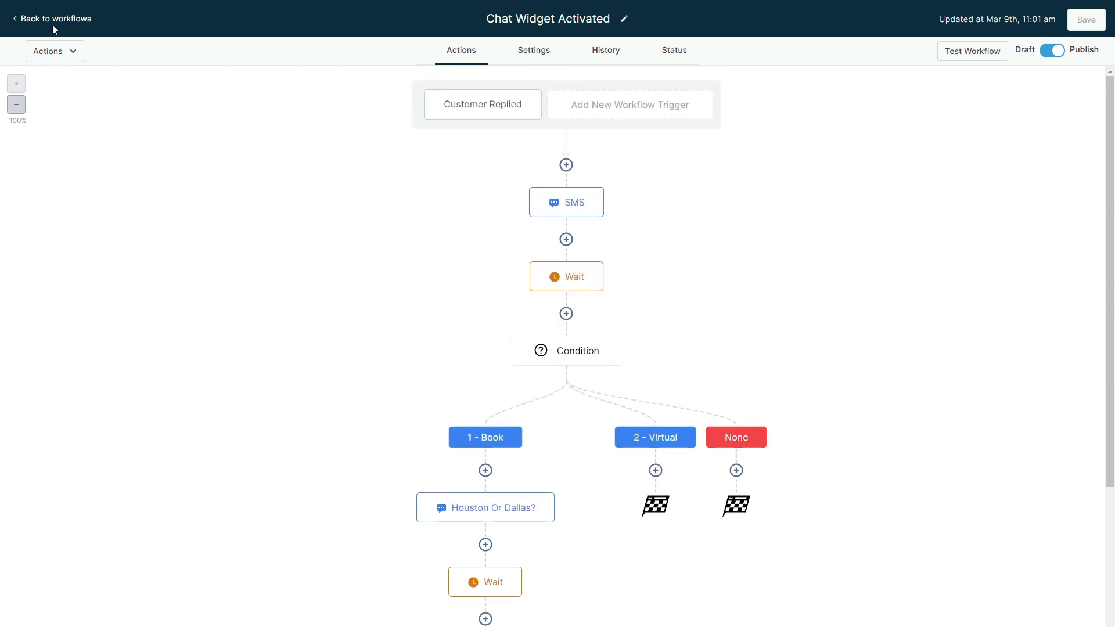